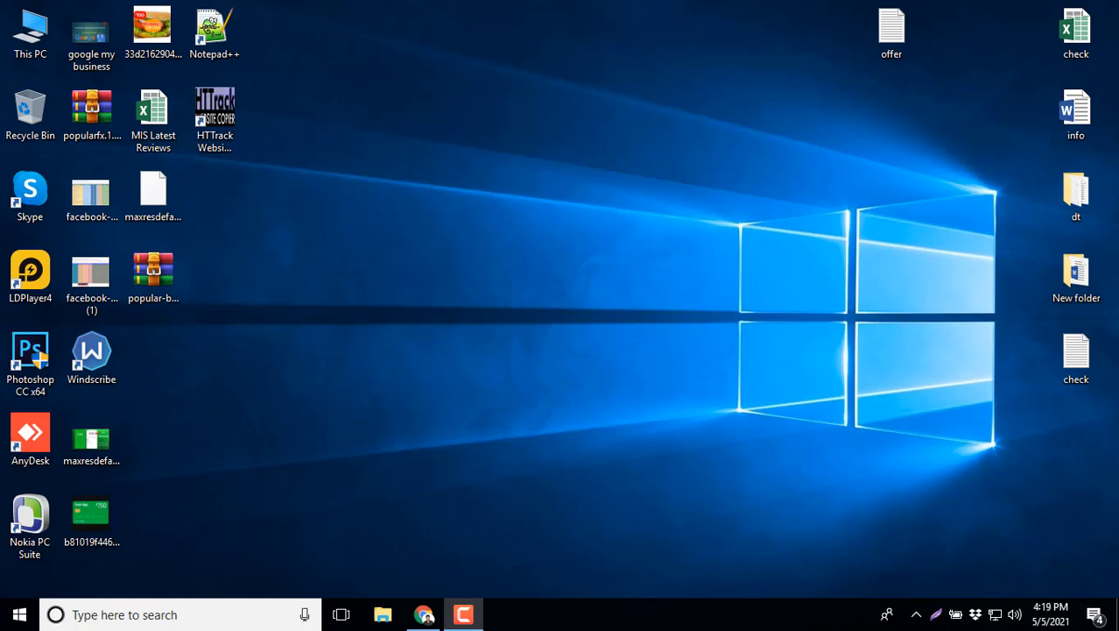
Refresh the desktop and switch to Chrome with the WordPress dashboard.
right_click(676, 3)
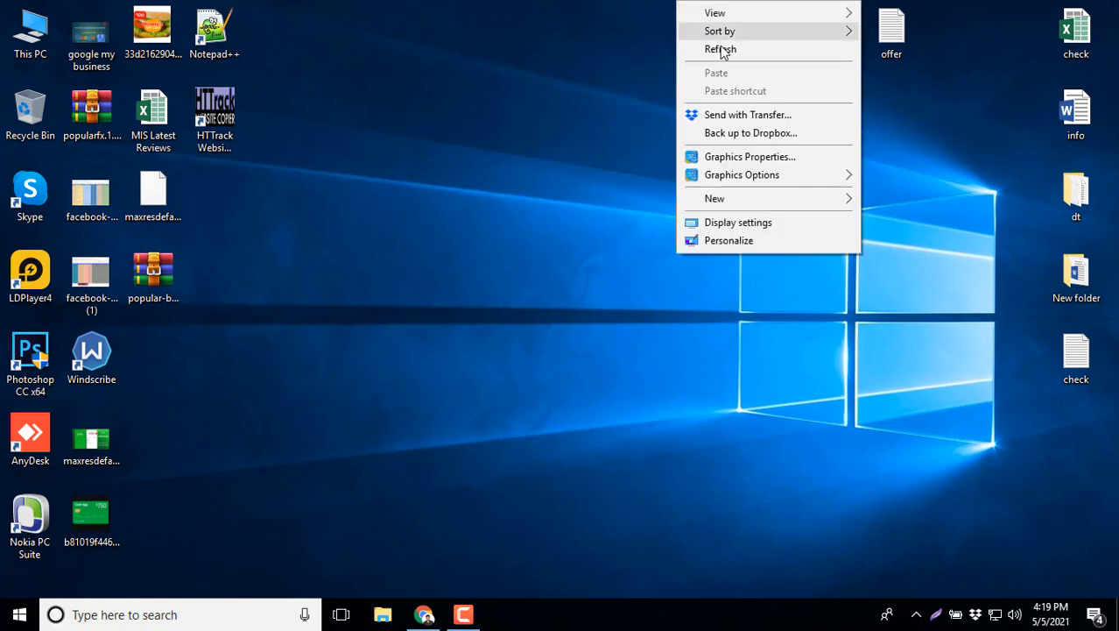
click(721, 50)
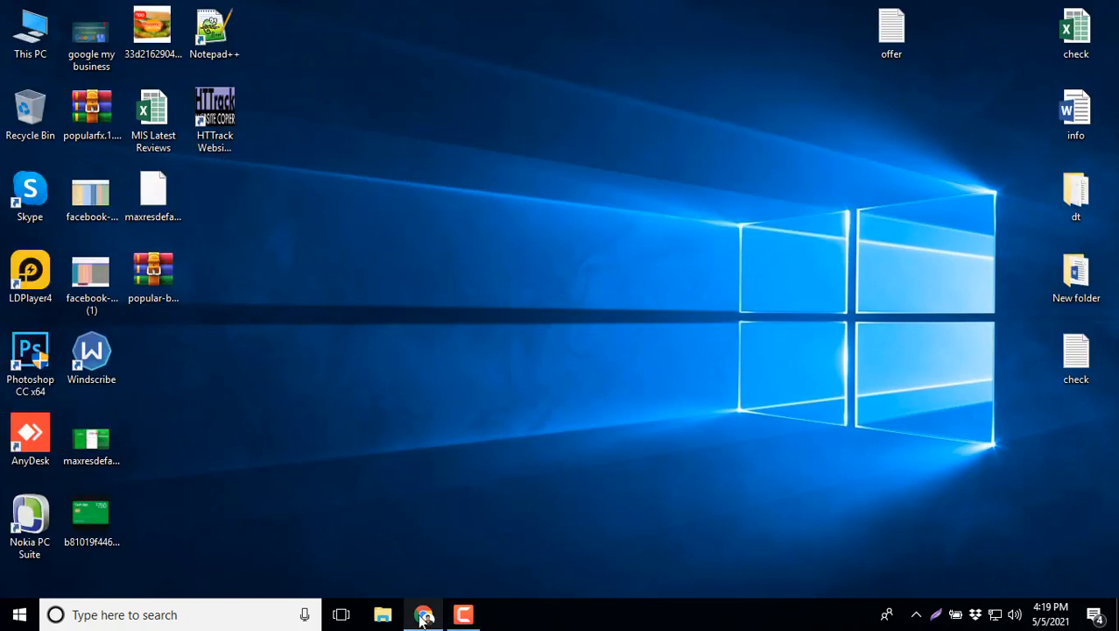
click(424, 615)
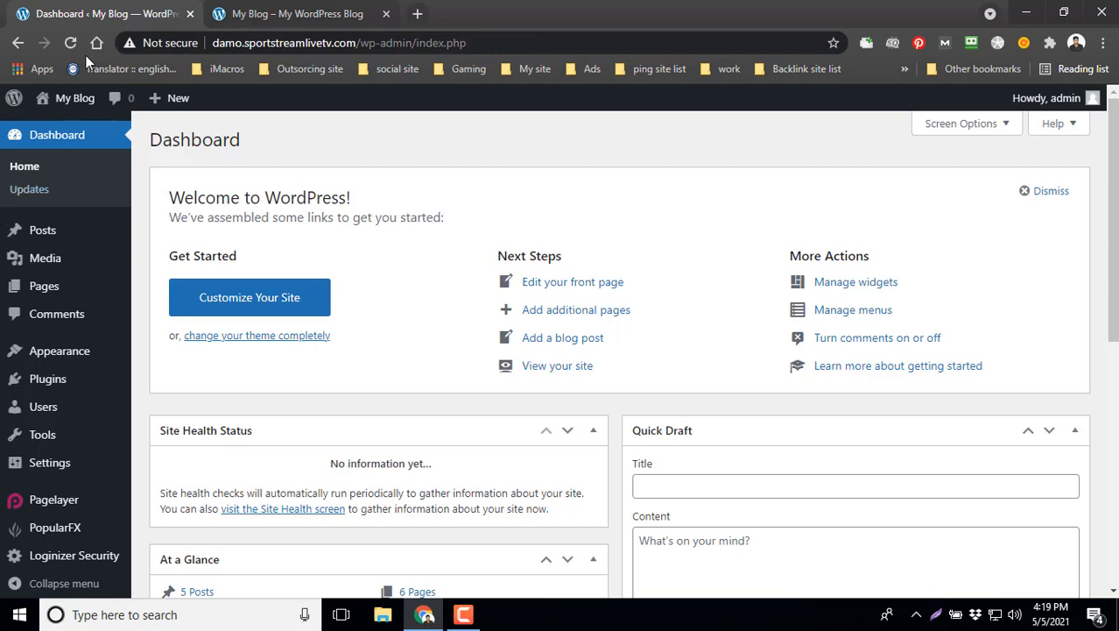
Open the blog's front page in a new tab beside the dashboard tab and proceed past the privacy warning to damo.sportstreamlivetv.com.
mouse_move(65, 104)
middle_click(67, 127)
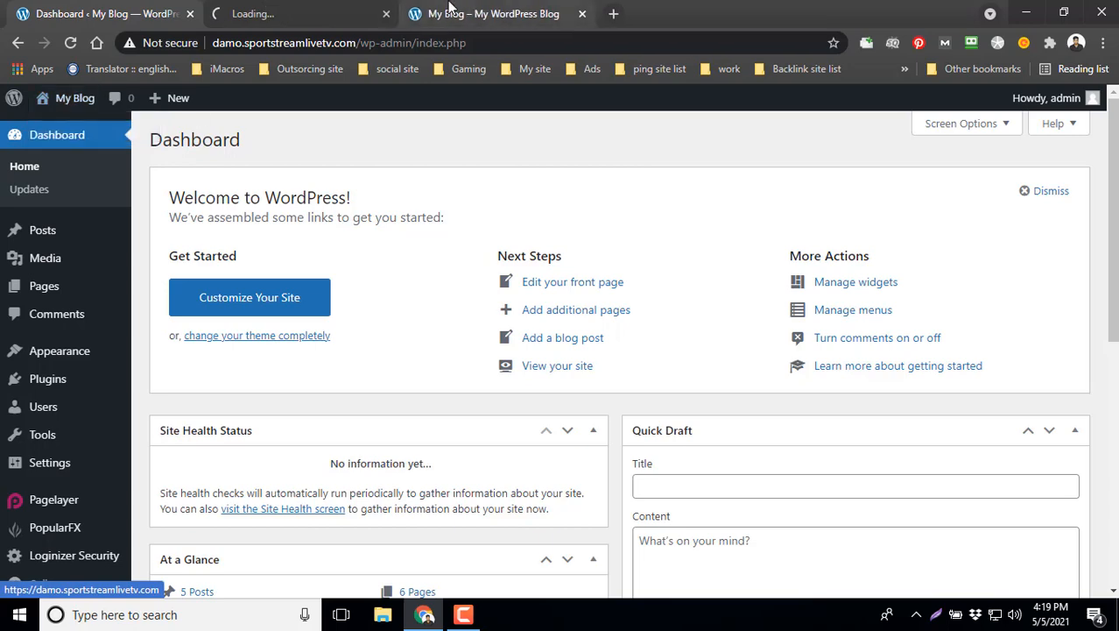
drag(313, 9, 494, 13)
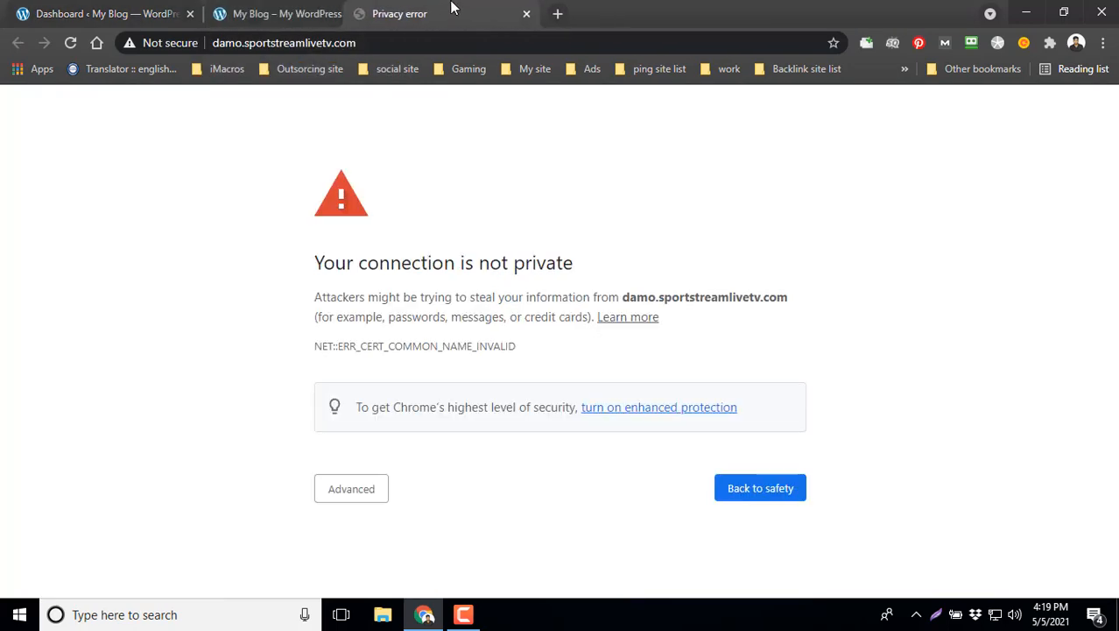
click(248, 5)
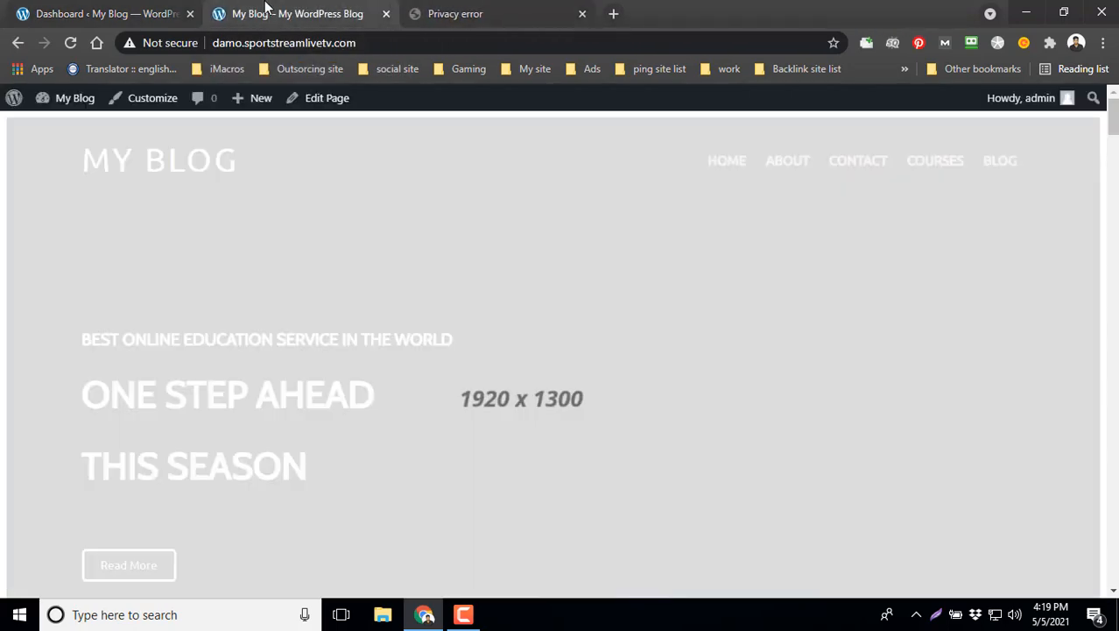
click(420, 8)
drag(438, 13, 257, 33)
click(376, 486)
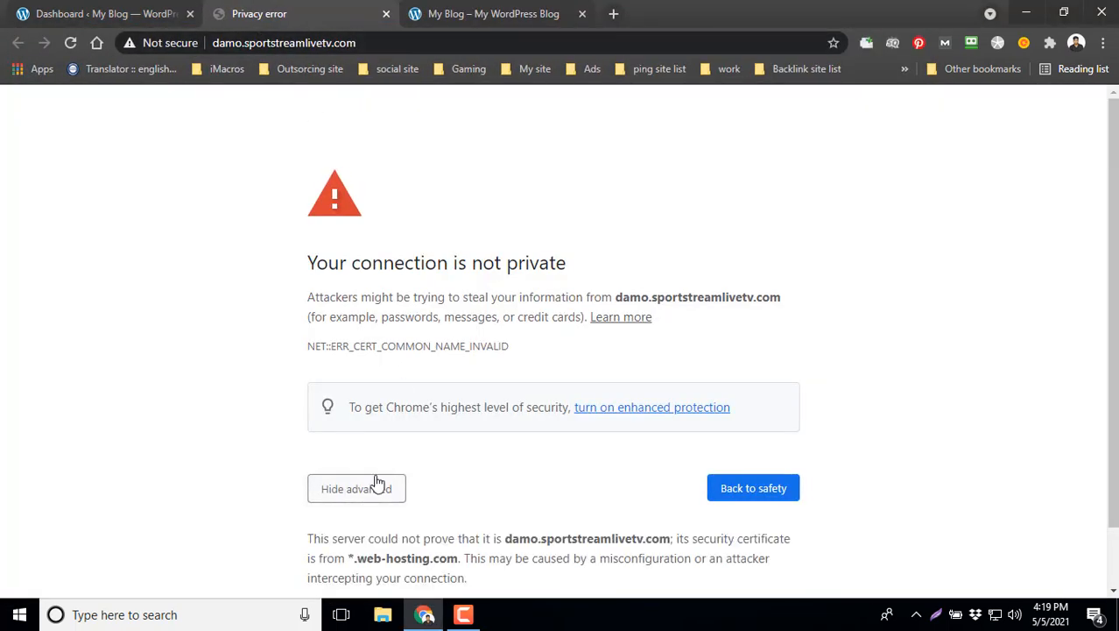
click(414, 548)
Reload the already open blog homepage and examine its sections from the header banner down to the expert trainers.
click(464, 13)
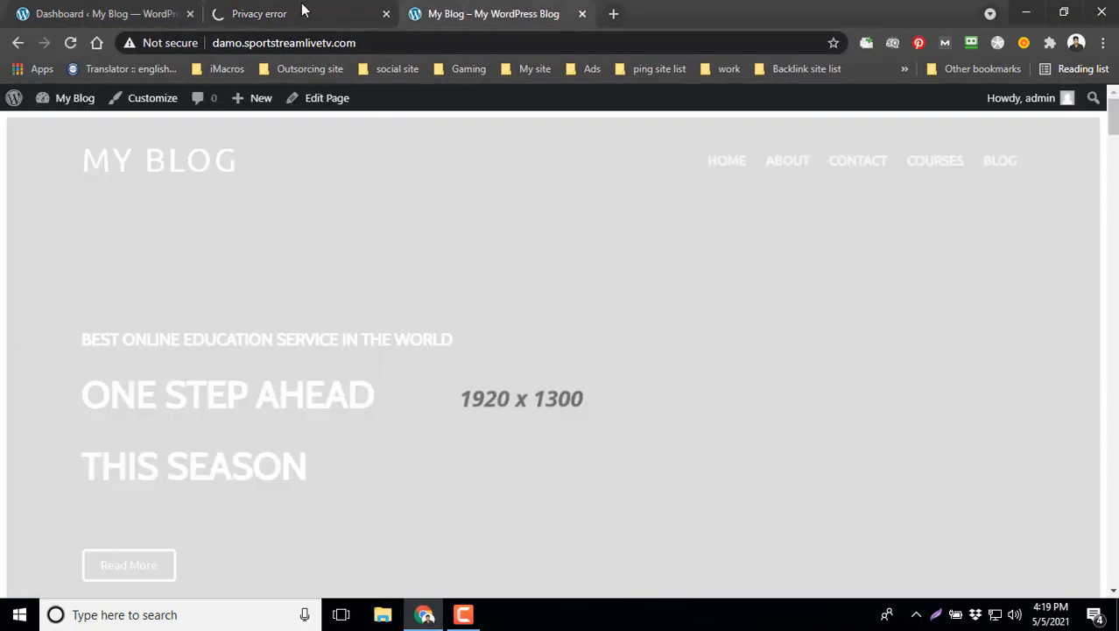
click(72, 44)
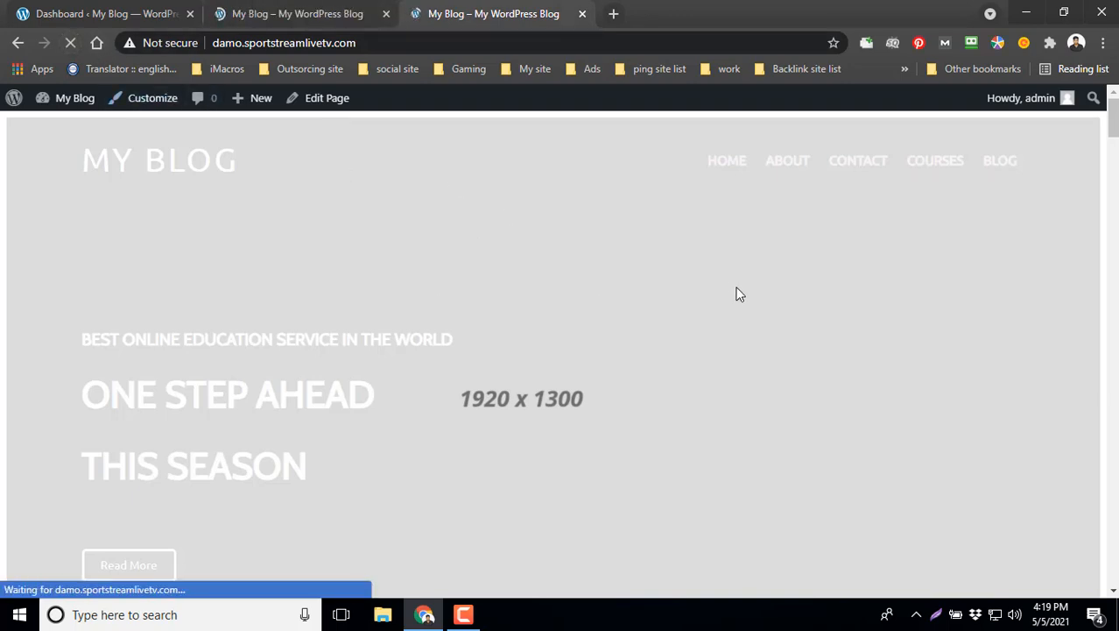
scroll(738, 294, down, 12)
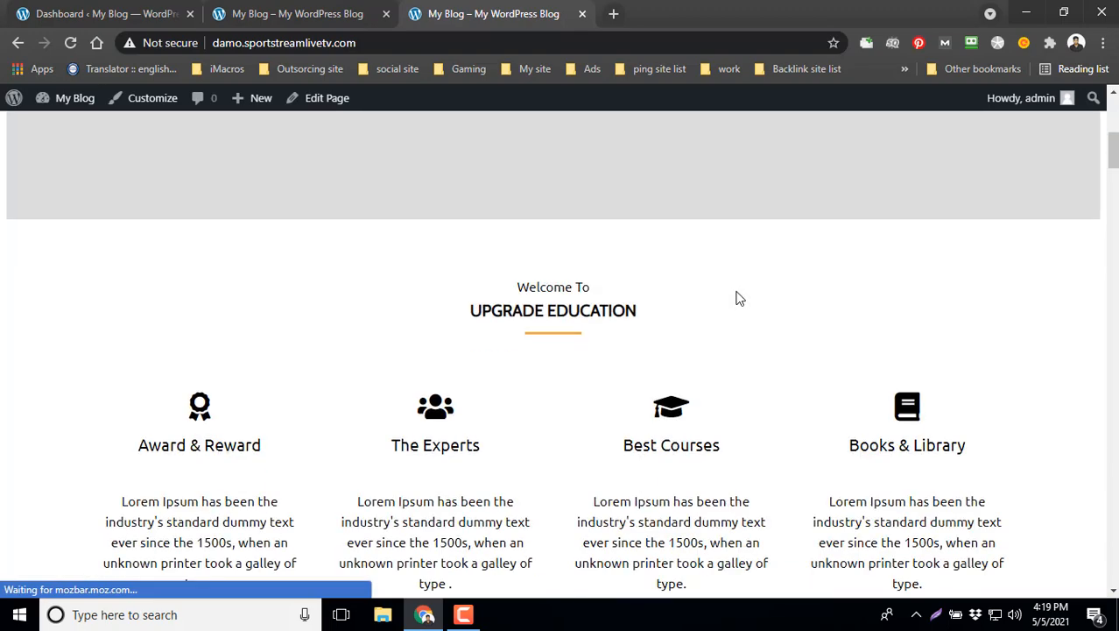
scroll(827, 420, up, 12)
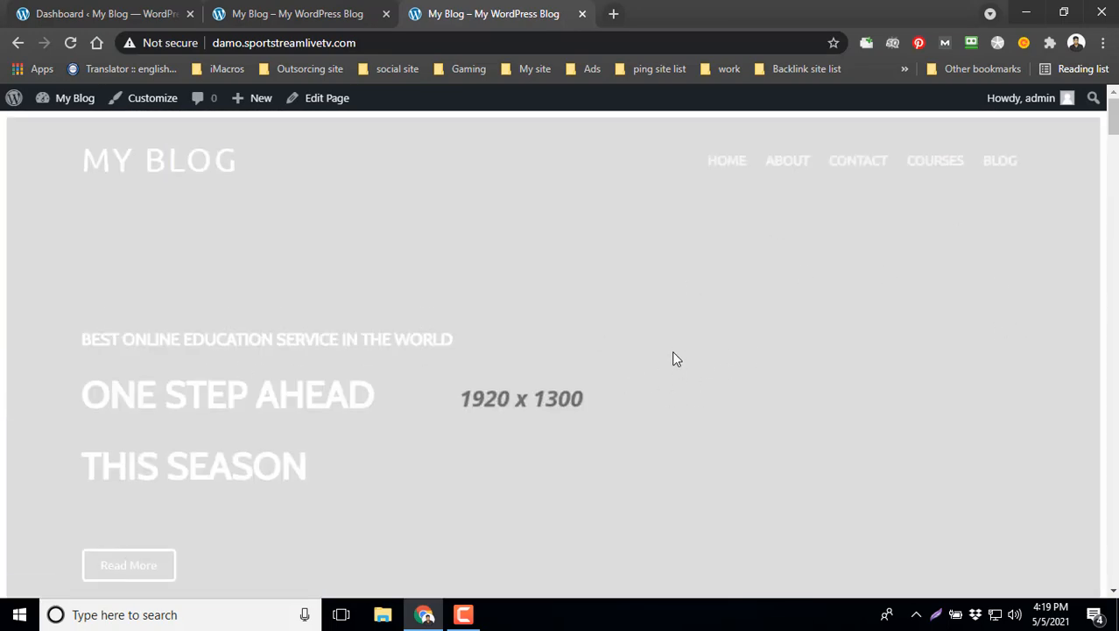
scroll(887, 348, down, 10)
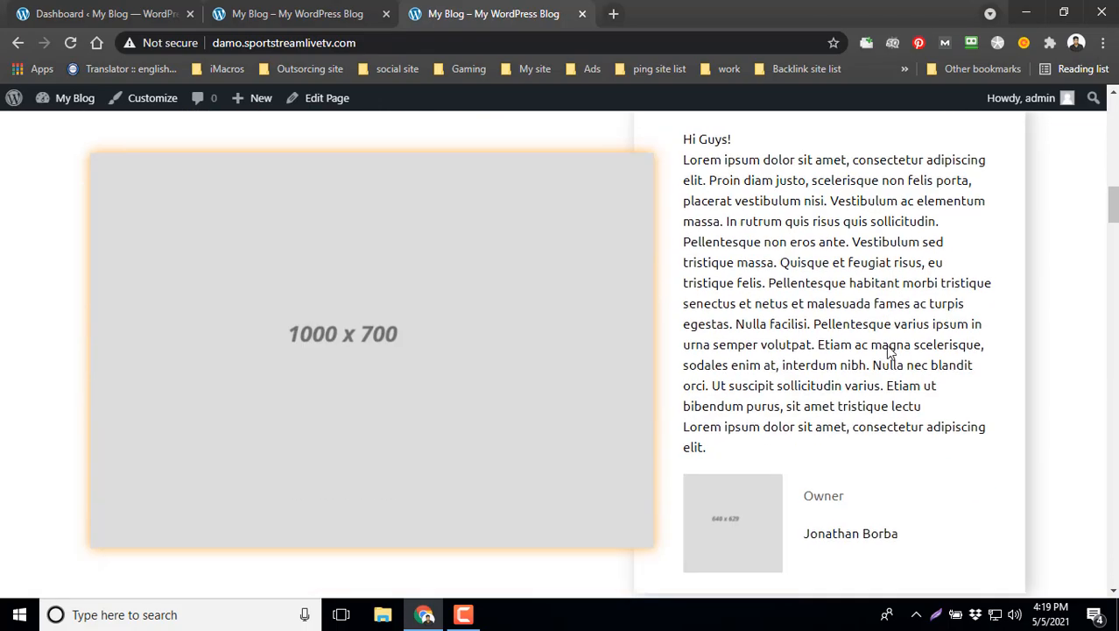
scroll(889, 351, down, 15)
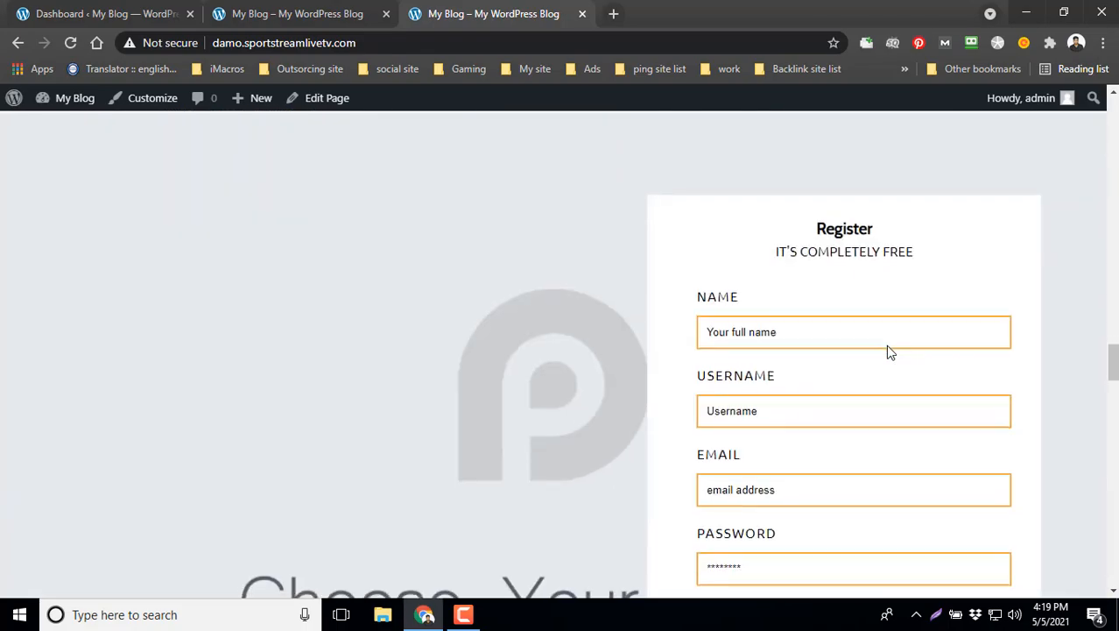
scroll(887, 351, down, 15)
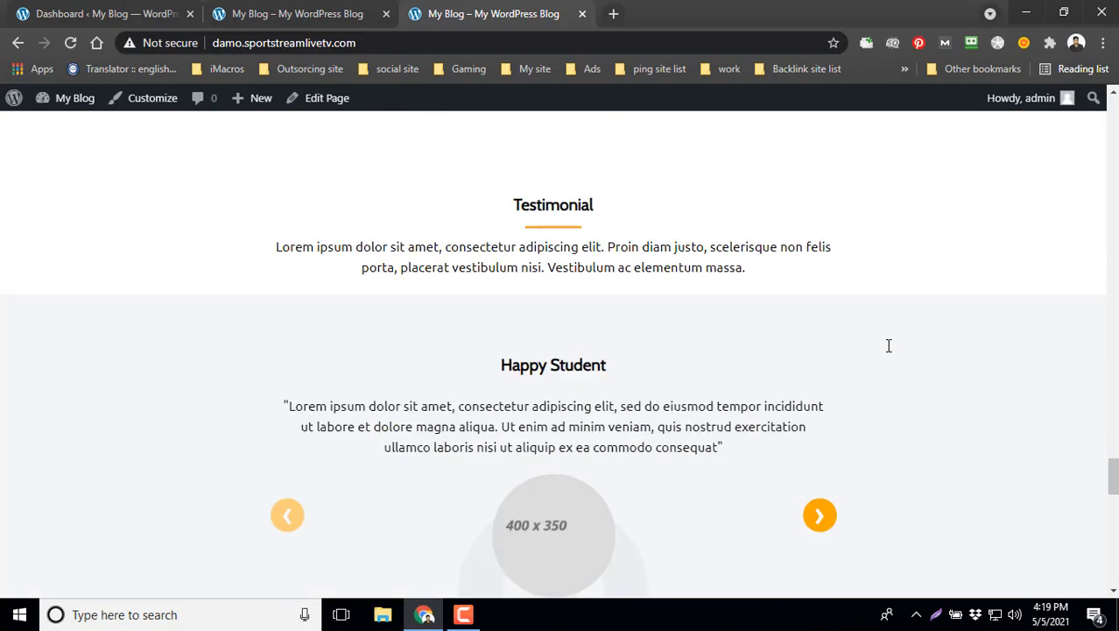
scroll(892, 353, up, 5)
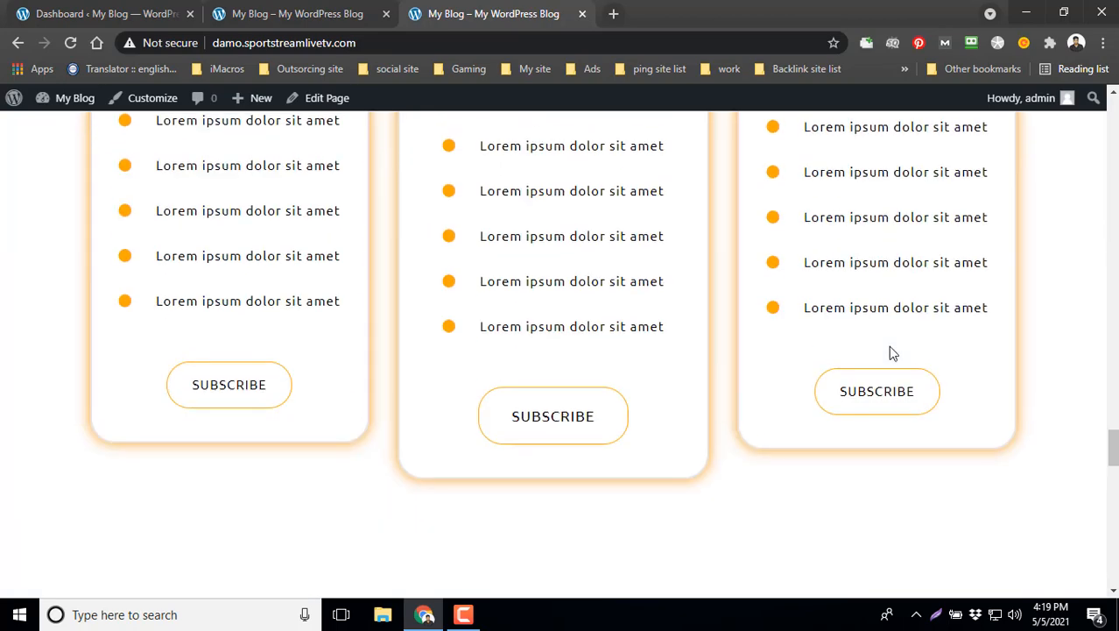
scroll(890, 352, down, 12)
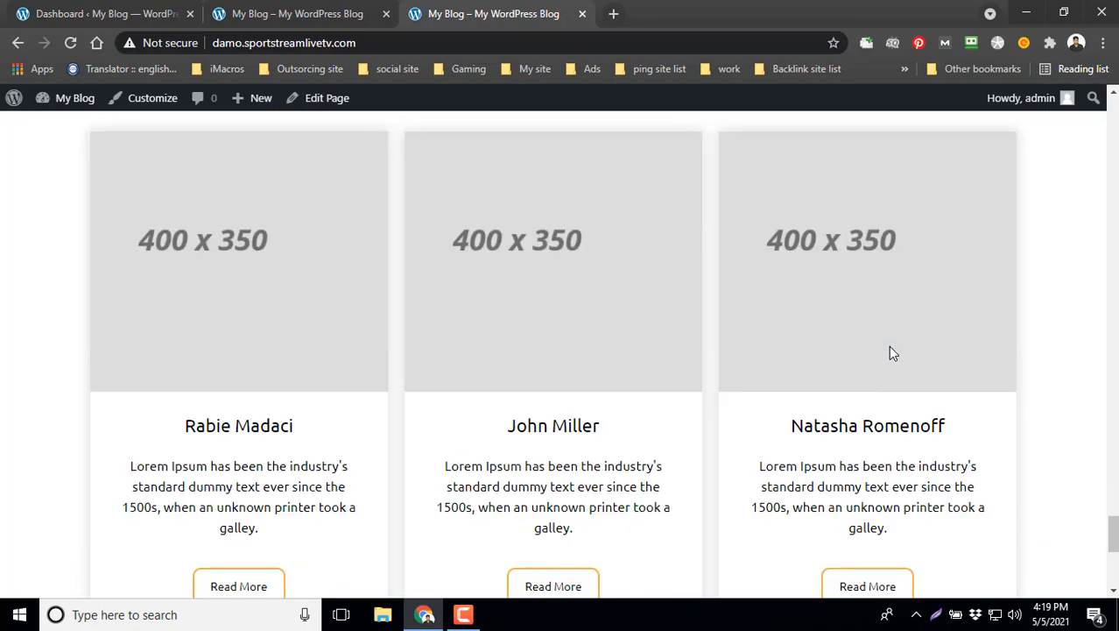
scroll(891, 353, down, 5)
scroll(890, 353, up, 7)
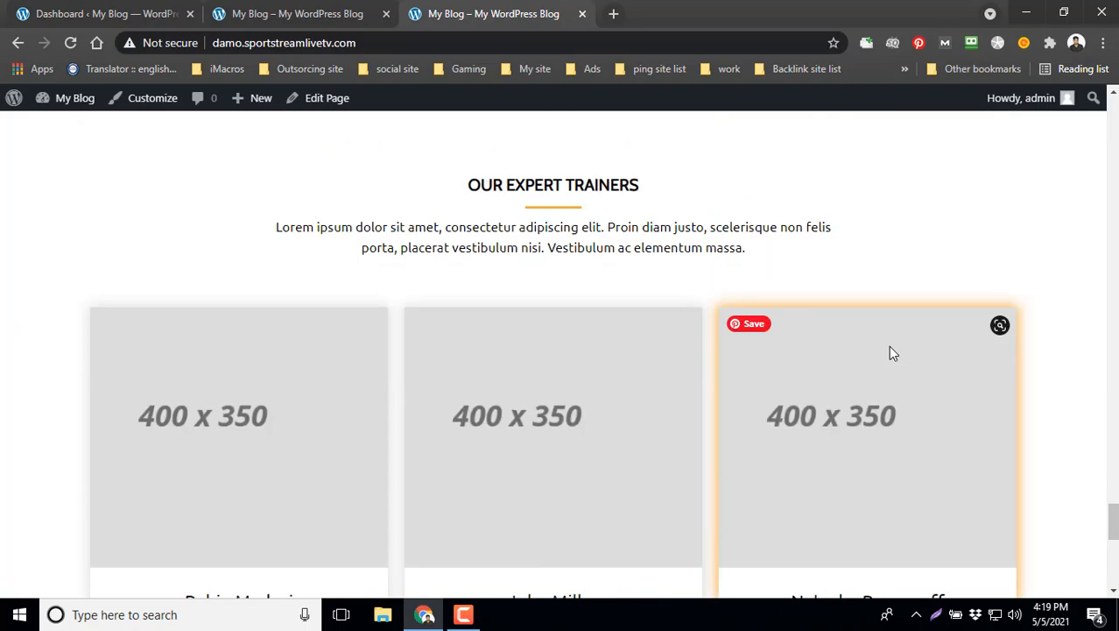
scroll(891, 353, up, 10)
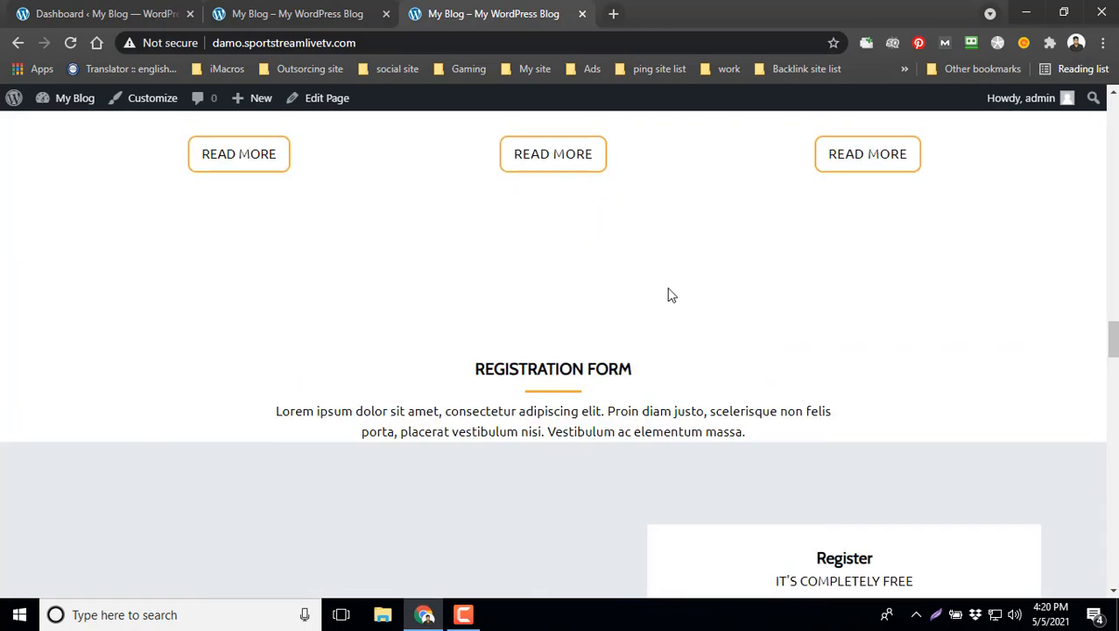
scroll(817, 348, up, 8)
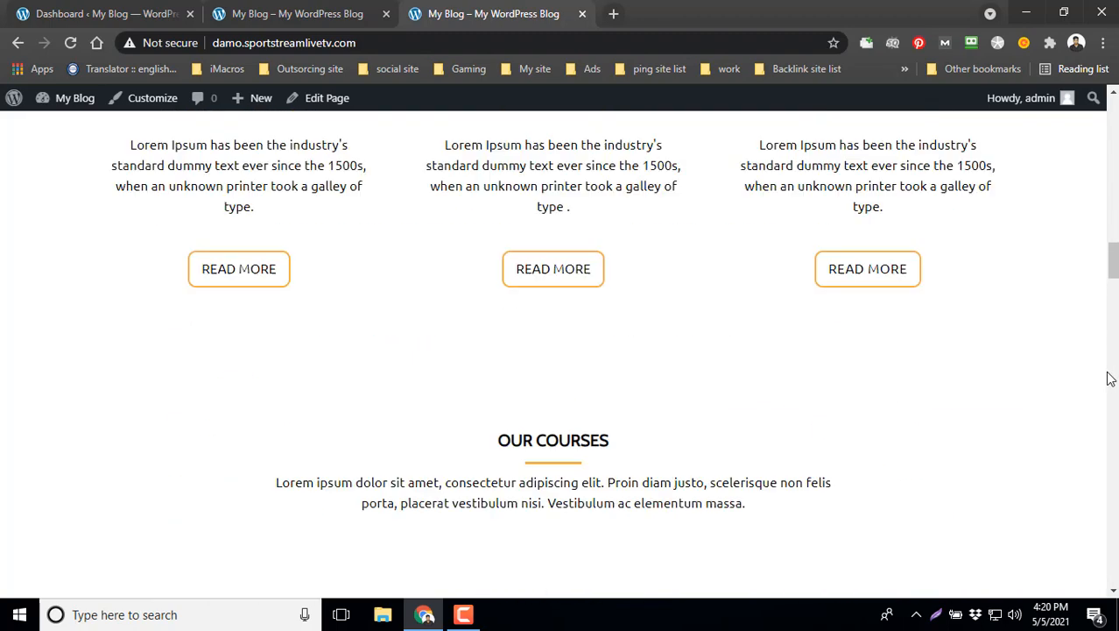
scroll(1111, 379, up, 10)
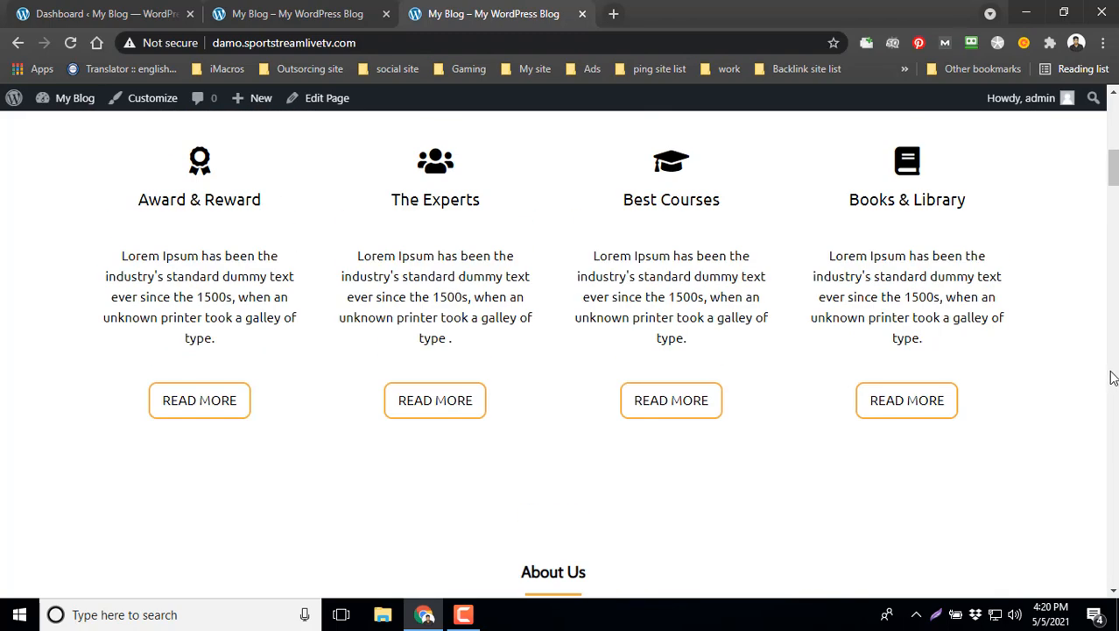
scroll(1111, 373, up, 6)
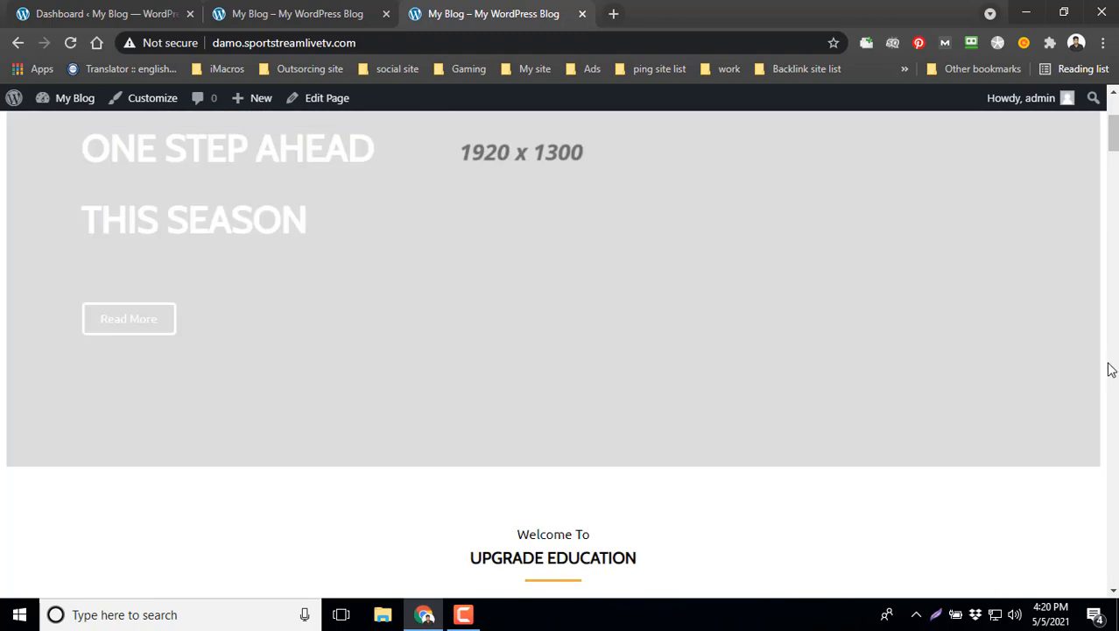
scroll(1111, 370, up, 3)
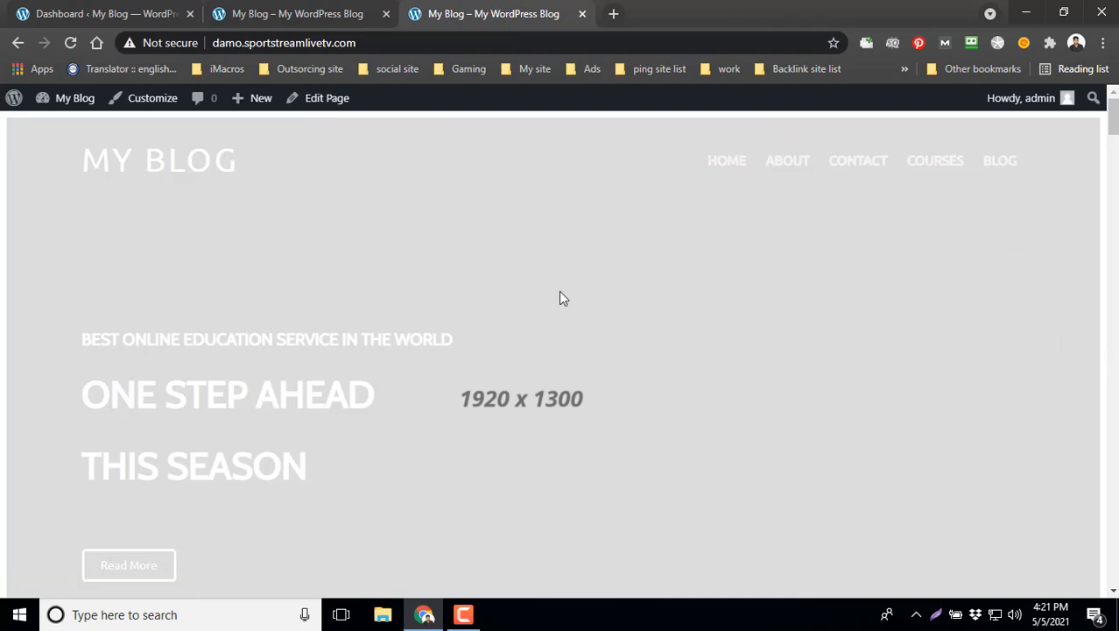
Open the About WordPress page from the newly opened blog tab, proceed past the privacy warning, and go to the admin Dashboard.
click(317, 13)
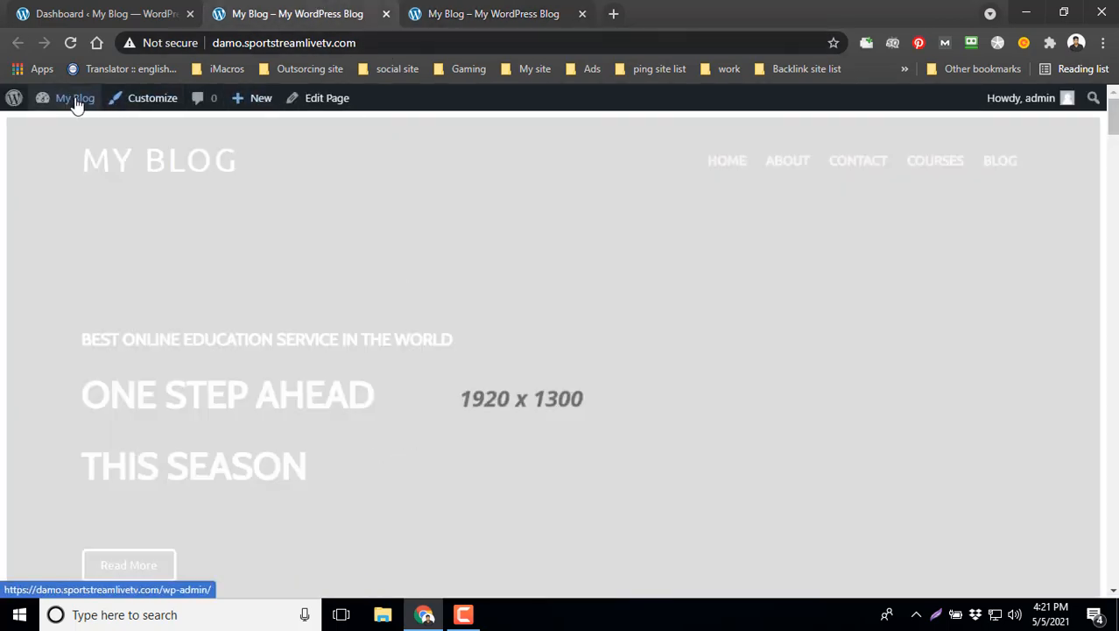
click(13, 99)
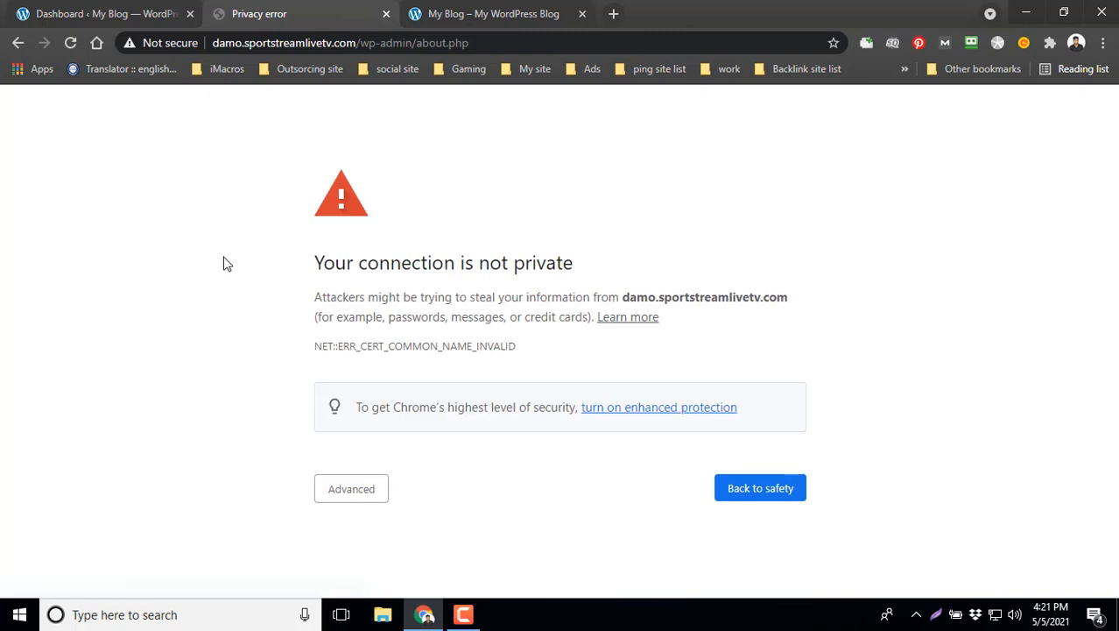
click(354, 495)
scroll(453, 517, down, 1)
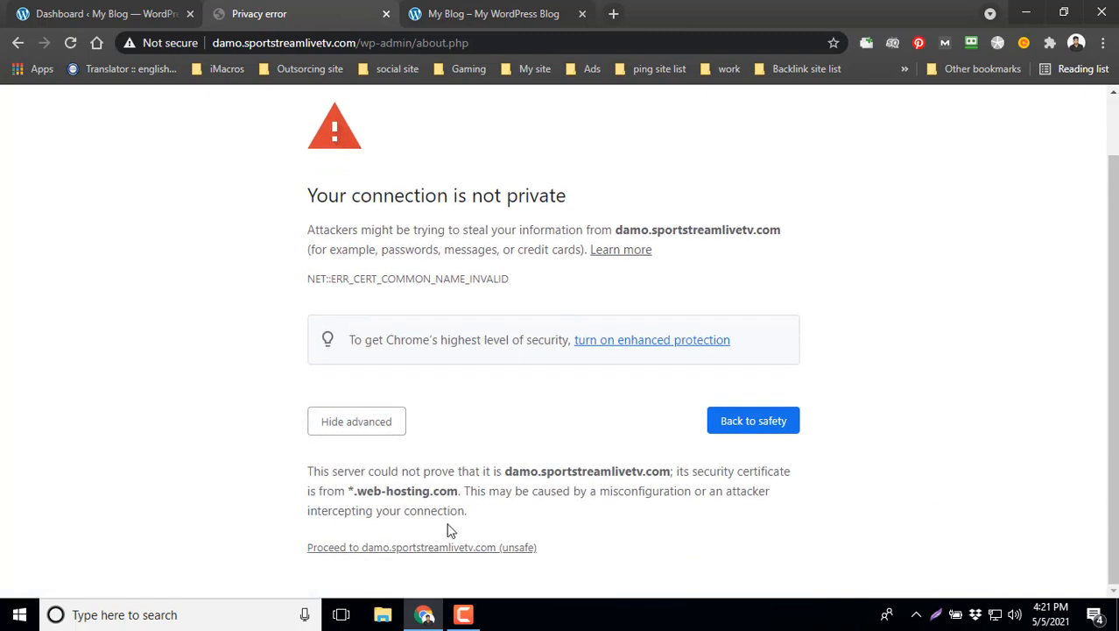
click(457, 548)
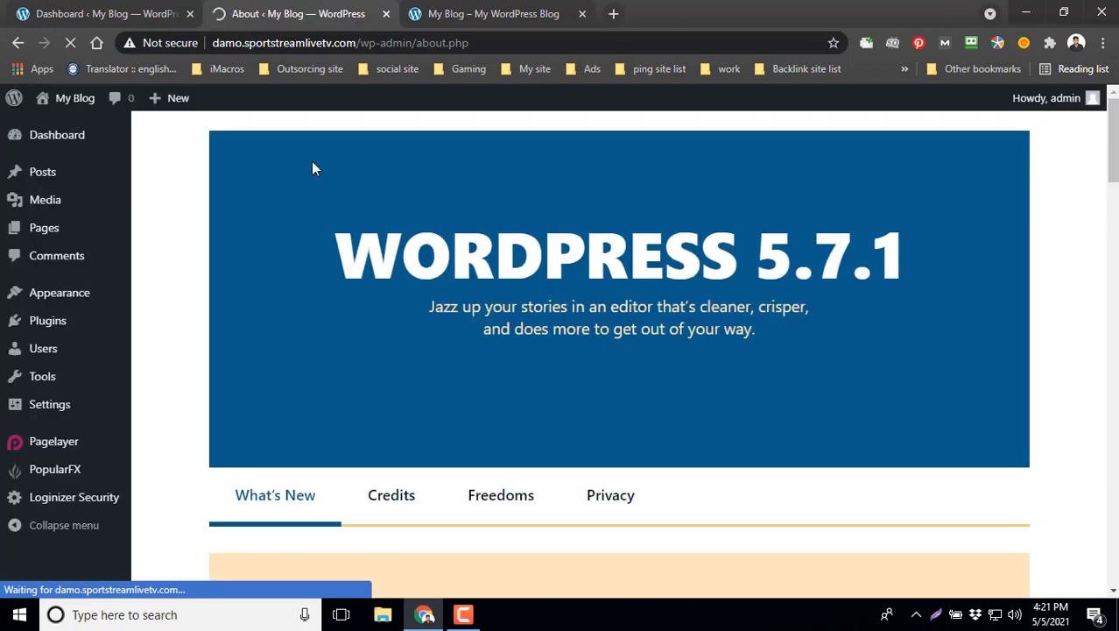
mouse_move(91, 145)
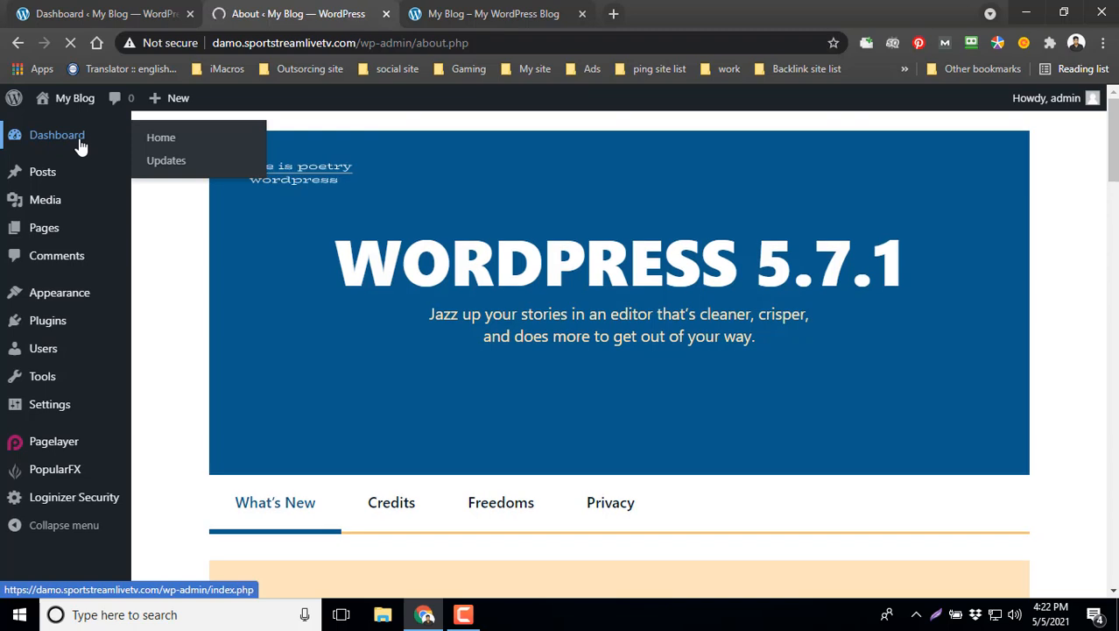
click(81, 146)
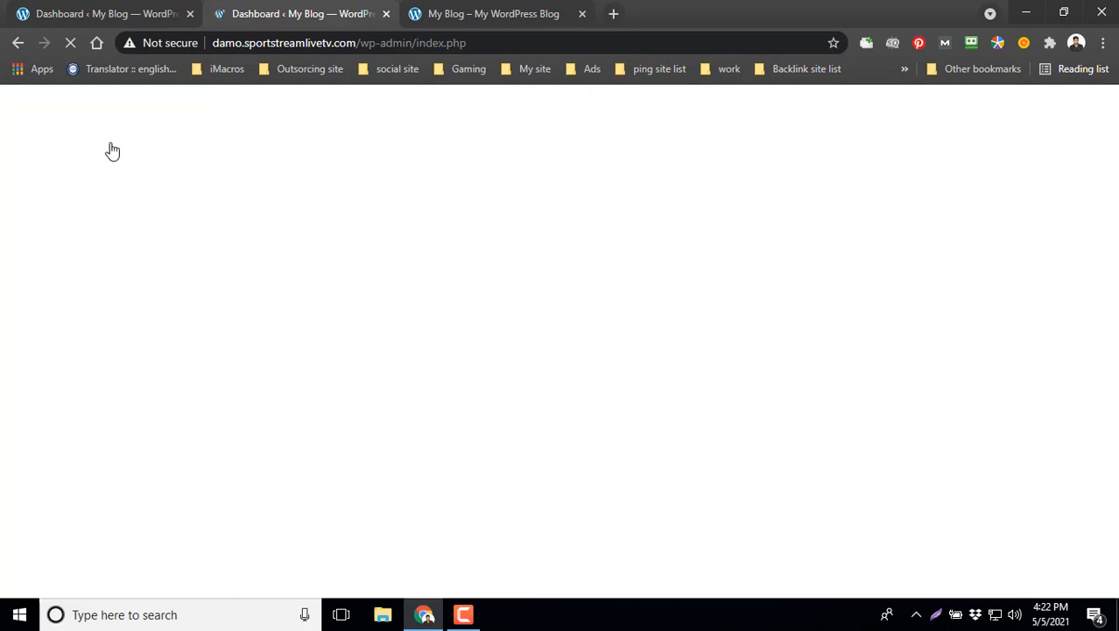
Review the upper part of the homepage, from the header banner to the About Us section, in the other blog tab.
click(492, 11)
scroll(613, 311, down, 6)
scroll(663, 316, down, 5)
scroll(298, 302, up, 15)
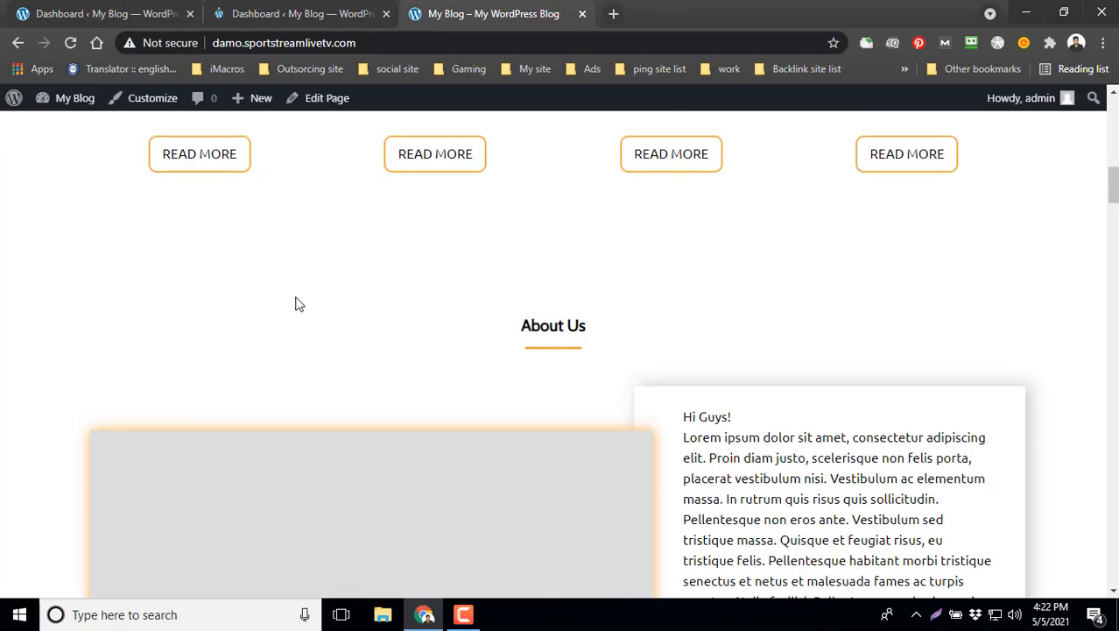
scroll(437, 374, up, 1)
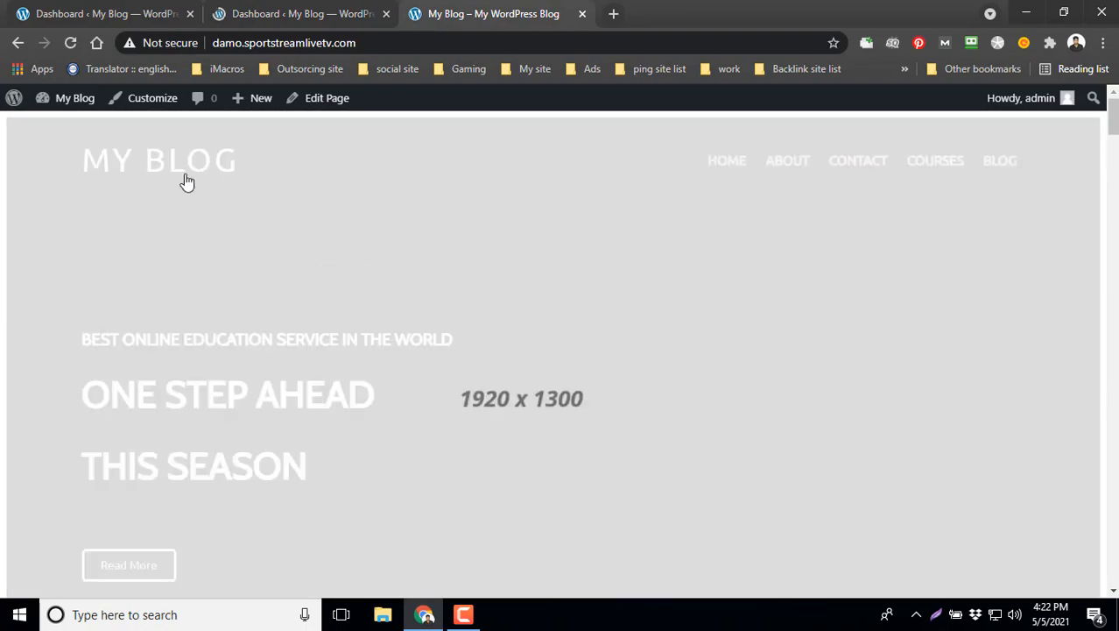
Return to the admin Dashboard and open the theme's Customize page in a new tab.
key(ctrl+shift+Tab)
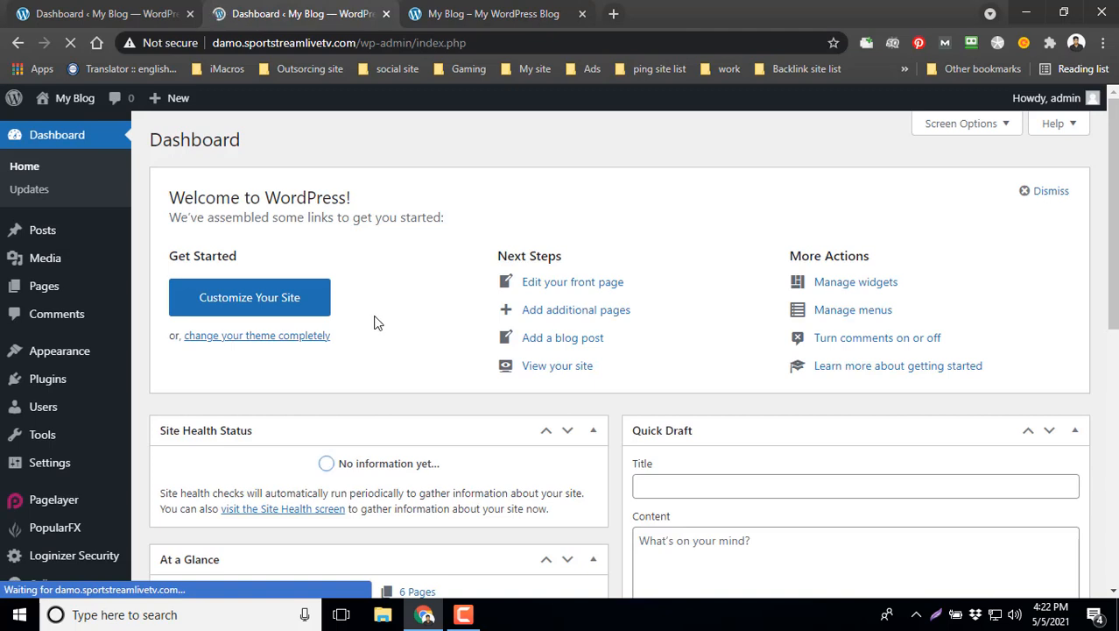
click(74, 405)
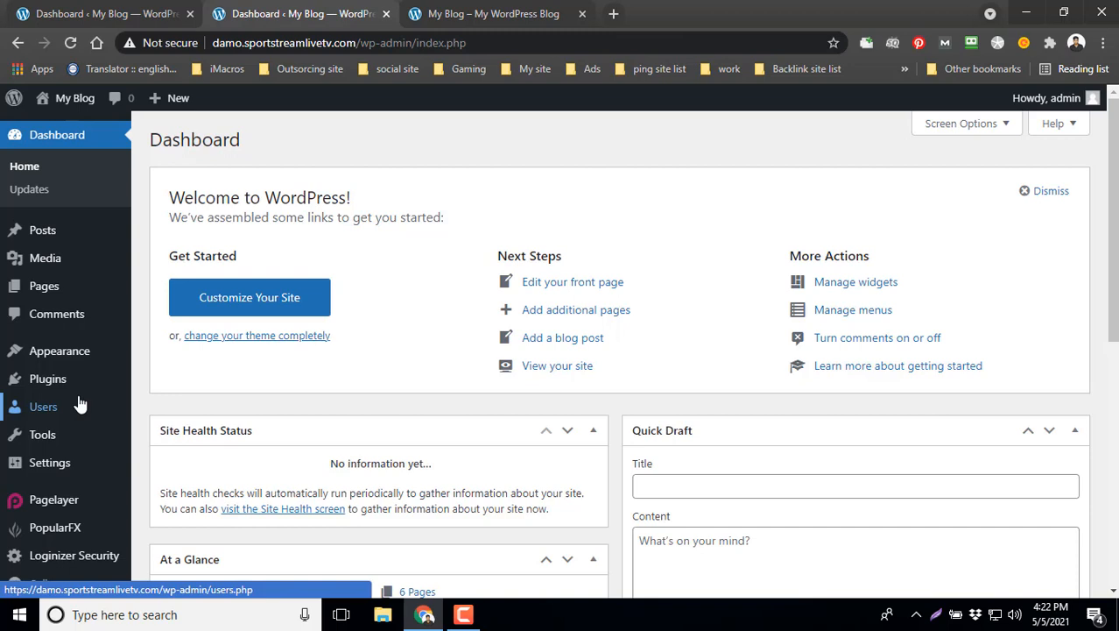
mouse_move(101, 359)
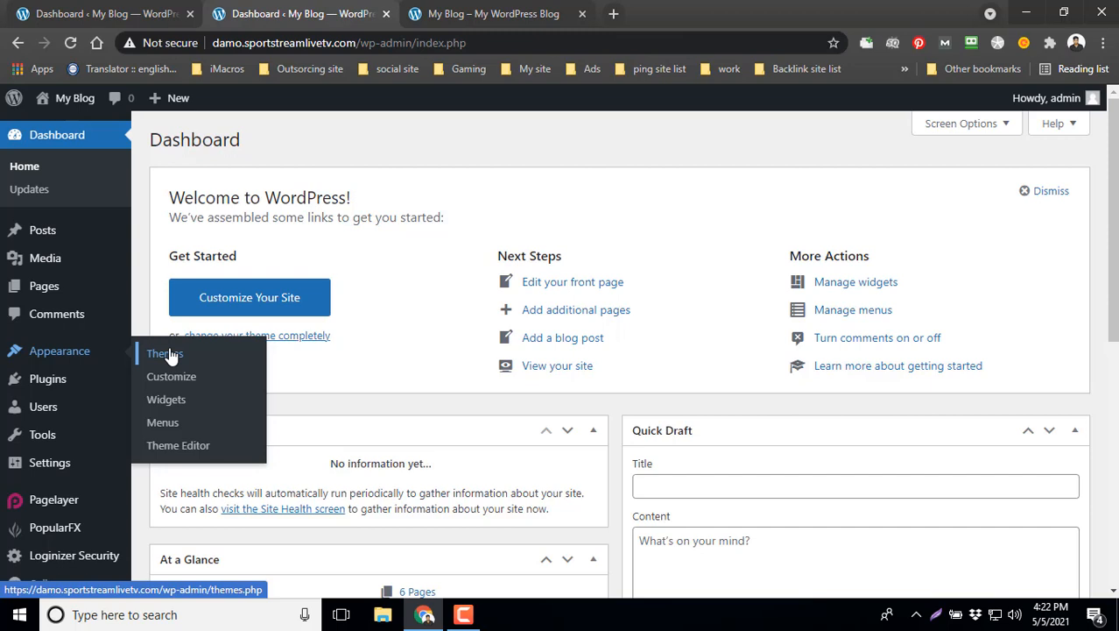
right_click(181, 380)
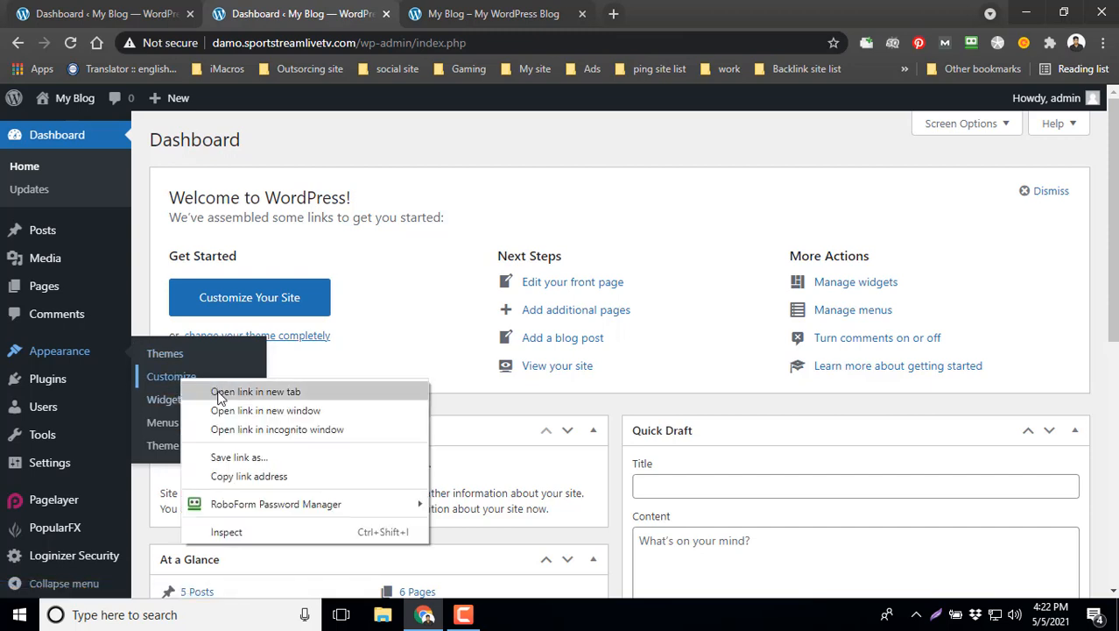
click(219, 393)
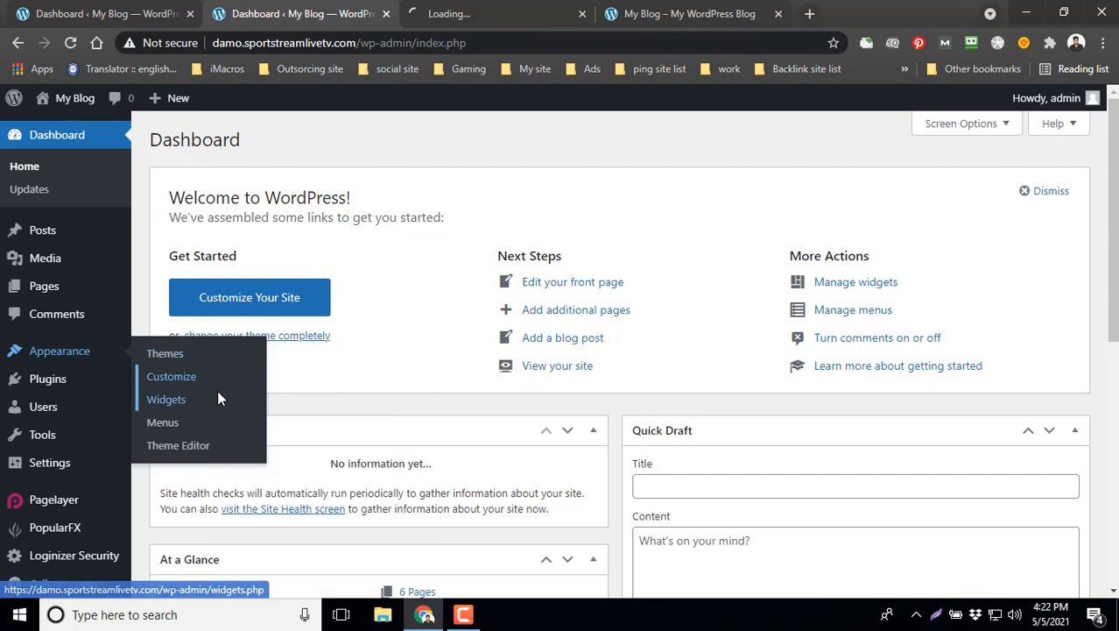
Proceed past the privacy warning to the site in the newly opened Customize tab and look over the live preview.
click(505, 13)
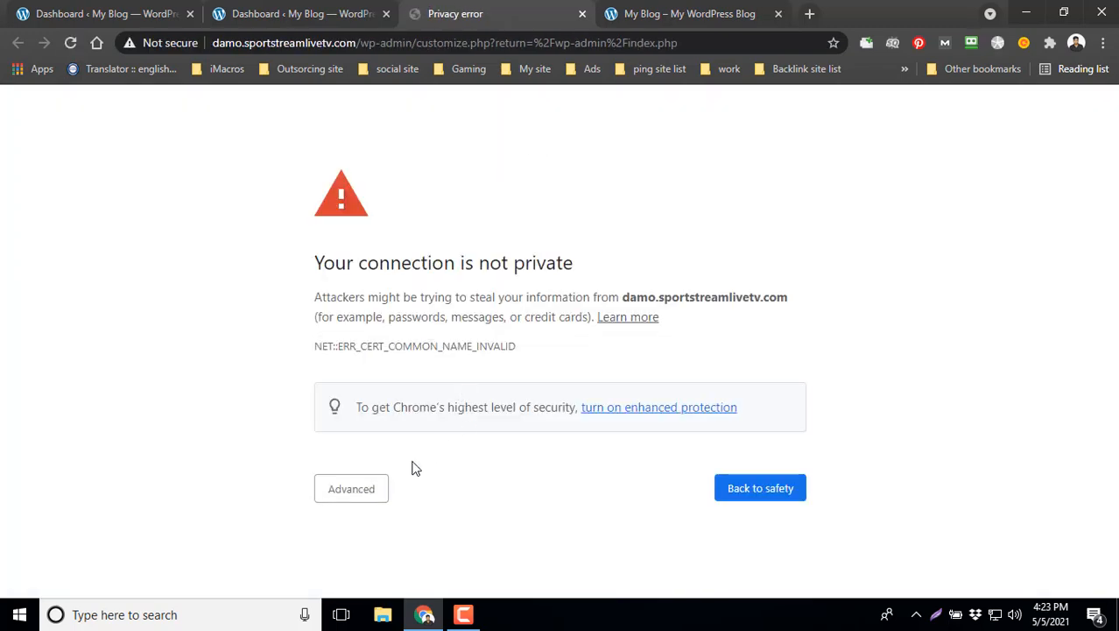
click(355, 496)
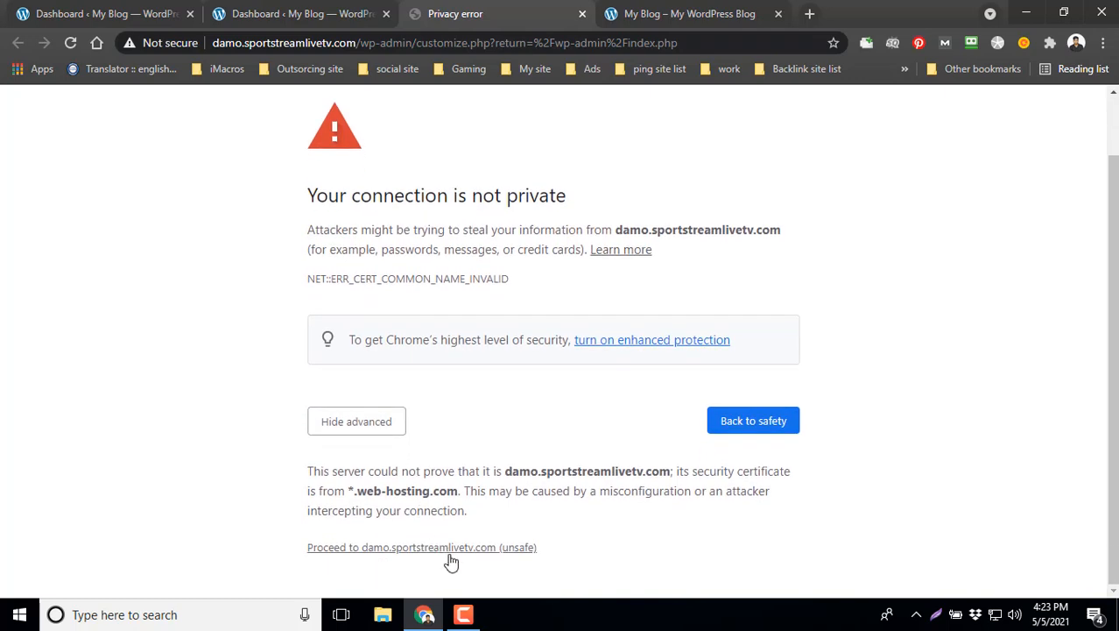
click(456, 550)
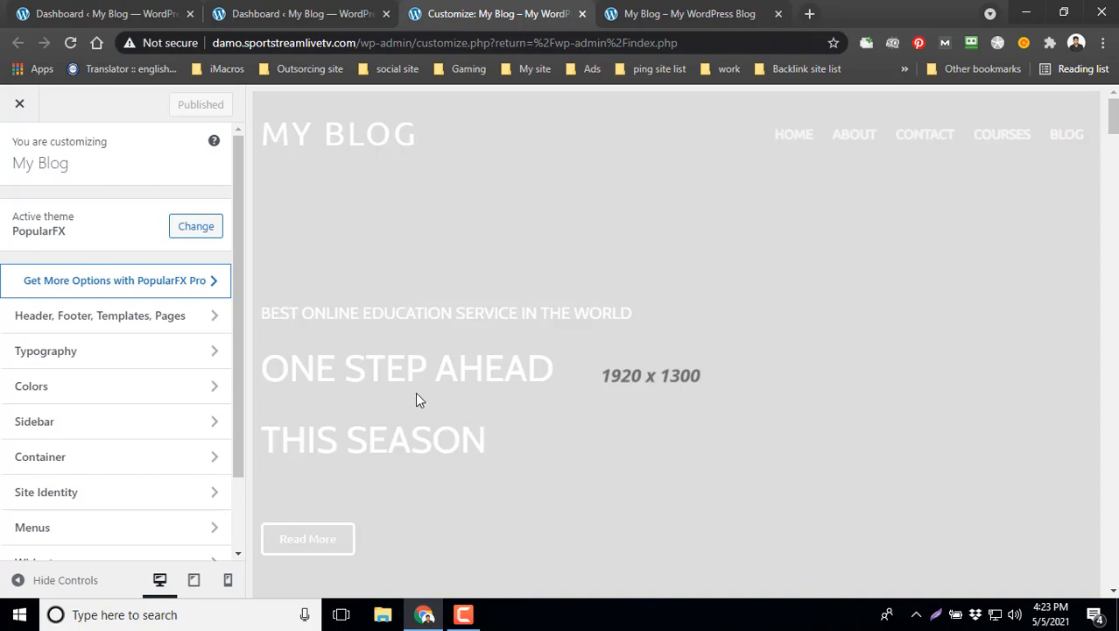
scroll(416, 390, down, 5)
scroll(429, 407, up, 5)
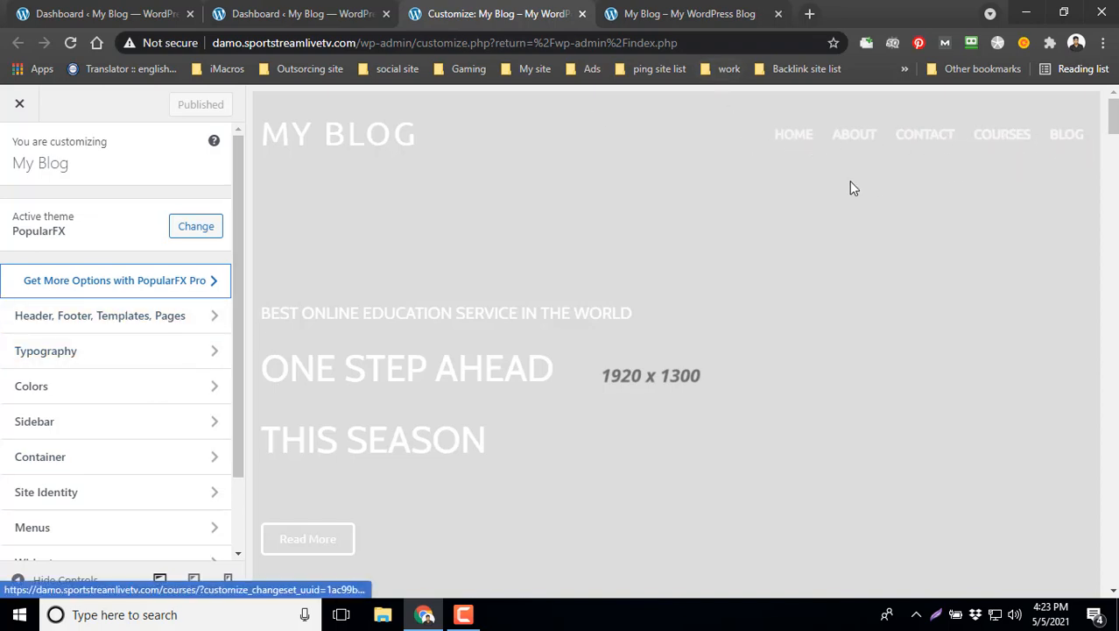
Review the full homepage in the other blog tab, from the header banner through Our Courses down to the footer.
click(691, 15)
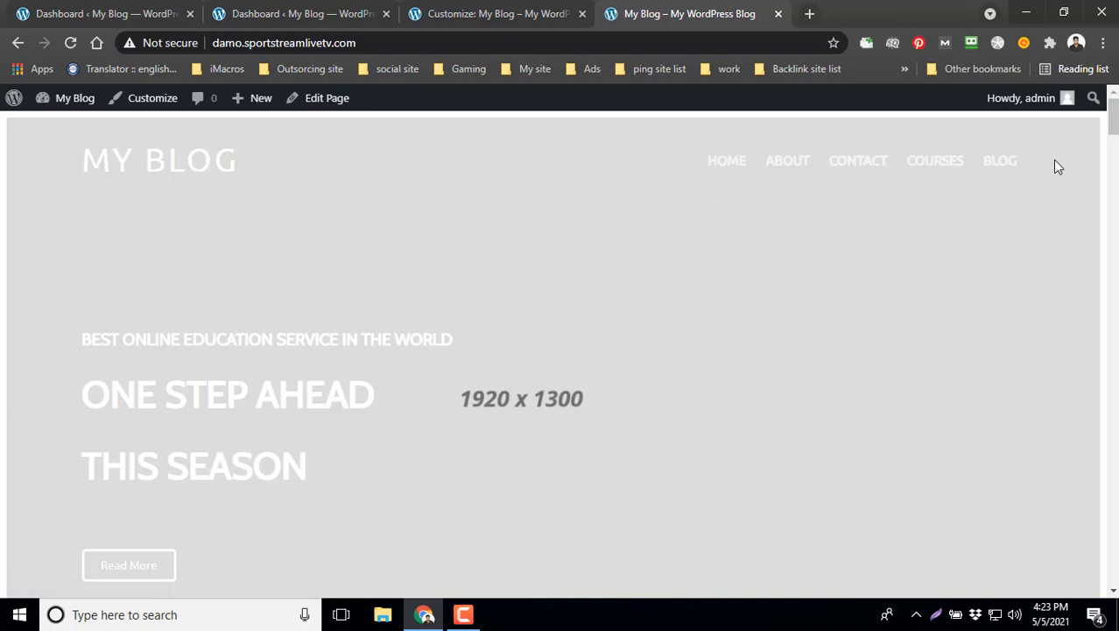
scroll(462, 408, down, 2)
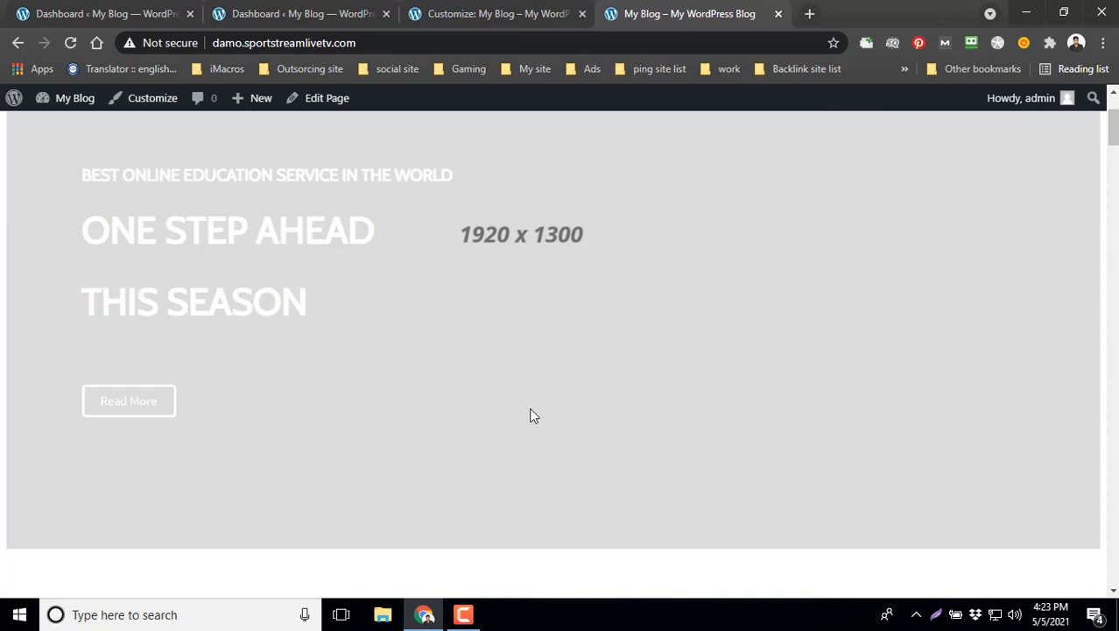
scroll(531, 417, down, 10)
scroll(530, 417, down, 20)
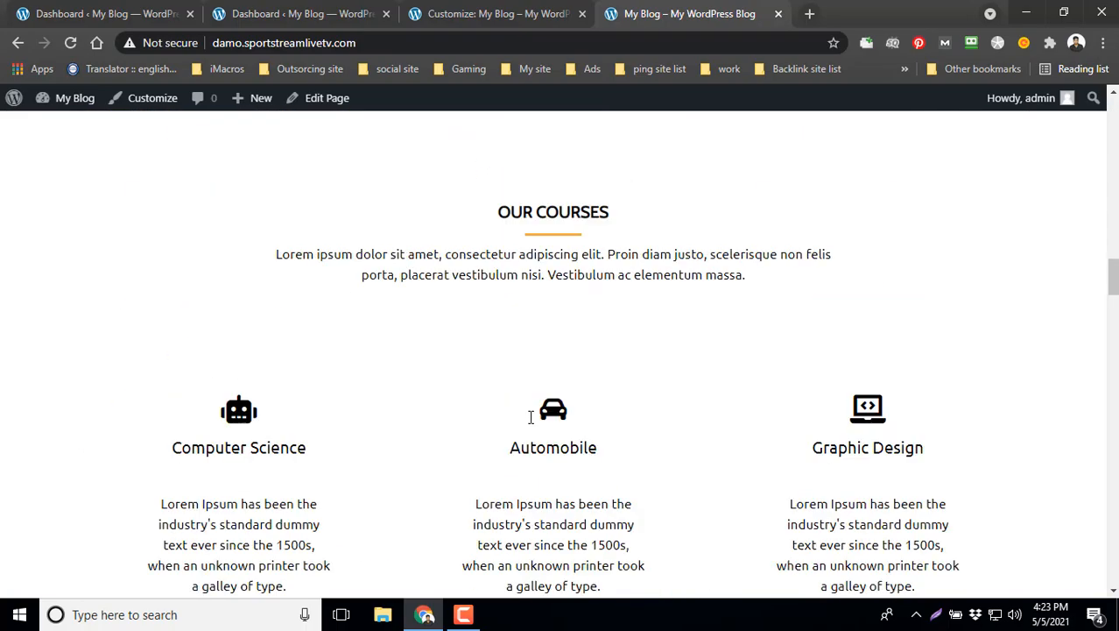
scroll(530, 423, down, 15)
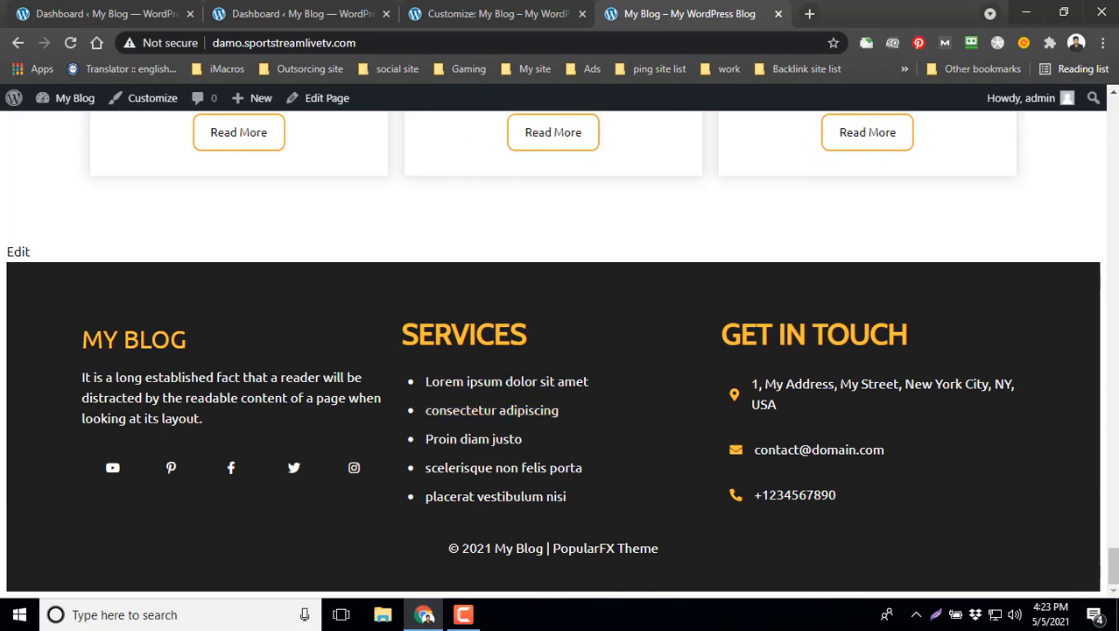
Review the homepage upward from the footer, covering the expert trainers, pricing list, registration form and the cards above About Us.
scroll(836, 358, up, 5)
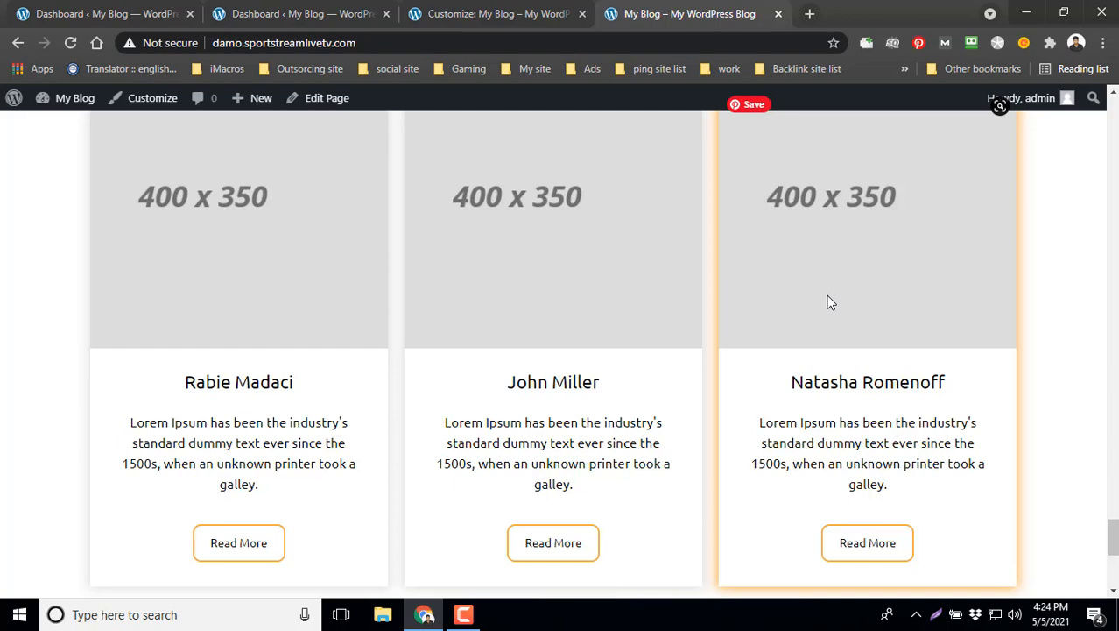
scroll(697, 349, up, 10)
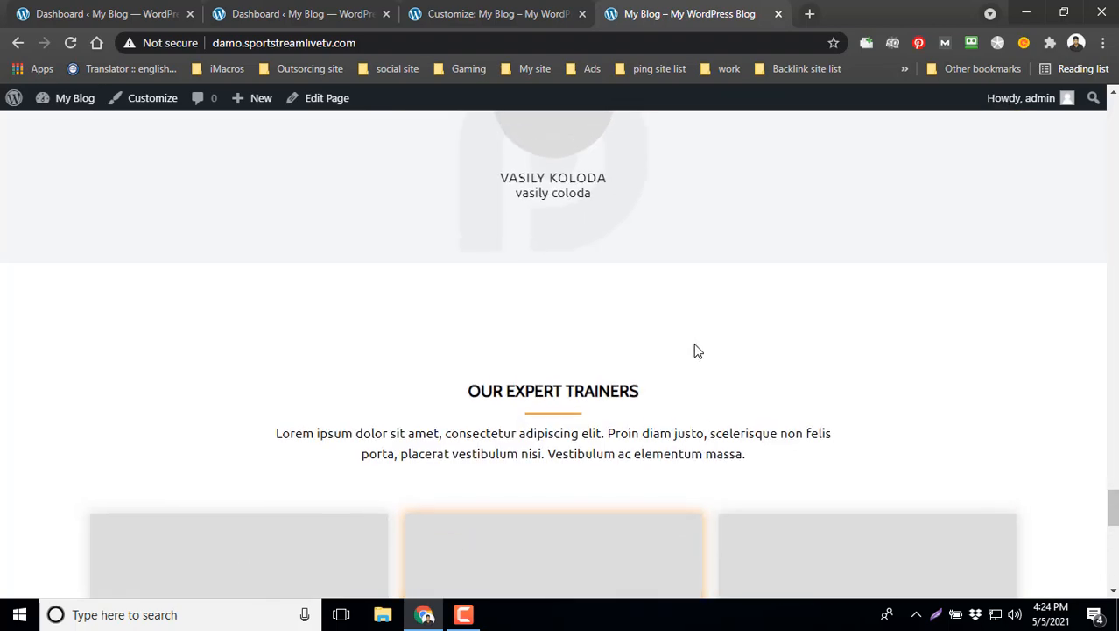
scroll(695, 349, up, 10)
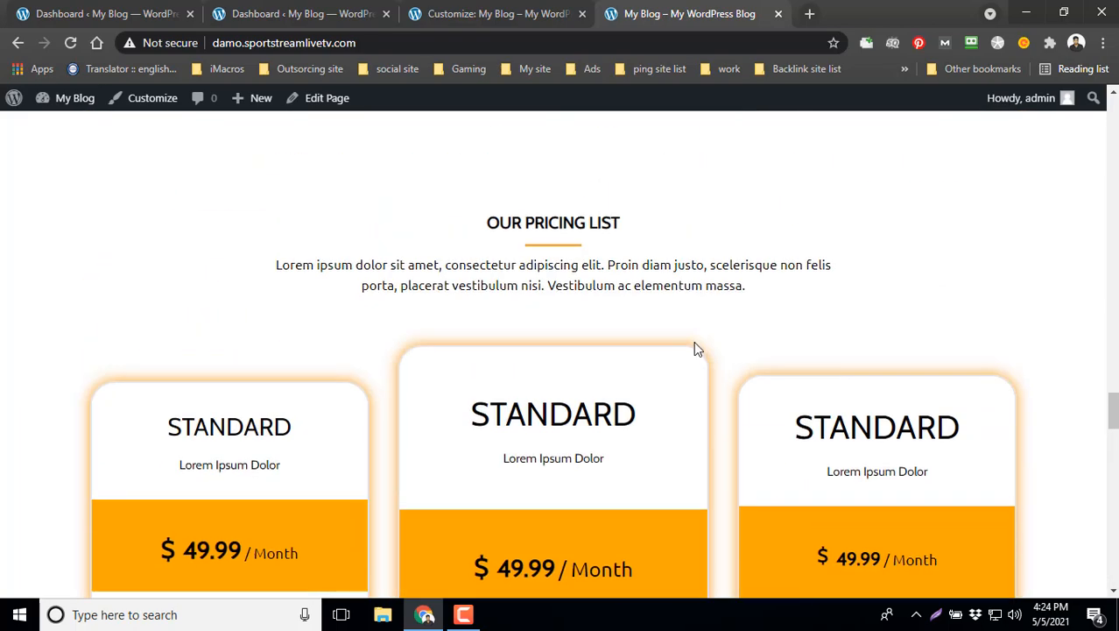
scroll(697, 348, up, 5)
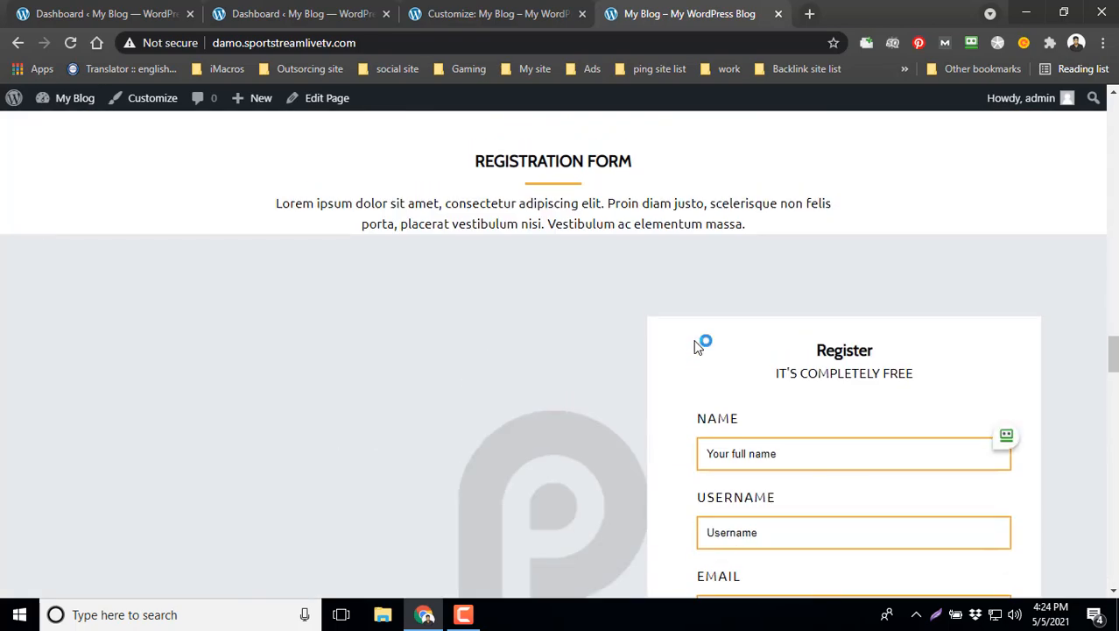
scroll(697, 346, up, 4)
scroll(697, 347, down, 4)
scroll(590, 341, down, 1)
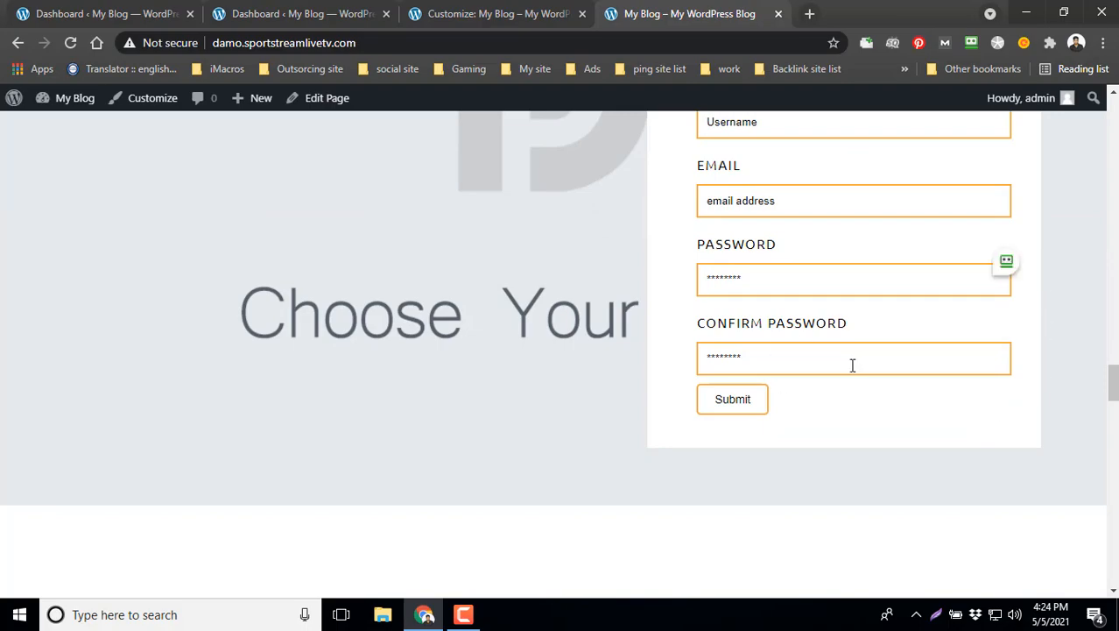
scroll(852, 365, up, 10)
scroll(840, 363, up, 15)
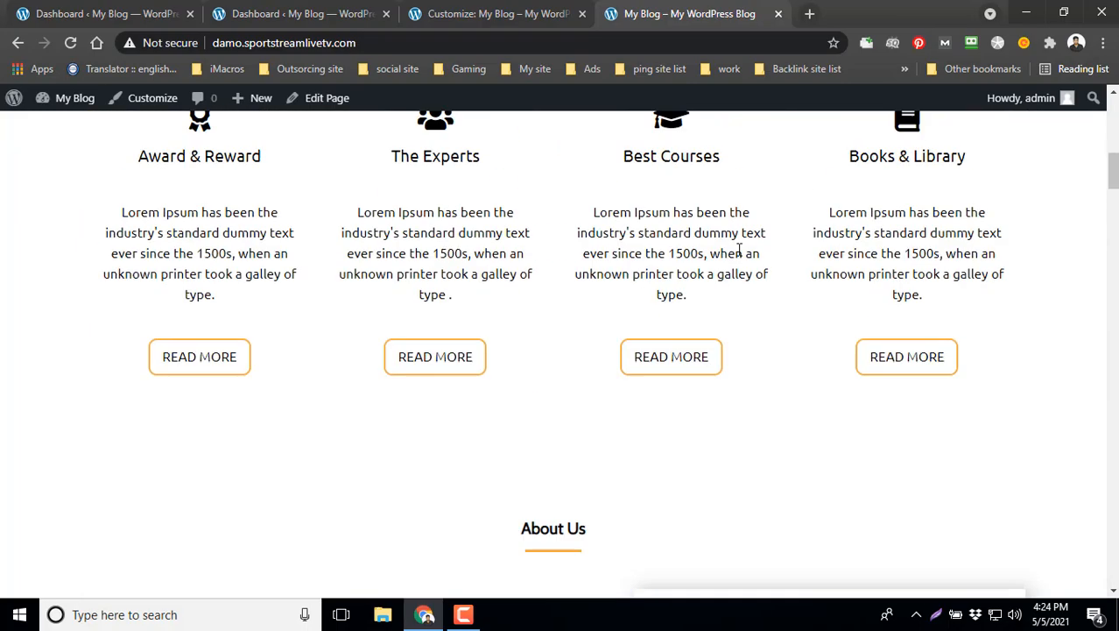
Open the Home Header template for editing from the Customizer's Header, Footer, Templates, Pages section, proceeding past the privacy warning.
click(508, 19)
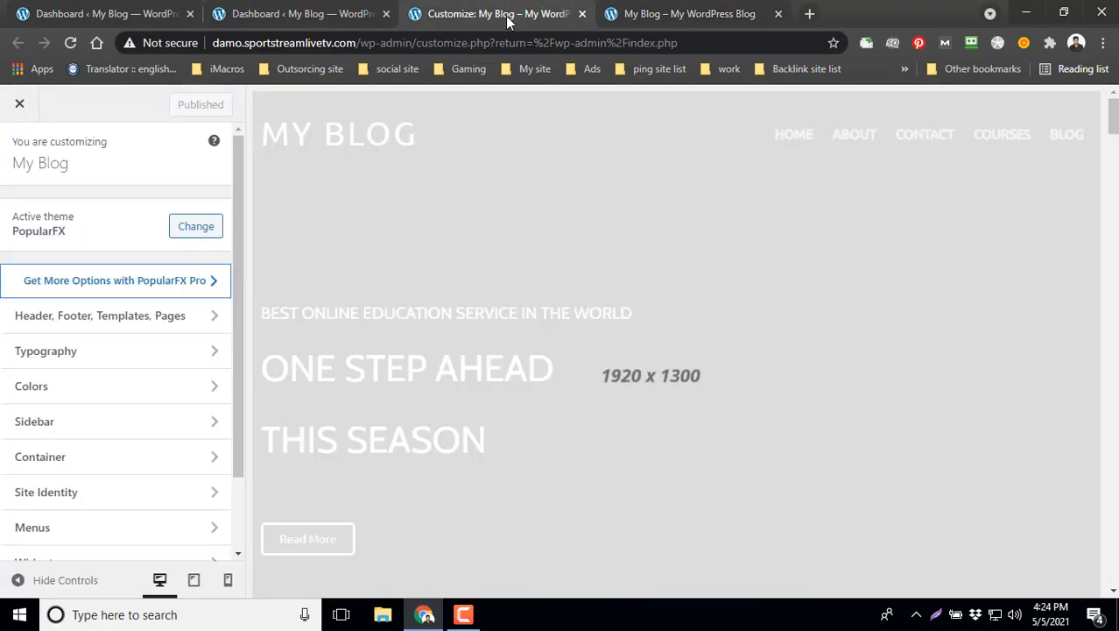
click(196, 320)
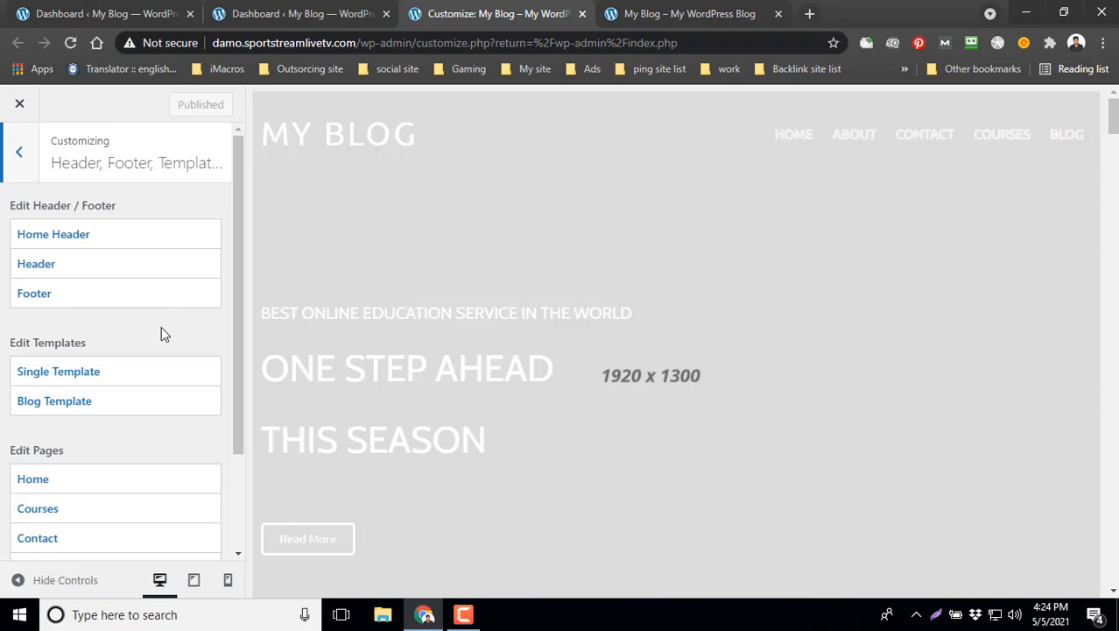
click(129, 242)
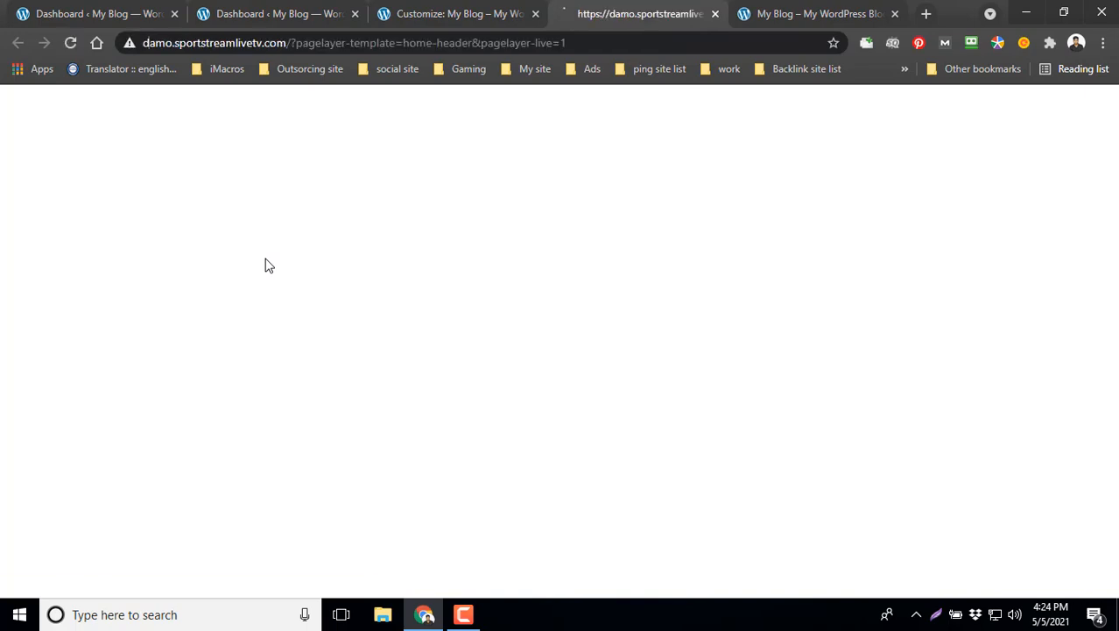
click(345, 491)
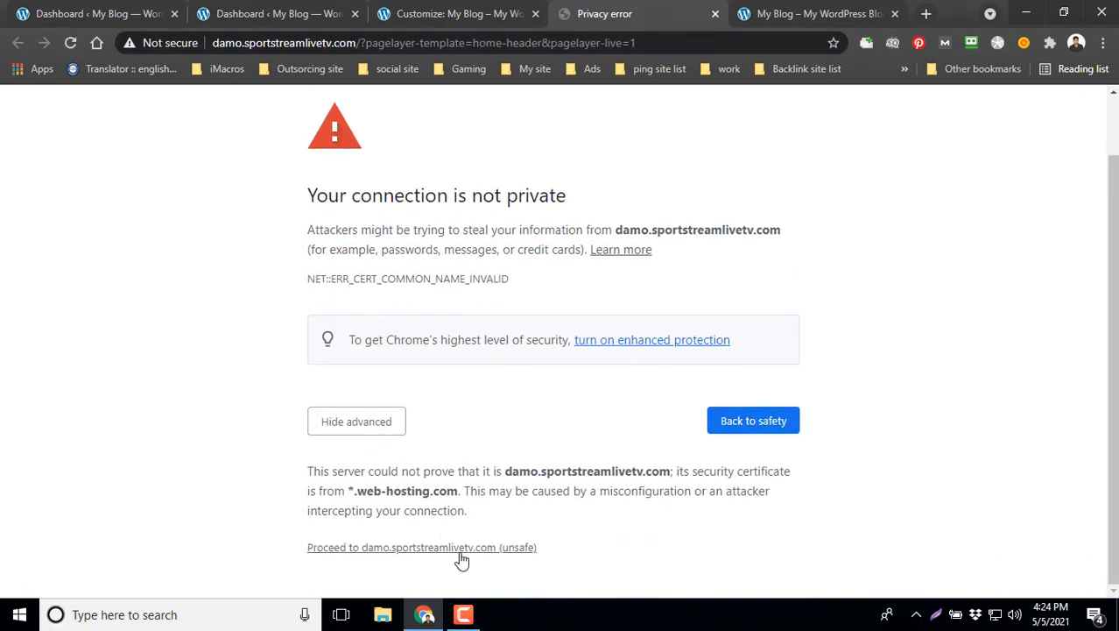
click(459, 547)
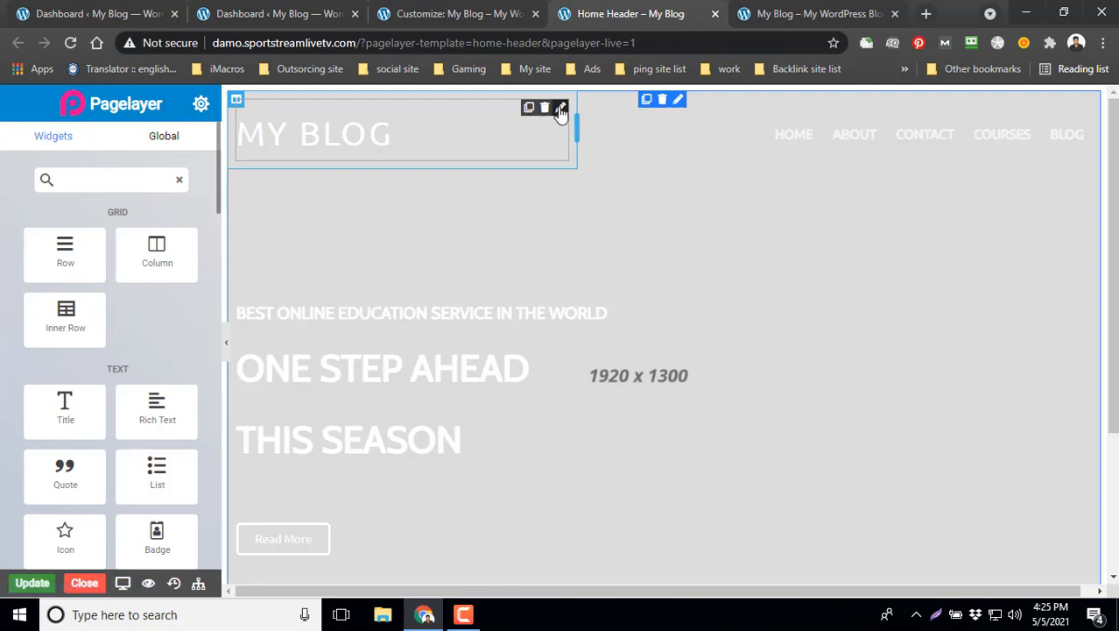
Open the settings of the MY BLOG site title and examine its typography options.
click(375, 136)
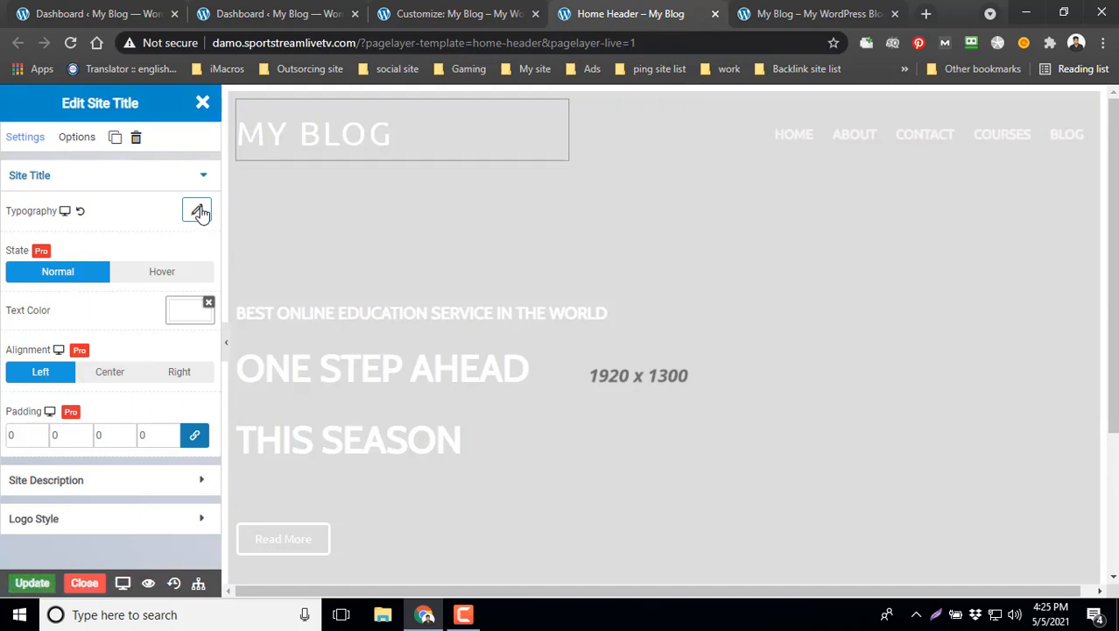
click(67, 177)
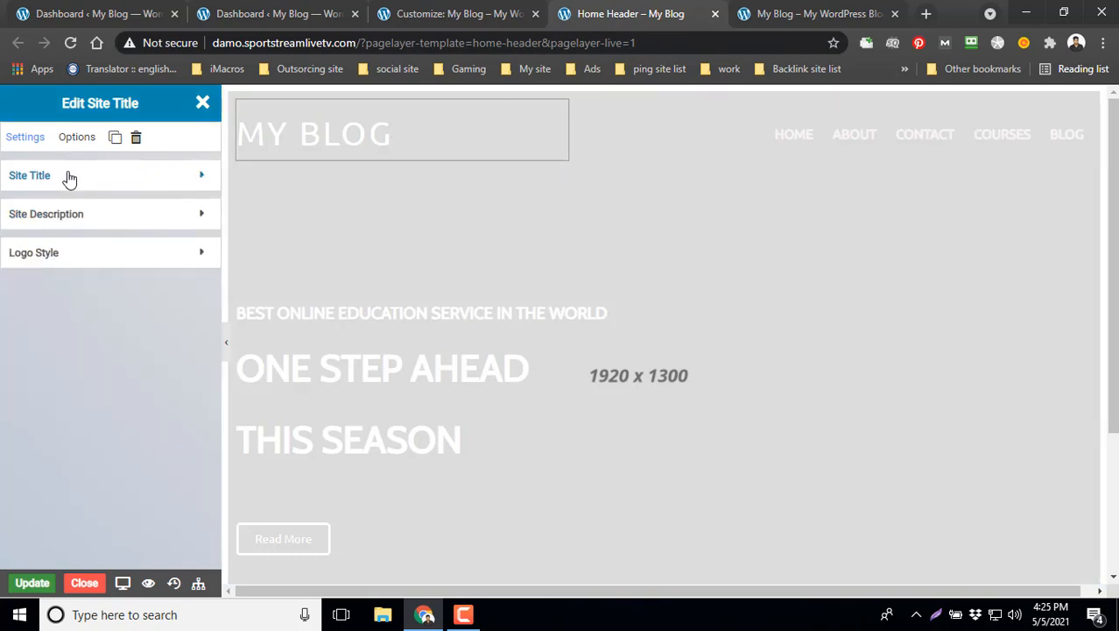
click(70, 179)
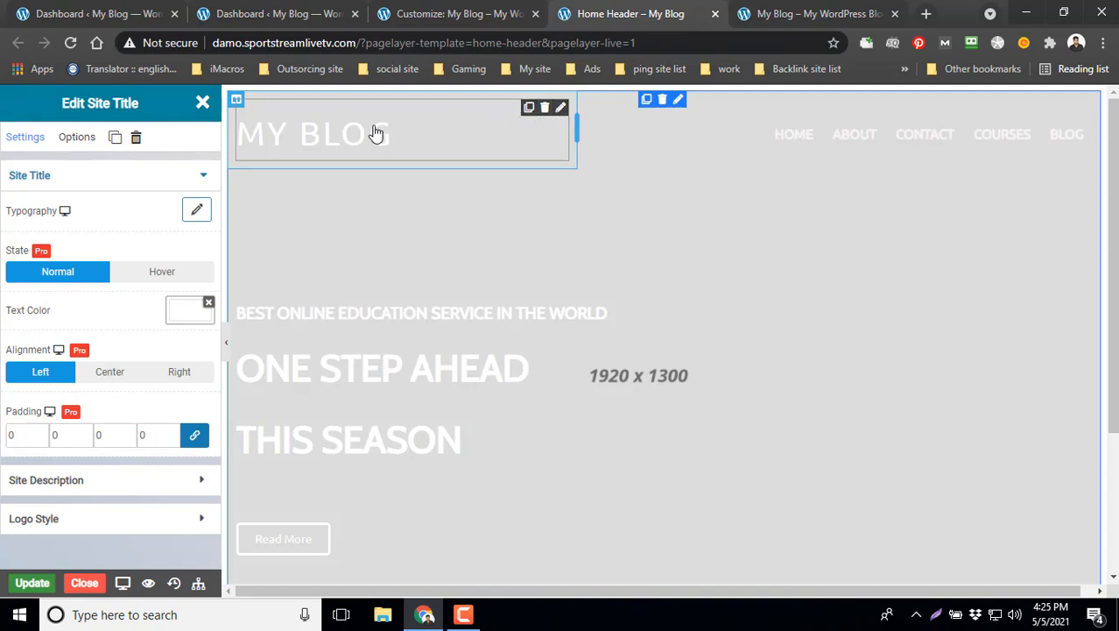
click(196, 209)
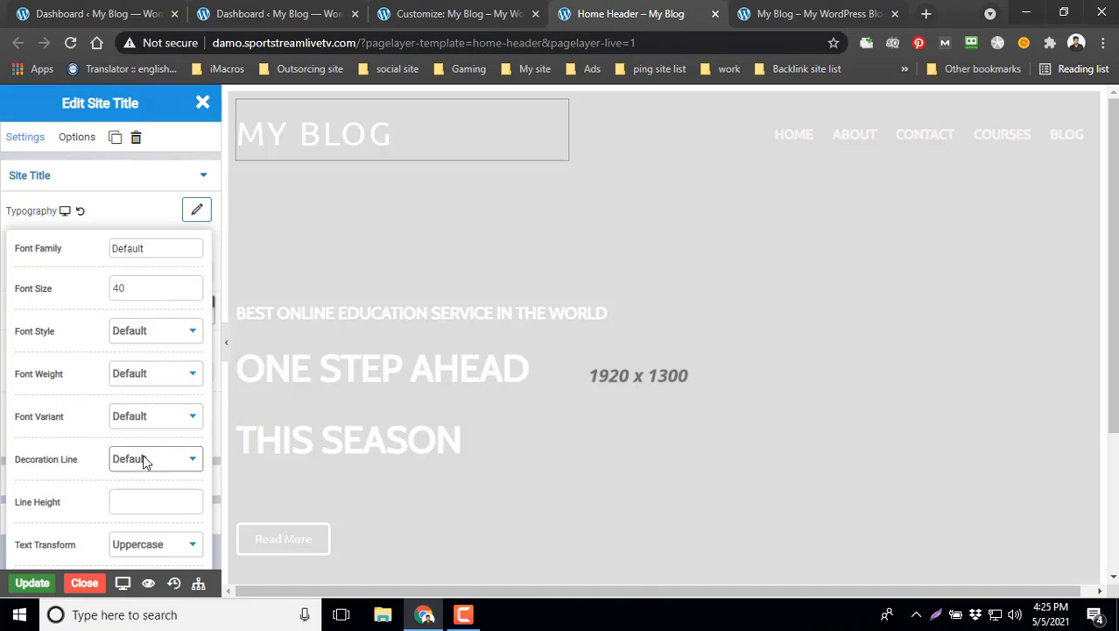
scroll(144, 457, down, 1)
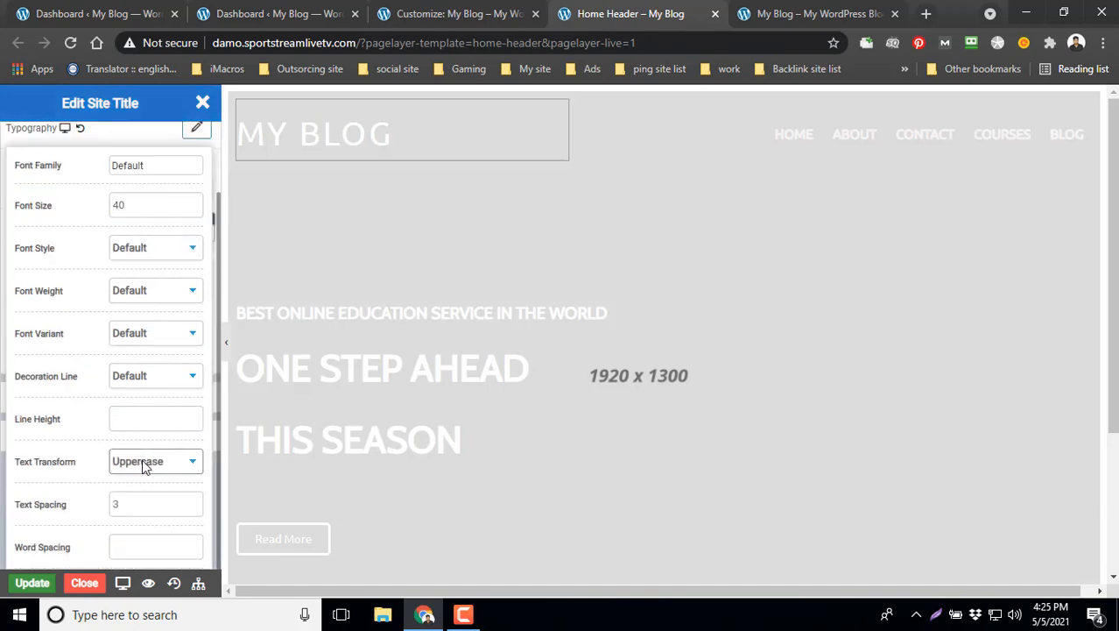
scroll(143, 464, up, 1)
click(195, 213)
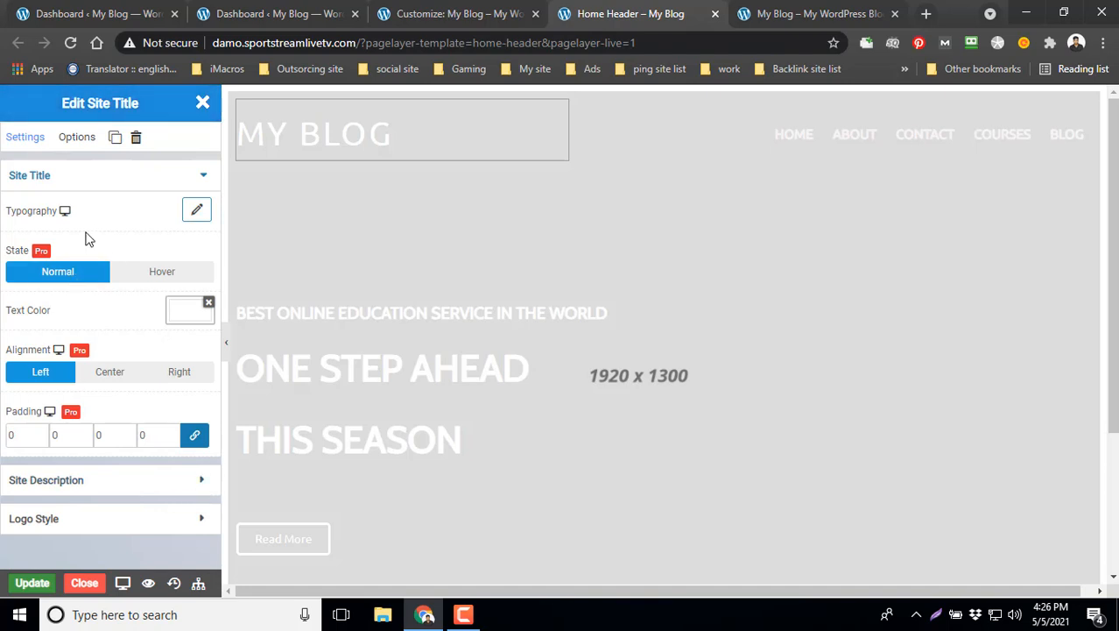
Examine the site title's background and style options, plus its Site Description and Logo Style settings.
click(77, 147)
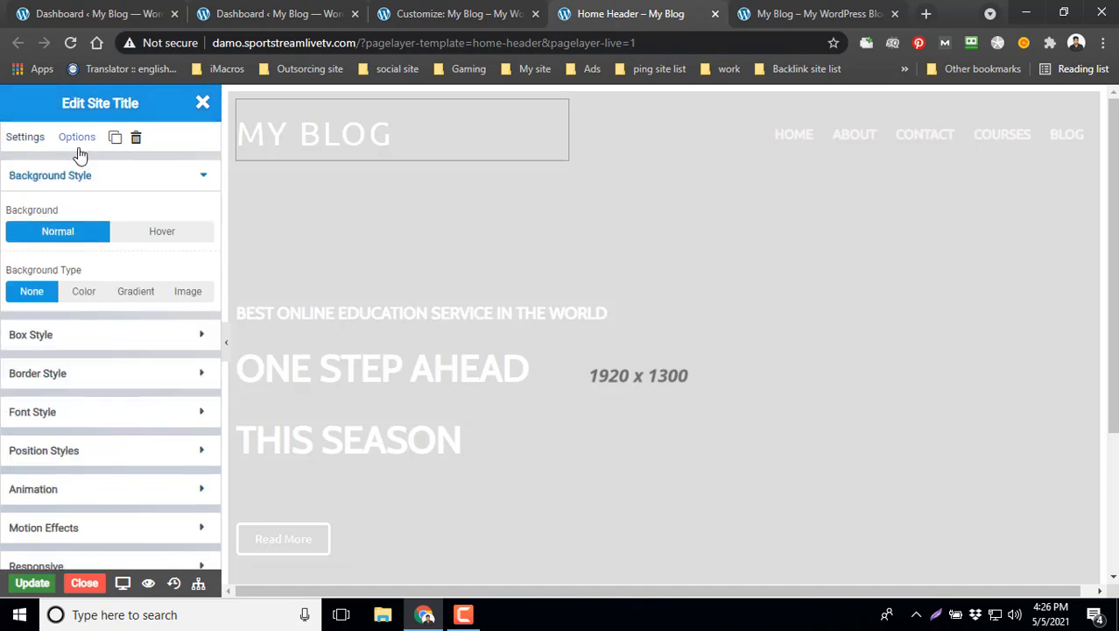
click(27, 140)
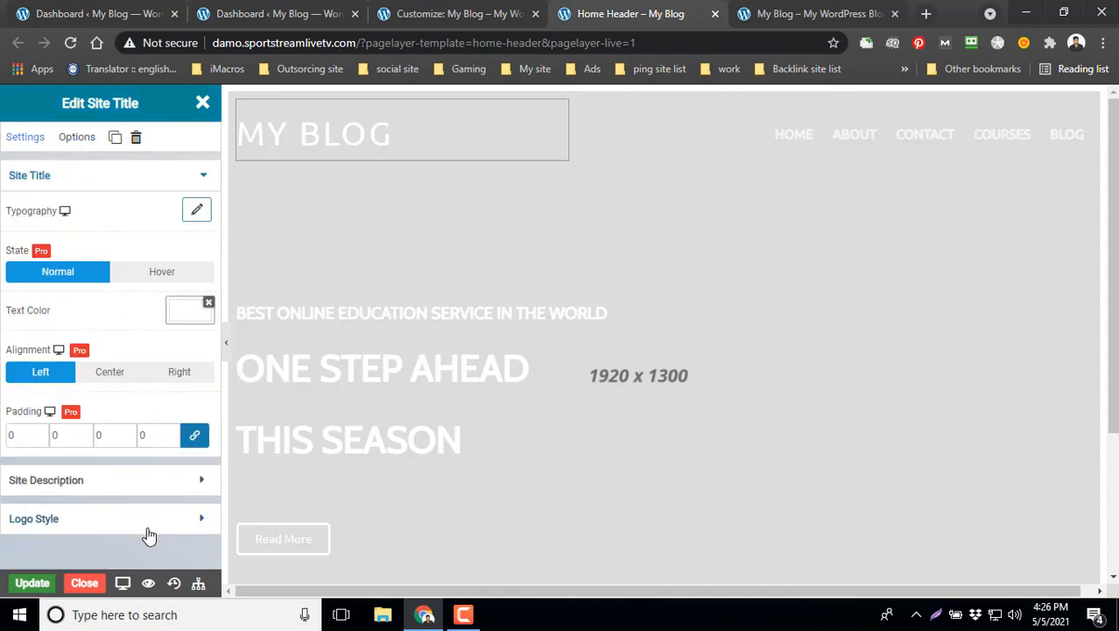
click(200, 481)
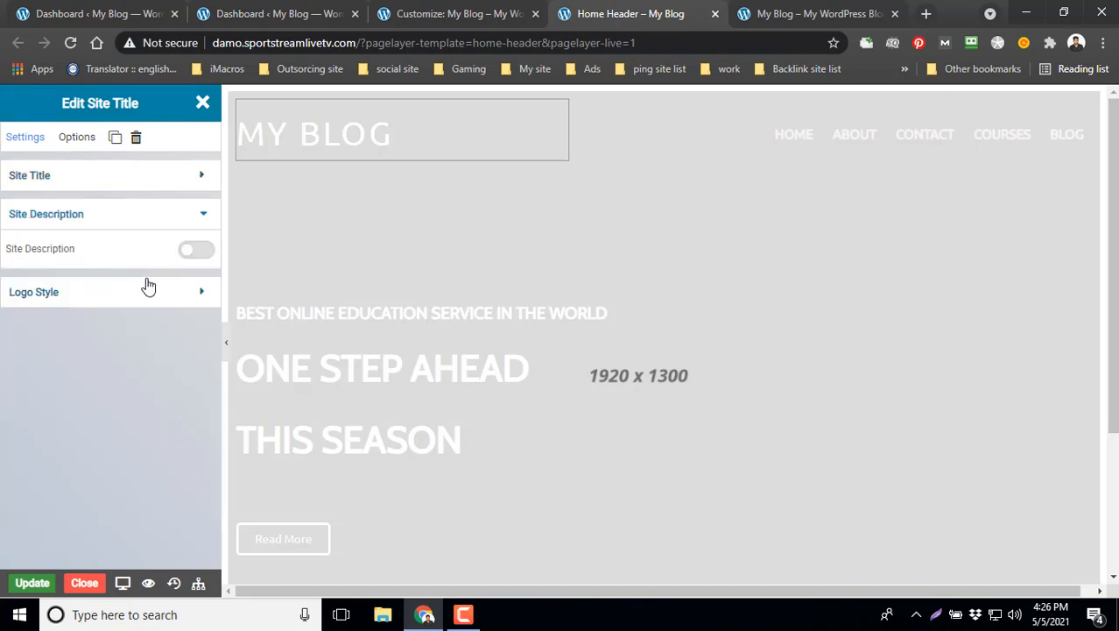
click(202, 294)
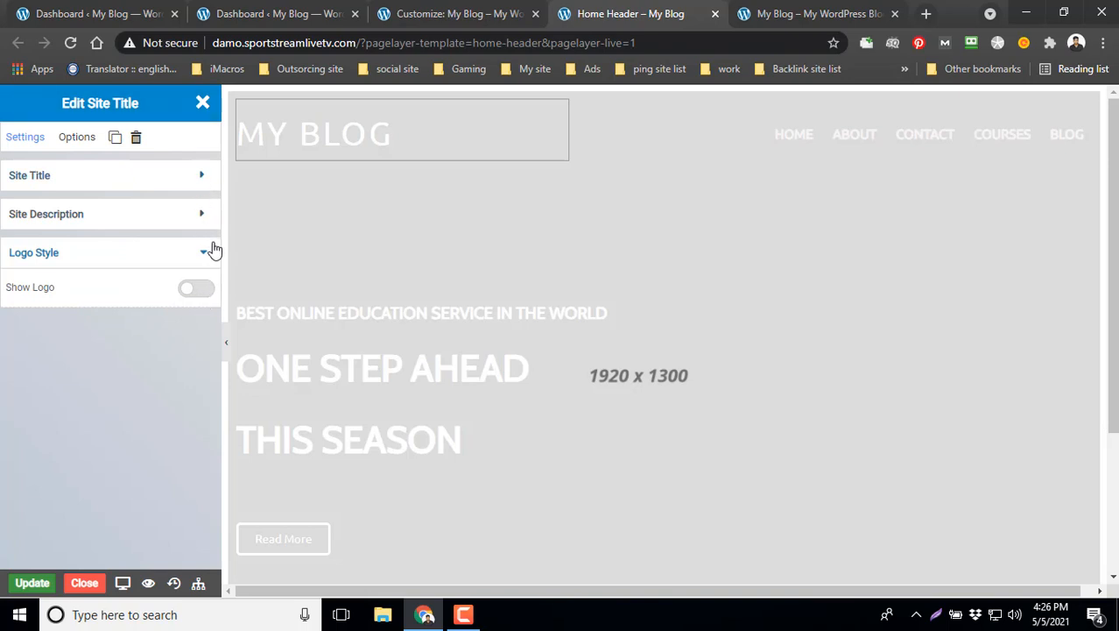
click(205, 254)
click(77, 181)
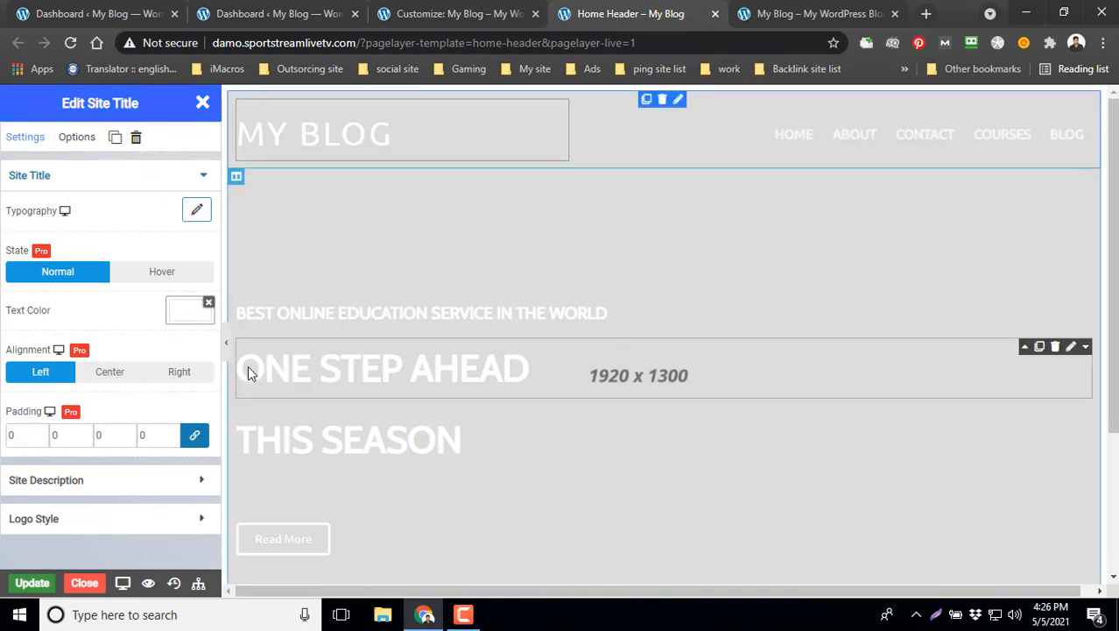
Examine the header row's settings, close them, and check the settings of the column holding the site title.
click(679, 101)
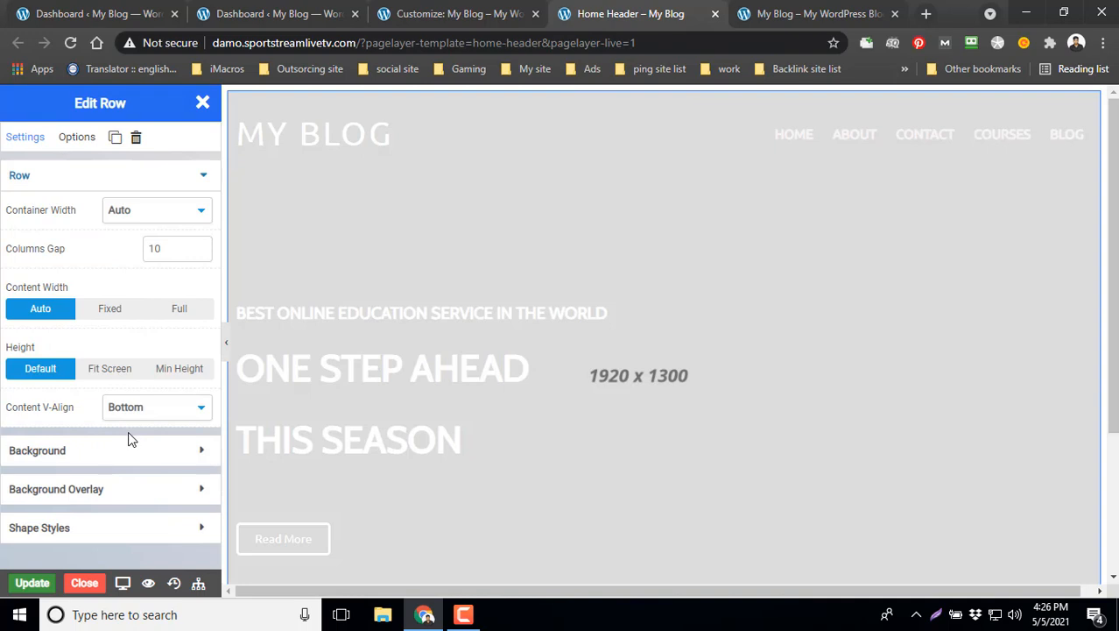
click(203, 104)
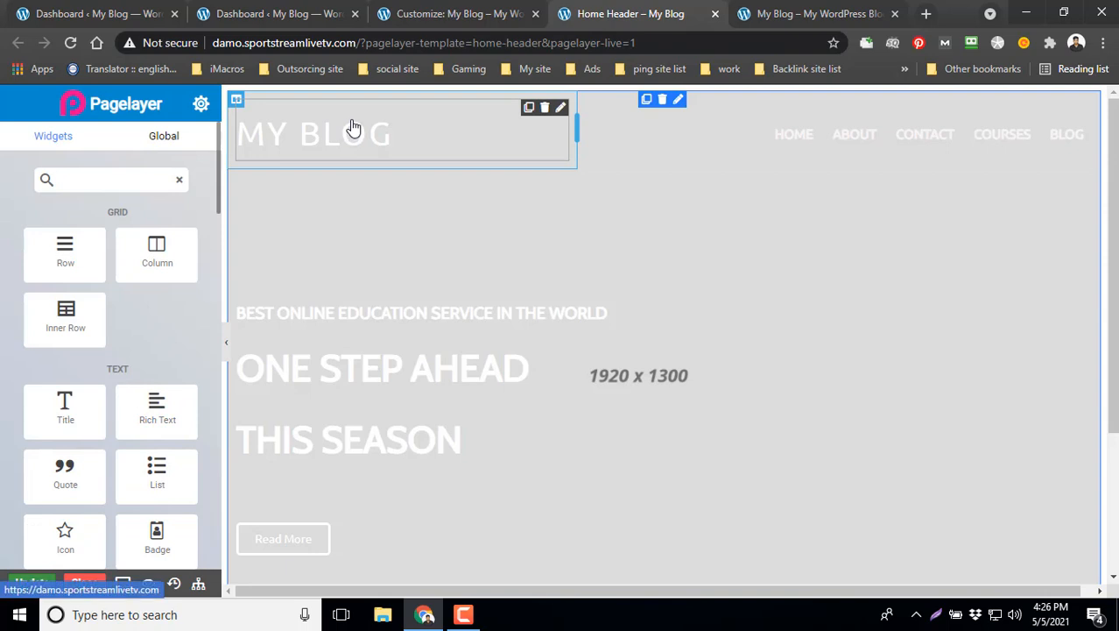
click(240, 109)
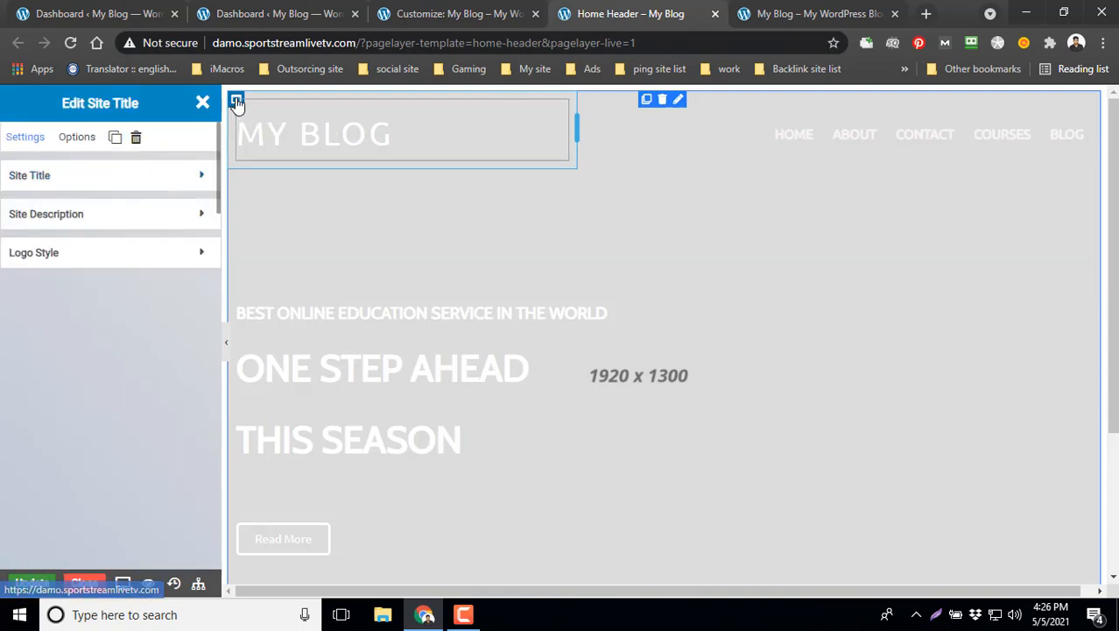
click(294, 145)
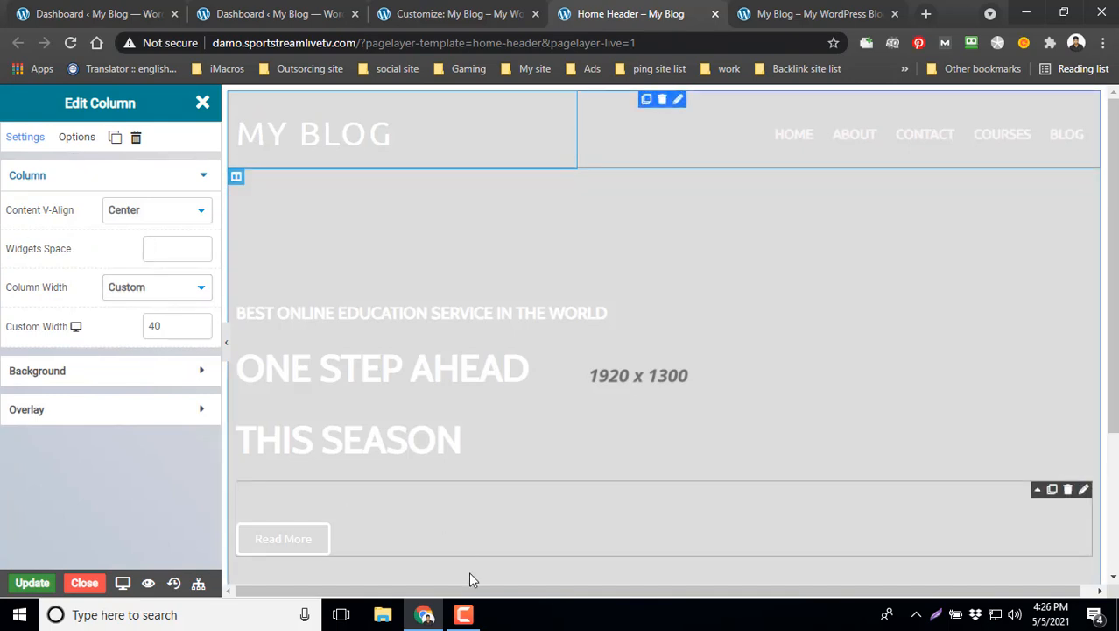
click(463, 614)
click(1069, 534)
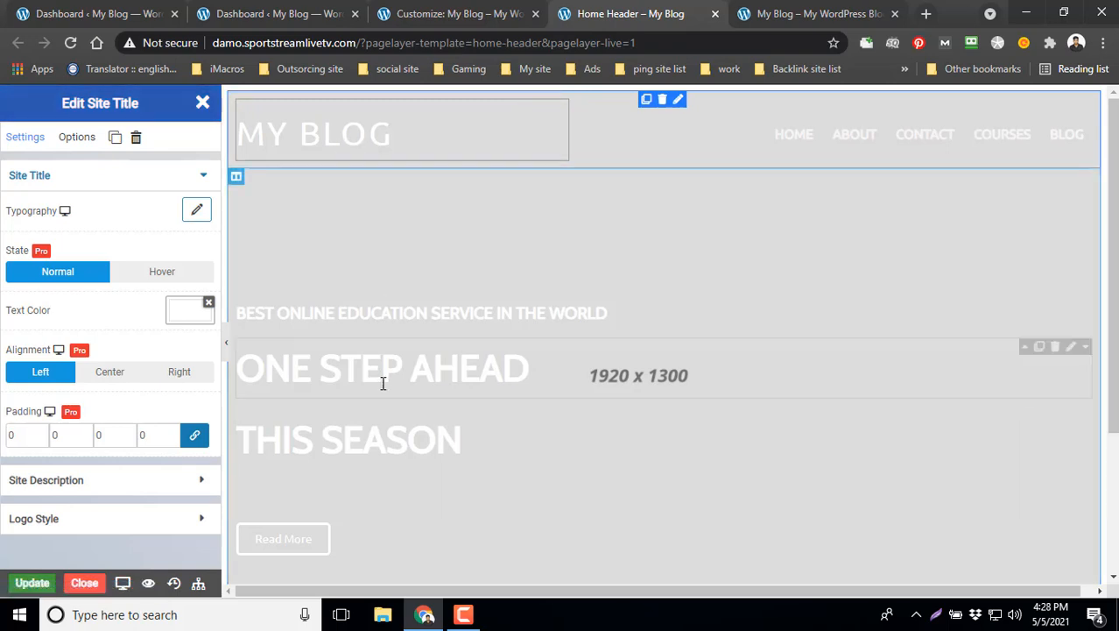
Open the ONE STEP AHEAD heading's settings, return to the MY BLOG site title's settings, and review its Site Title options.
drag(493, 366, 261, 368)
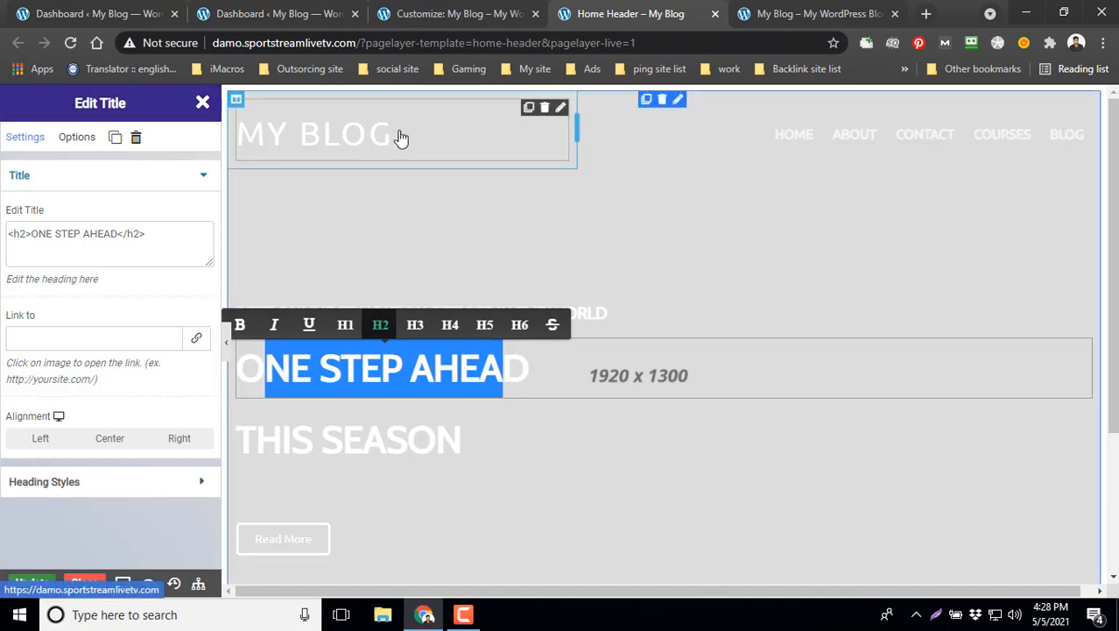
click(561, 107)
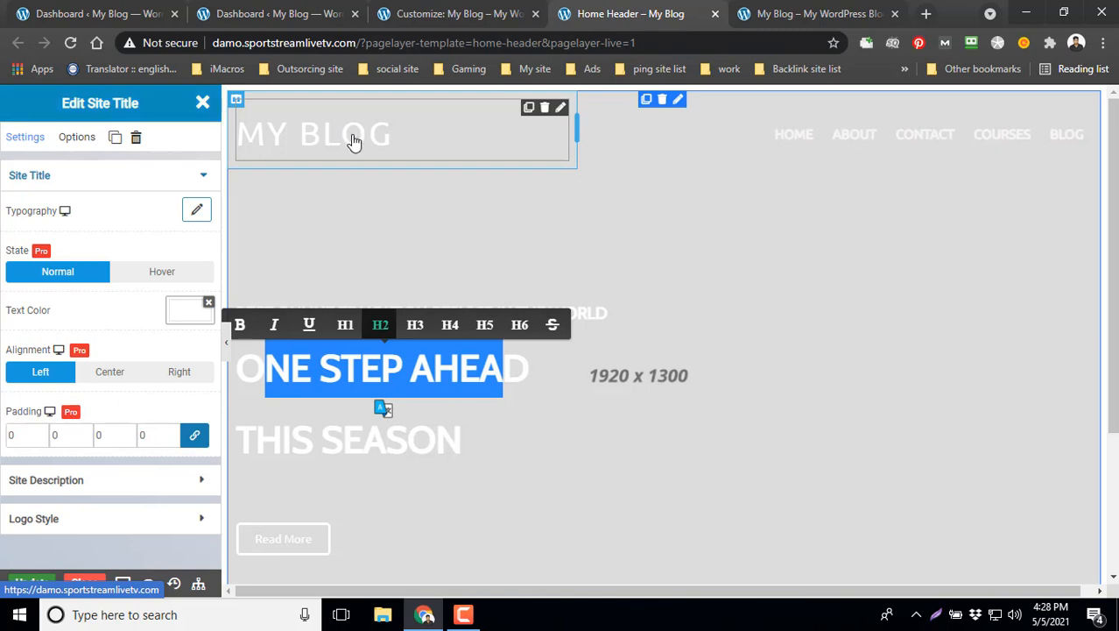
click(202, 176)
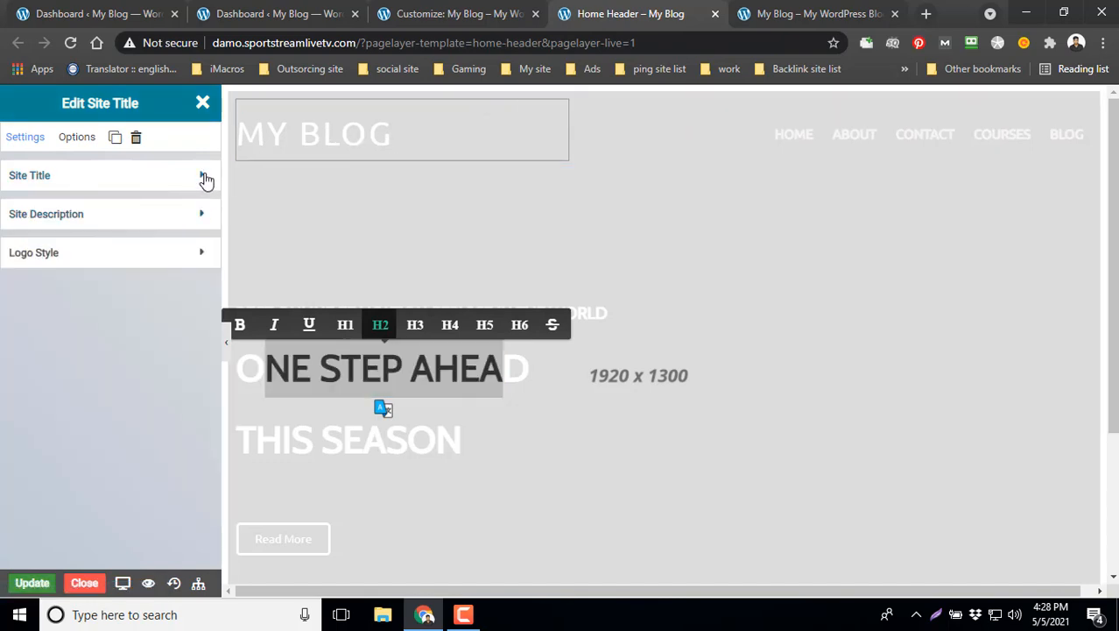
click(204, 176)
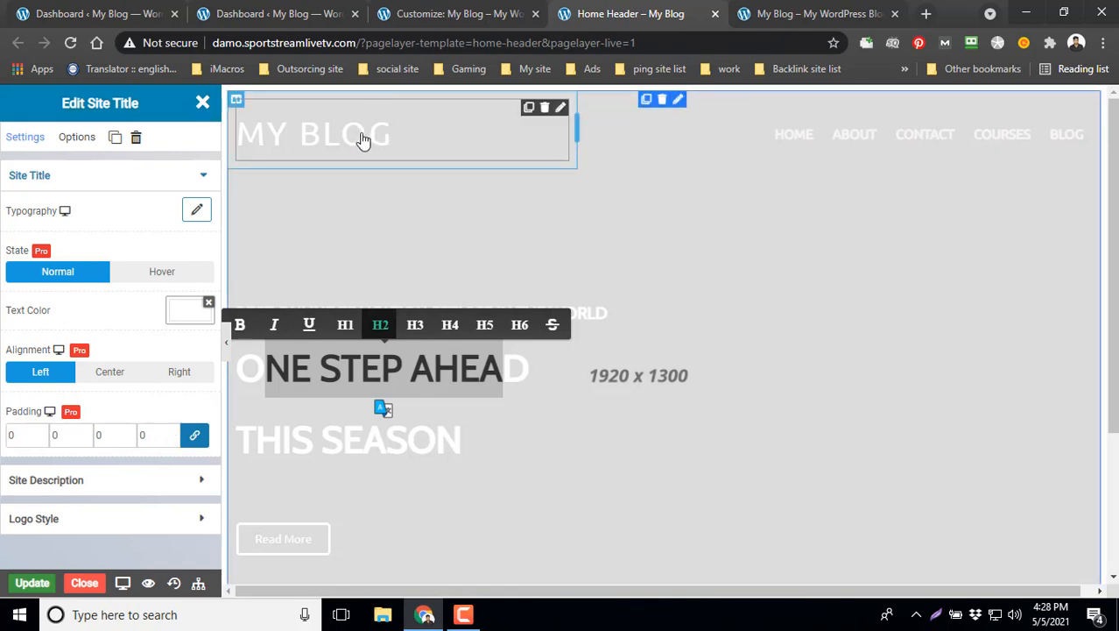
Preview the site description beneath the MY BLOG title by enabling it, and switch it off again.
click(204, 178)
click(203, 216)
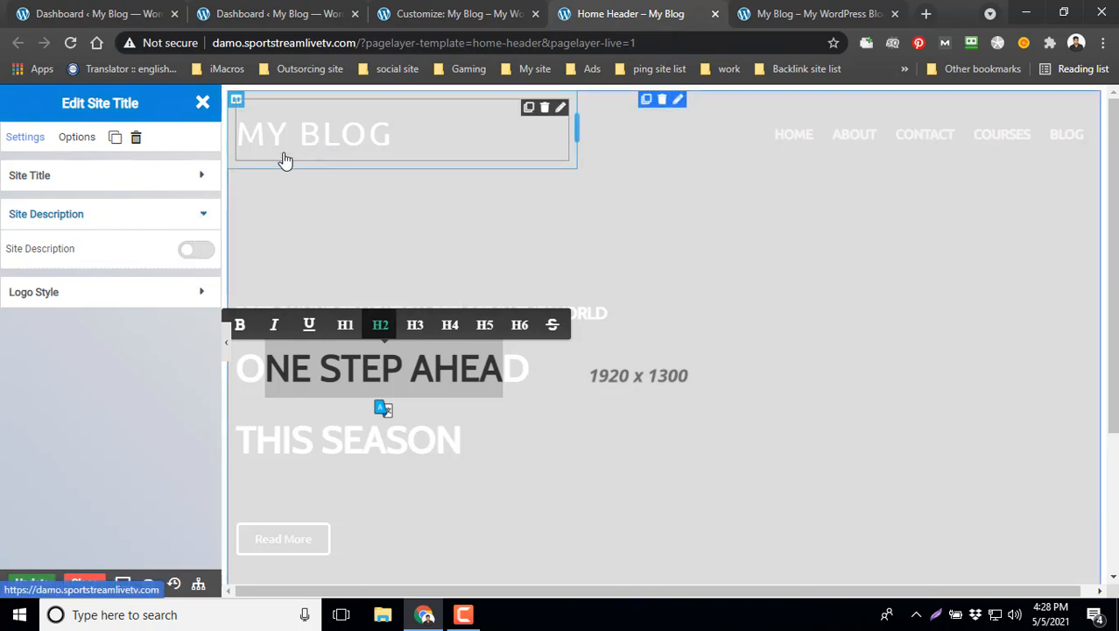
click(204, 251)
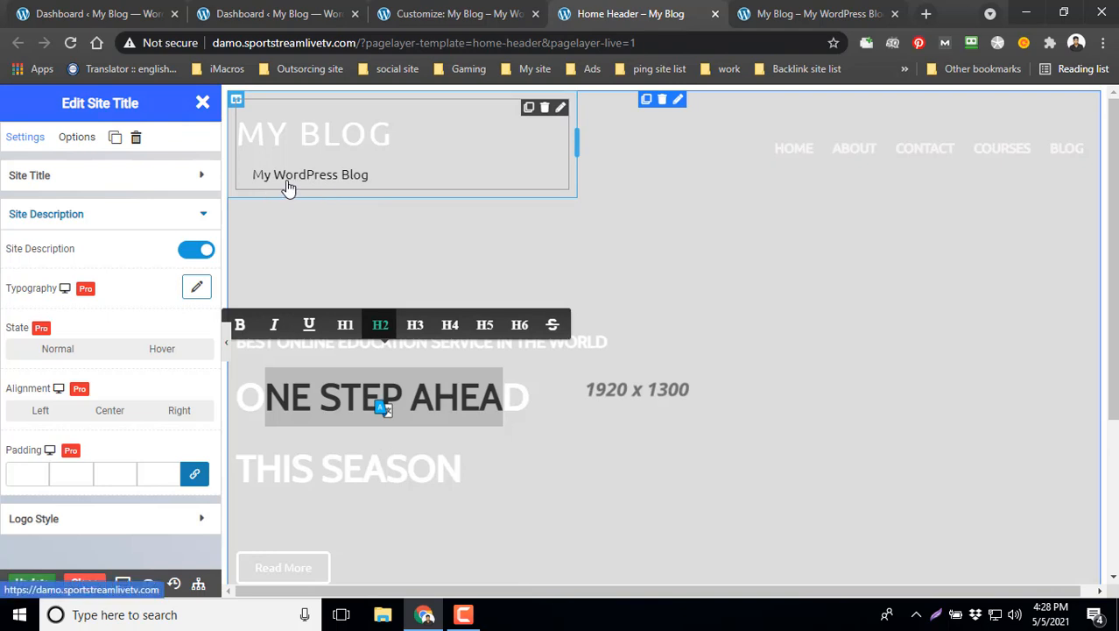
click(189, 252)
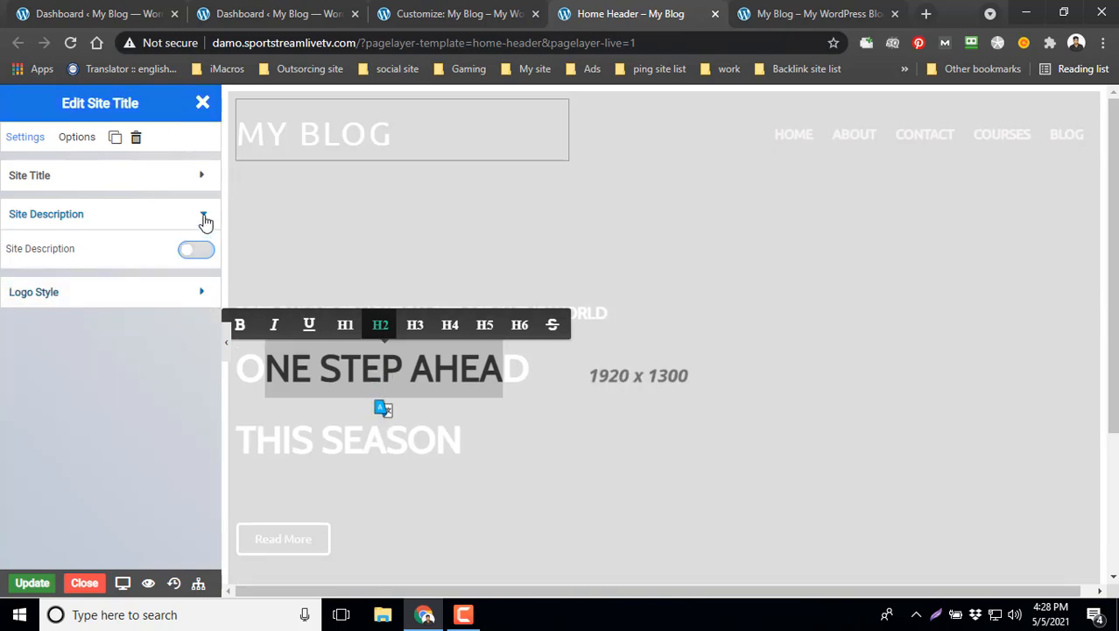
Enable Show Logo in the site title's Logo Style settings and bring up the custom logo options.
click(204, 219)
click(201, 253)
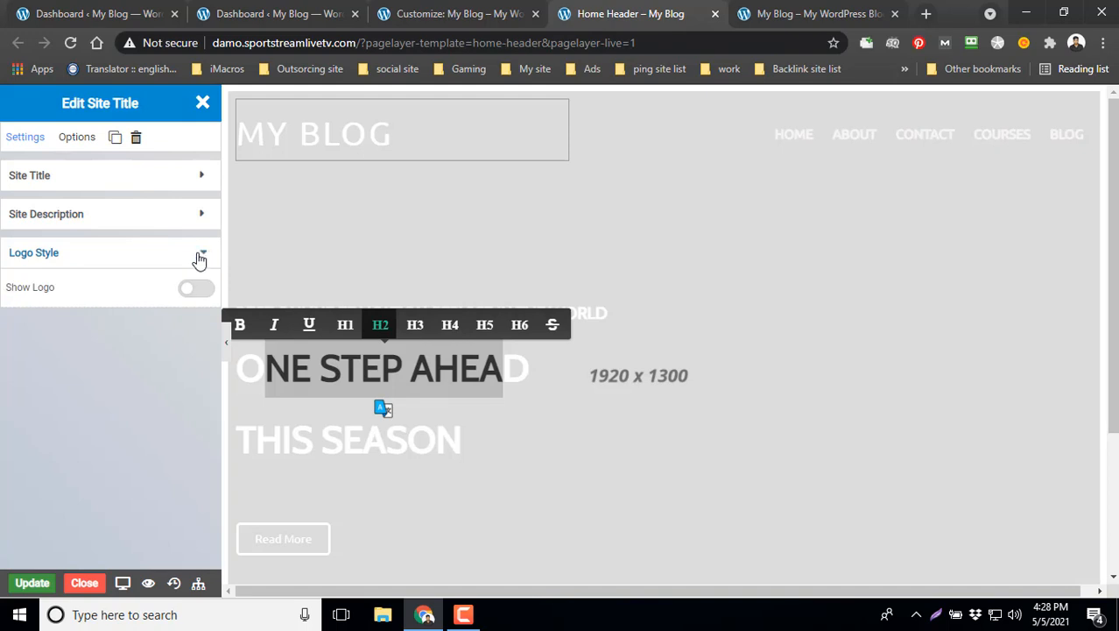
click(198, 289)
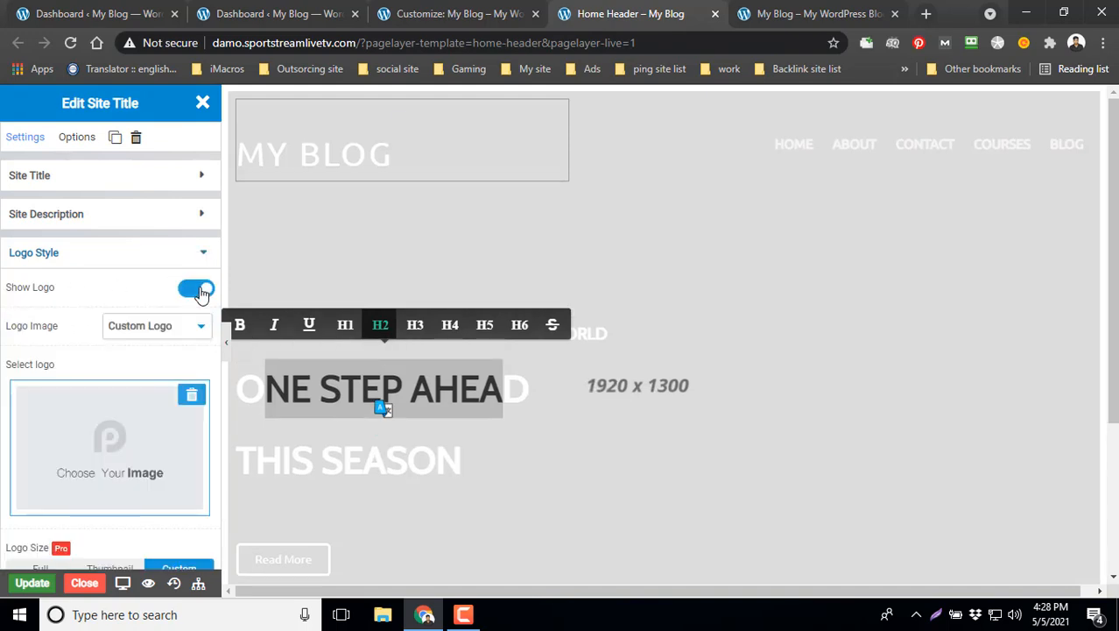
scroll(178, 426, down, 2)
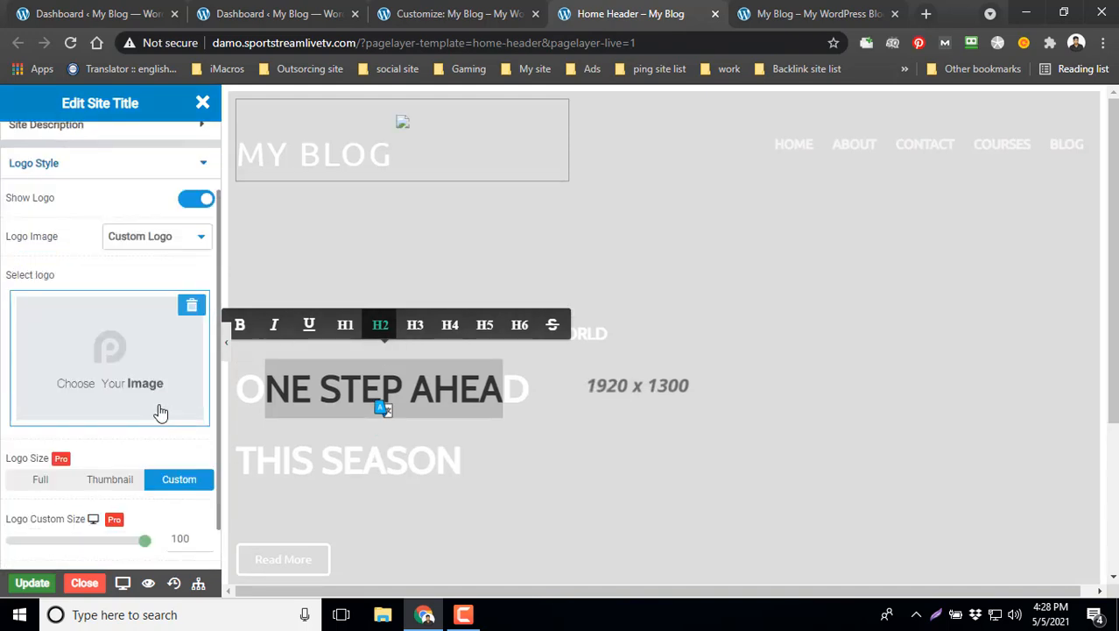
Try to upload "open solution it institute" from My Project Work > Blog site > logo as the custom logo, and dismiss the media window.
click(137, 320)
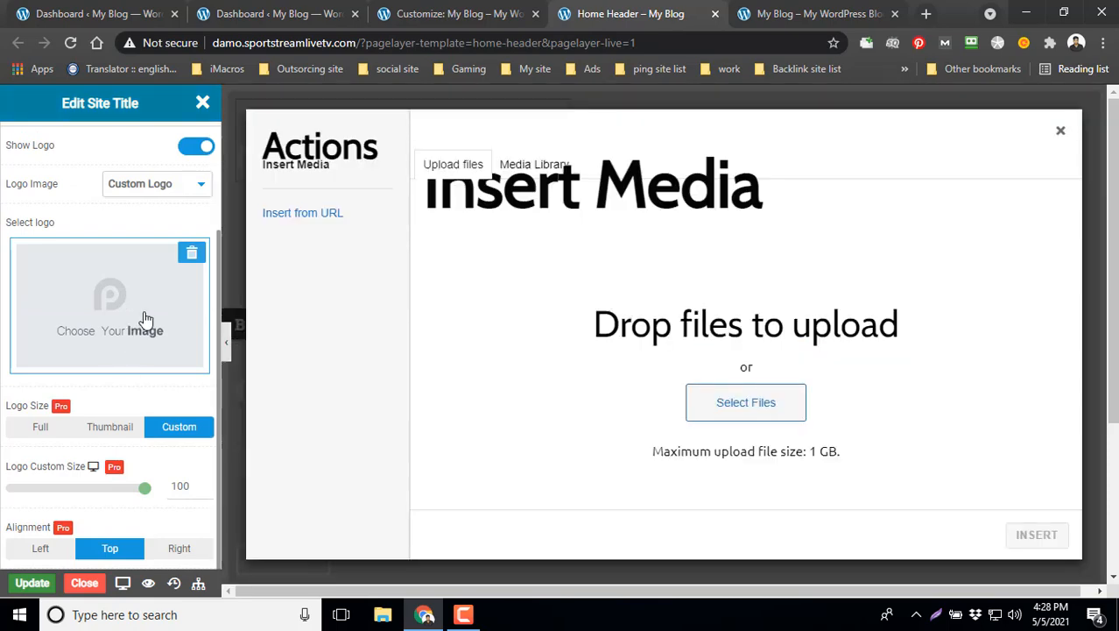
click(734, 402)
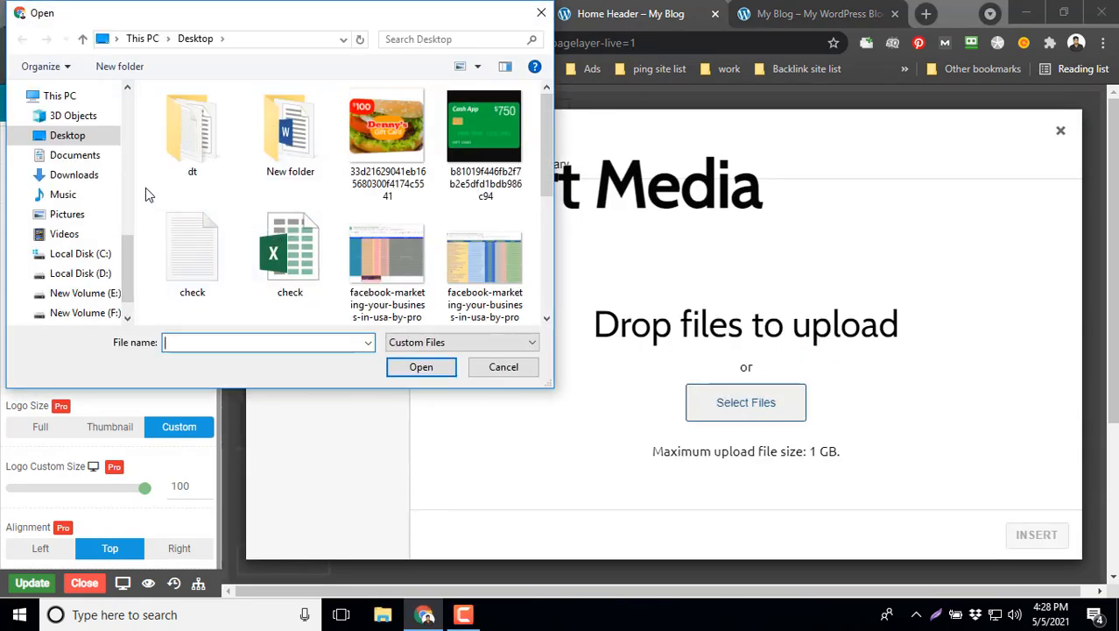
scroll(96, 189, up, 6)
scroll(90, 189, up, 2)
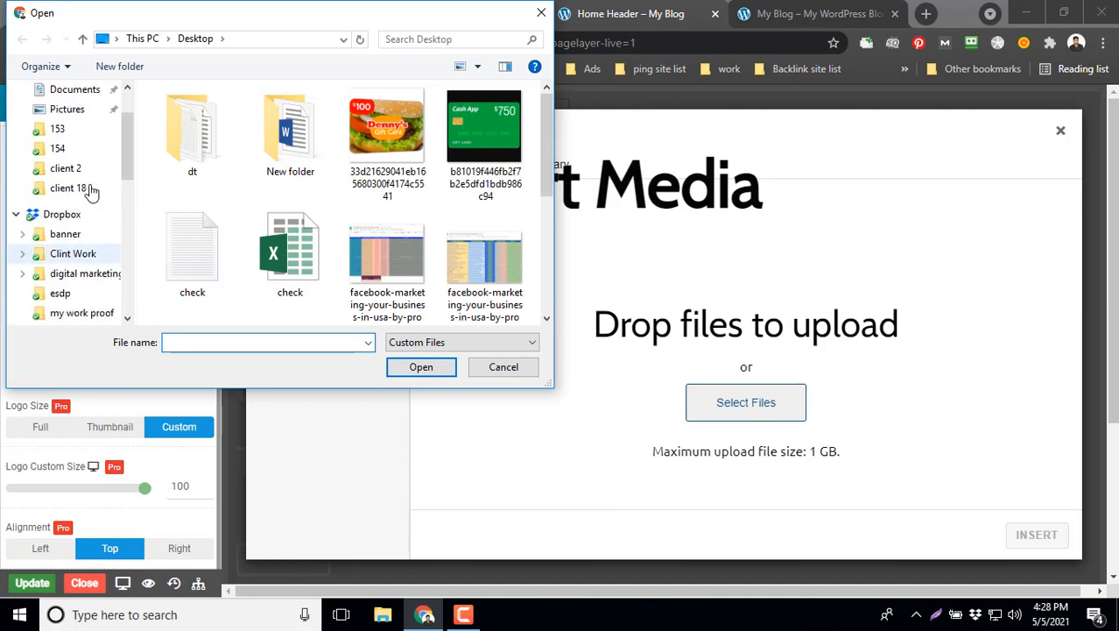
scroll(90, 193, down, 1)
click(90, 217)
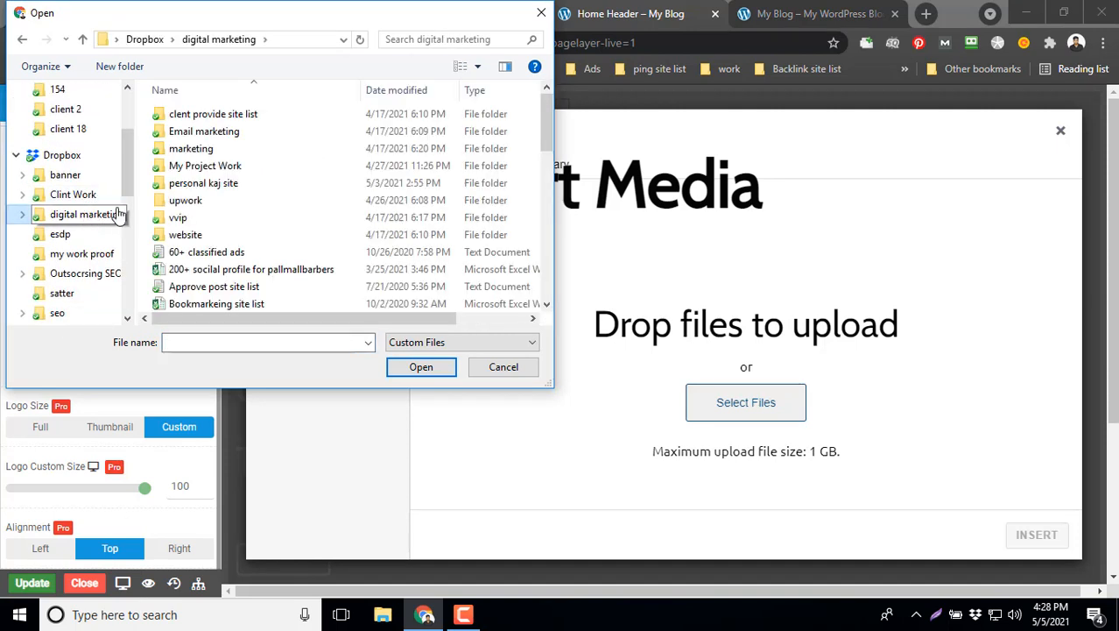
double_click(244, 166)
double_click(241, 167)
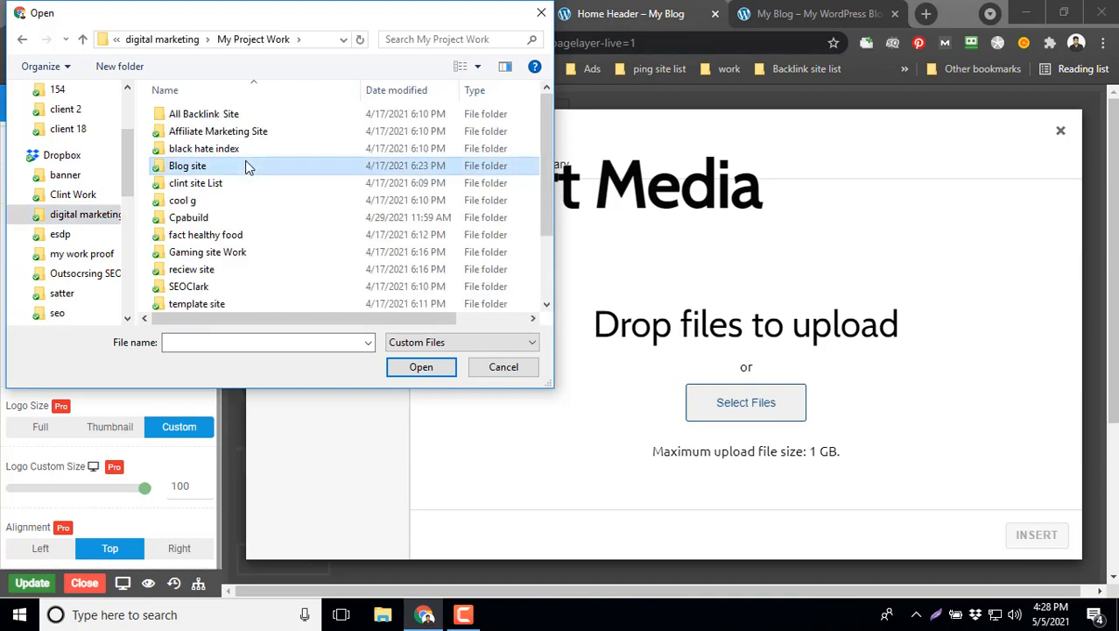
double_click(271, 153)
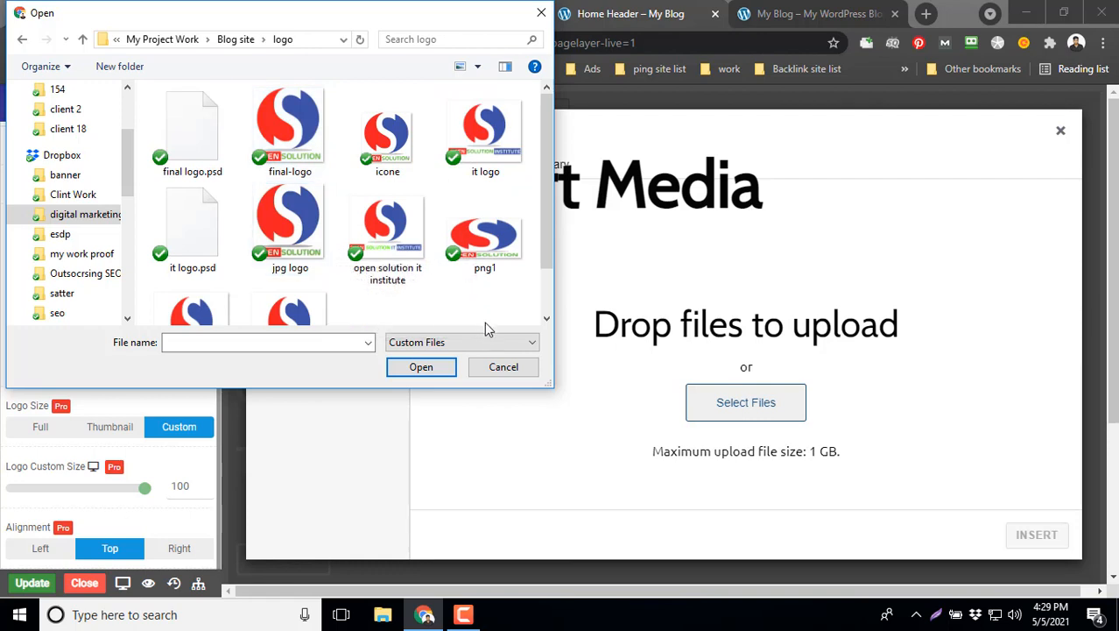
click(394, 234)
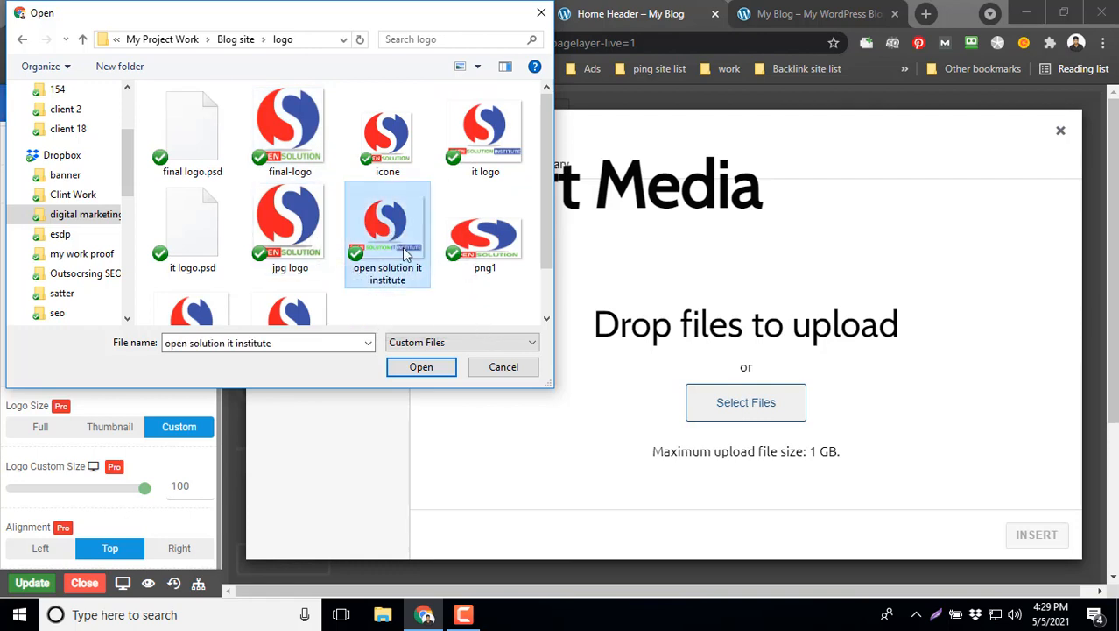
click(430, 366)
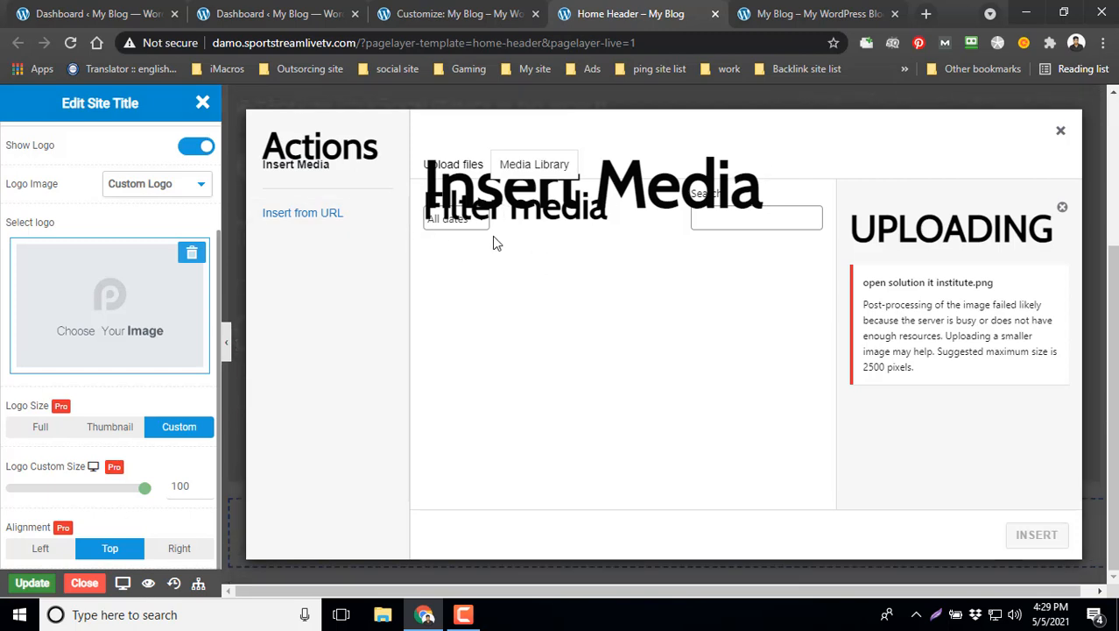
click(1061, 131)
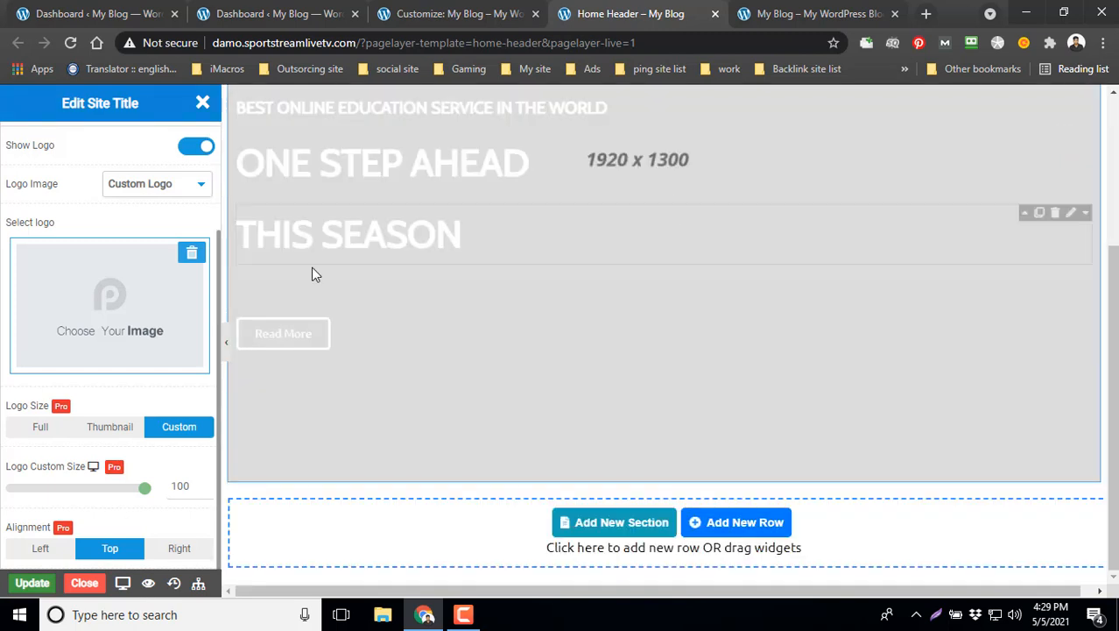
Check the Media Library for the uploaded logo image and close the media window.
click(137, 308)
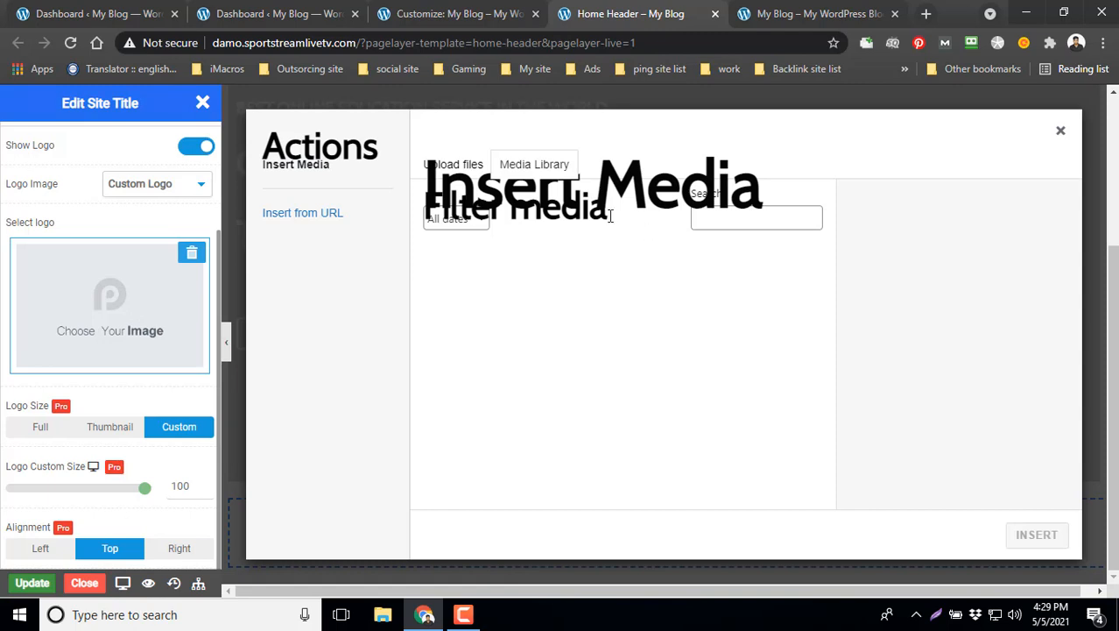
click(526, 166)
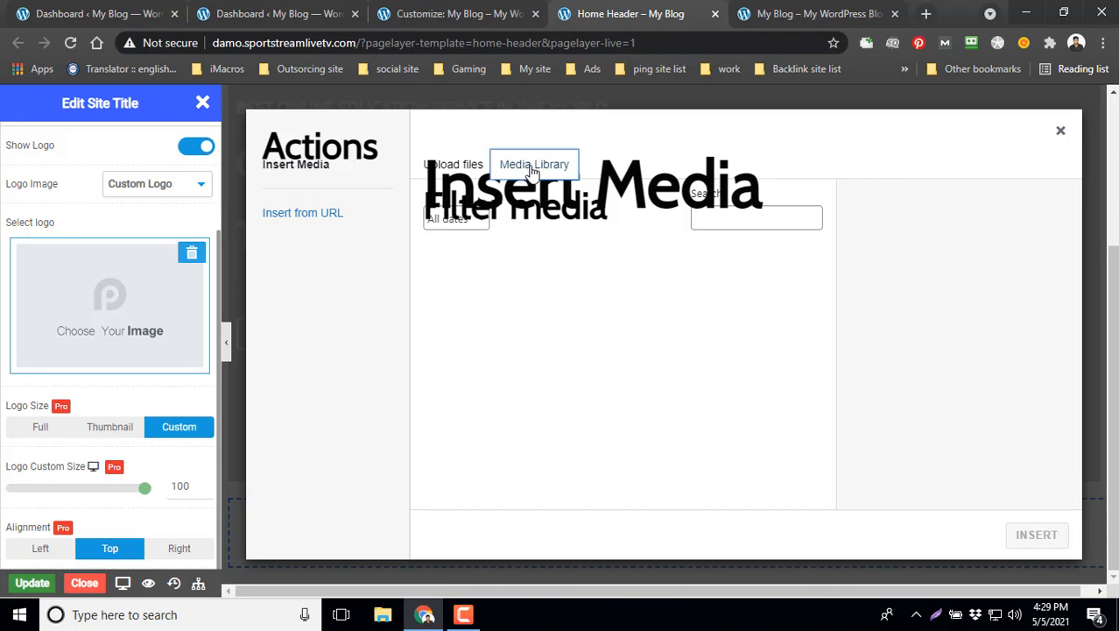
click(644, 317)
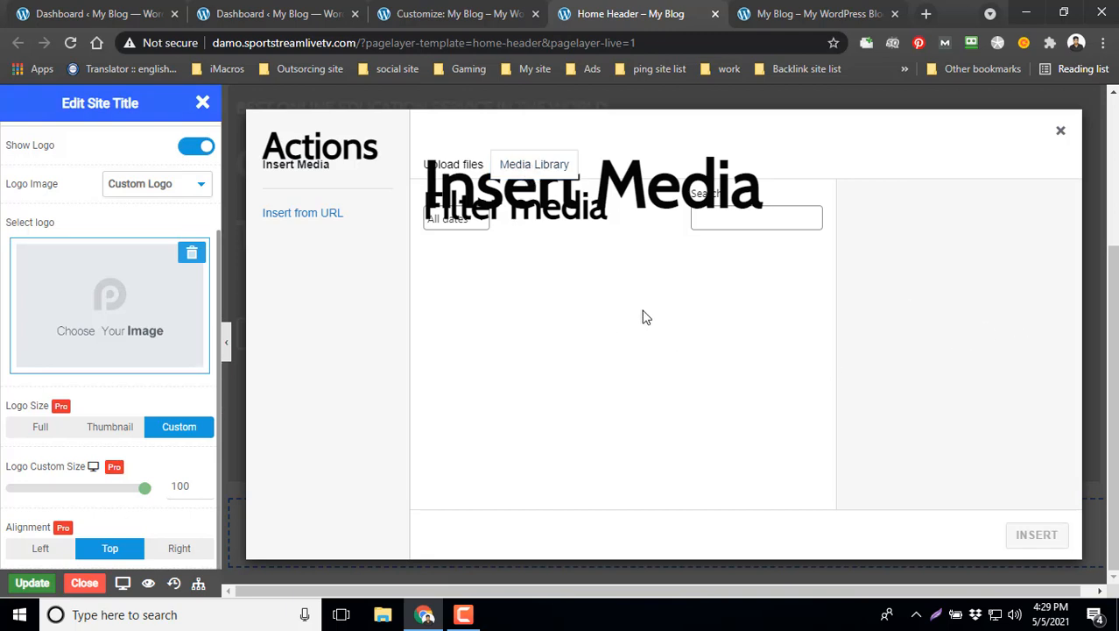
click(1059, 132)
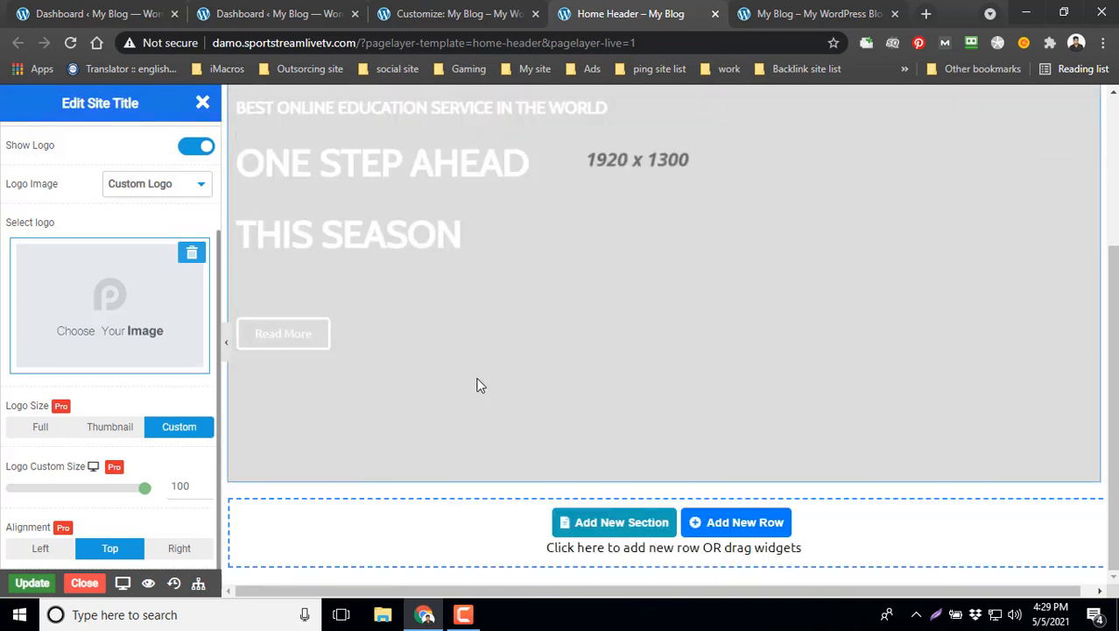
Reload the Home Header editor without saving the changes and proceed past the privacy warning.
click(72, 43)
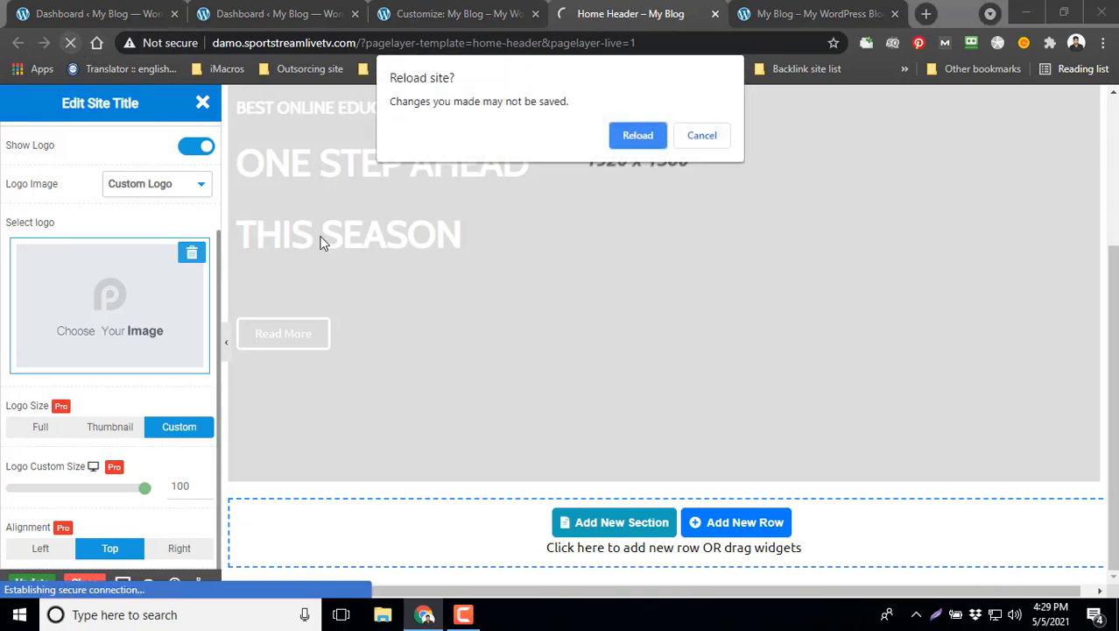
click(648, 132)
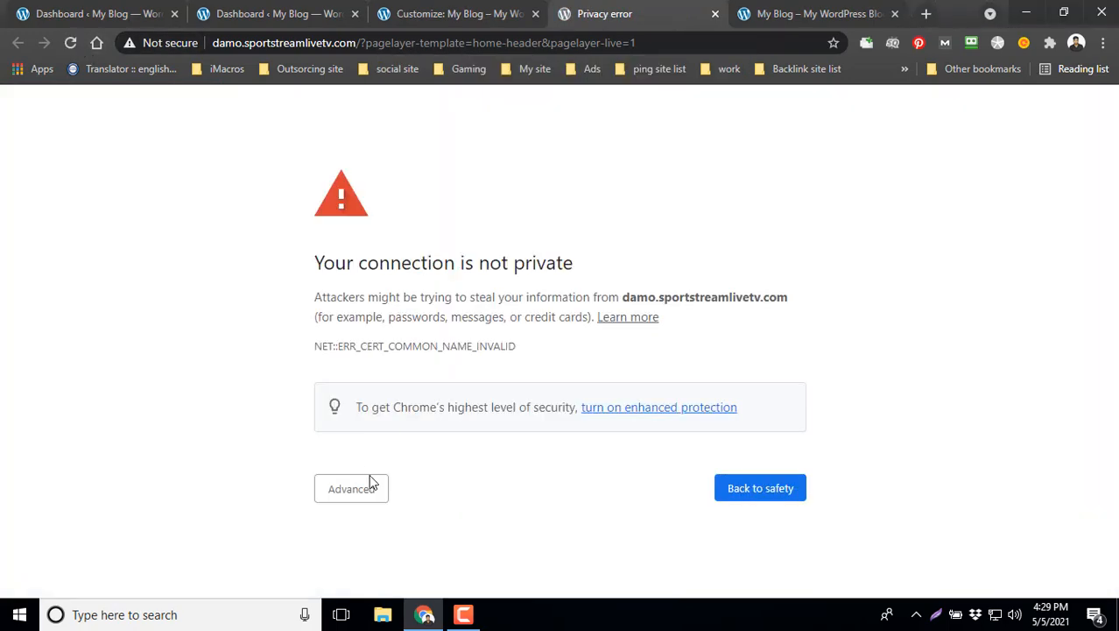
click(351, 489)
scroll(411, 504, down, 1)
click(465, 546)
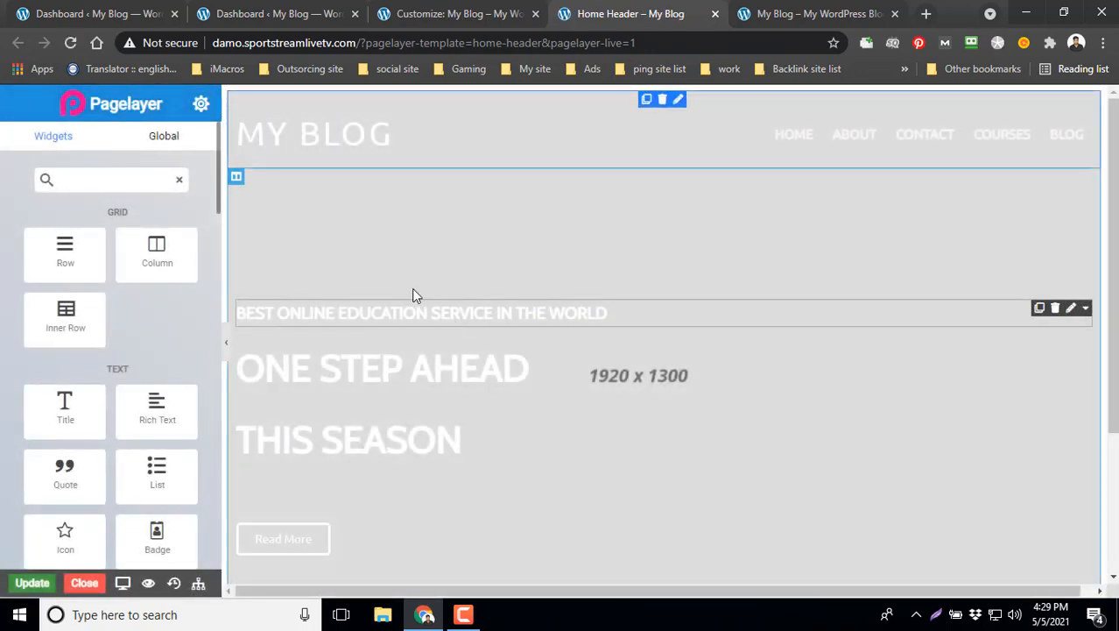
Enable Show Logo for the MY BLOG site title and look for a custom logo image in the Media Library.
click(561, 108)
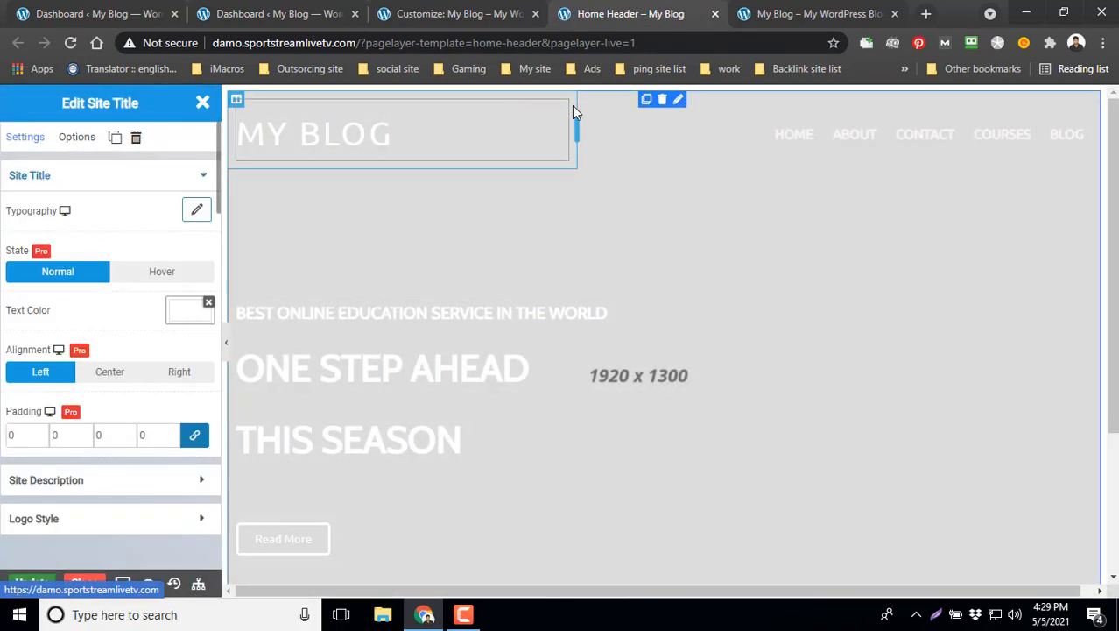
click(158, 522)
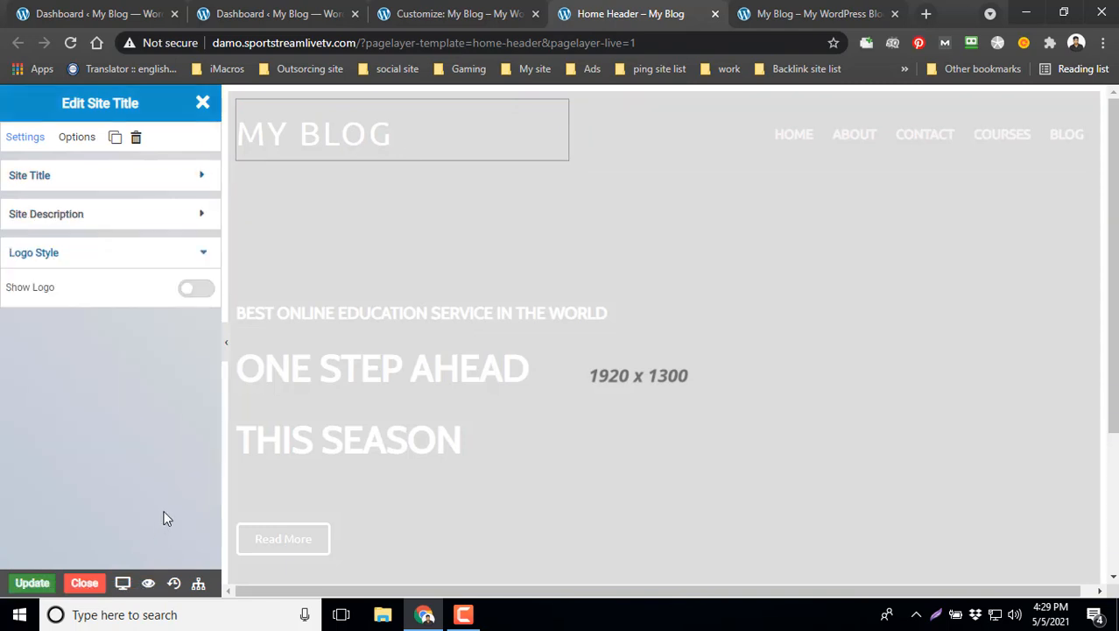
click(200, 289)
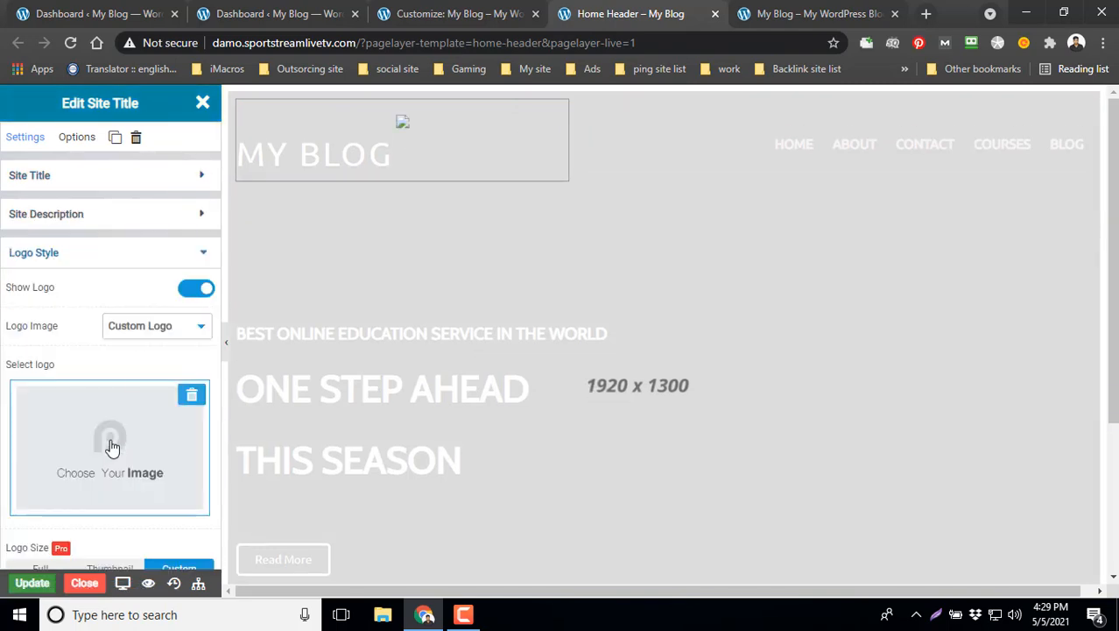
click(110, 445)
click(557, 166)
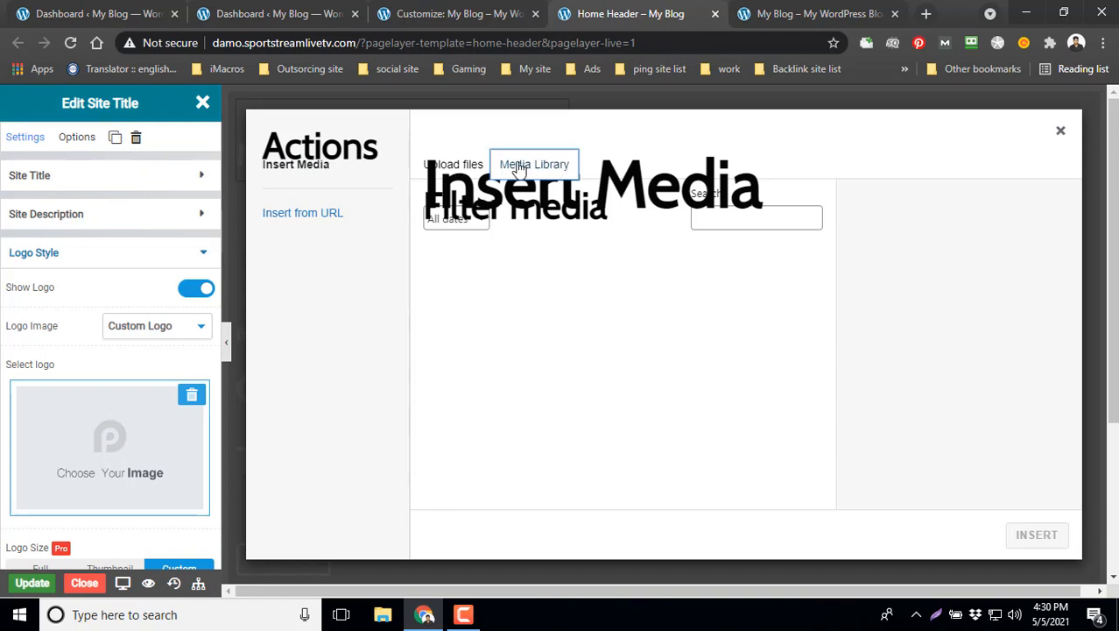
Try to upload the youtube image from the Blog site's logo folder as the custom logo.
click(457, 164)
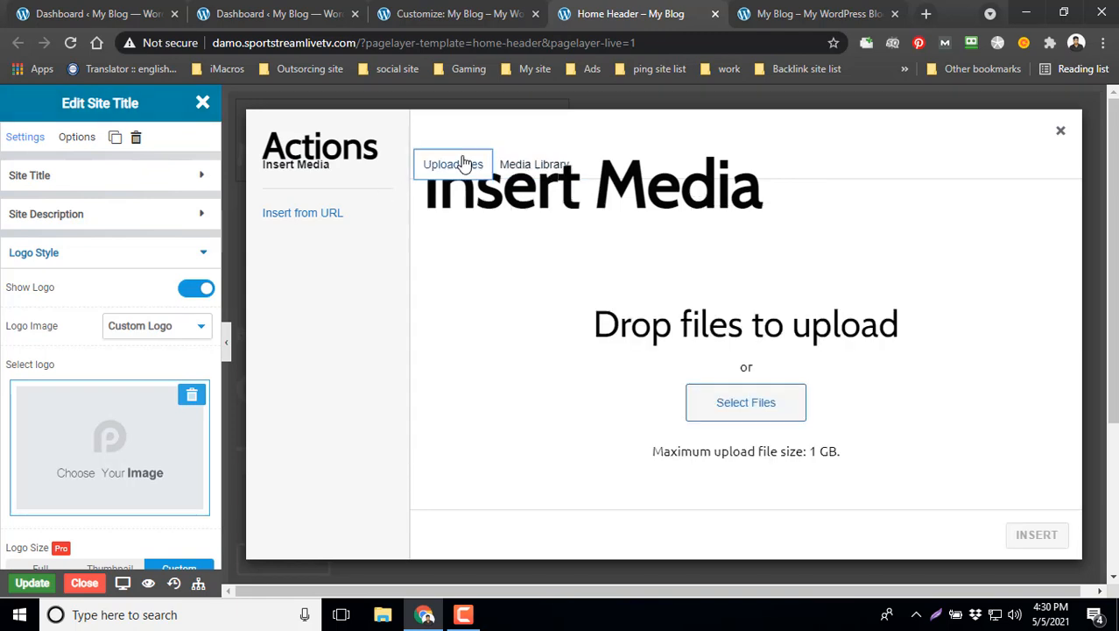
click(739, 401)
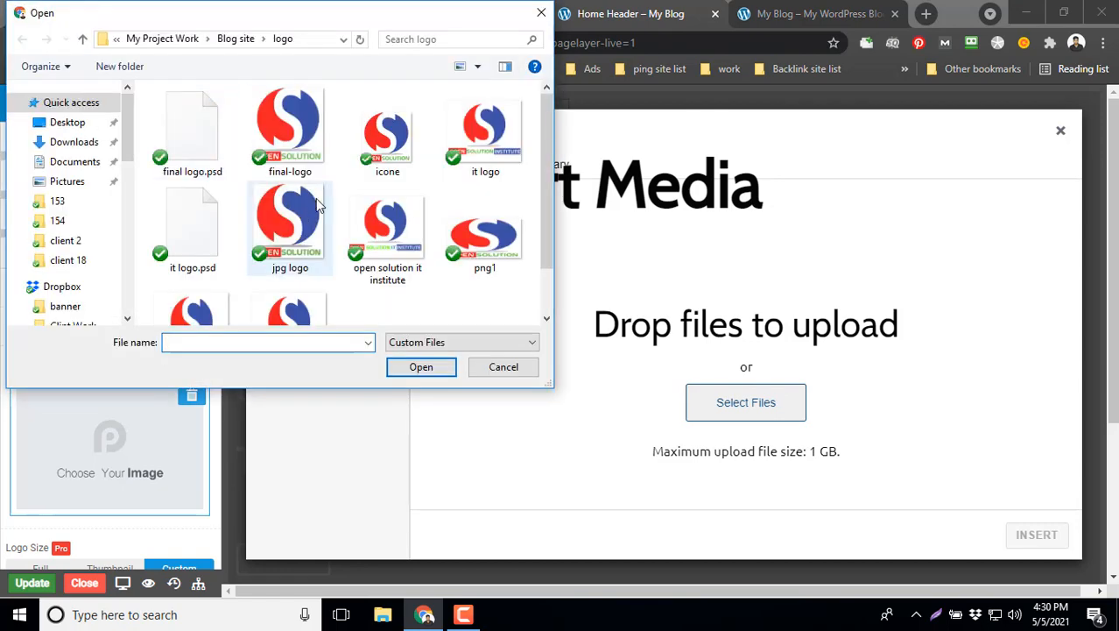
scroll(378, 254, down, 1)
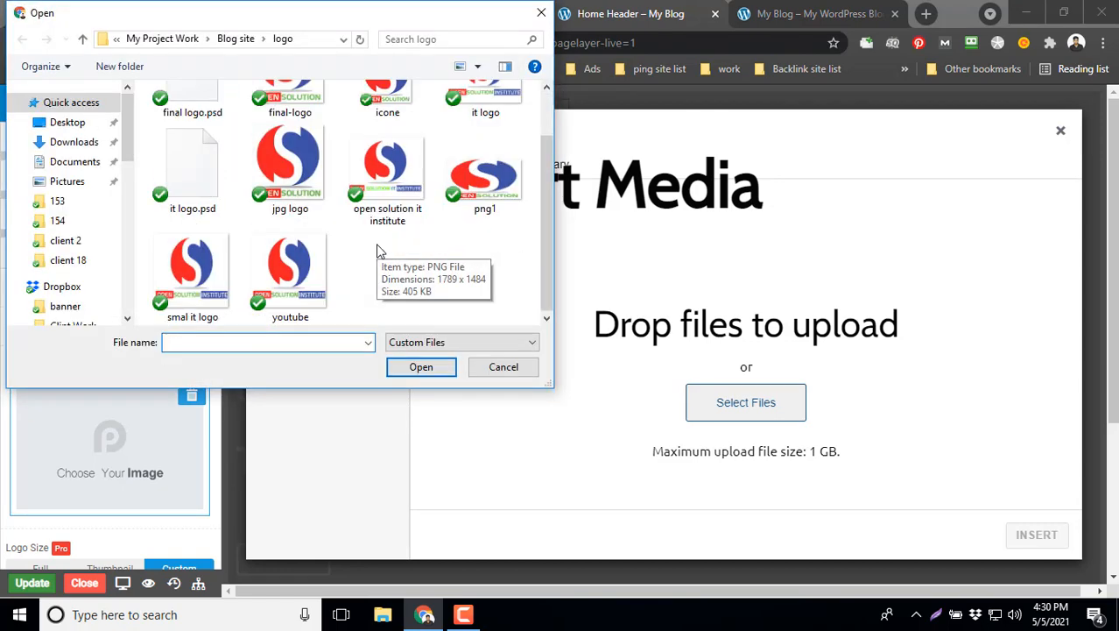
click(320, 289)
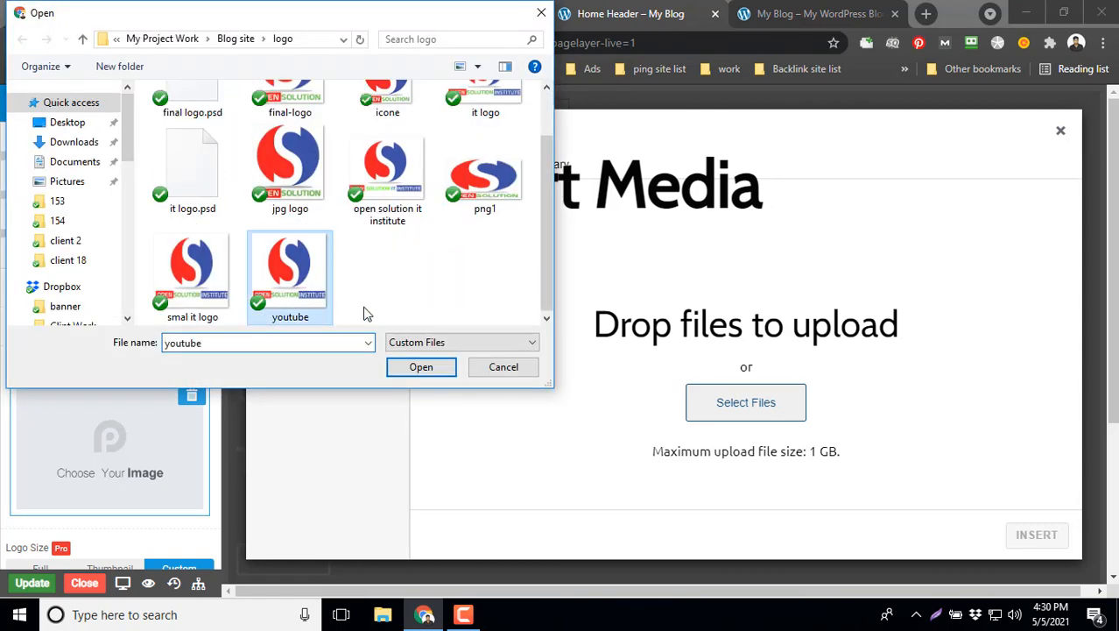
click(434, 371)
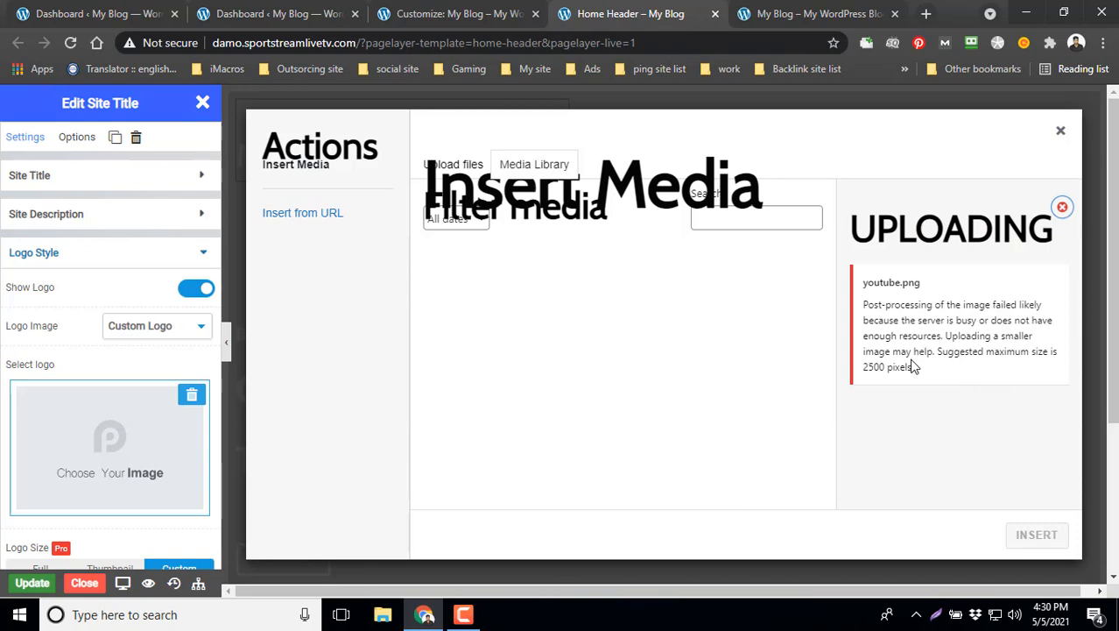
Try to upload the icone image from the Blog site's logo folder as the custom logo.
click(453, 163)
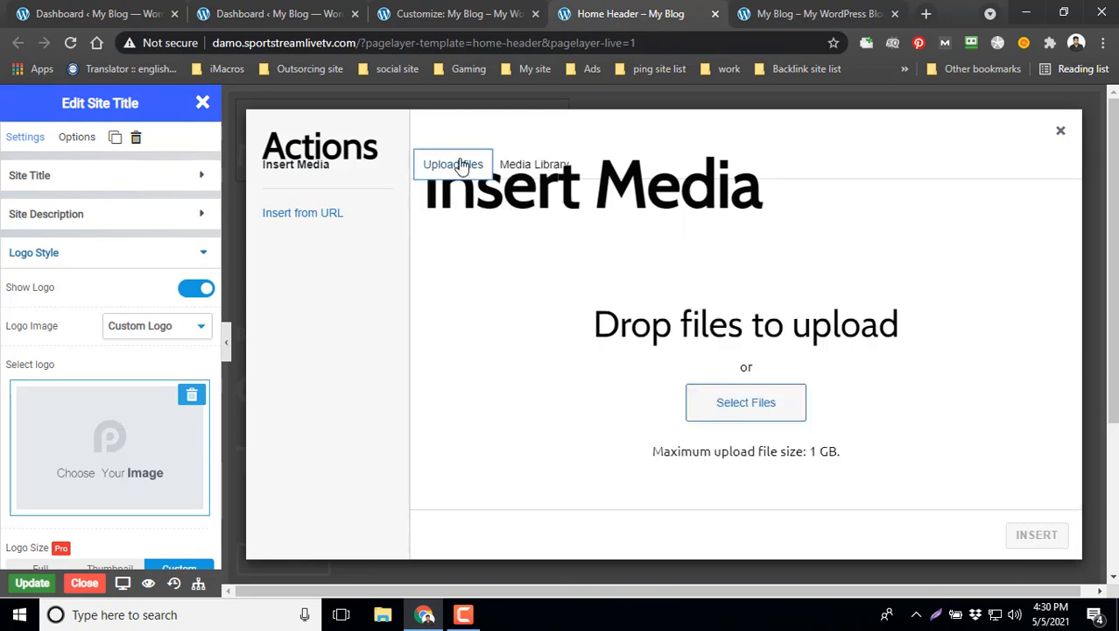
click(746, 402)
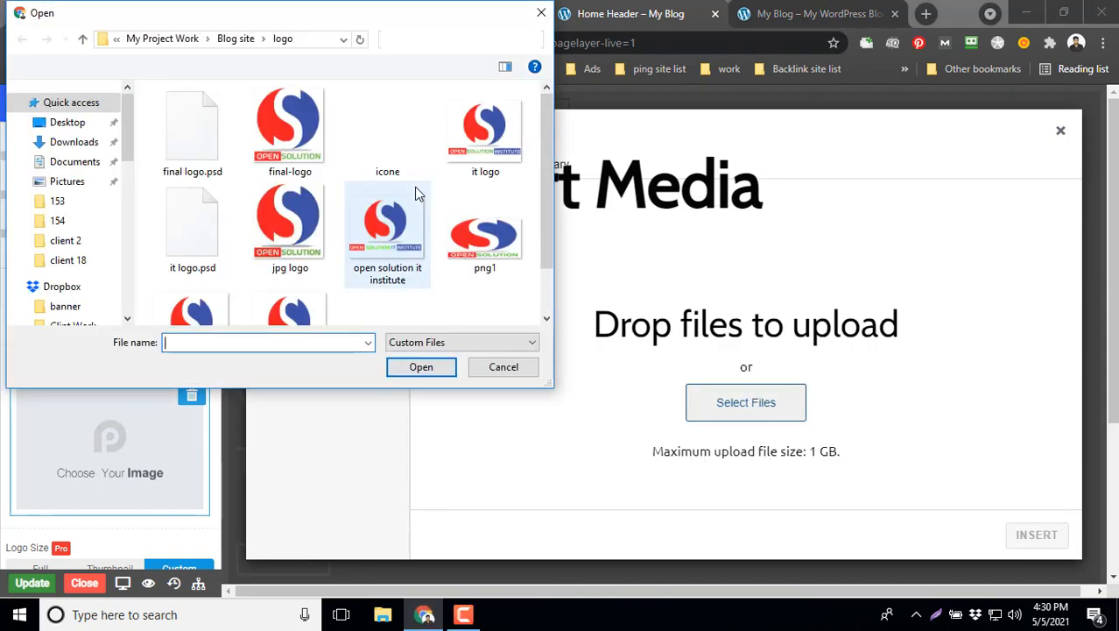
click(391, 141)
click(437, 368)
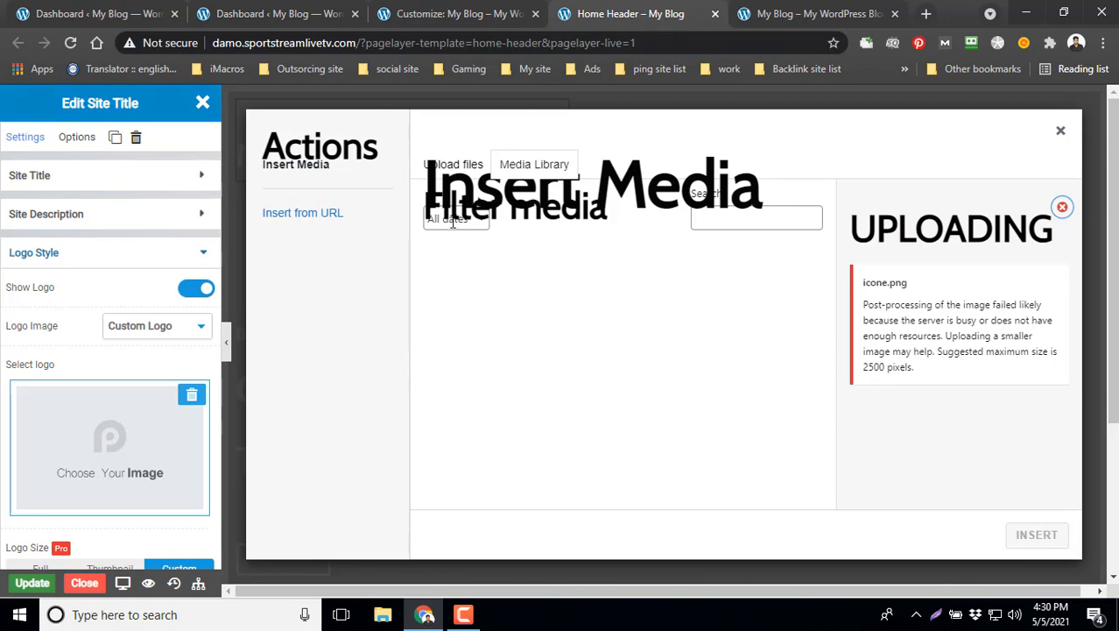
Try to upload the jpg logo image from the logo folder as the custom logo.
click(455, 168)
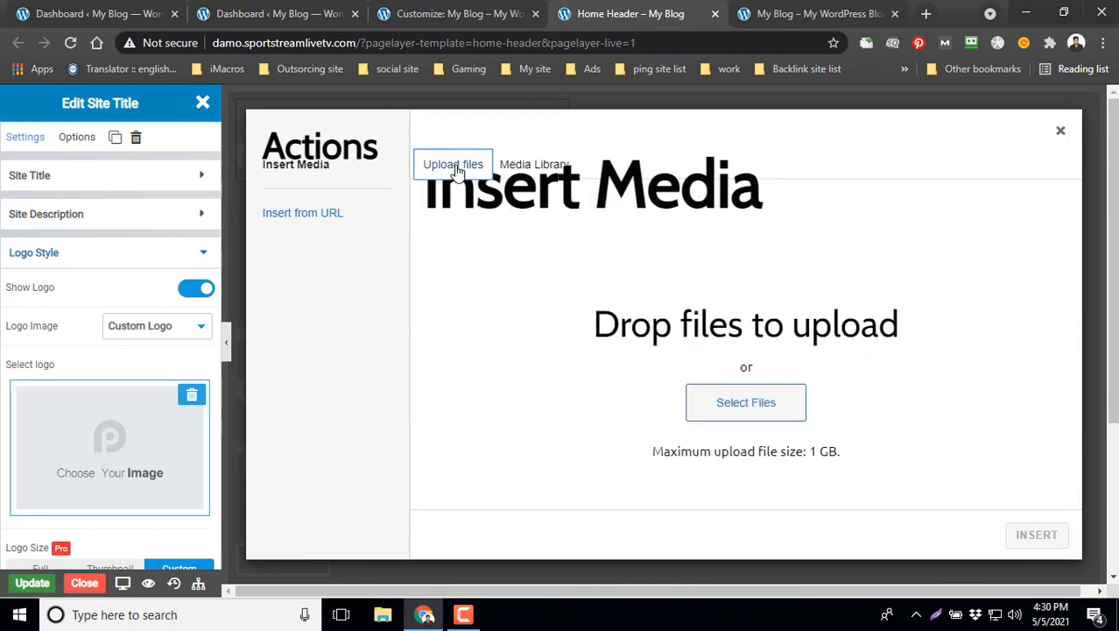
click(738, 404)
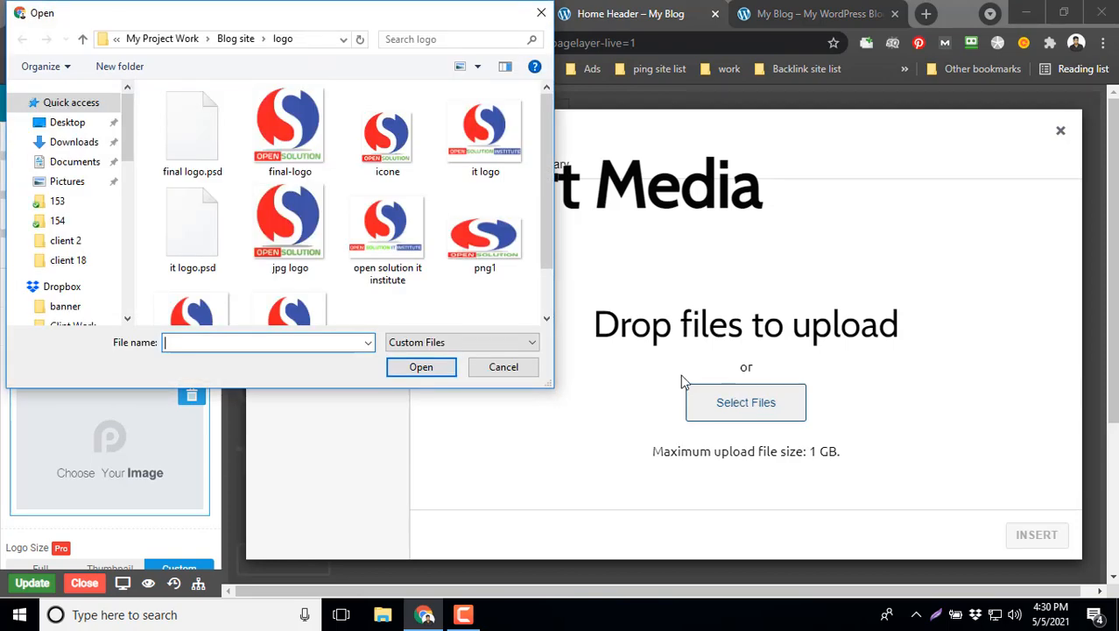
scroll(271, 296, down, 1)
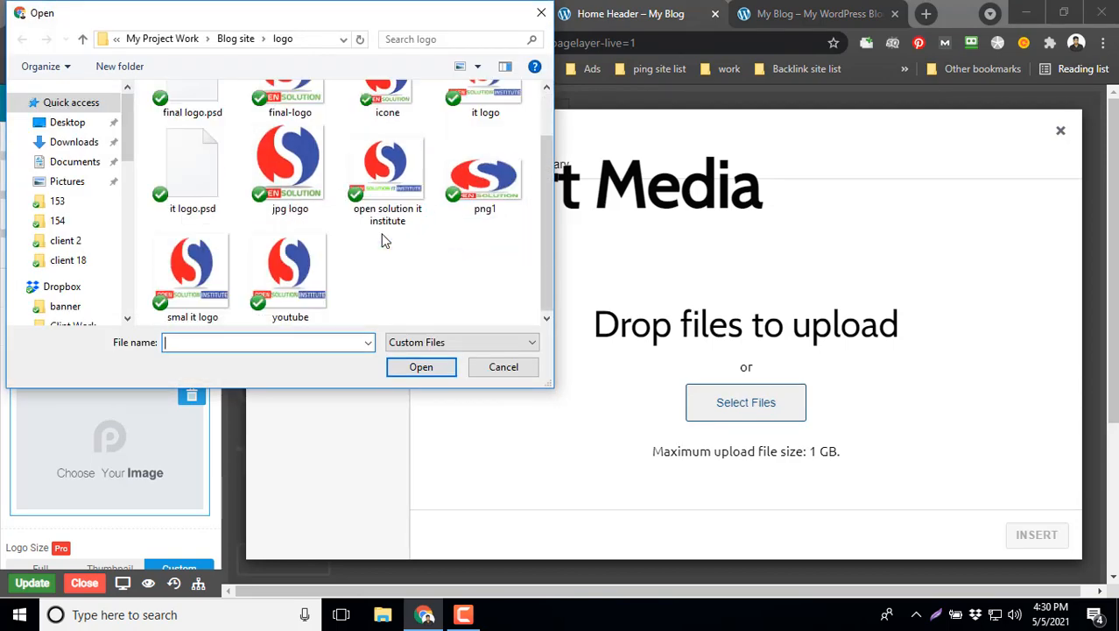
click(289, 168)
click(408, 369)
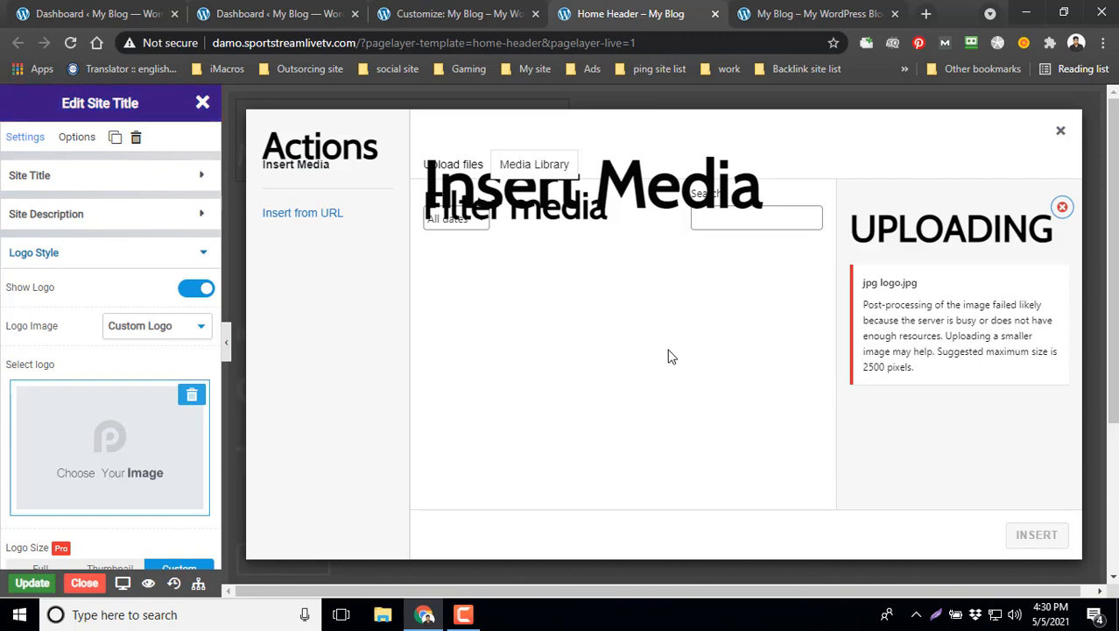
Try to upload the smal it logo image from the logo folder as the custom logo.
click(453, 164)
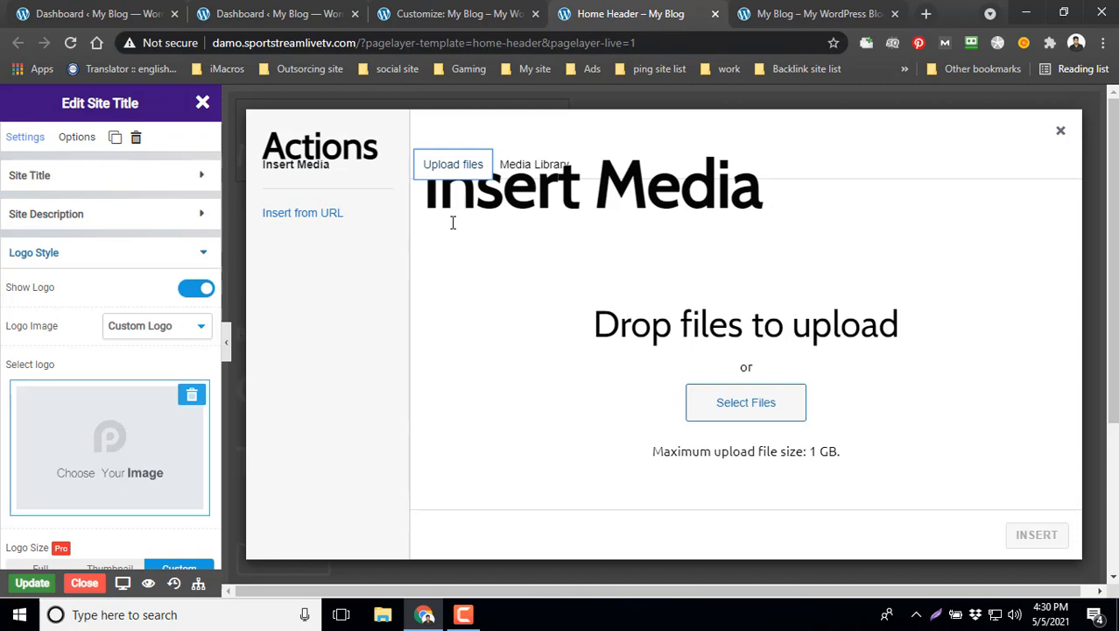
click(728, 405)
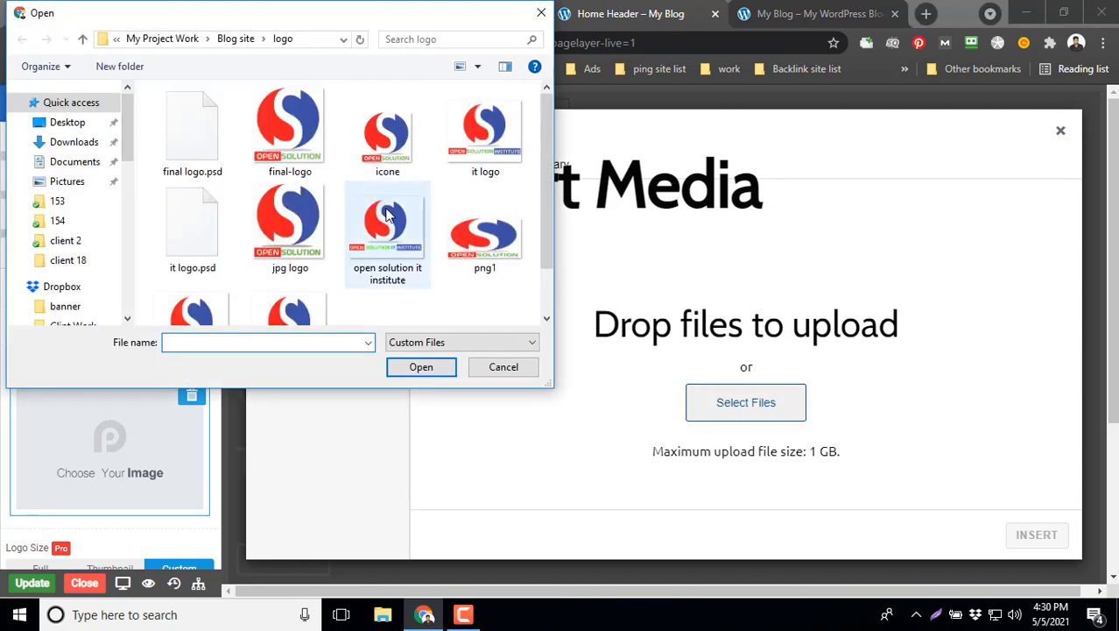
scroll(399, 253, down, 1)
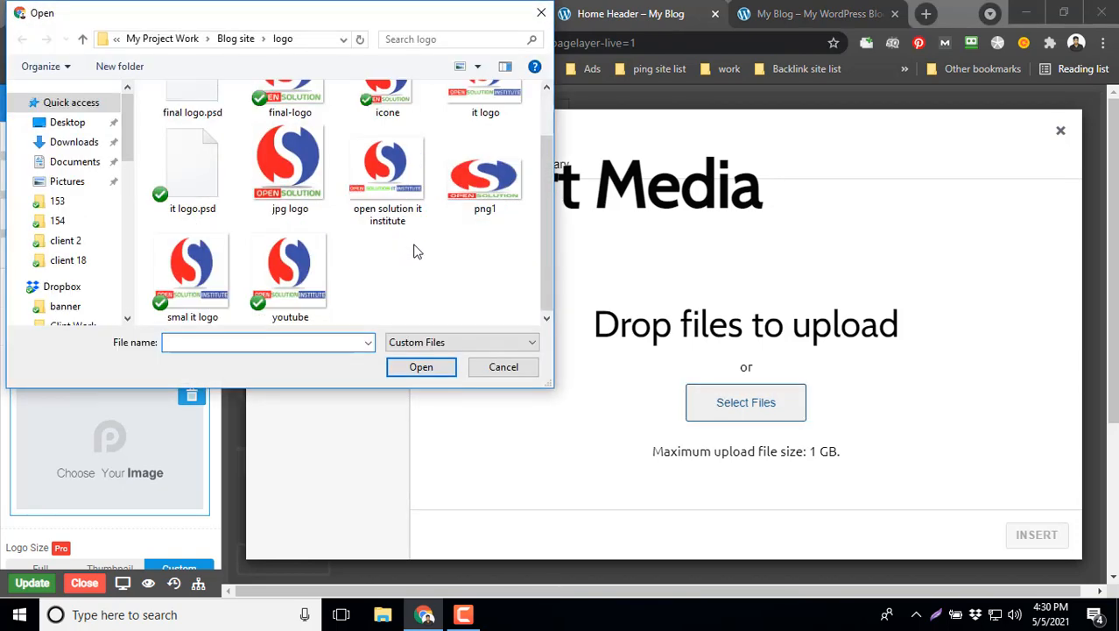
click(294, 180)
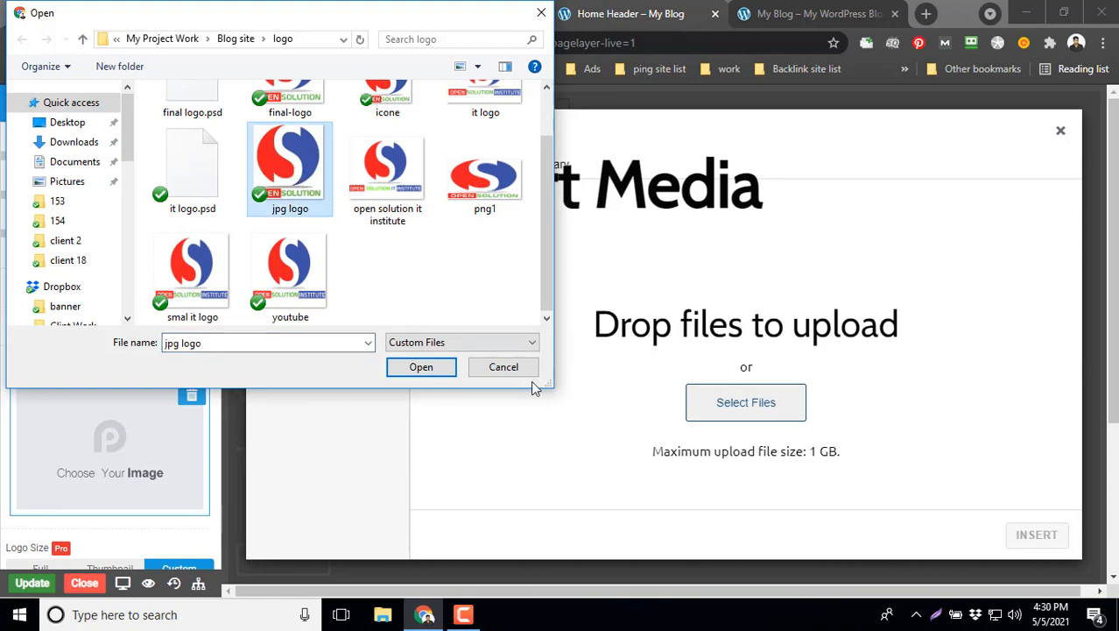
click(193, 267)
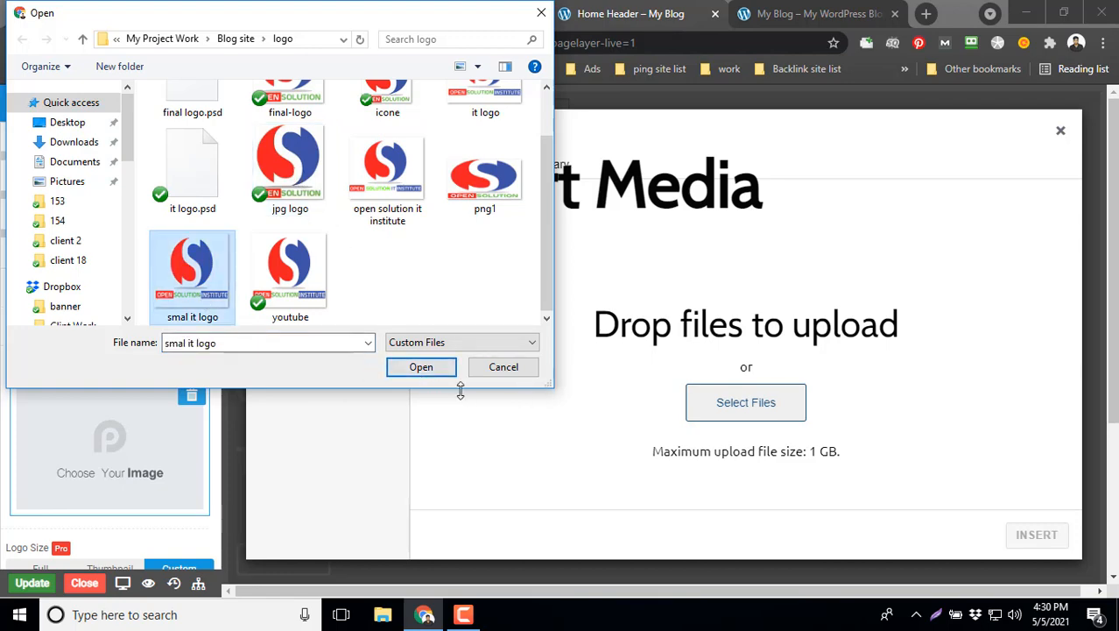
click(431, 369)
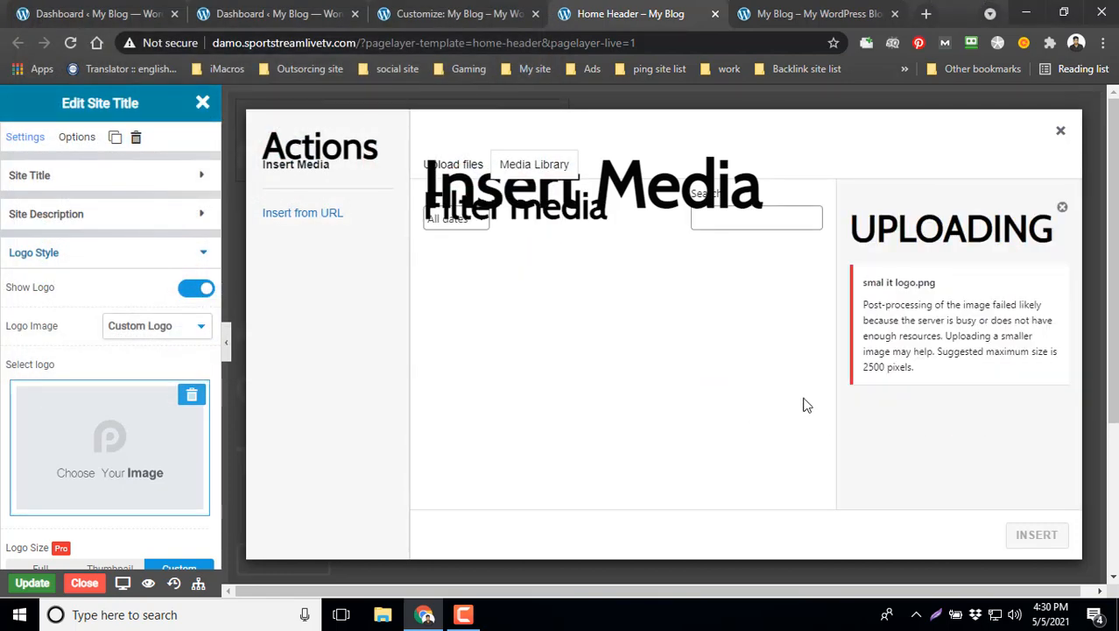
Try to upload the it logo image from the logo folder as the custom logo and check the suggested maximum size.
click(453, 163)
click(706, 404)
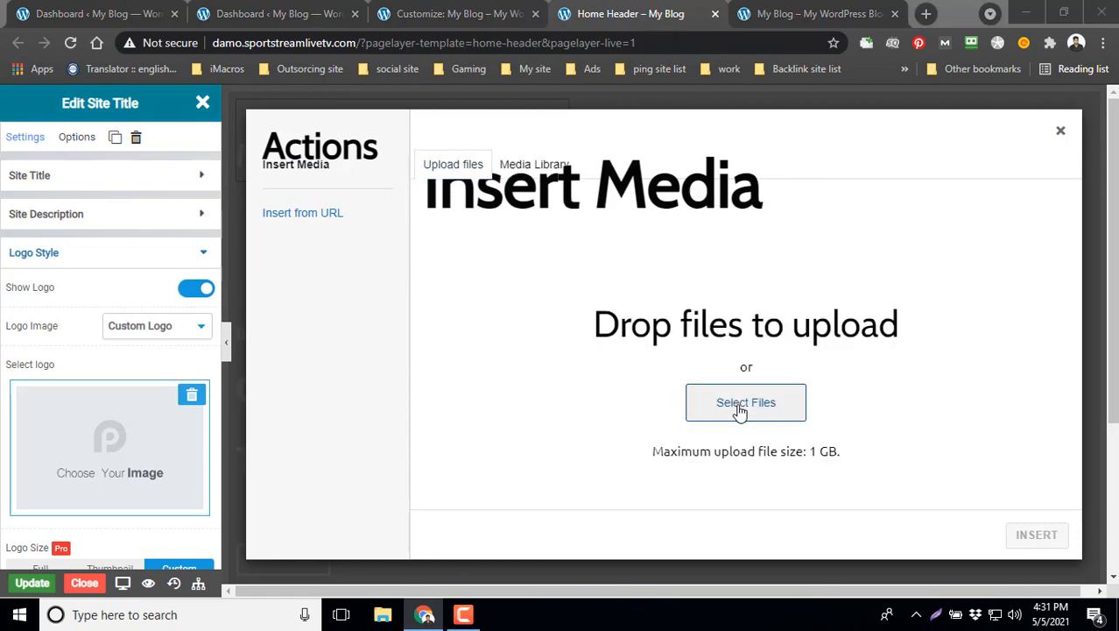
scroll(287, 212, down, 1)
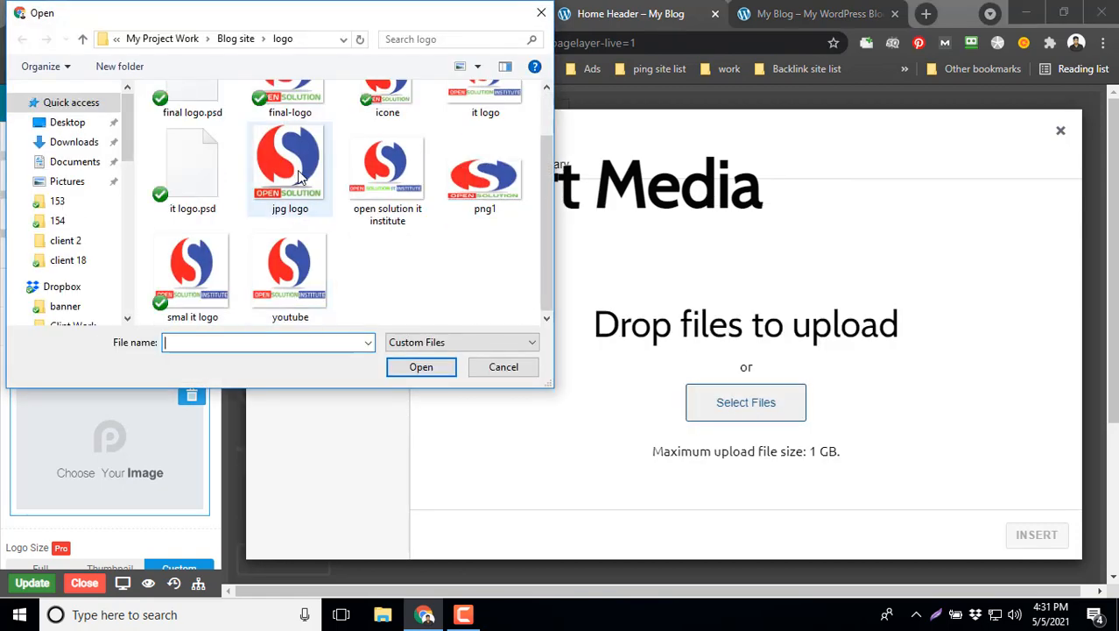
scroll(331, 210, up, 1)
click(487, 162)
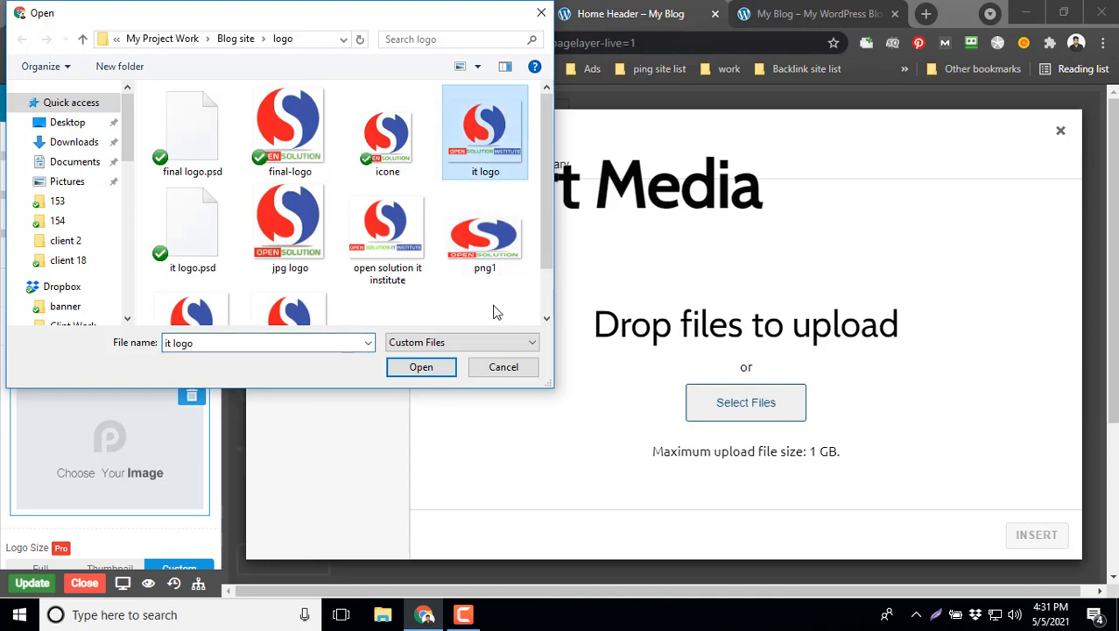
click(421, 367)
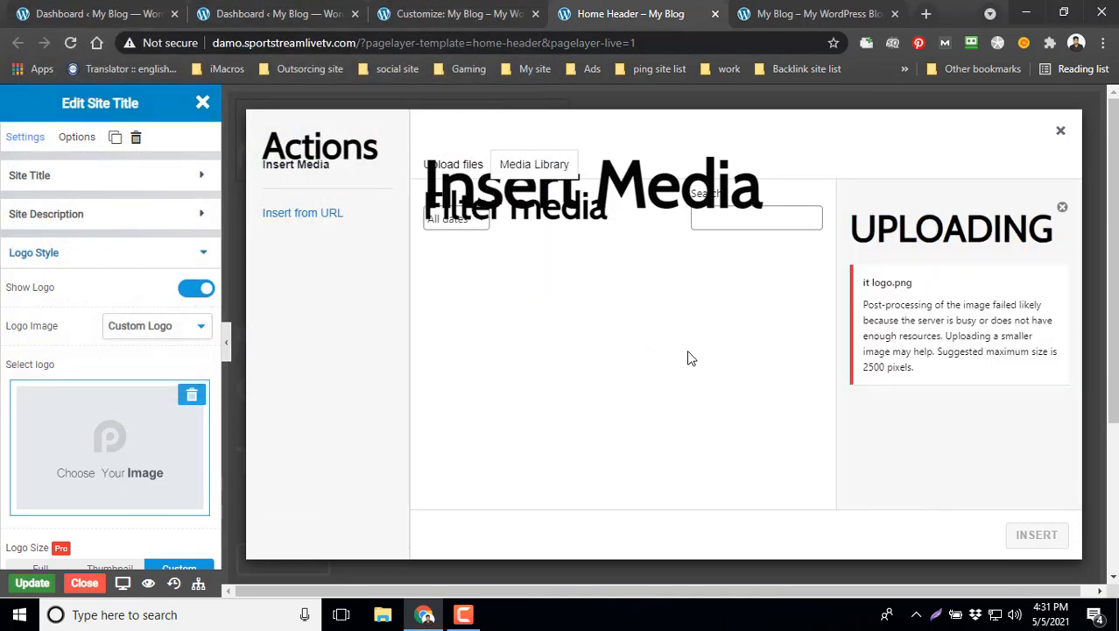
drag(879, 368, 856, 375)
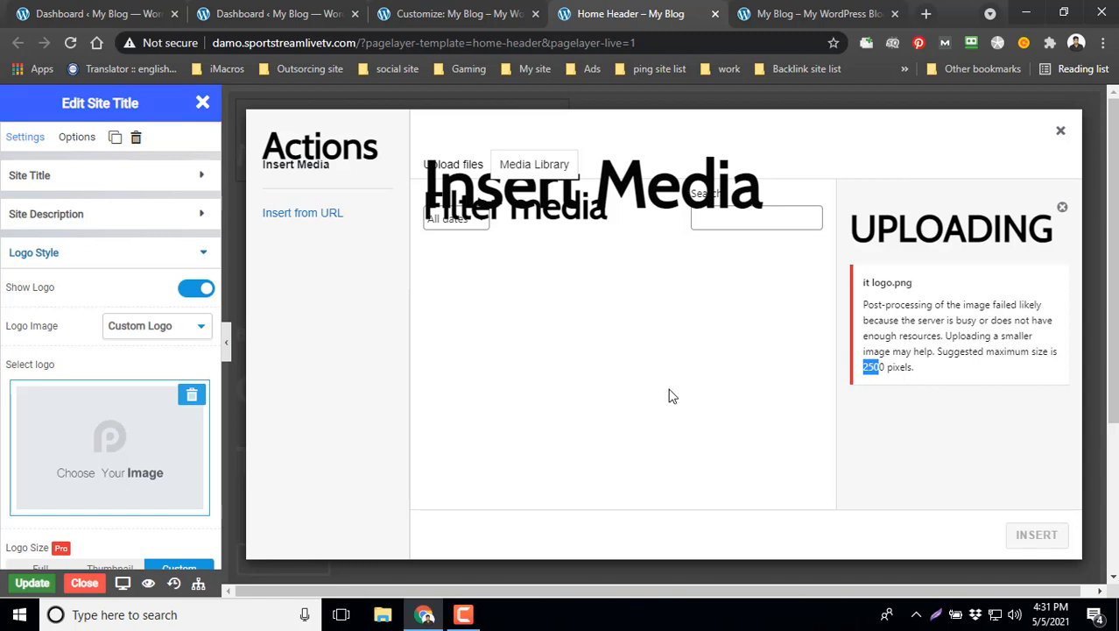
Switch the site title's logo image to Default Logo and close the media window.
scroll(108, 438, down, 2)
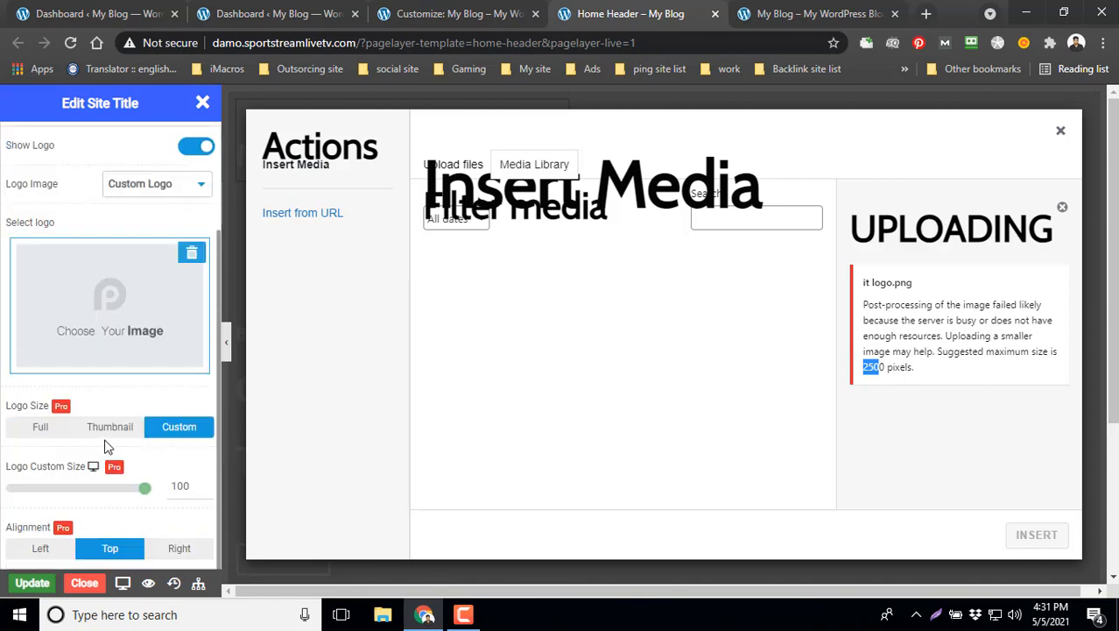
scroll(108, 438, up, 2)
click(178, 337)
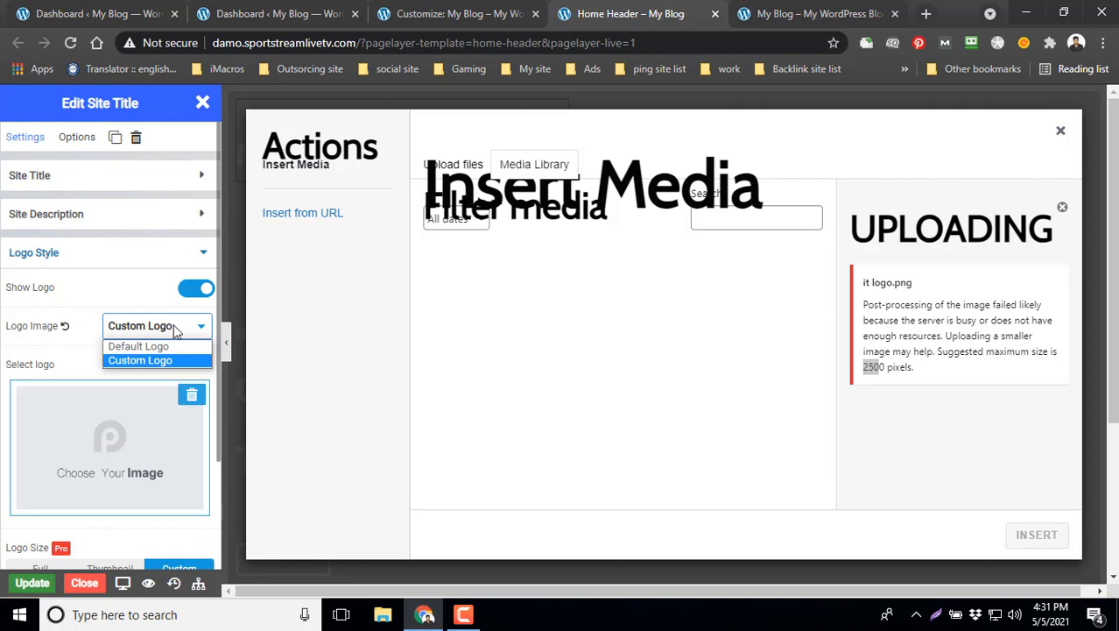
click(171, 352)
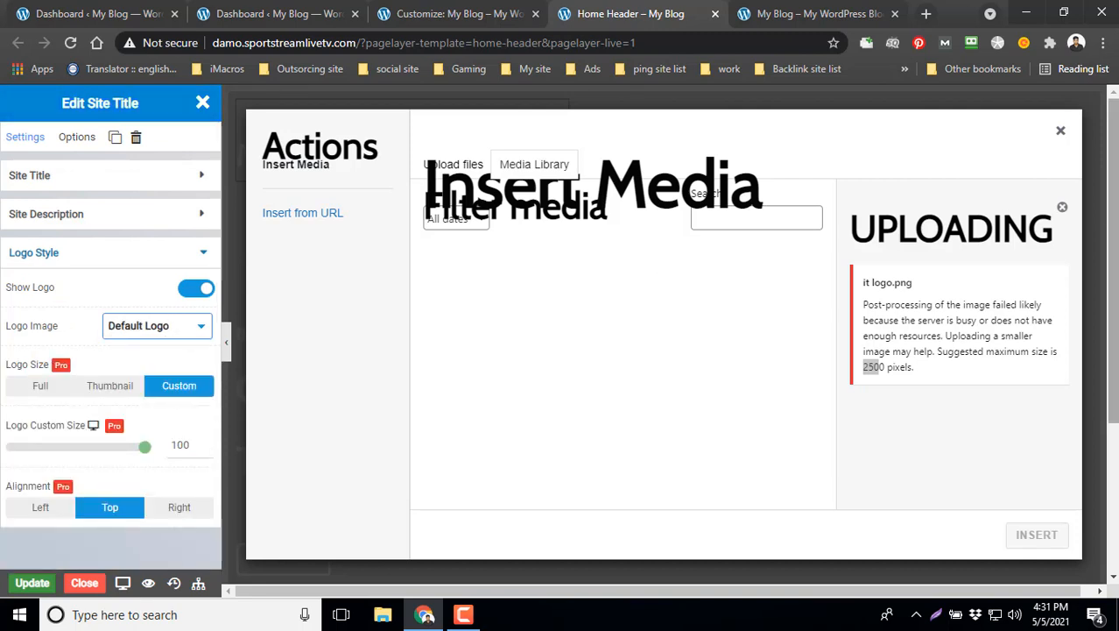
click(1060, 130)
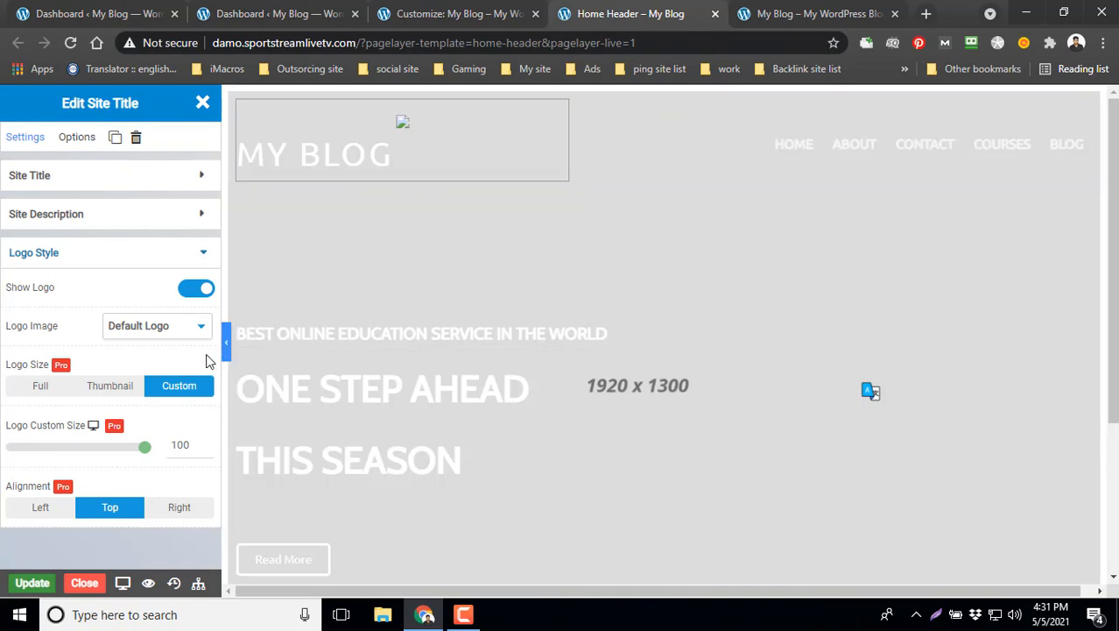
Return the logo image to Custom Logo and turn off Show Logo for the MY BLOG site title.
click(191, 328)
click(166, 360)
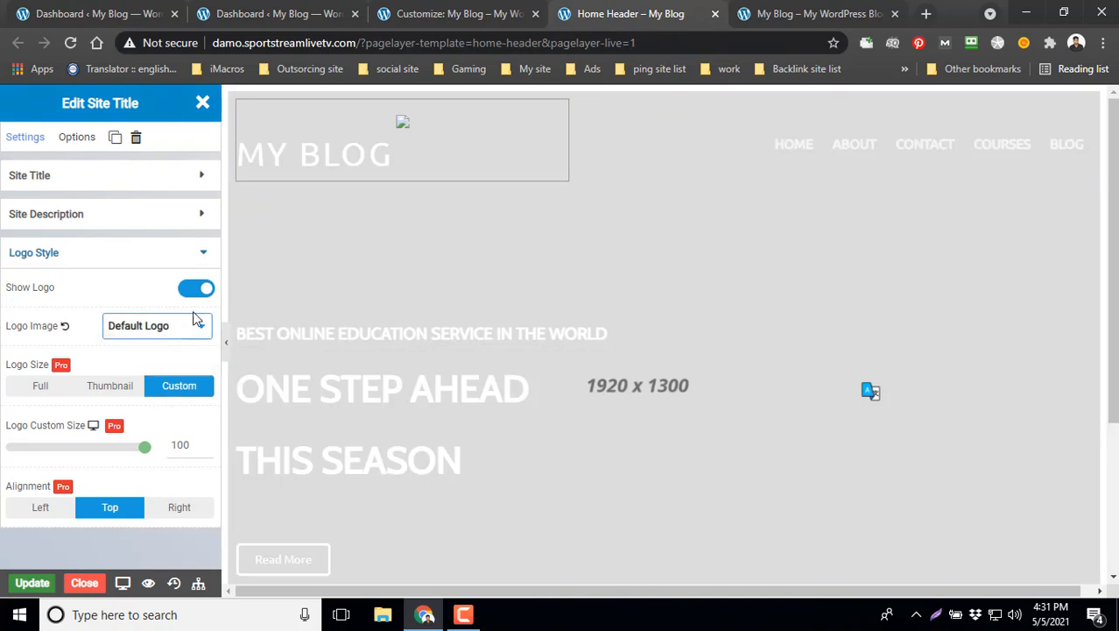
scroll(183, 424, down, 2)
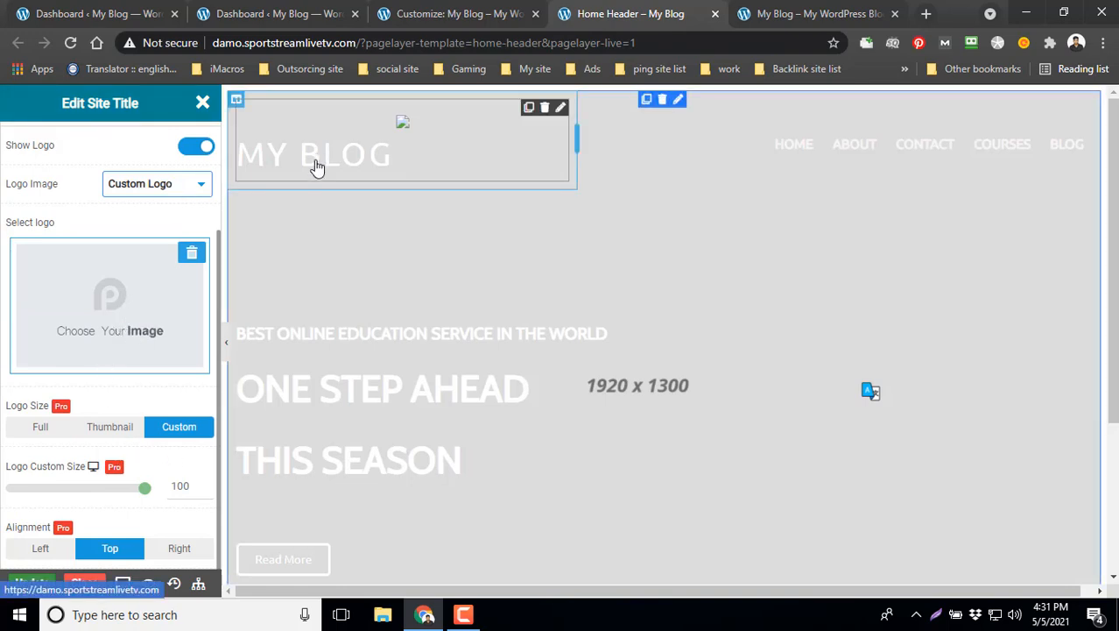
click(196, 147)
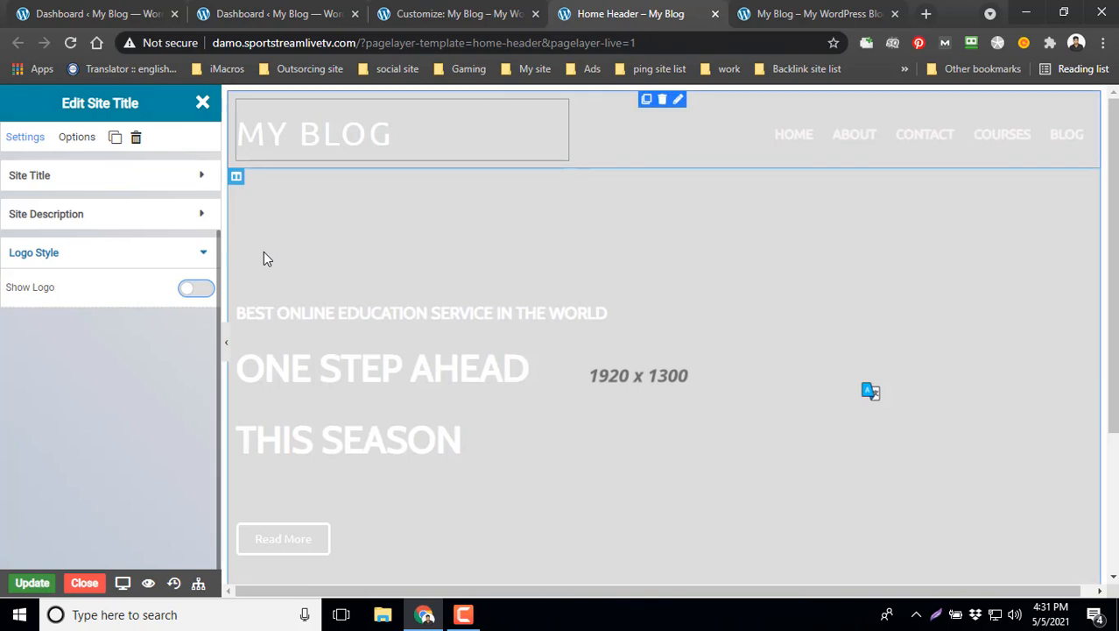
click(203, 105)
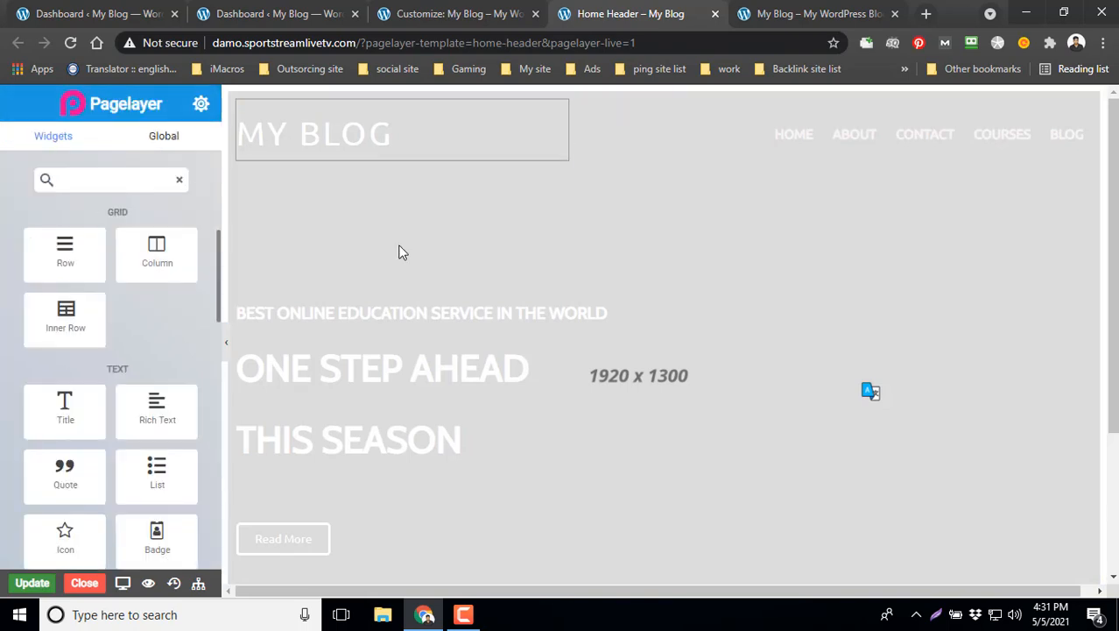
click(441, 140)
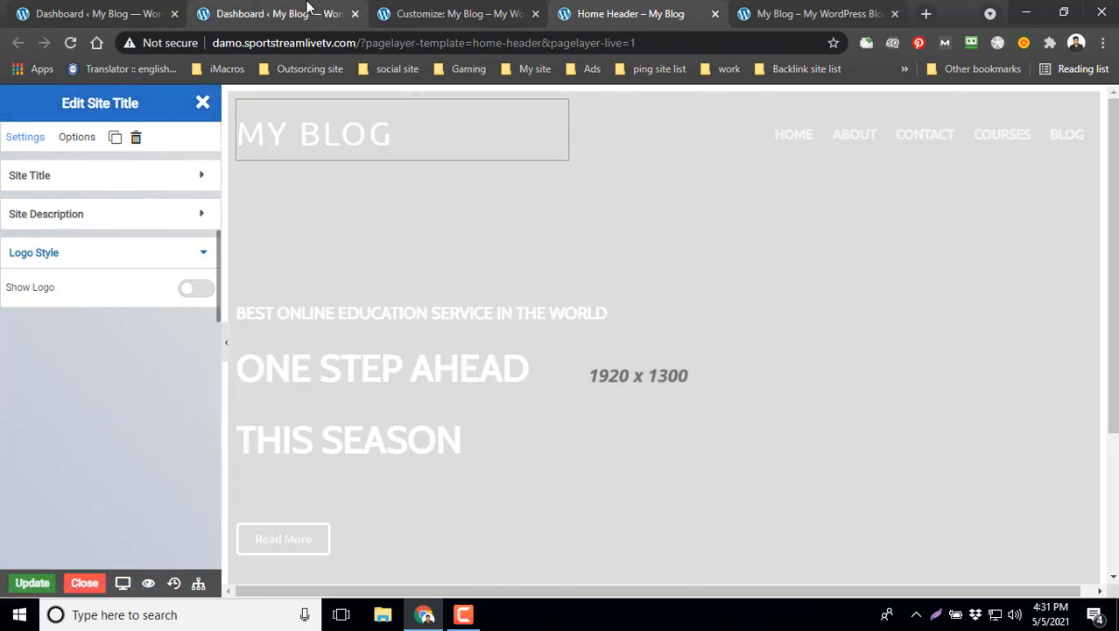
Open the General Settings page from the WordPress dashboard and proceed past the privacy warning.
click(306, 14)
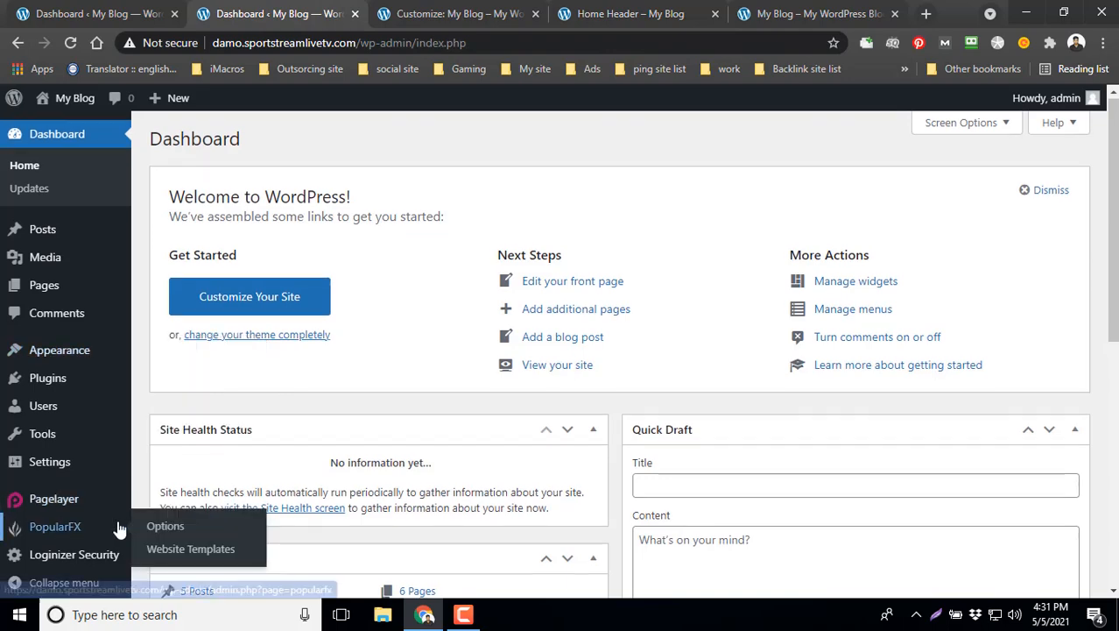
scroll(35, 543, down, 4)
mouse_move(91, 455)
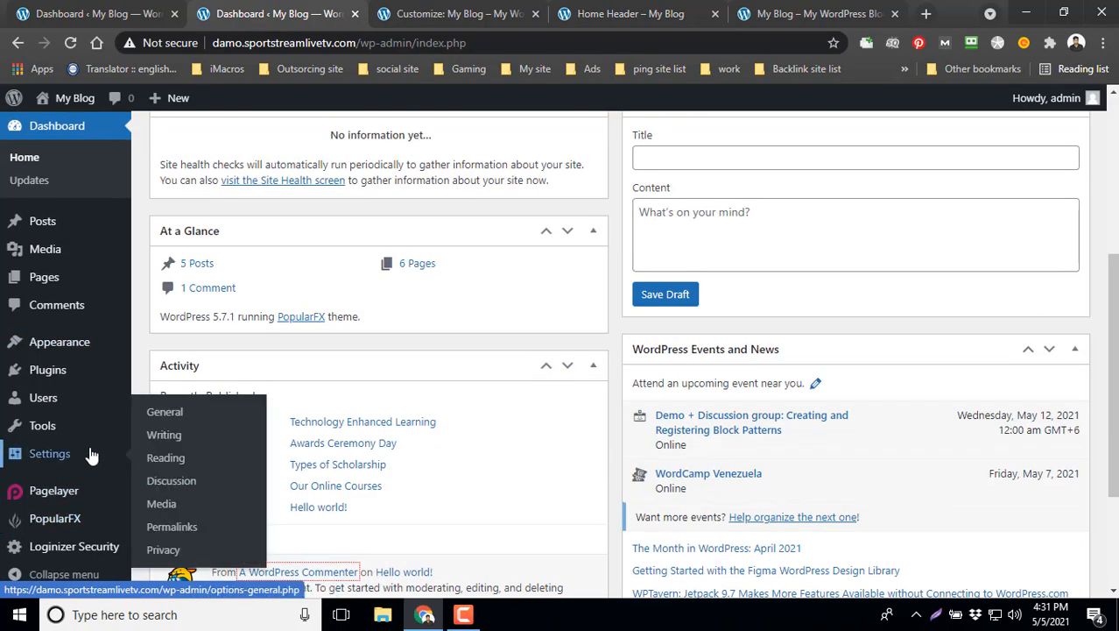
click(165, 413)
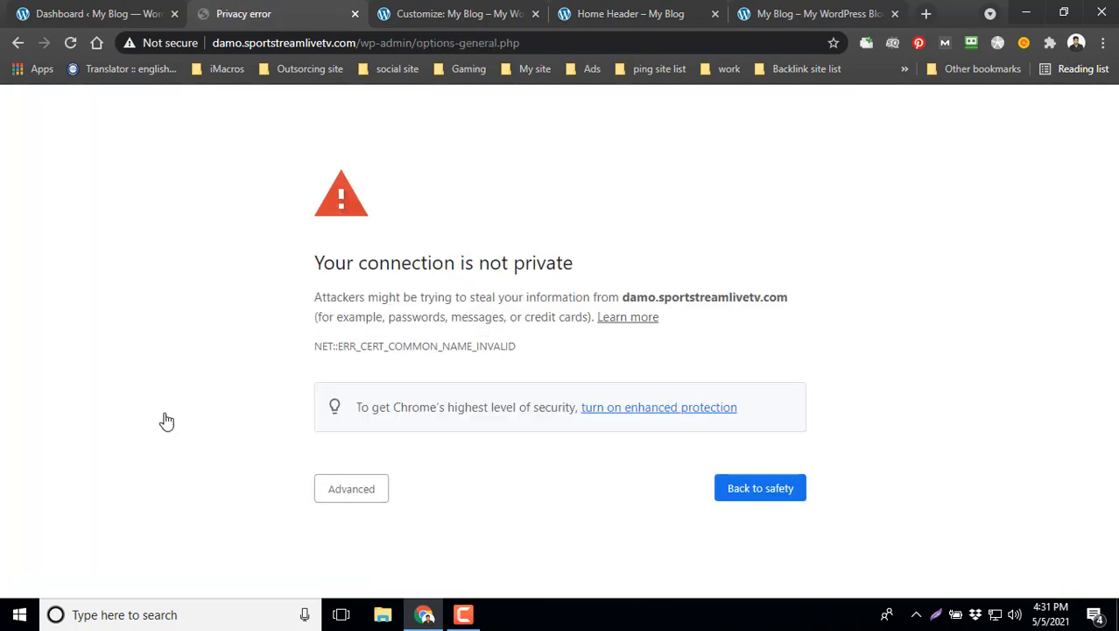
click(367, 487)
scroll(447, 538, down, 1)
click(454, 549)
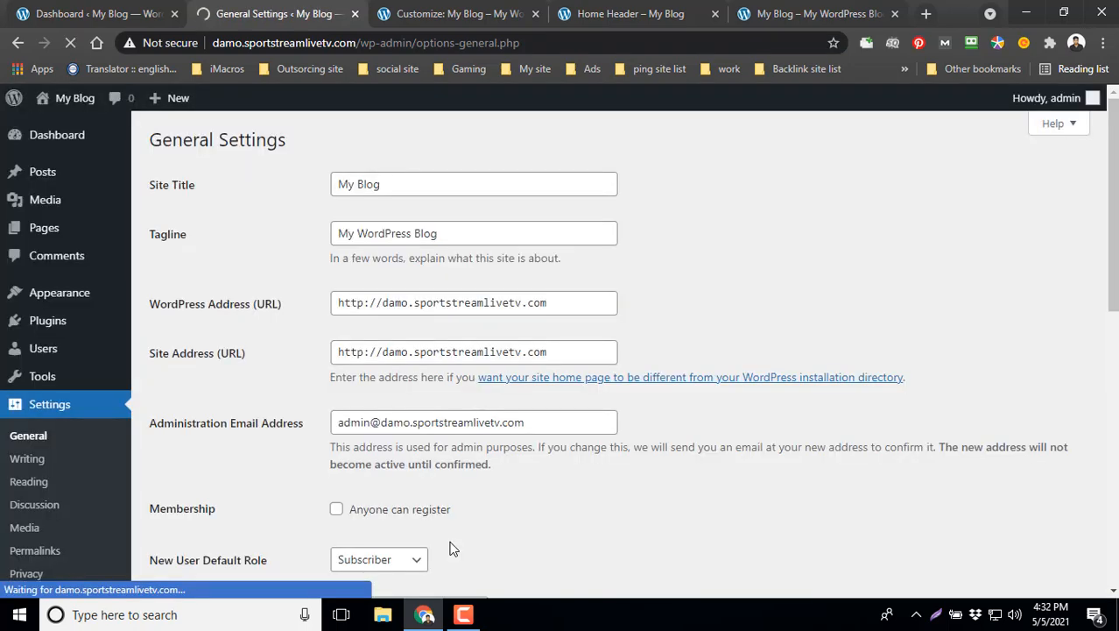
Replace the Site Title in General Settings with "Open Solution It Insitute".
drag(402, 182, 282, 195)
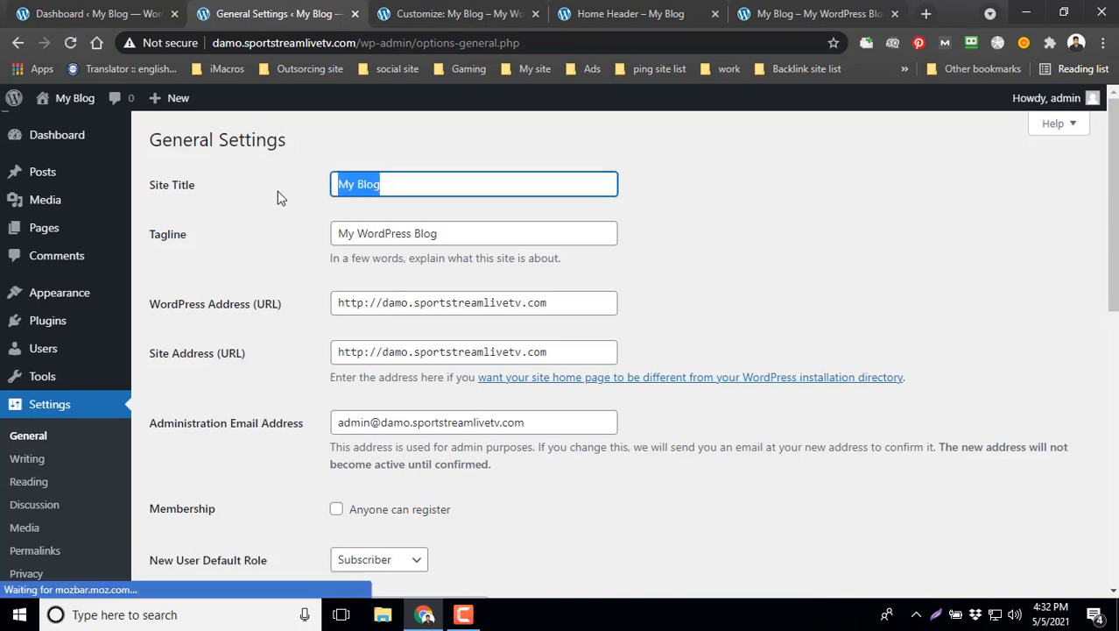
text(O)
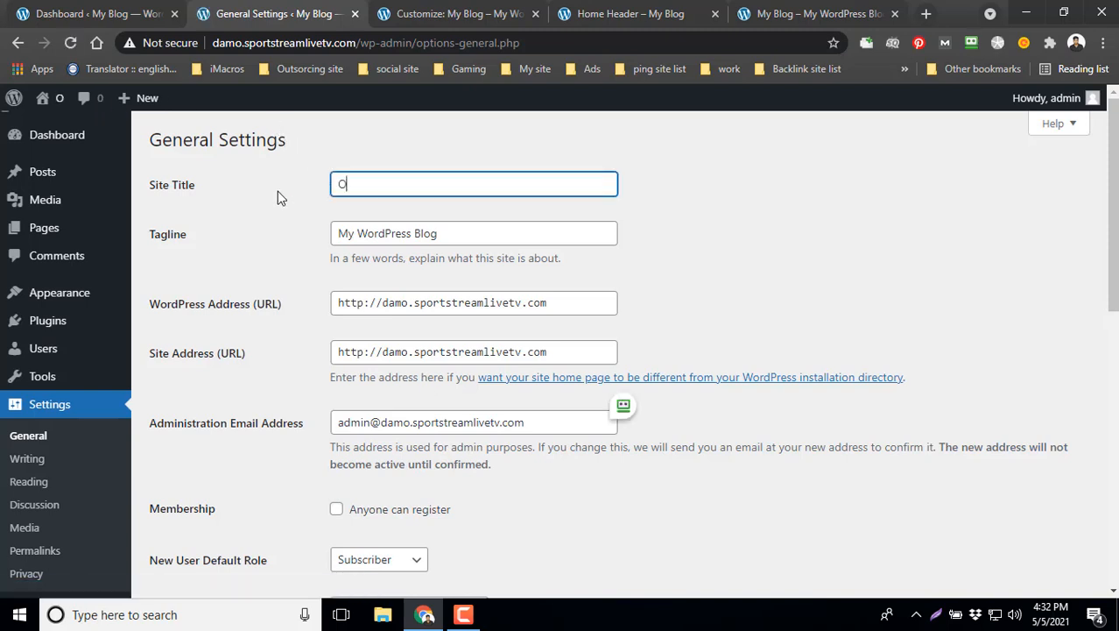
text(pen)
text(So)
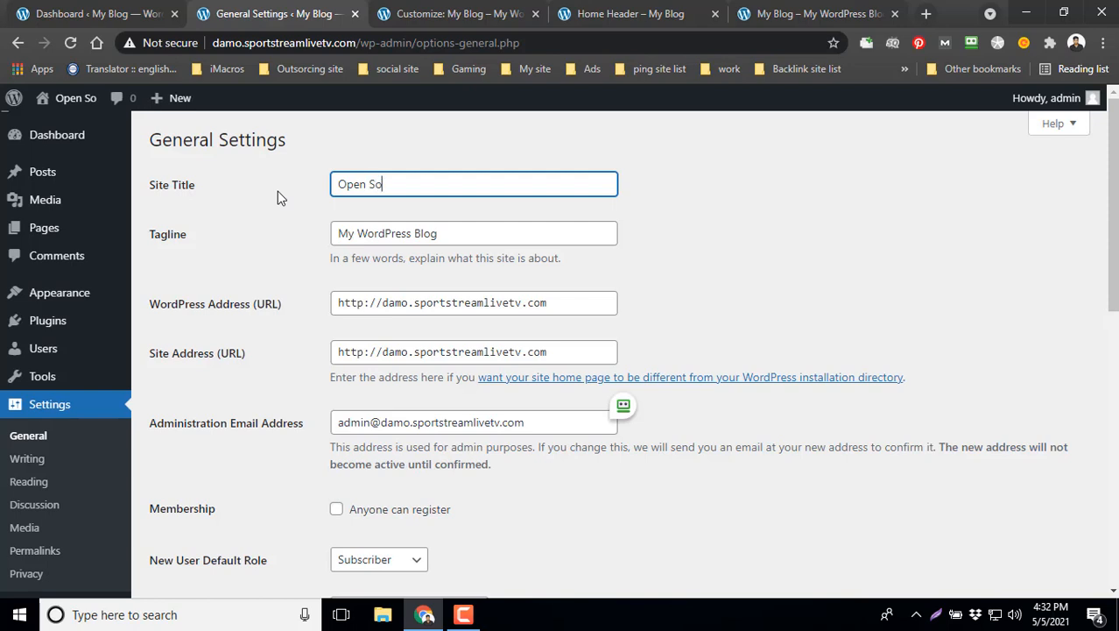
text(lution )
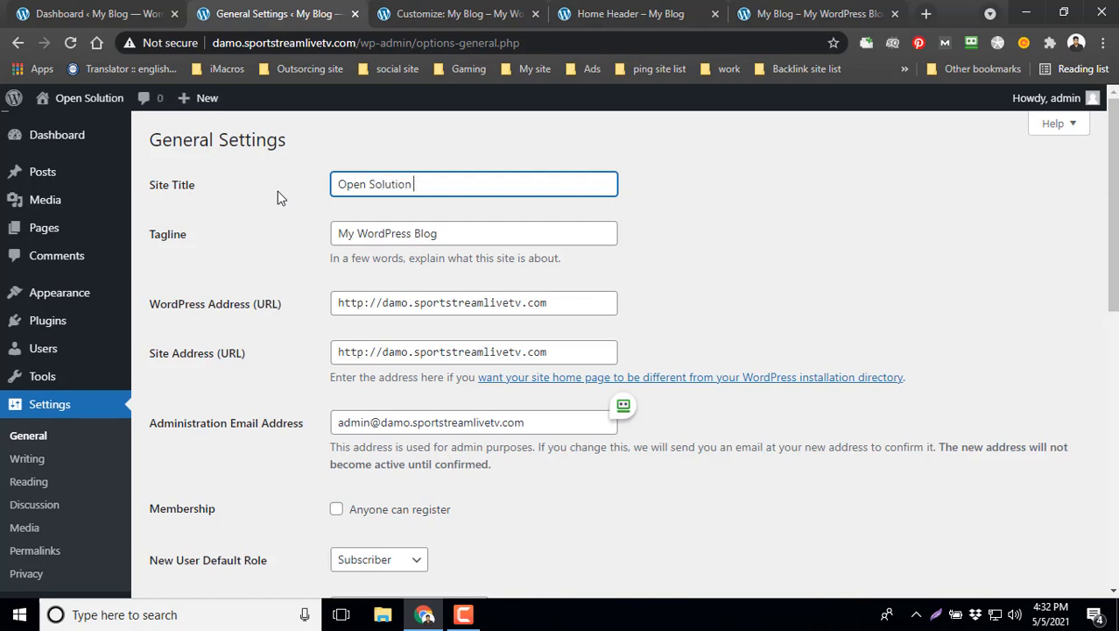
text(It )
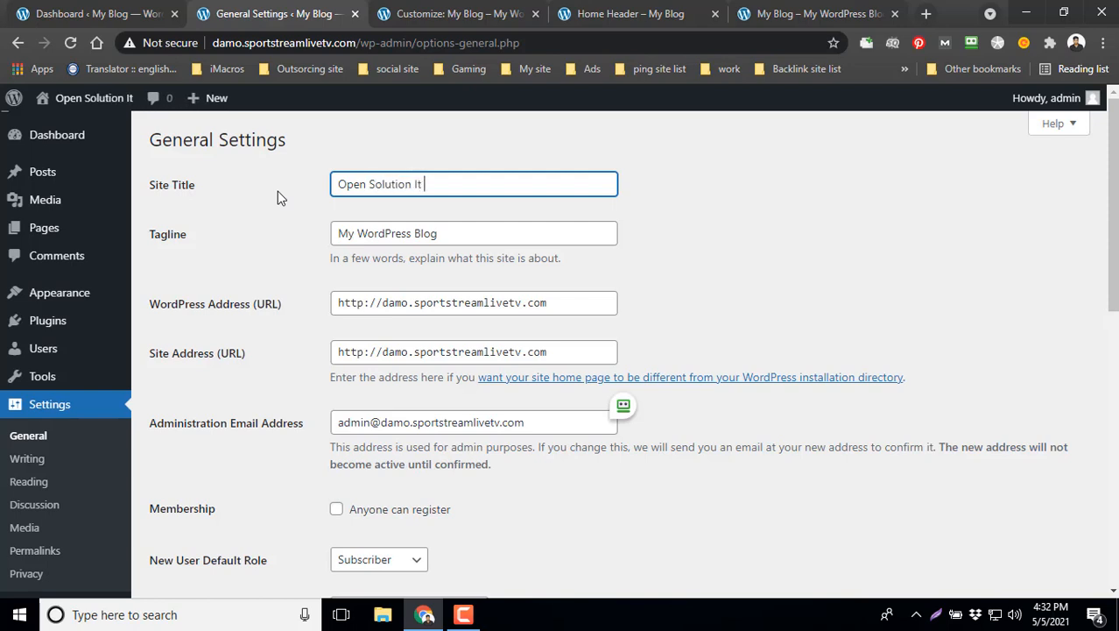
text(Insitute)
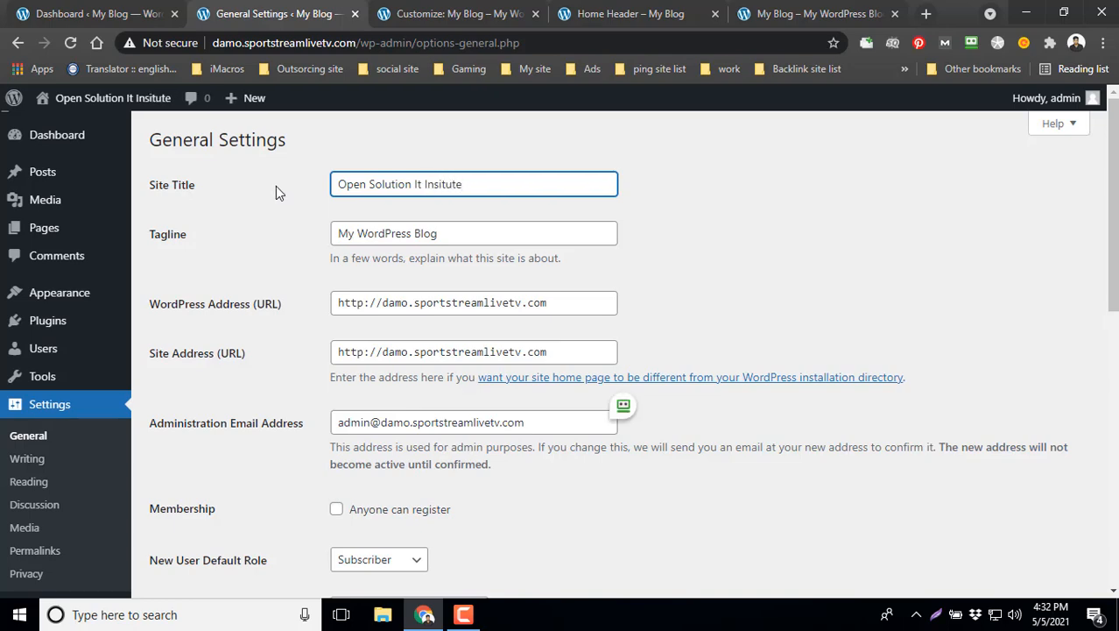
key(ctrl+shift+Left)
Save the General Settings changes, proceeding past the privacy warning and confirming the form resubmission.
scroll(687, 483, down, 4)
scroll(764, 473, down, 4)
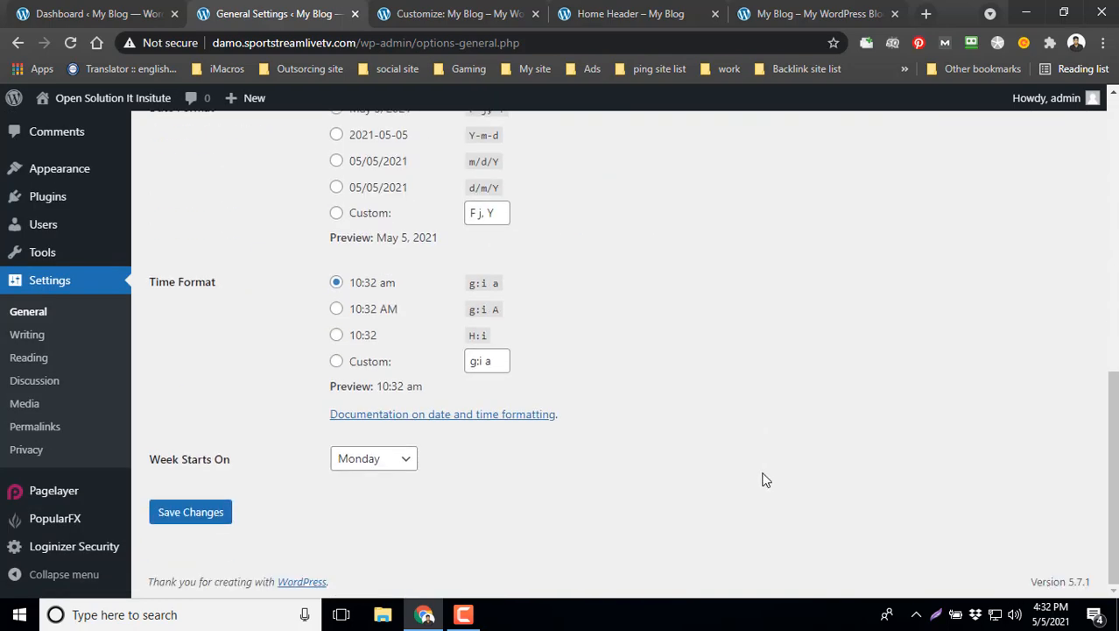
click(219, 518)
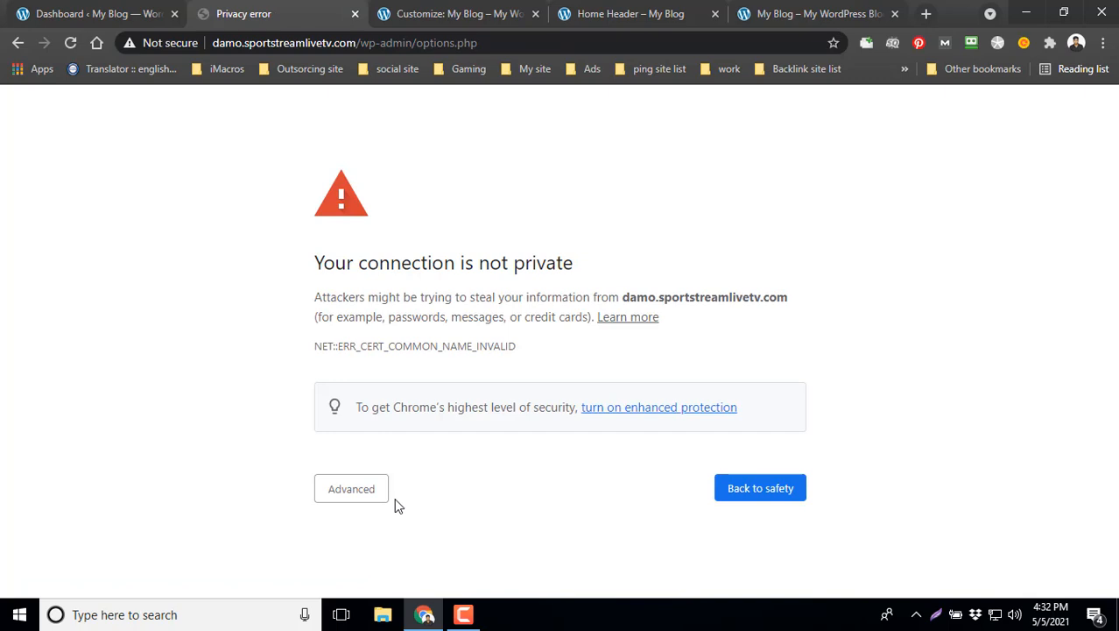
click(396, 496)
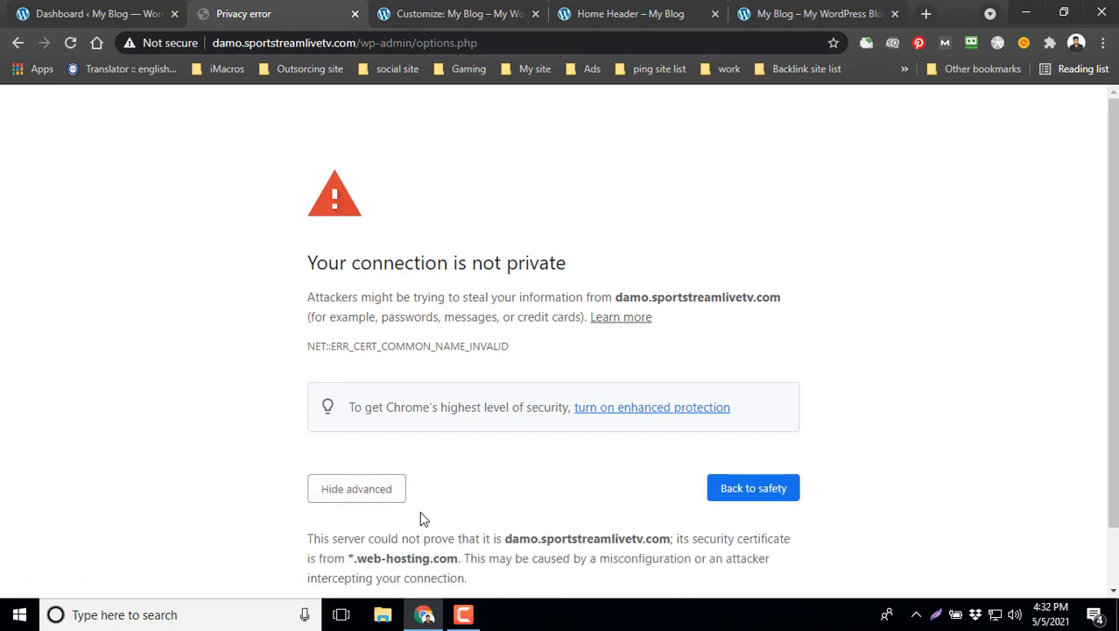
scroll(420, 519, down, 1)
click(478, 548)
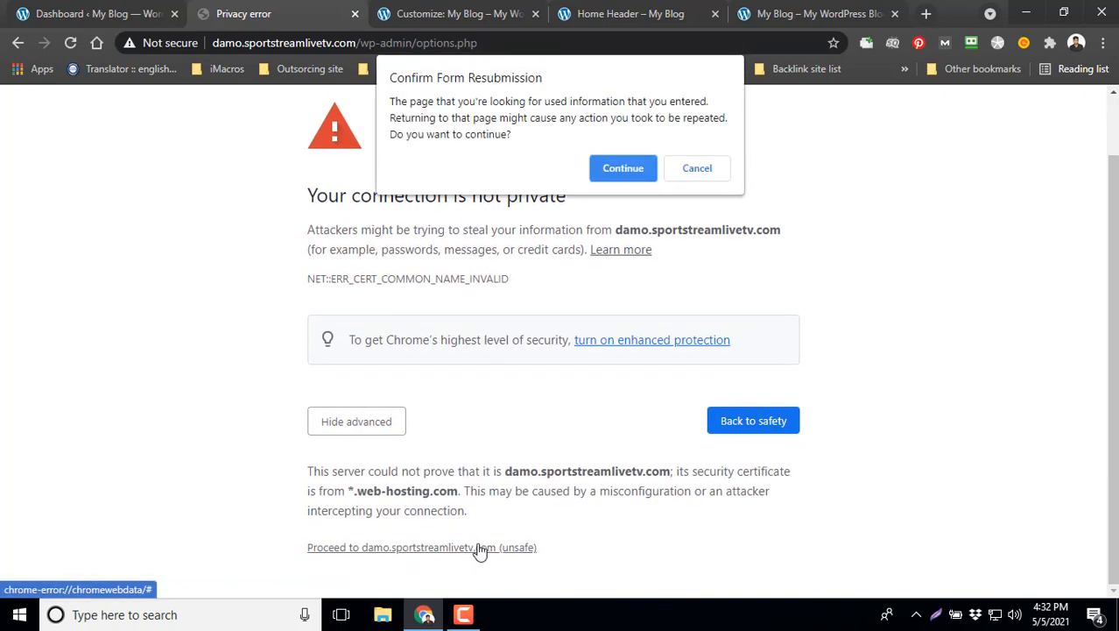
click(630, 173)
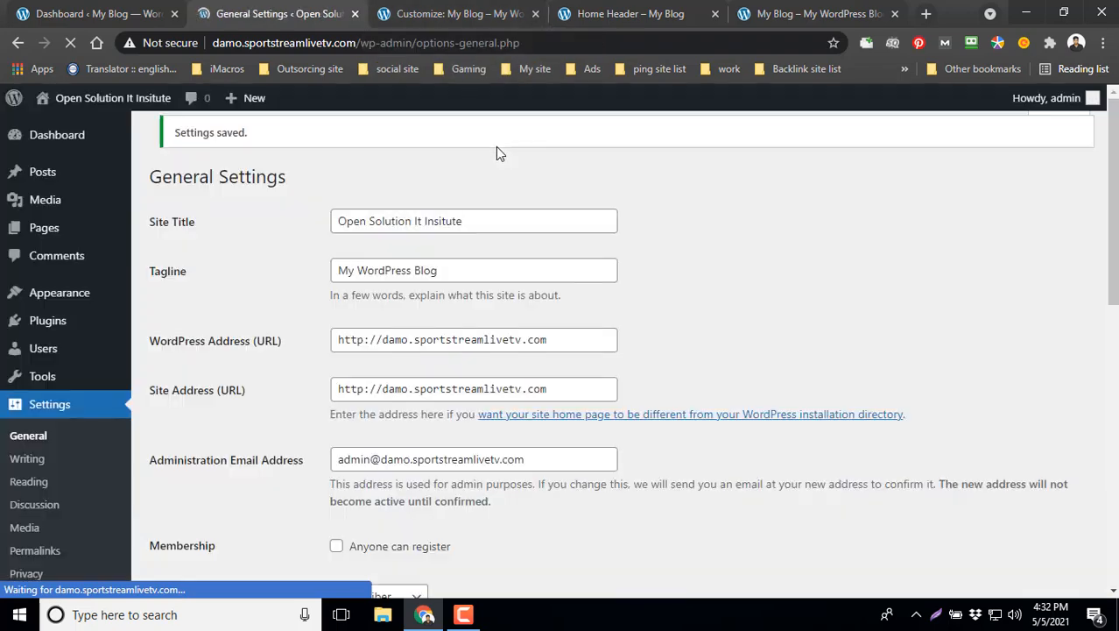
Reload the Customizer and the Home Header editor, proceeding past the privacy warning for the Home Header page.
click(501, 7)
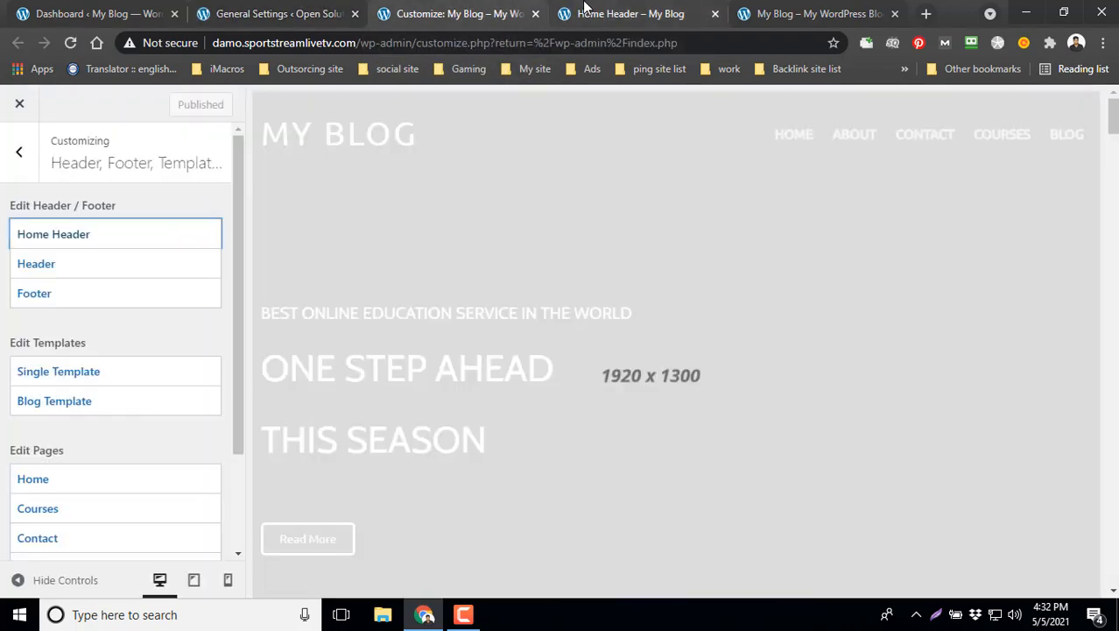
click(70, 43)
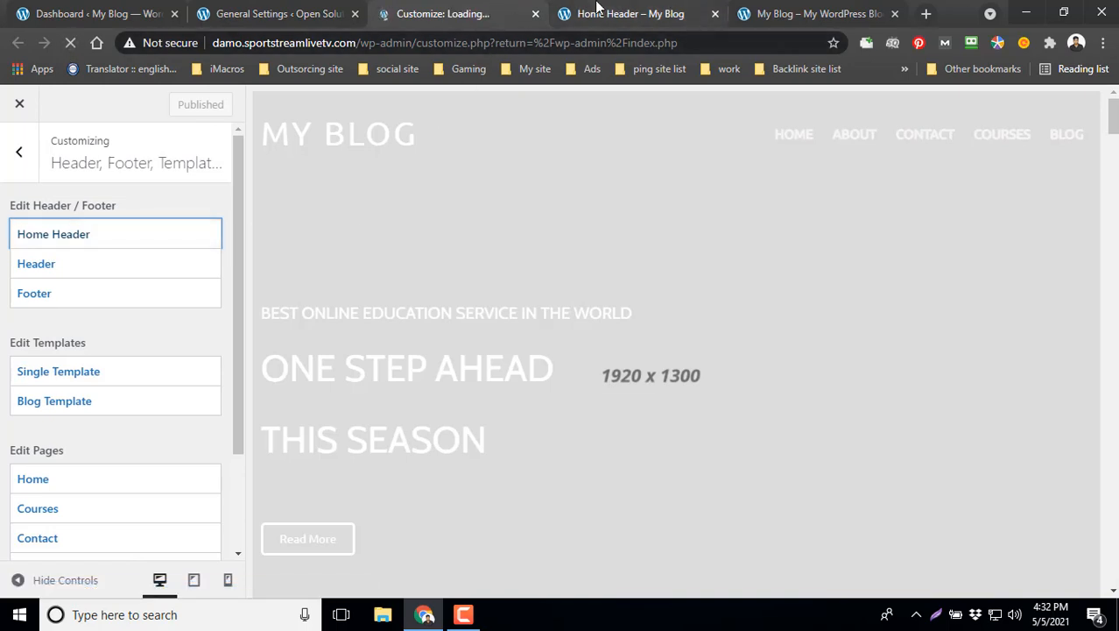
click(596, 9)
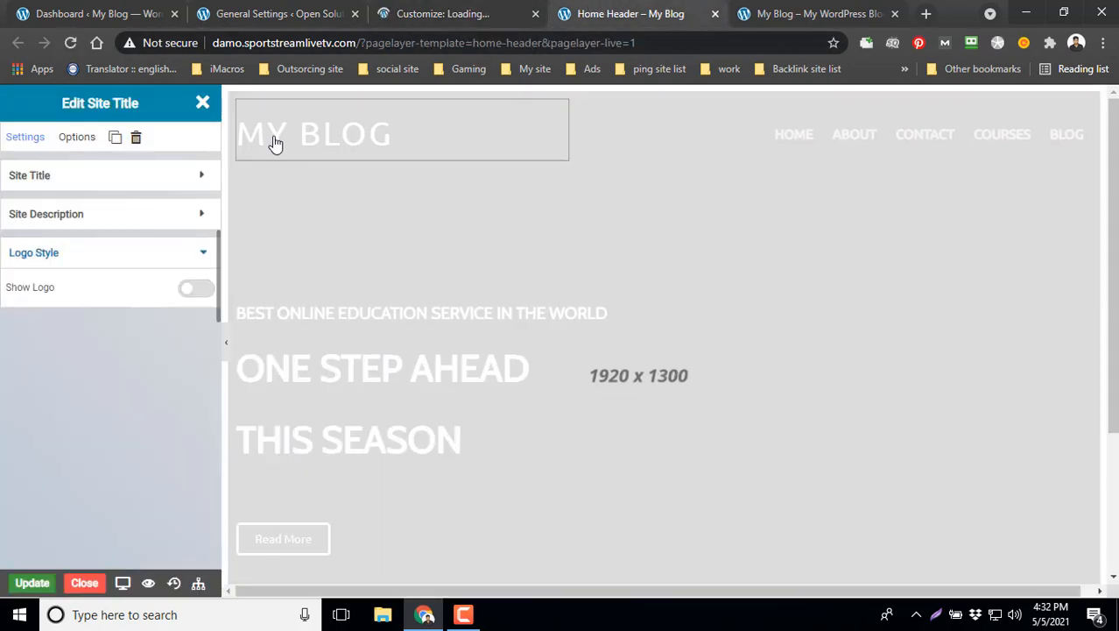
click(70, 43)
click(636, 134)
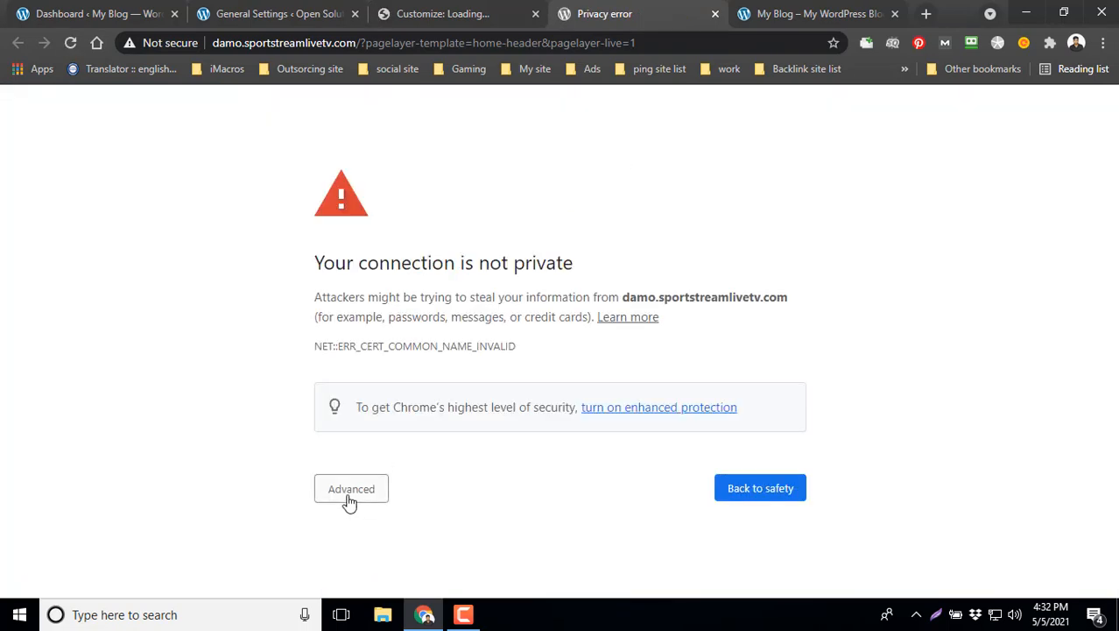
click(347, 492)
click(488, 548)
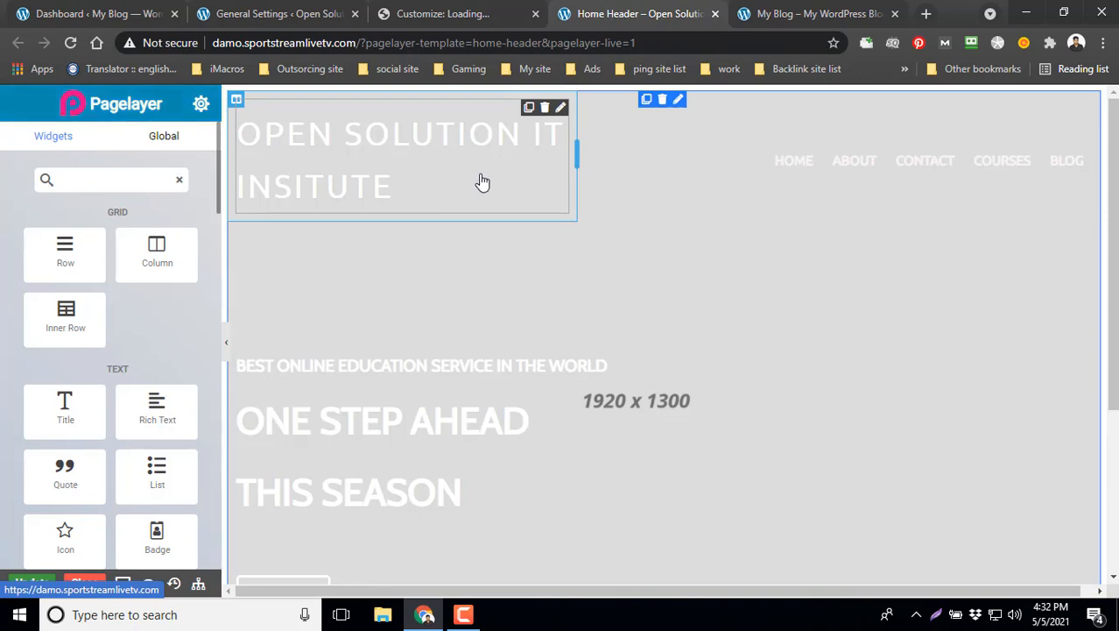
Open the header site title's typography settings and set the font size to 30.
click(561, 108)
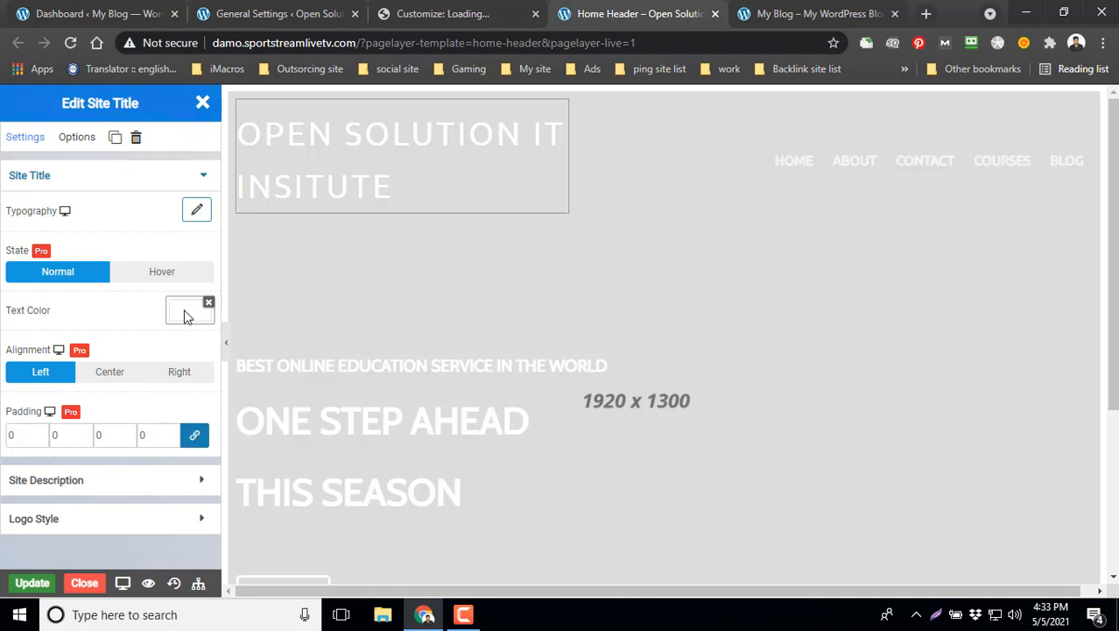
click(196, 210)
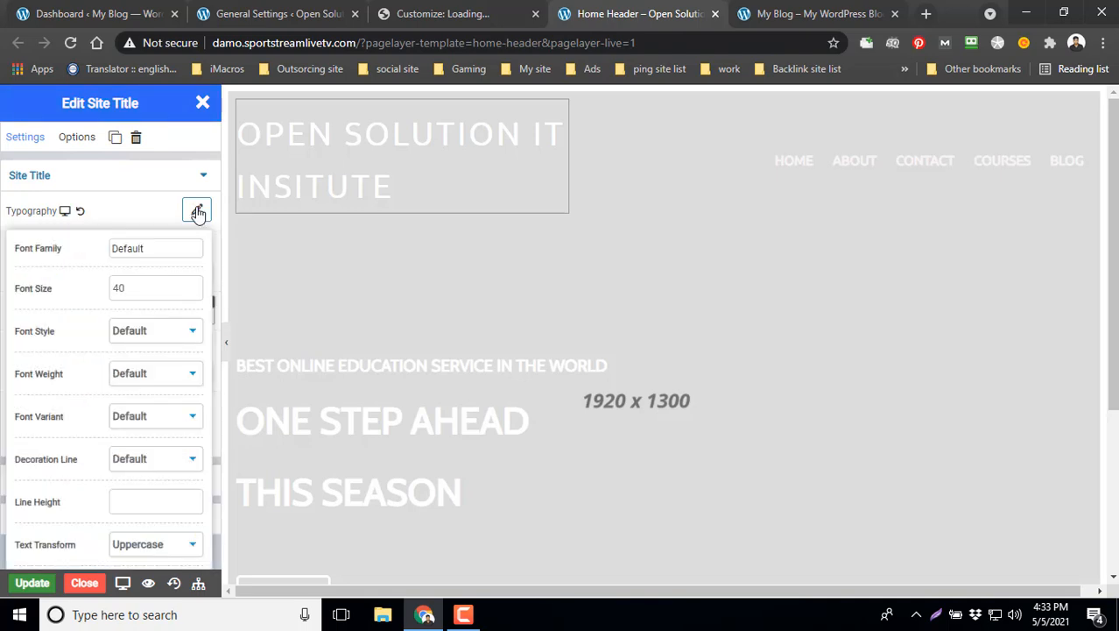
drag(132, 288, 104, 291)
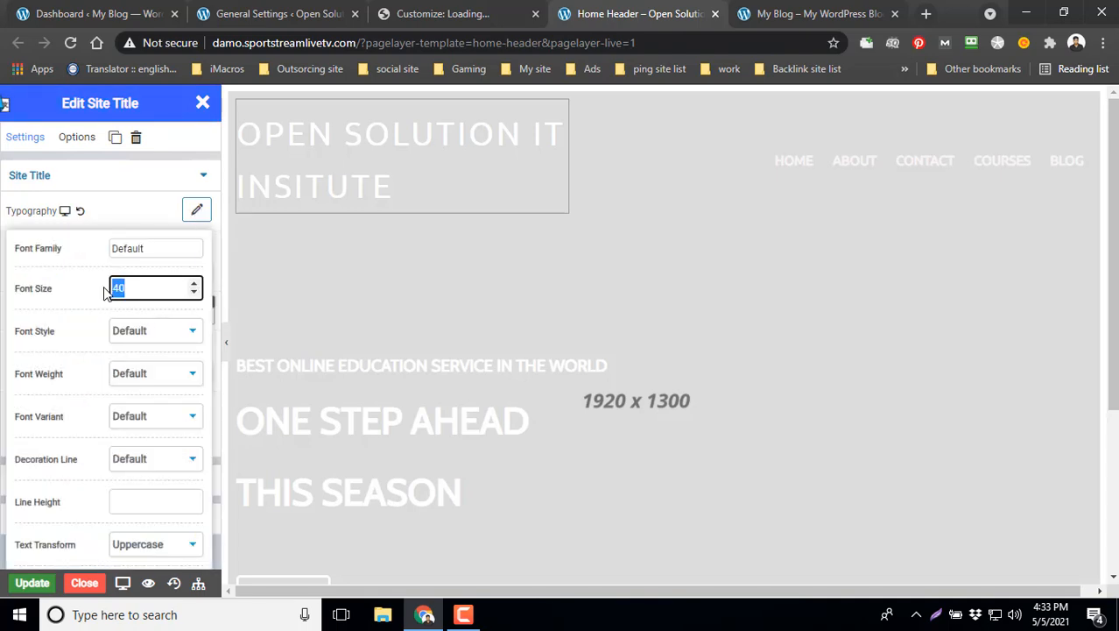
text(3)
click(117, 221)
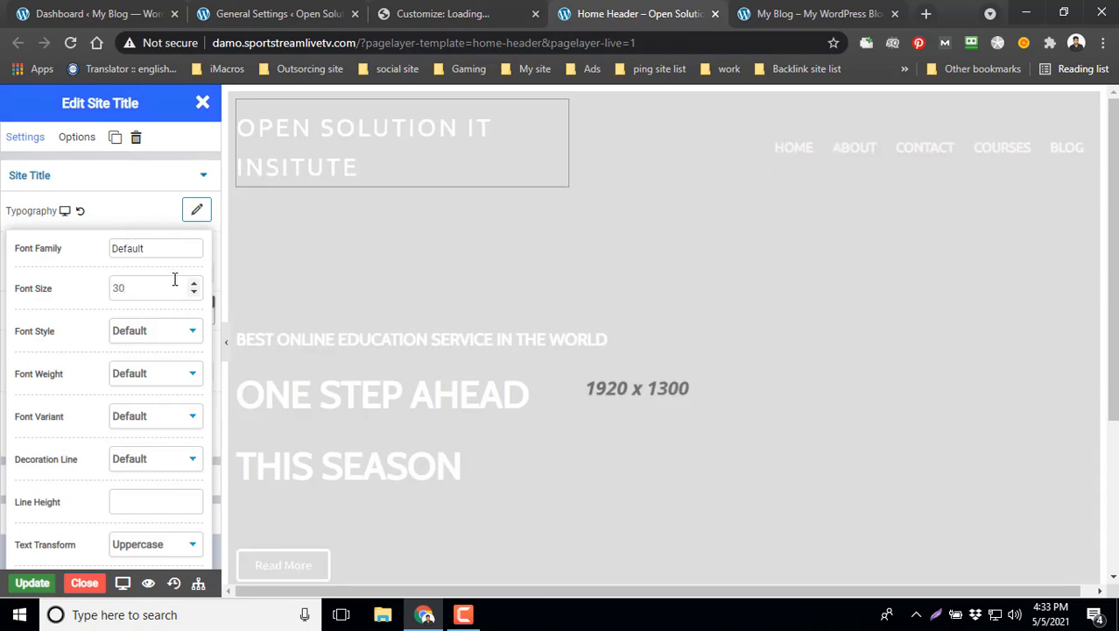
Set the site title's font size to 20, look through the remaining typography options and close them.
drag(180, 288, 102, 296)
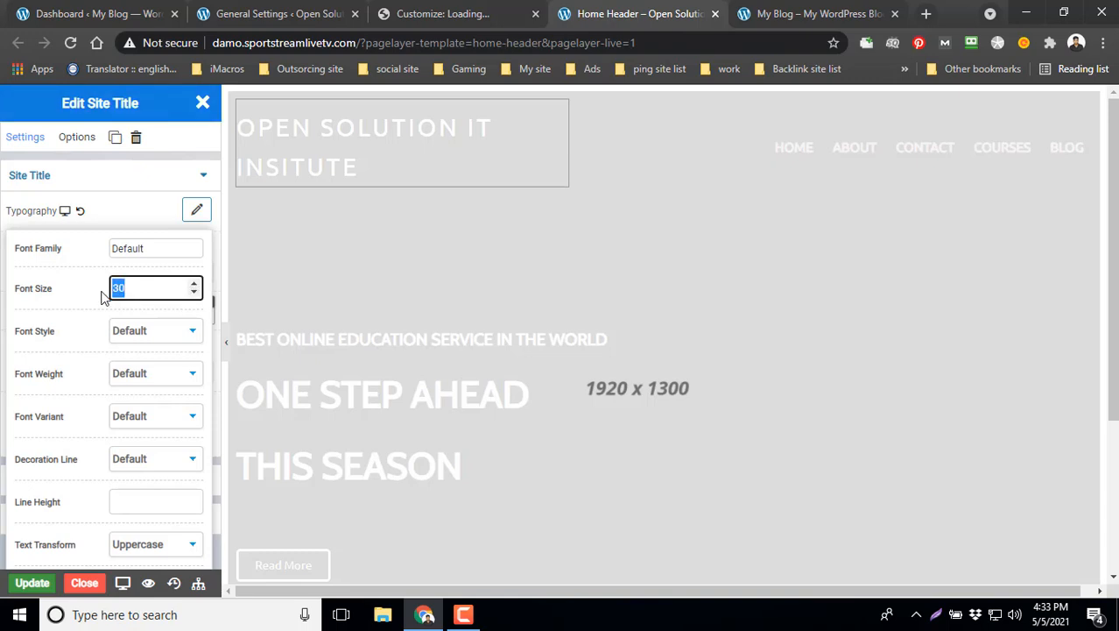
text(20)
click(129, 208)
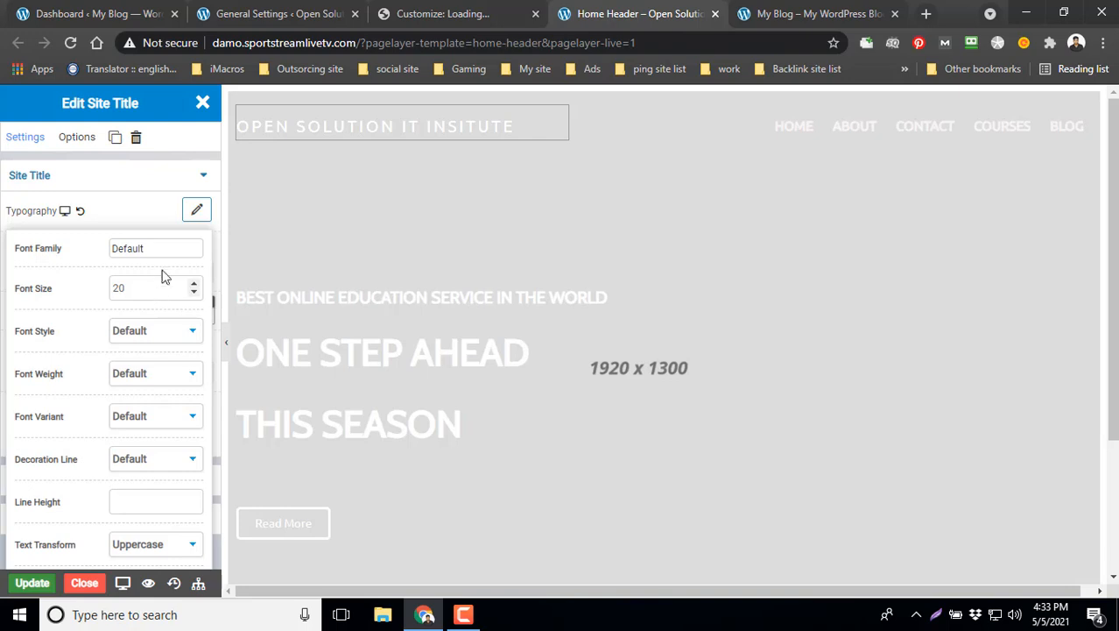
scroll(162, 373, down, 1)
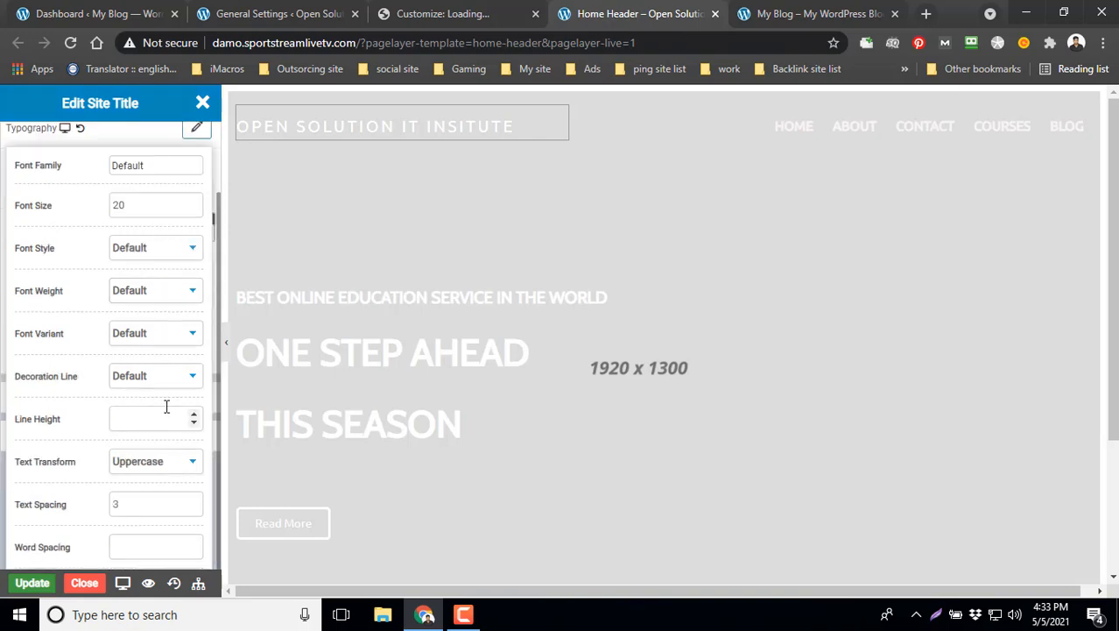
scroll(158, 448, up, 1)
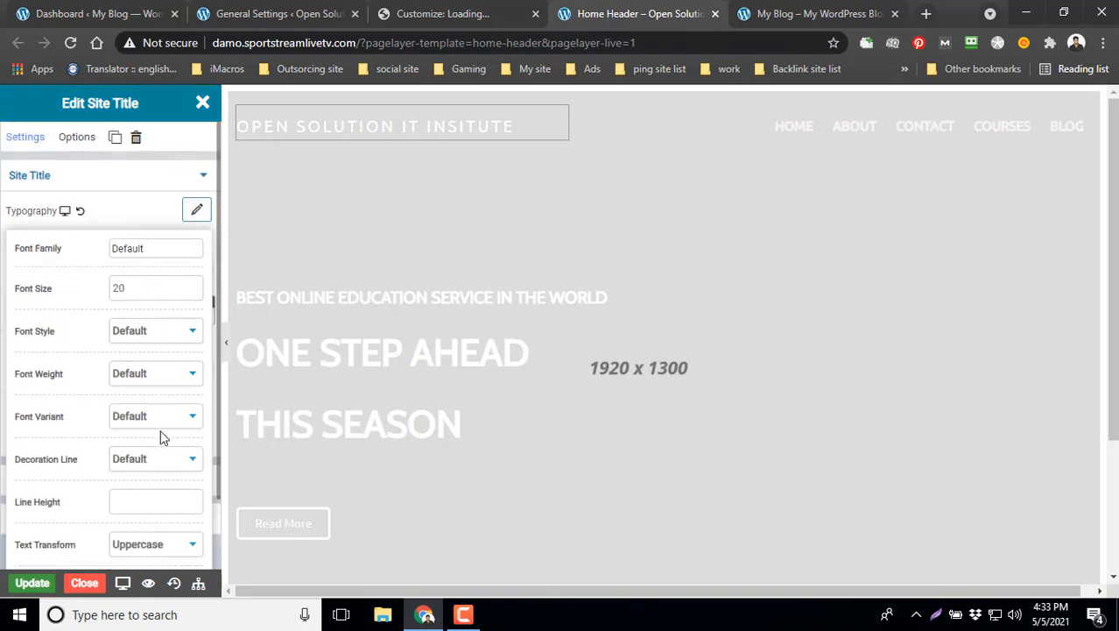
scroll(160, 437, down, 1)
scroll(160, 433, up, 1)
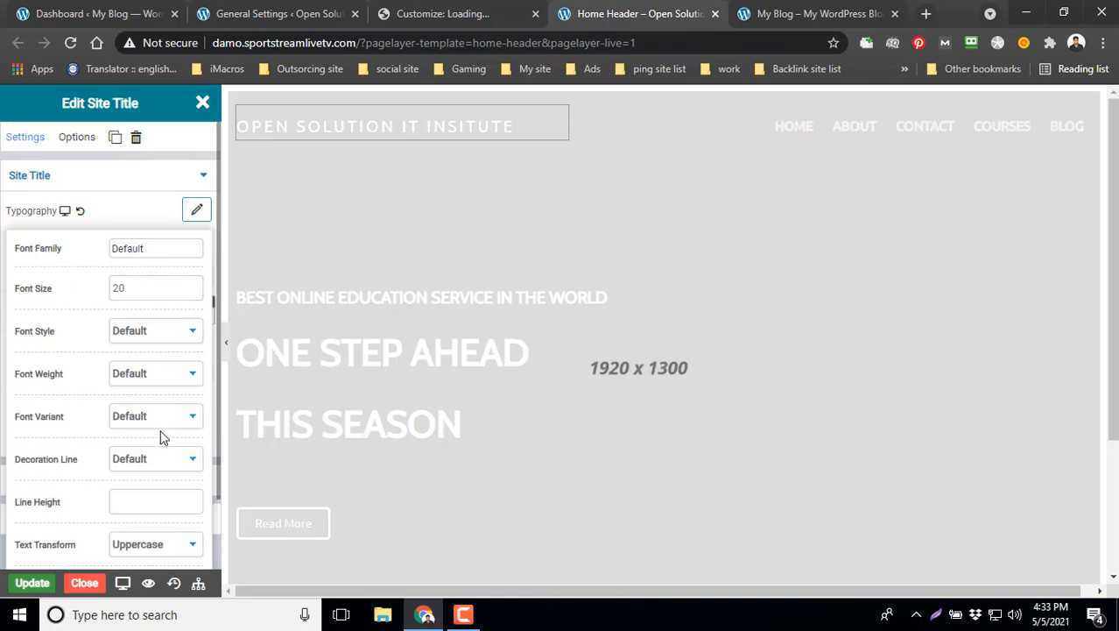
click(198, 211)
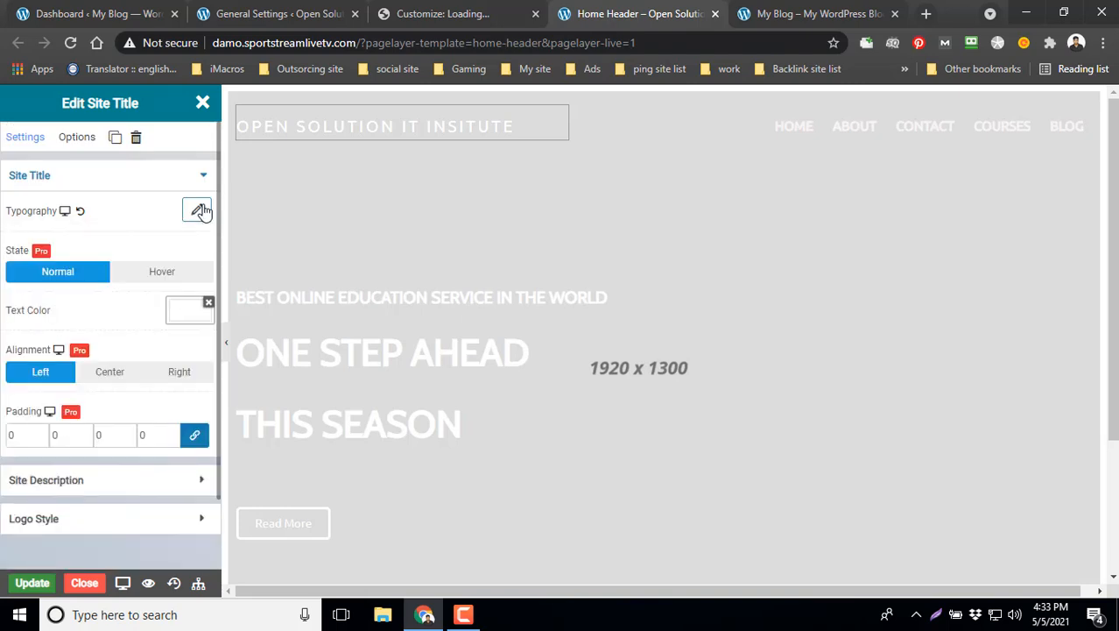
Set the site title's Normal text color to blue #3217e8ff.
click(187, 312)
click(147, 342)
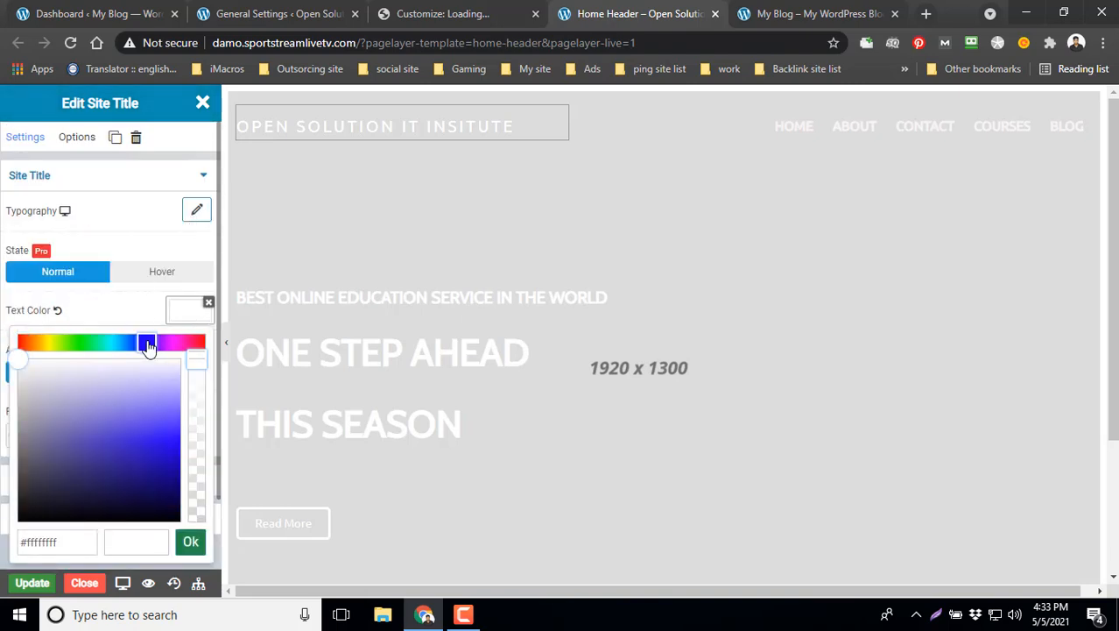
drag(145, 401, 152, 439)
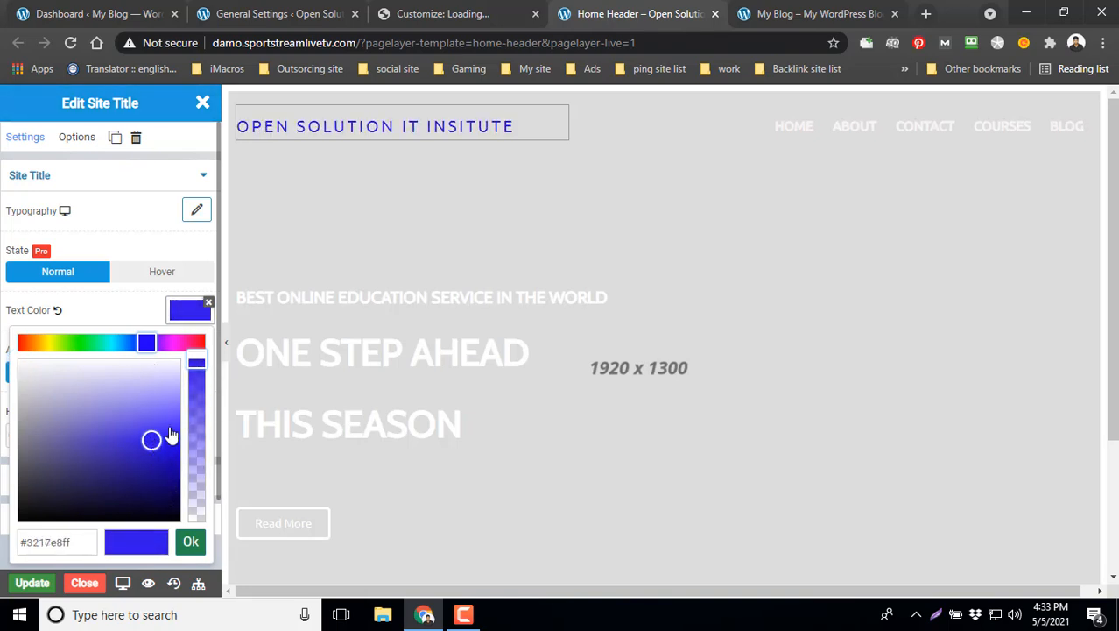
click(192, 543)
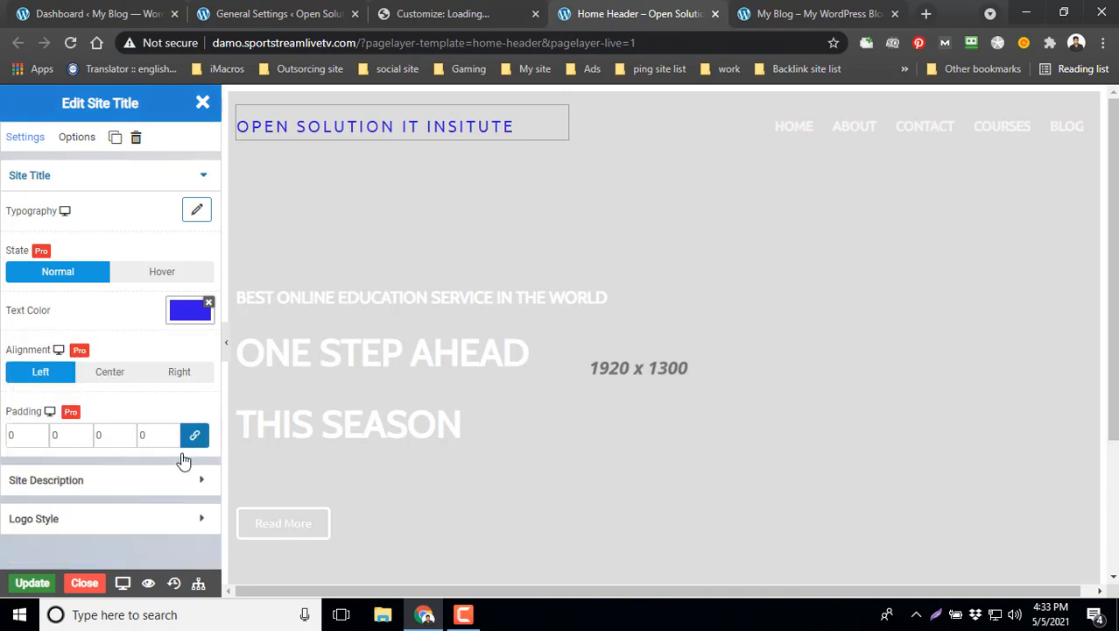
Try Center alignment for the site title, return it to Left, and compare the Hover and Normal states.
click(118, 374)
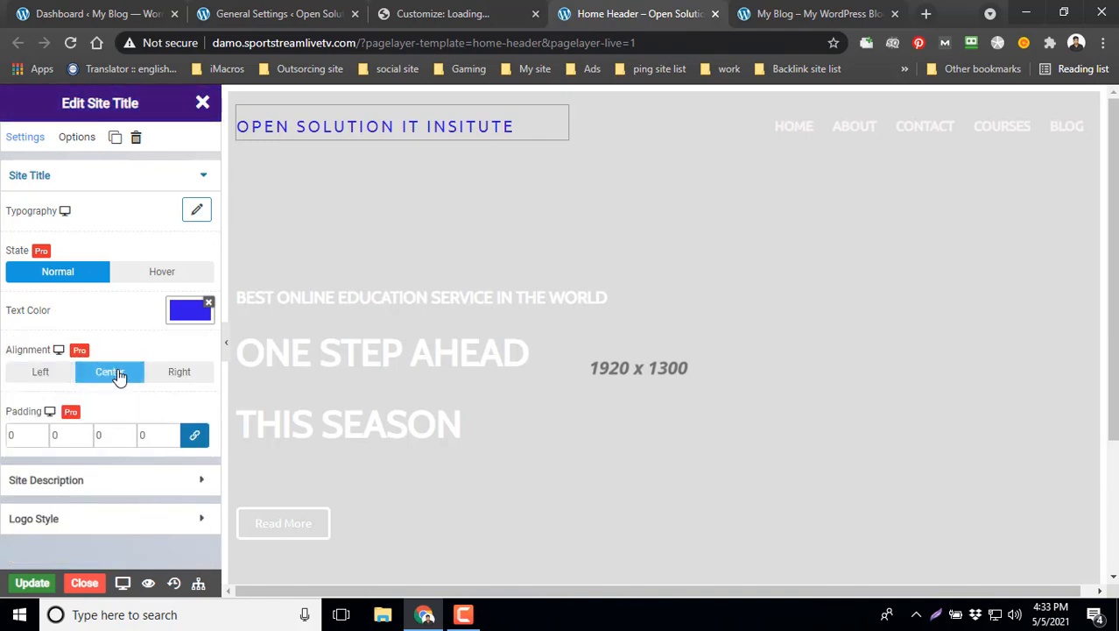
click(35, 377)
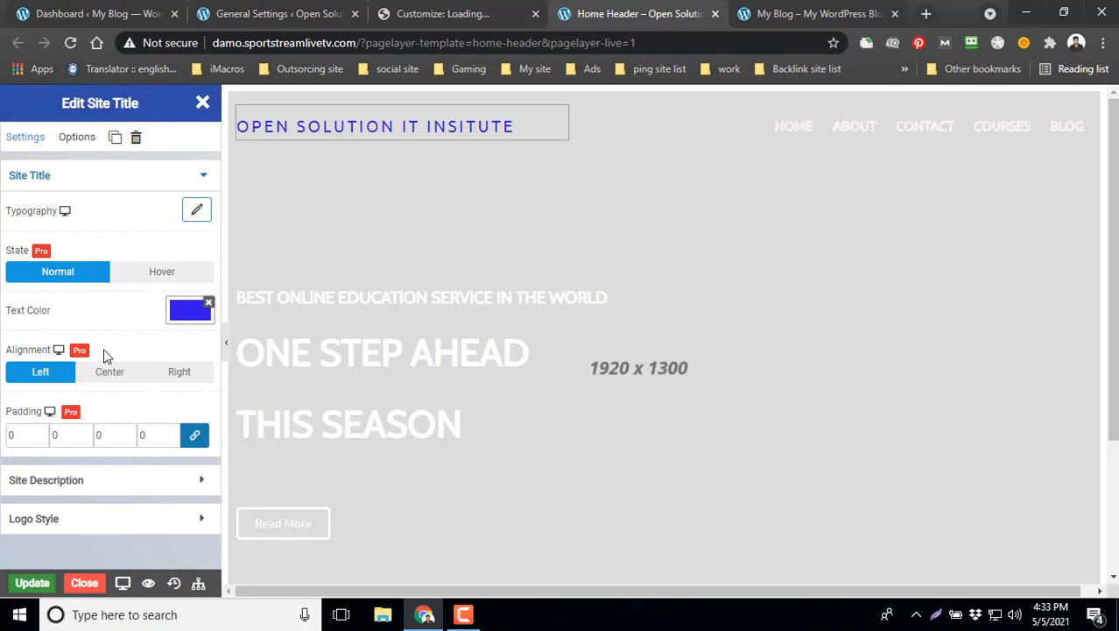
click(160, 273)
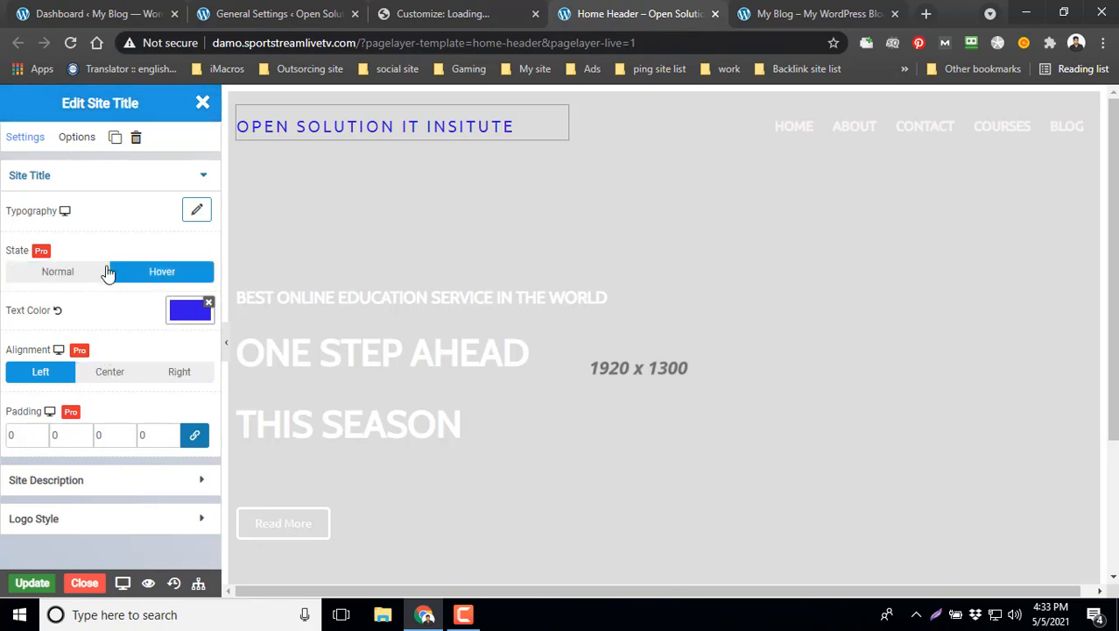
click(61, 275)
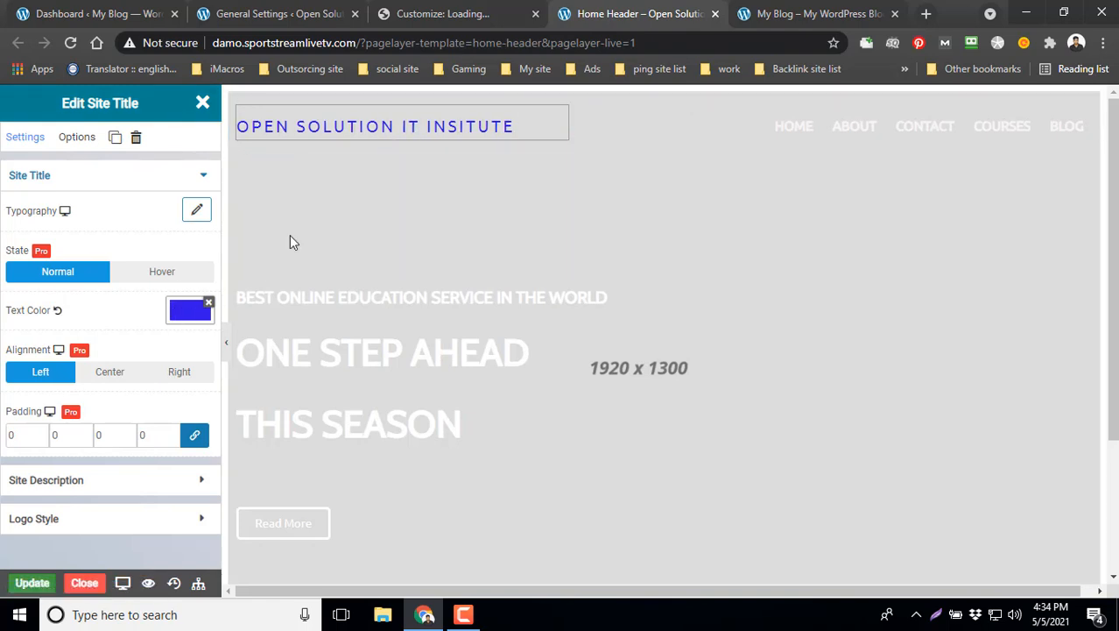
Set the site title's Hover text color to a faint, nearly transparent grey.
click(174, 278)
click(189, 321)
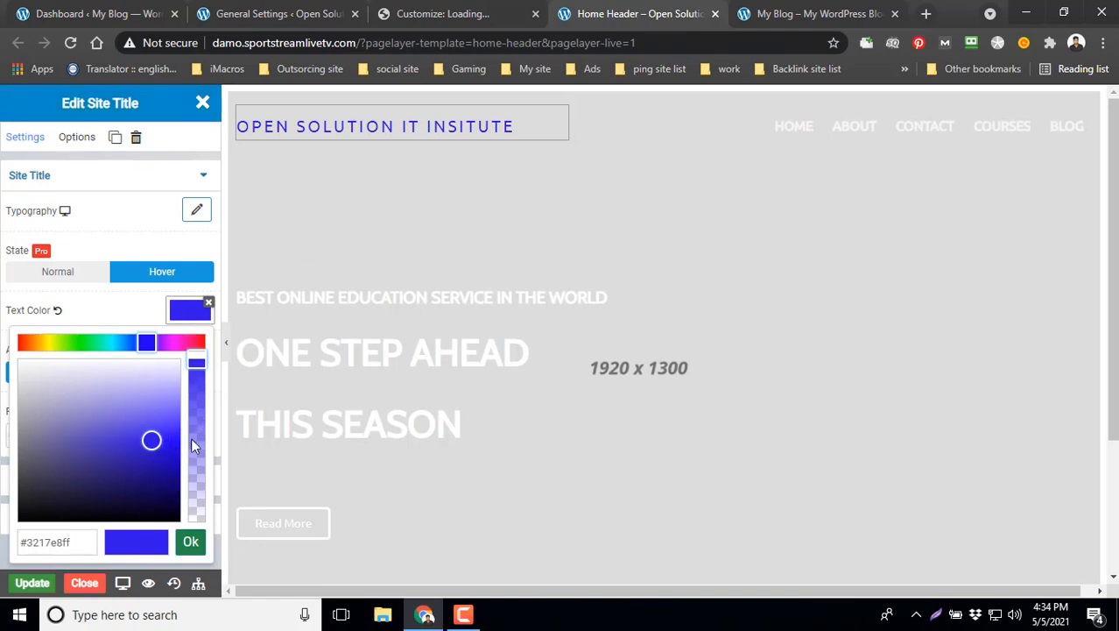
drag(192, 440, 192, 519)
mouse_move(151, 470)
mouse_down()
mouse_move(20, 534)
mouse_move(50, 484)
mouse_move(82, 488)
mouse_move(68, 505)
mouse_up()
click(191, 541)
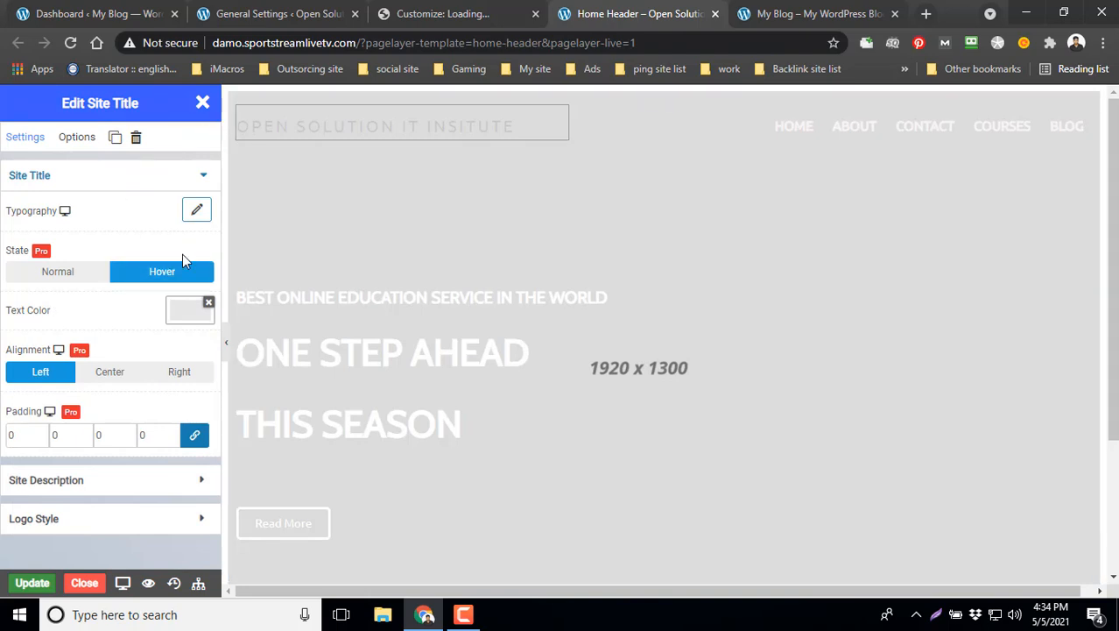
Try a faint, nearly transparent violet #6451e71b as the site title's Normal text color.
click(196, 211)
click(197, 211)
click(70, 277)
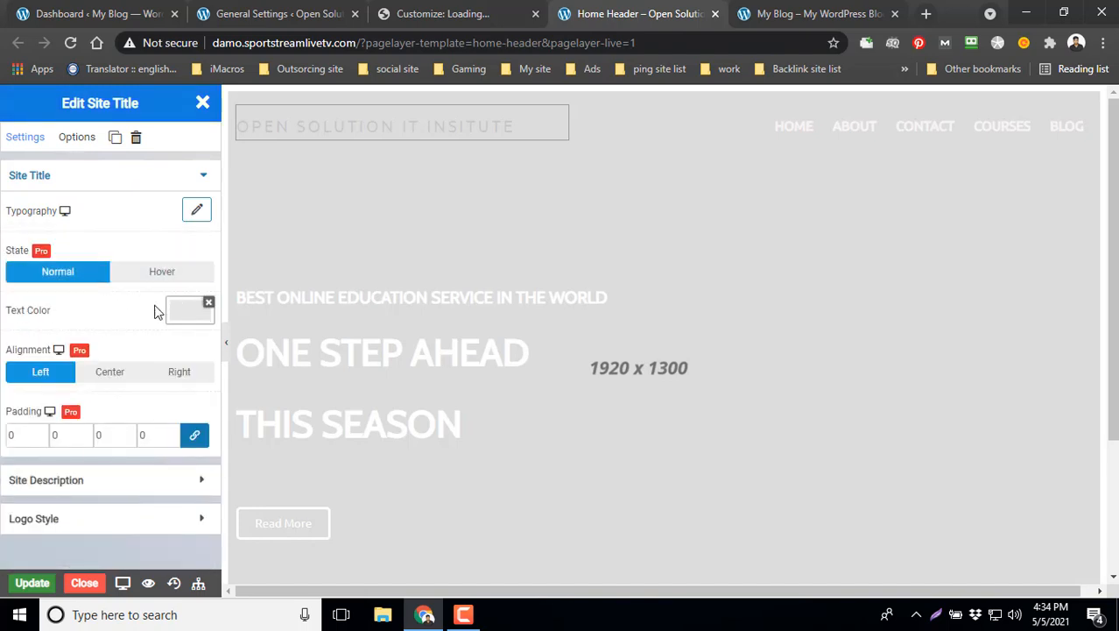
click(198, 320)
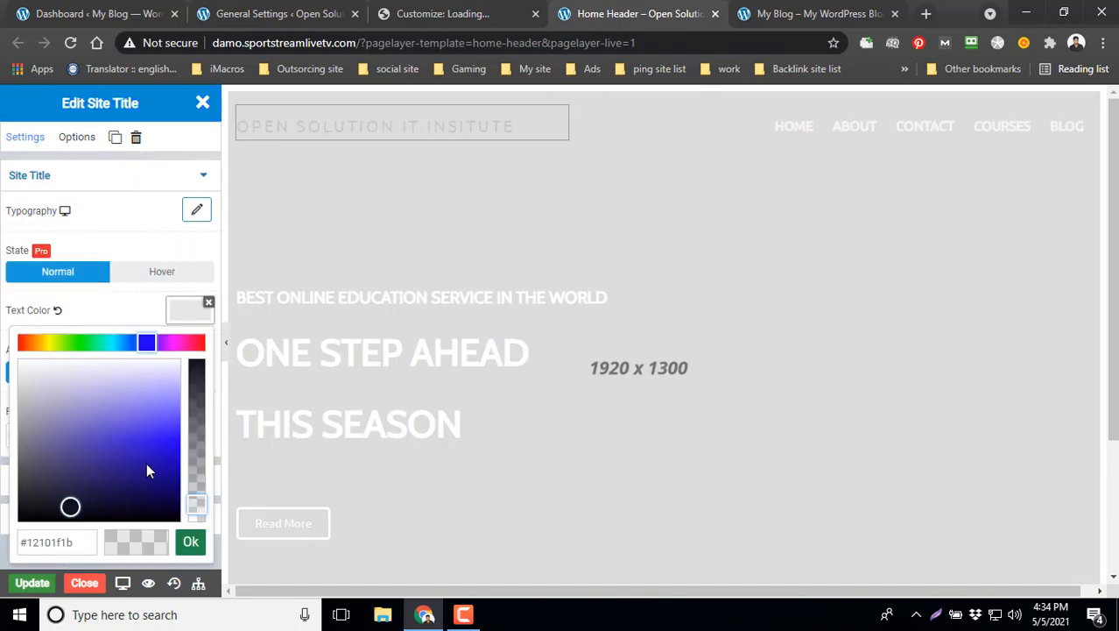
drag(162, 430, 141, 422)
click(191, 542)
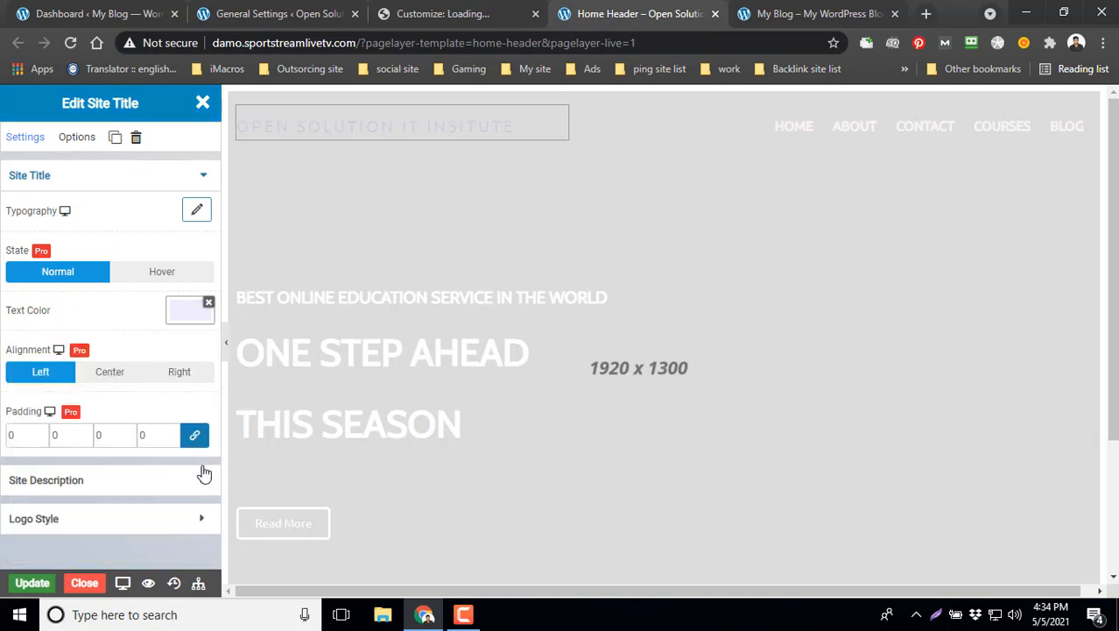
Set the site title's Normal text color to purple #7537ecfb, glance at its typography options and close the title's settings.
click(196, 325)
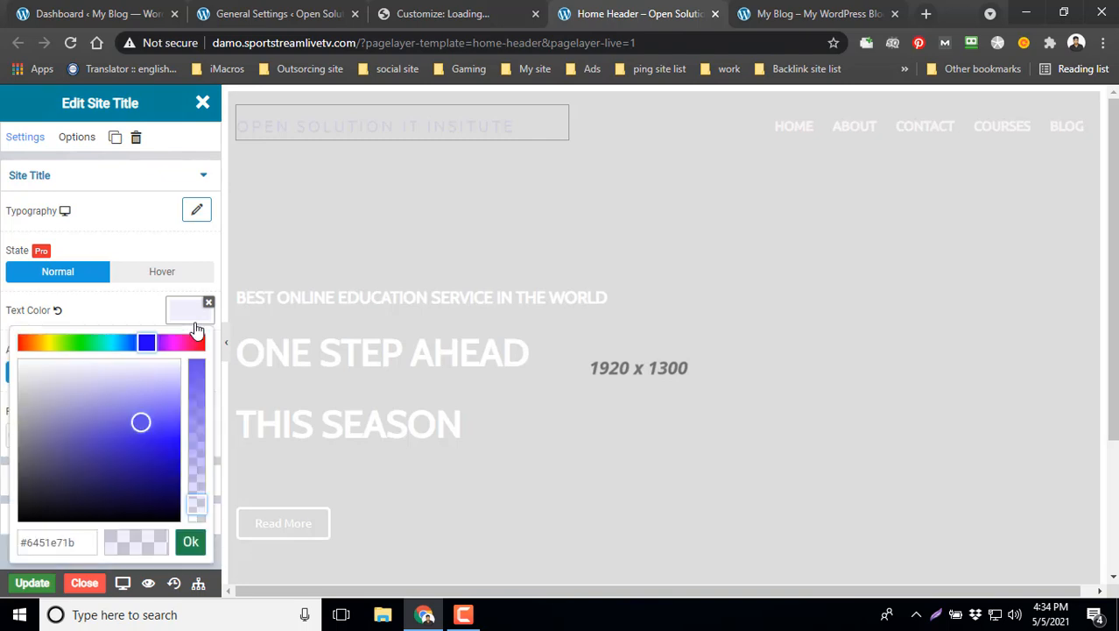
drag(133, 342, 124, 342)
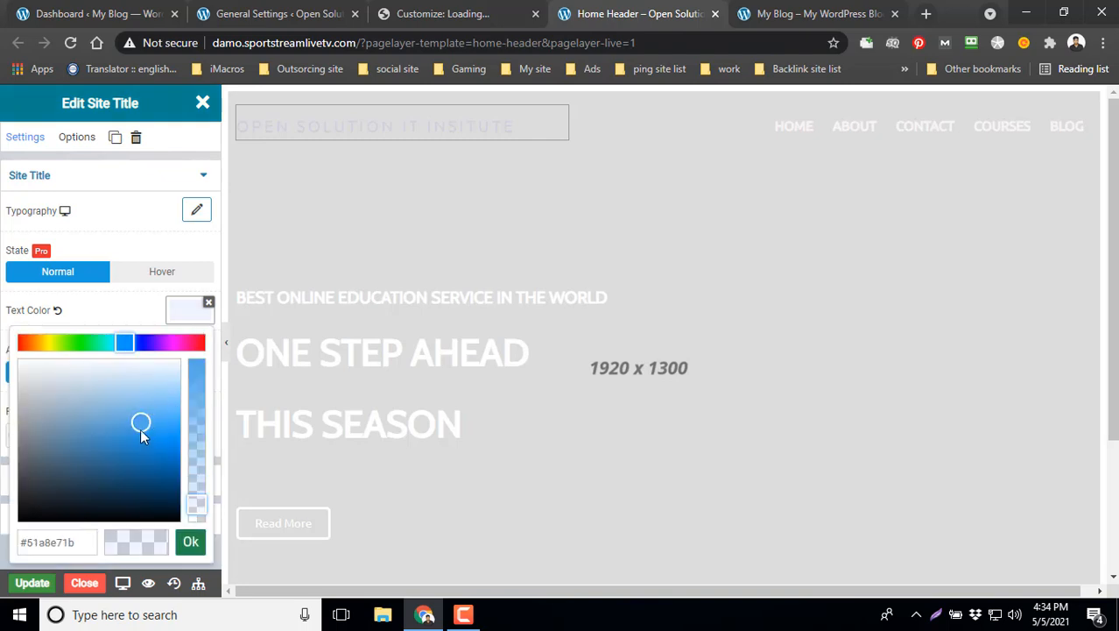
drag(140, 429, 142, 441)
click(191, 365)
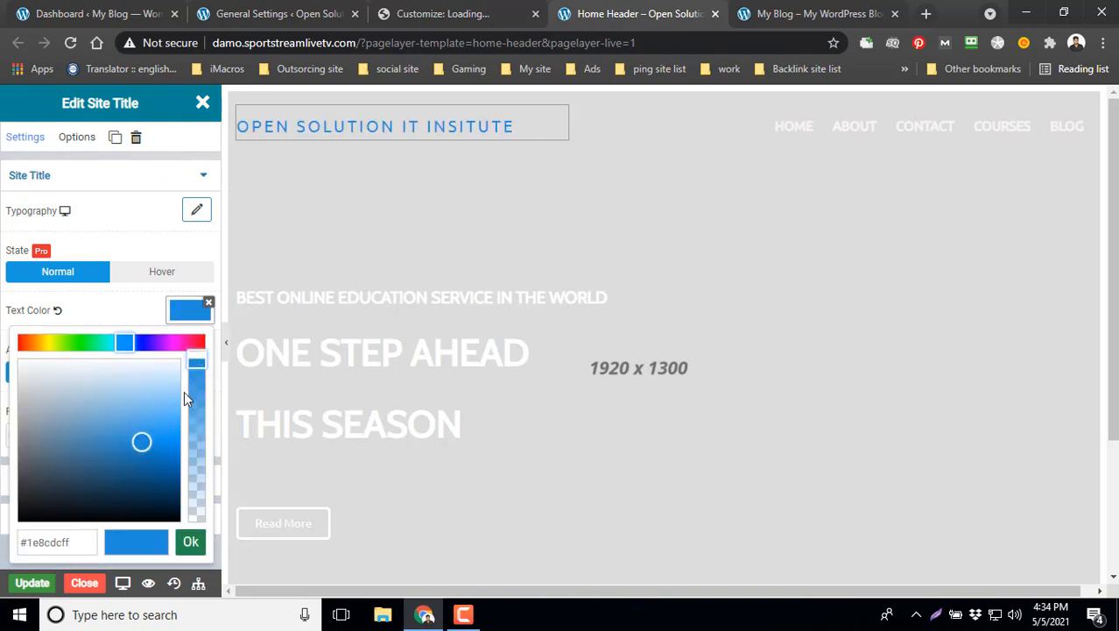
drag(196, 369, 196, 361)
click(154, 342)
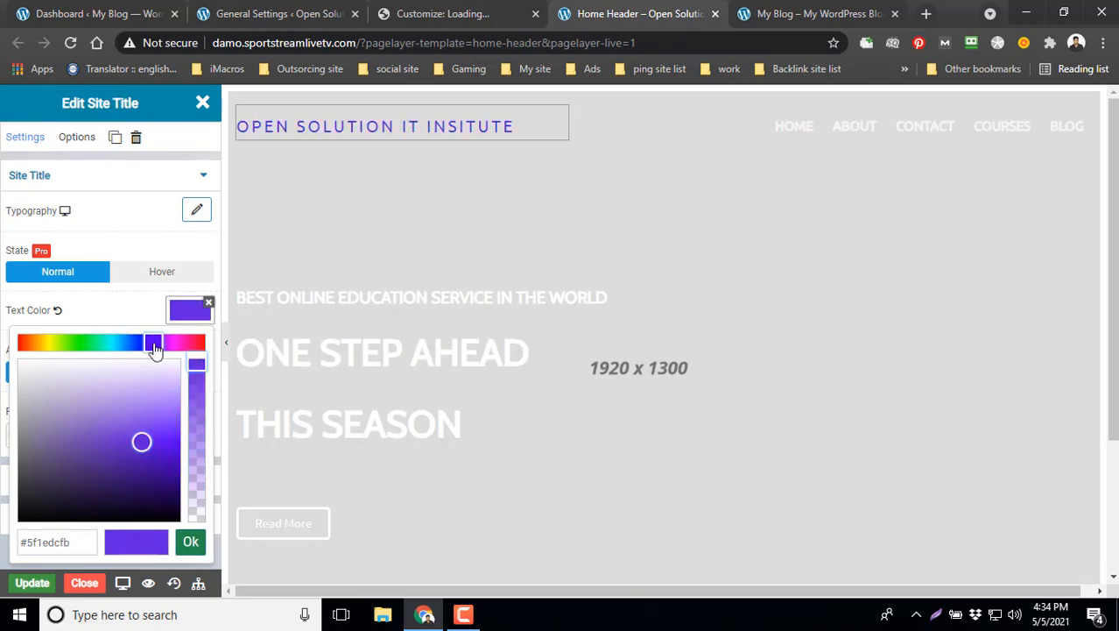
click(135, 451)
click(151, 428)
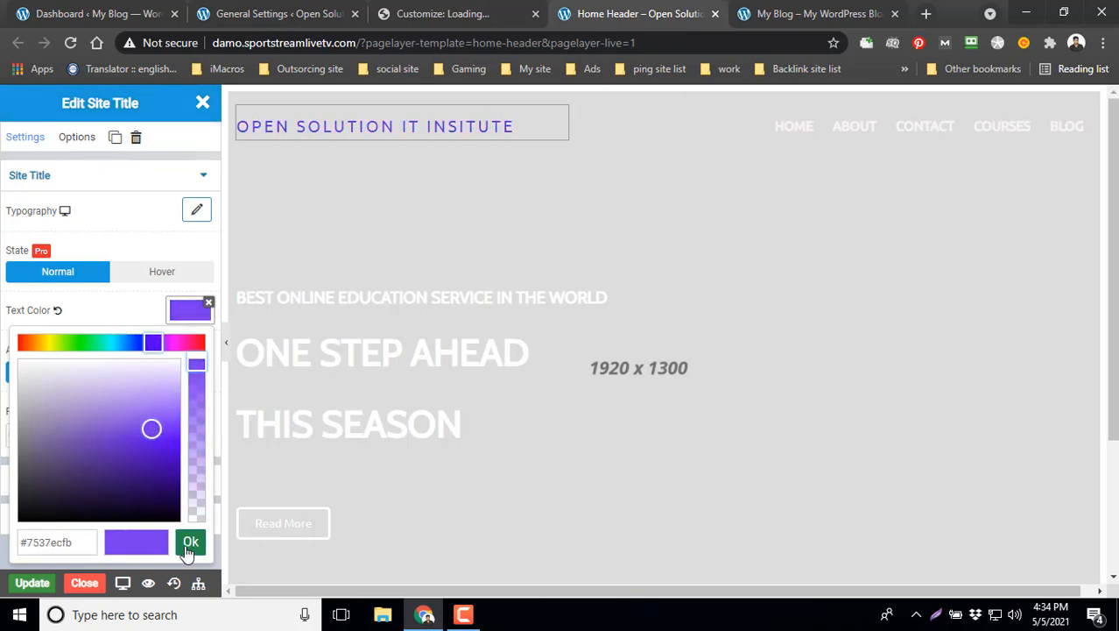
click(189, 543)
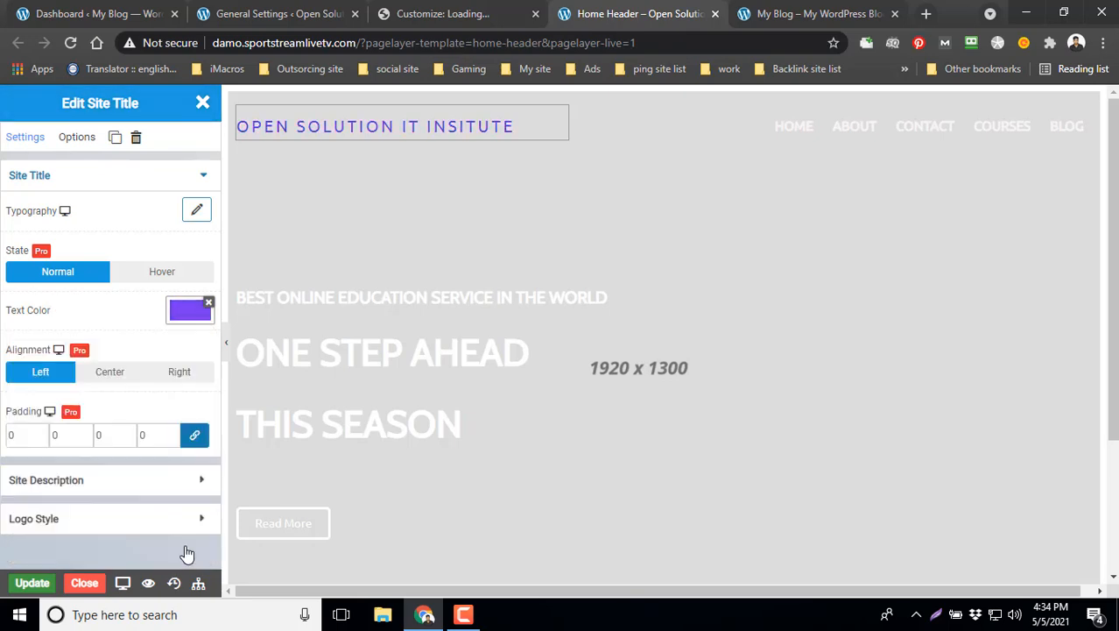
click(198, 212)
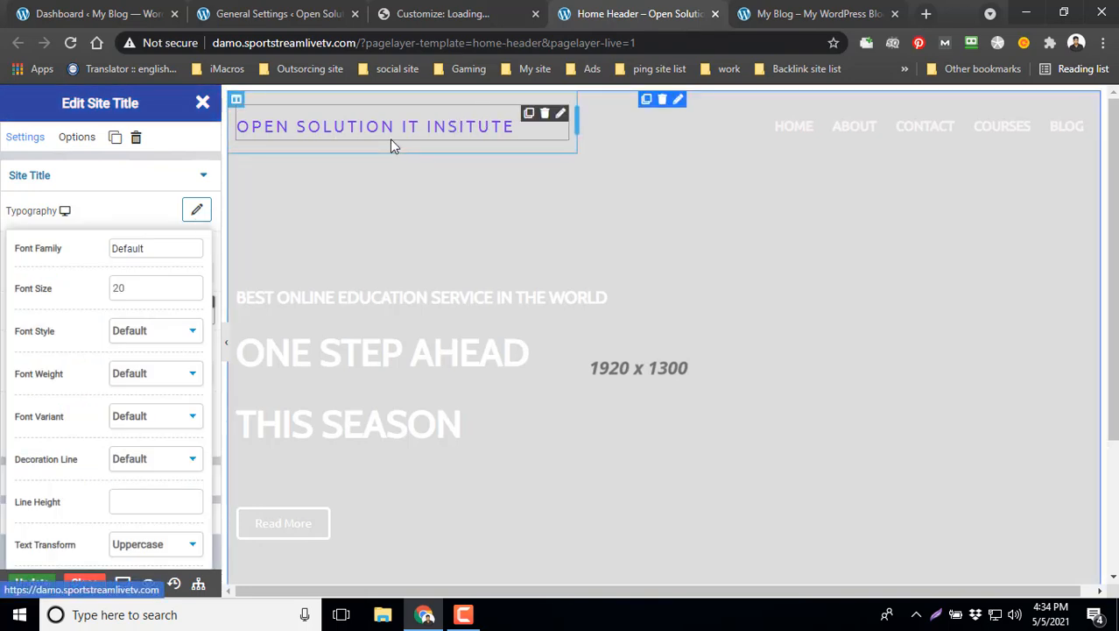
click(202, 102)
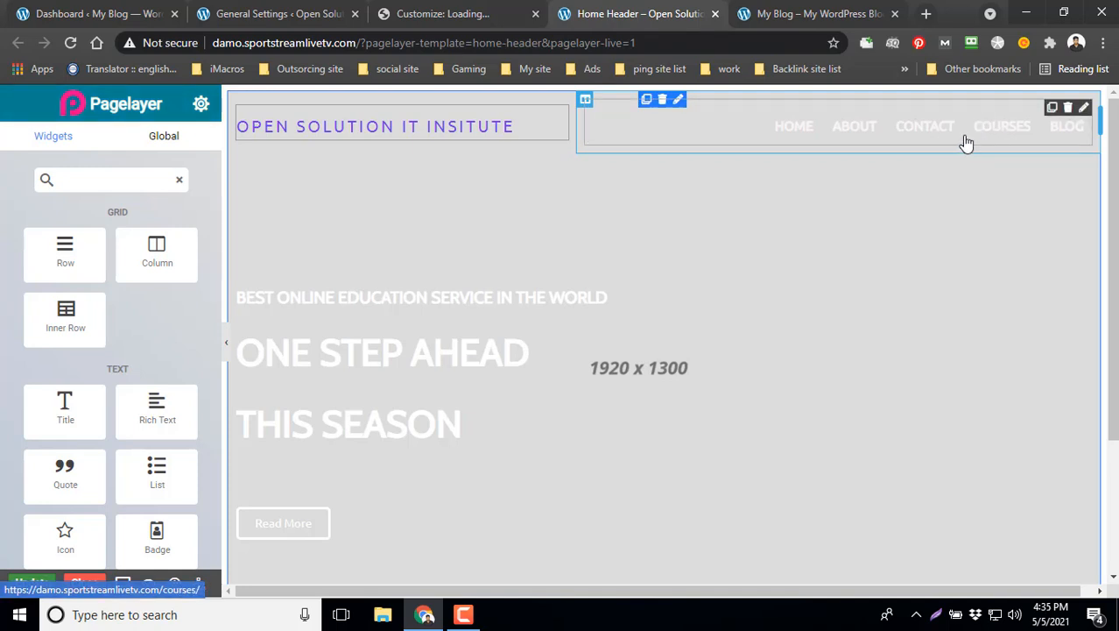
Look over the Appearance submenu in the WordPress admin and the live blog page, and return to the home header editor.
click(279, 13)
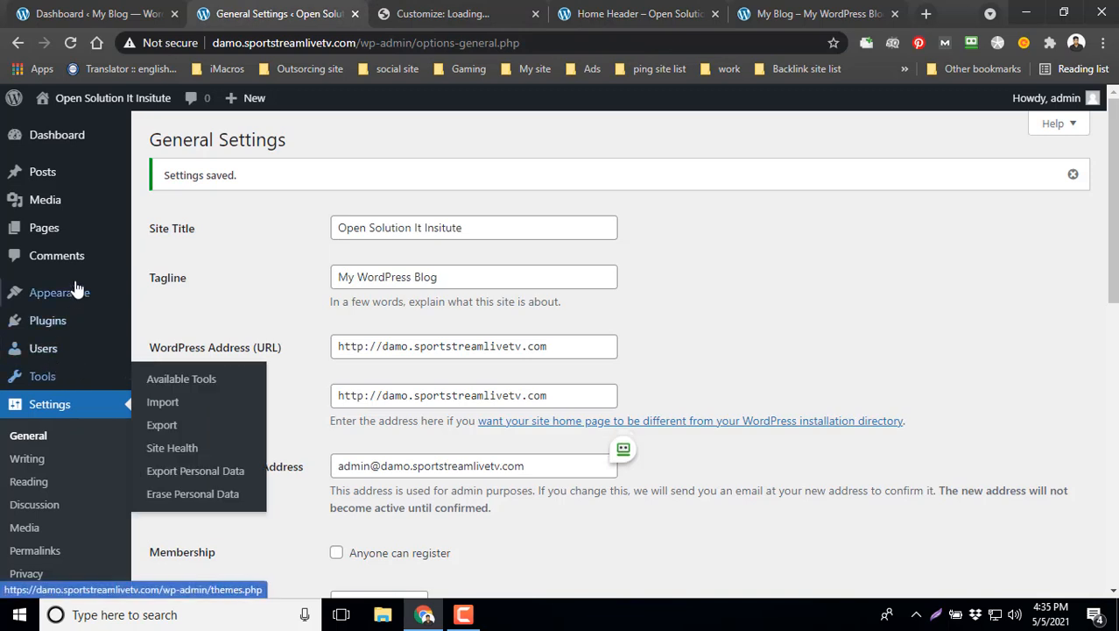
mouse_move(77, 294)
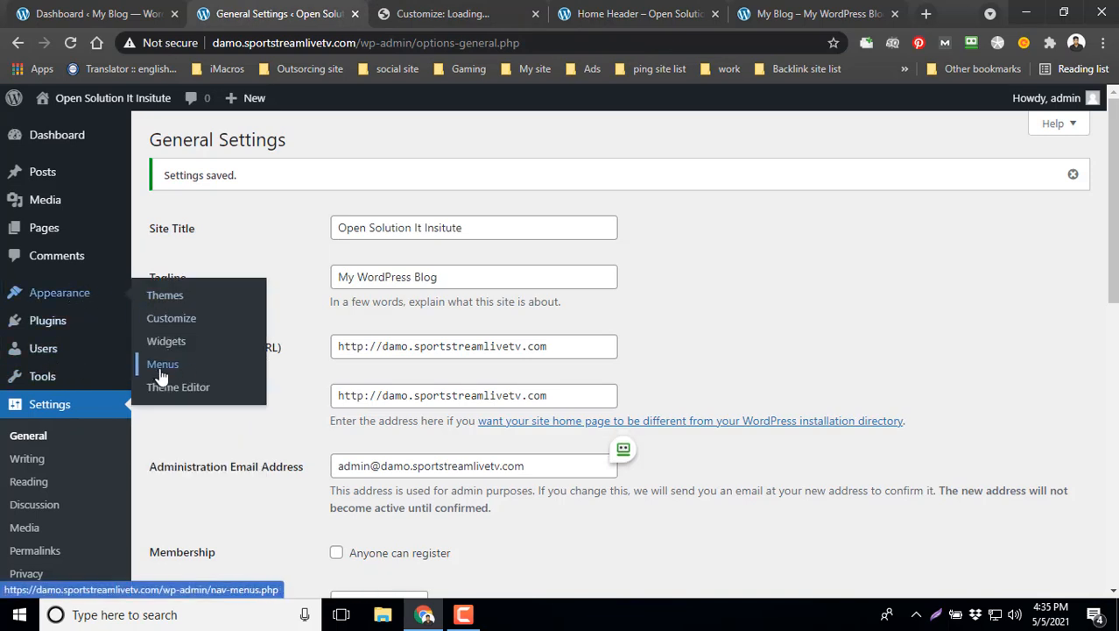
click(793, 16)
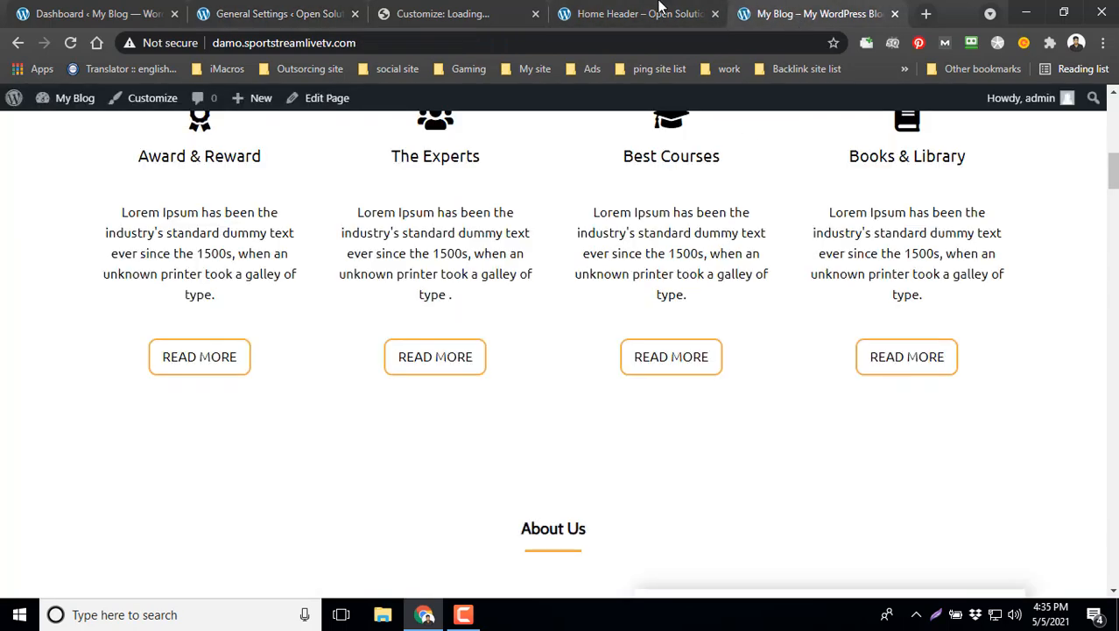
click(659, 10)
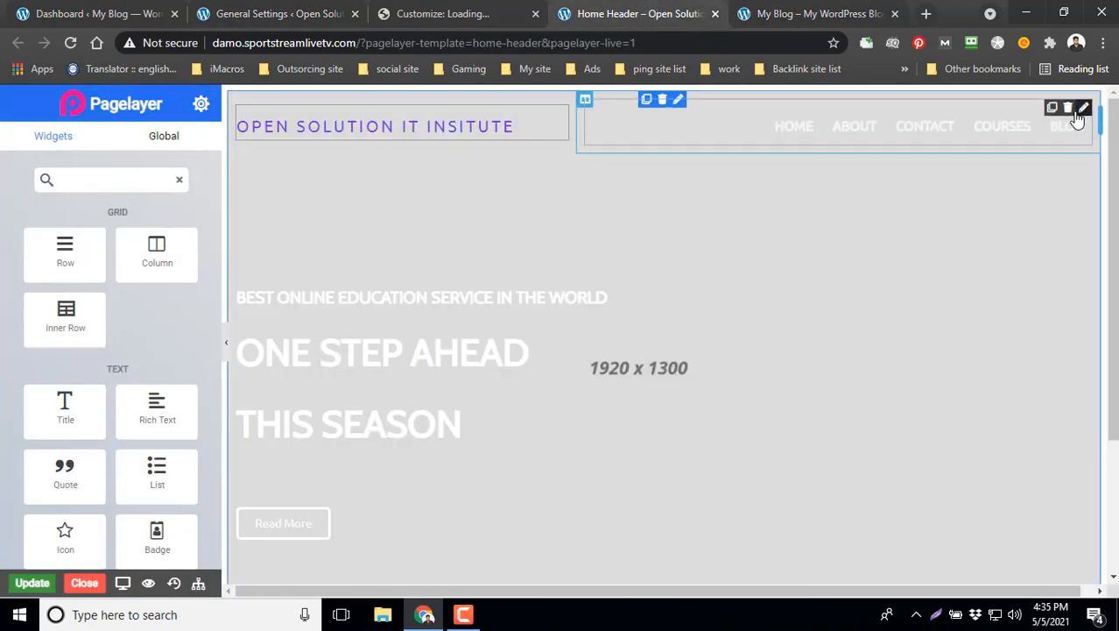
Open the header's primary menu settings and review the available menus, layout, pointer, animation and list style options.
click(988, 145)
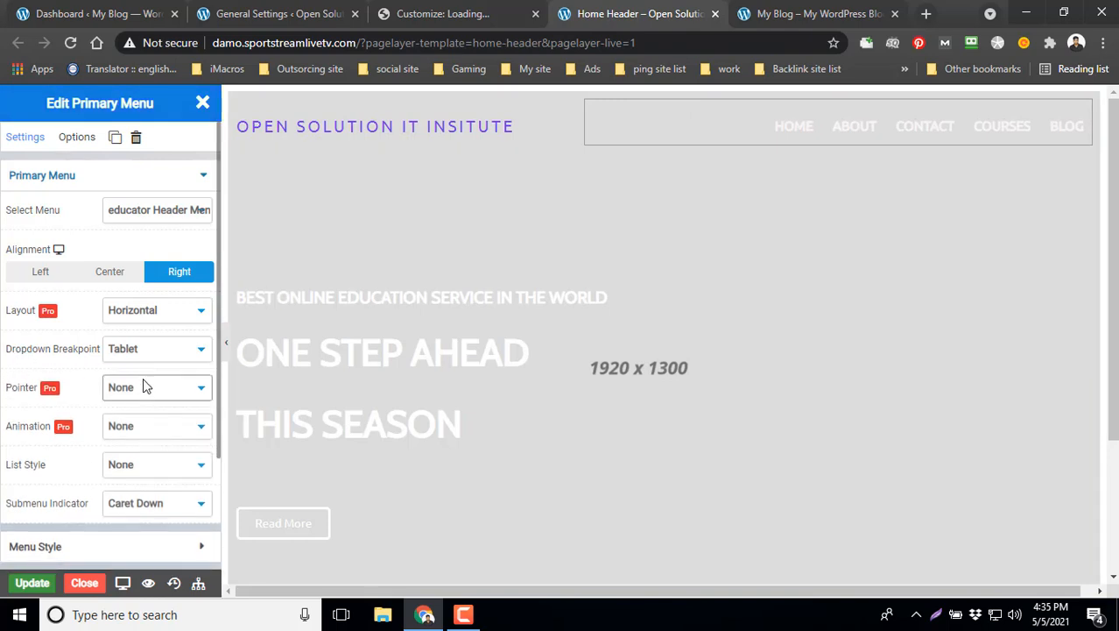
click(150, 218)
click(151, 223)
scroll(159, 314, down, 1)
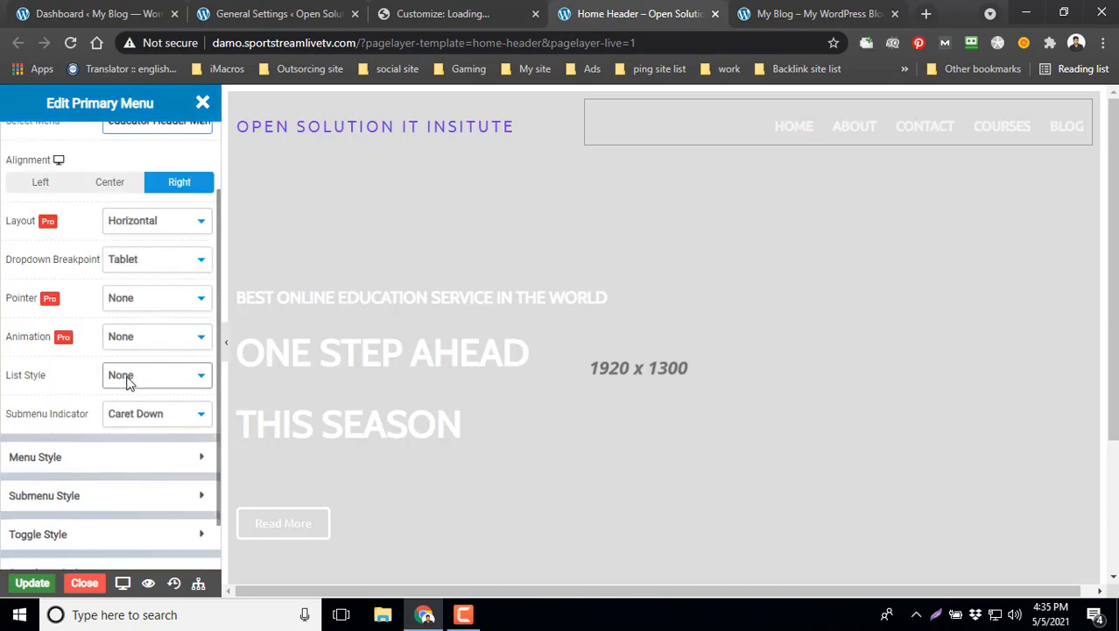
scroll(140, 368, up, 1)
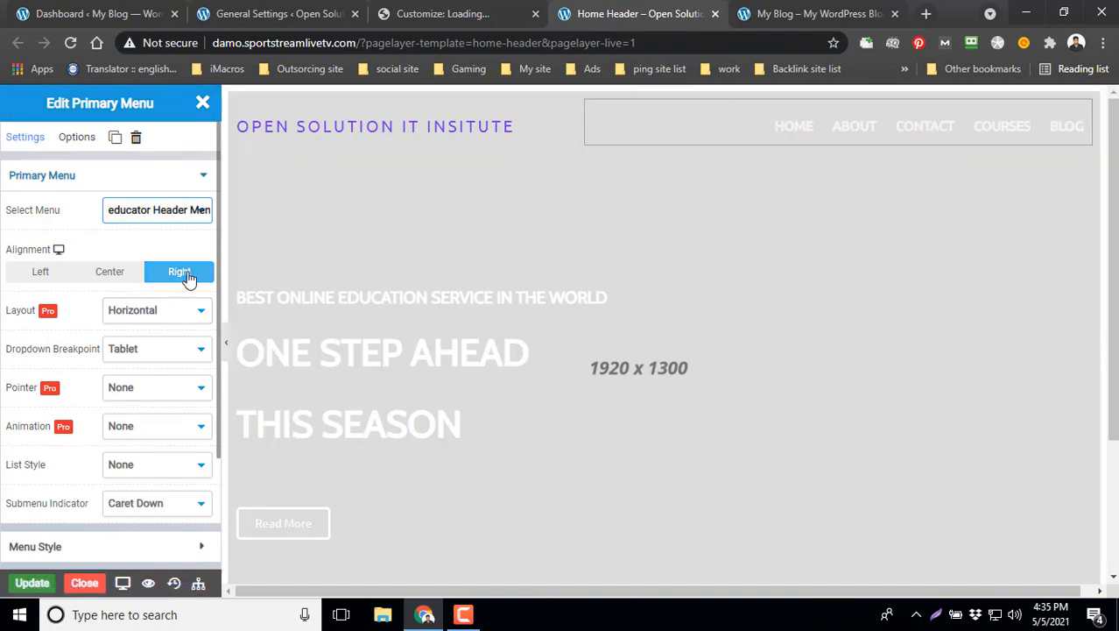
Try Center alignment for the primary menu, return it to Right and look over the header page.
click(105, 273)
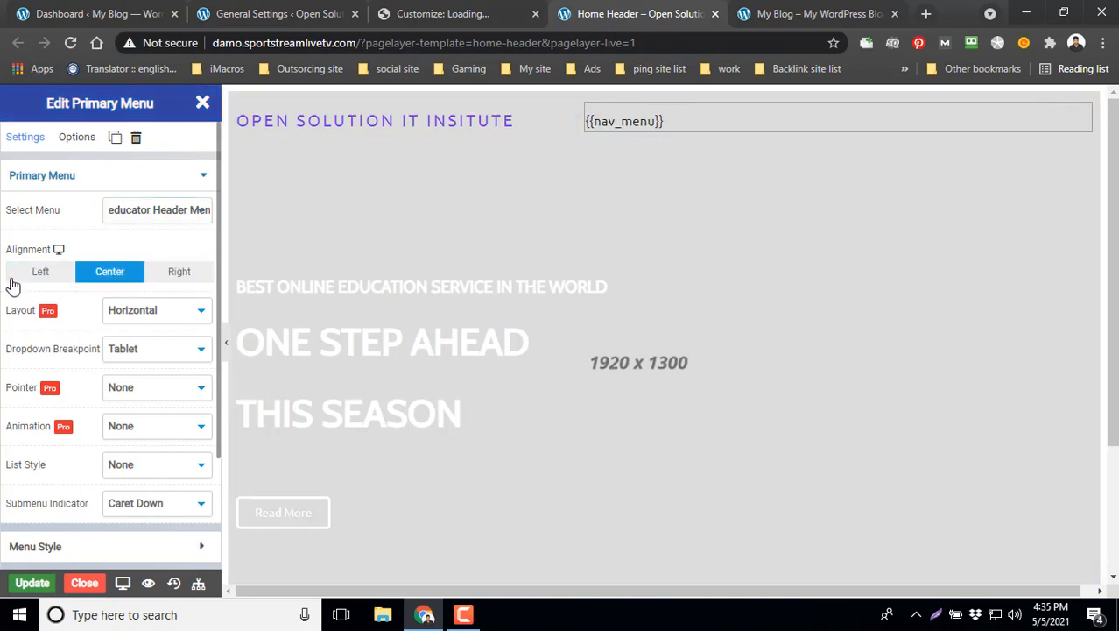
click(186, 277)
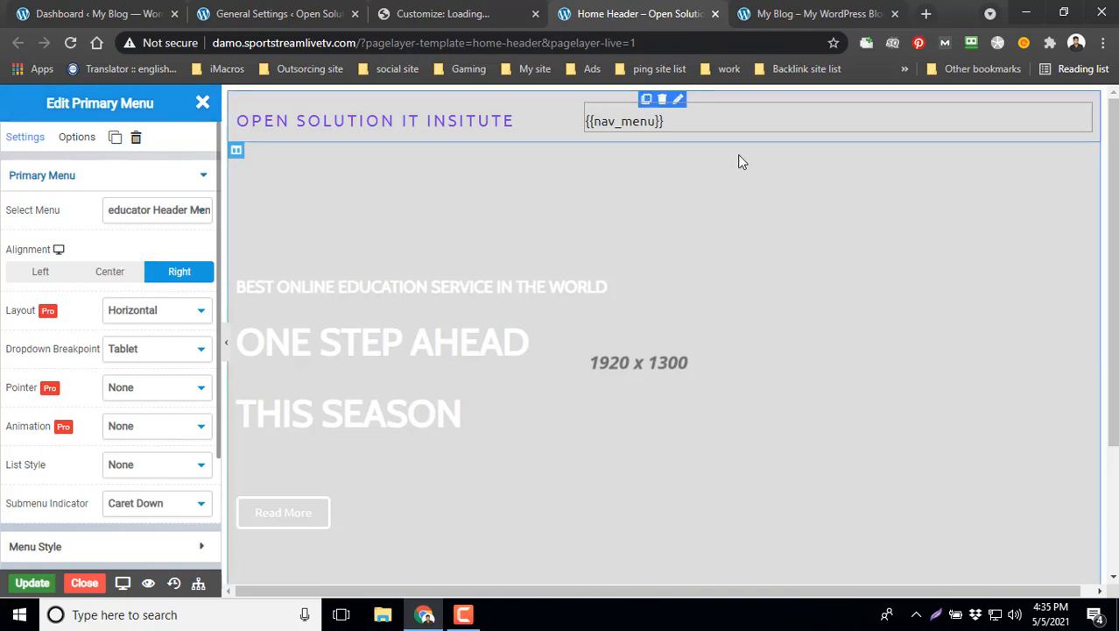
scroll(737, 158, down, 2)
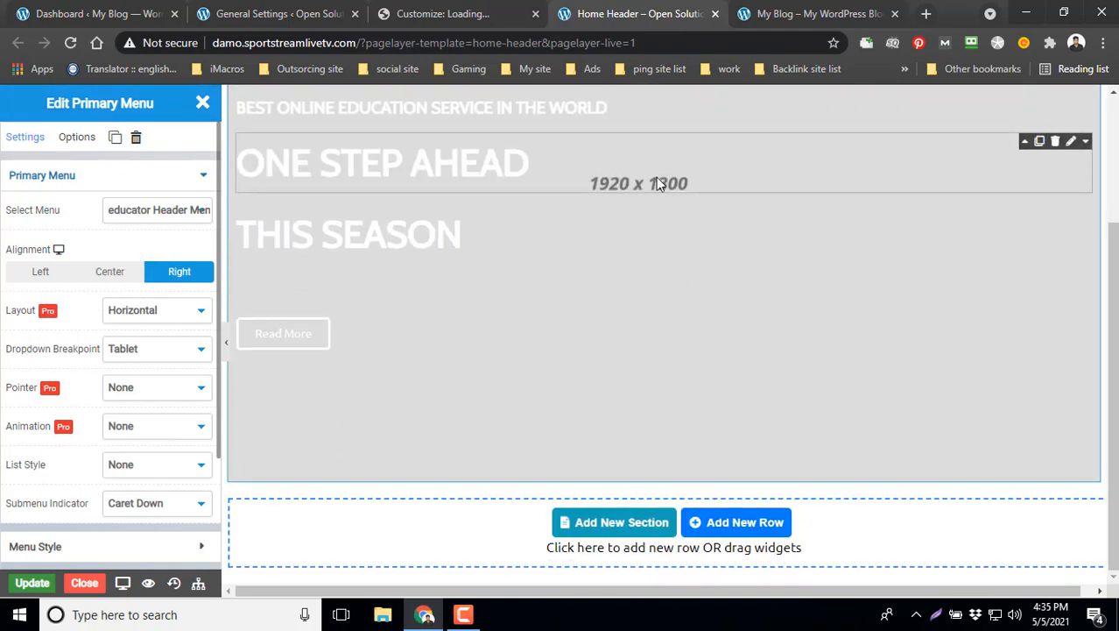
scroll(738, 182, up, 2)
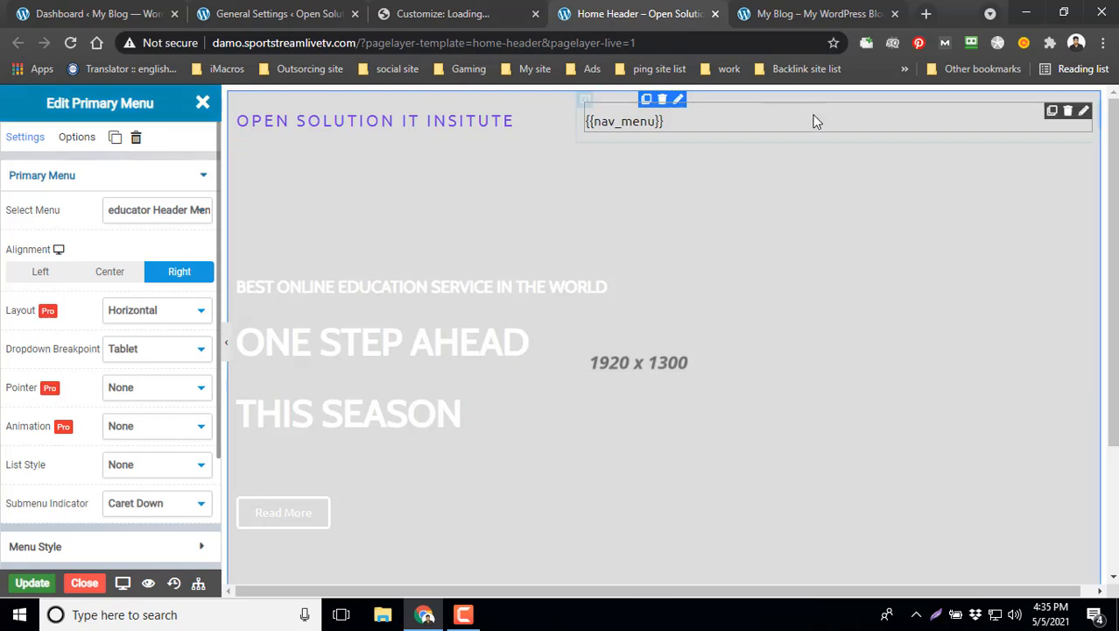
Reopen the primary menu's settings, try Left alignment and return it to Right, keeping the educator header menu selected.
click(514, 215)
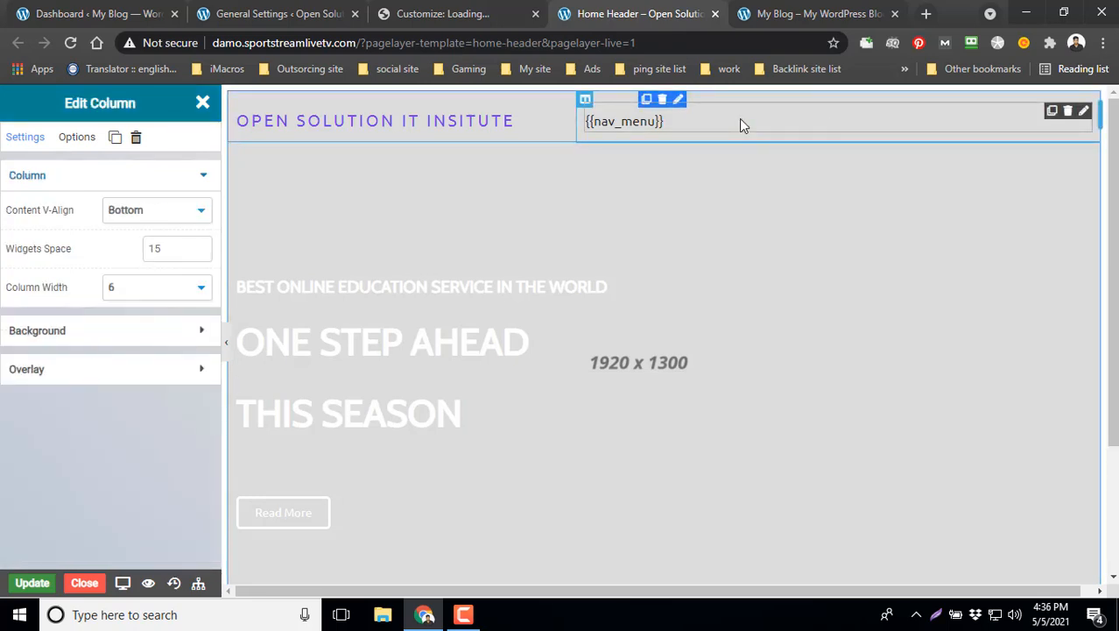
click(852, 109)
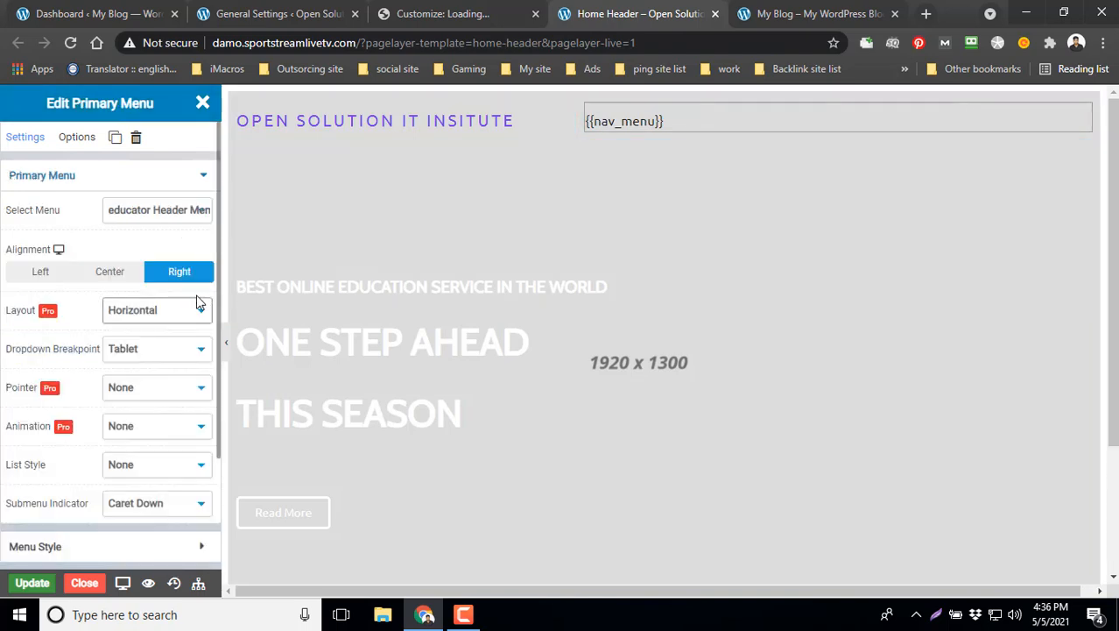
double_click(179, 273)
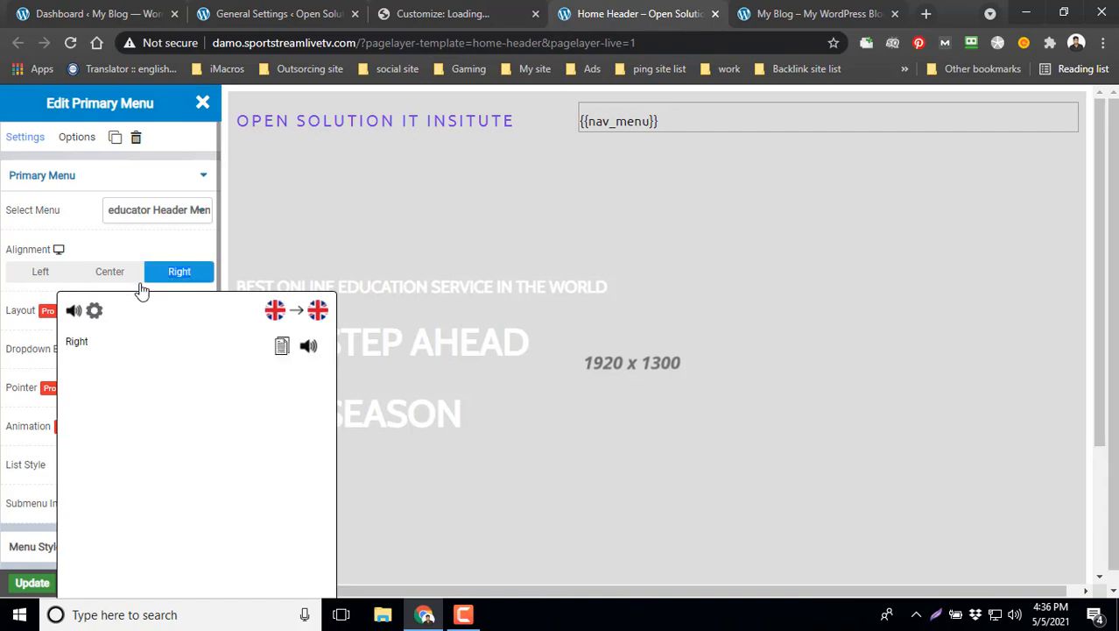
click(29, 275)
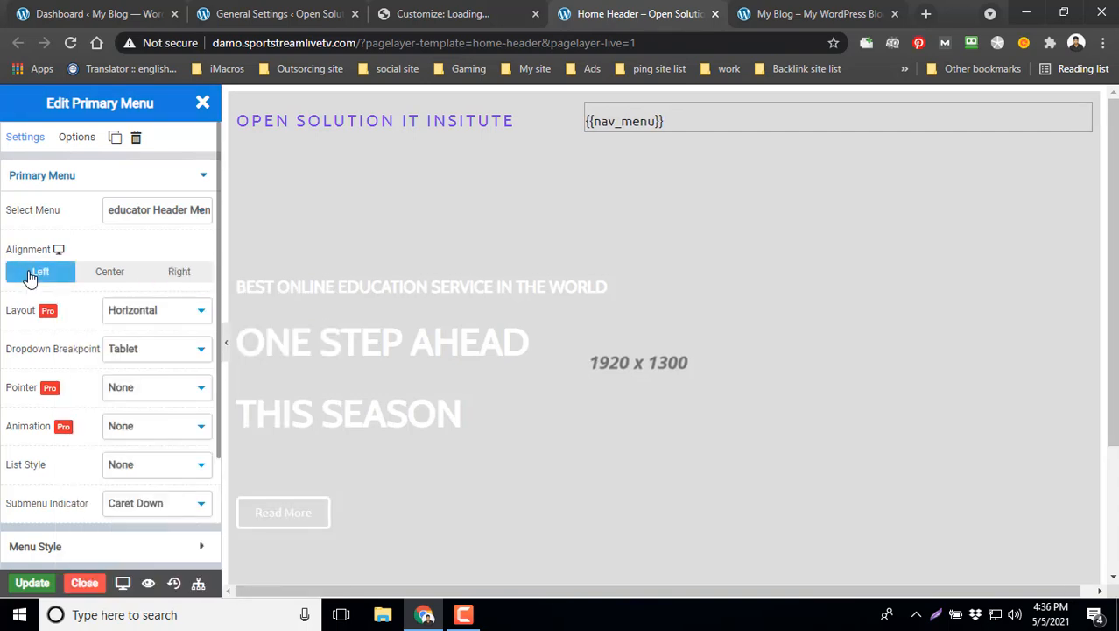
scroll(95, 355, down, 2)
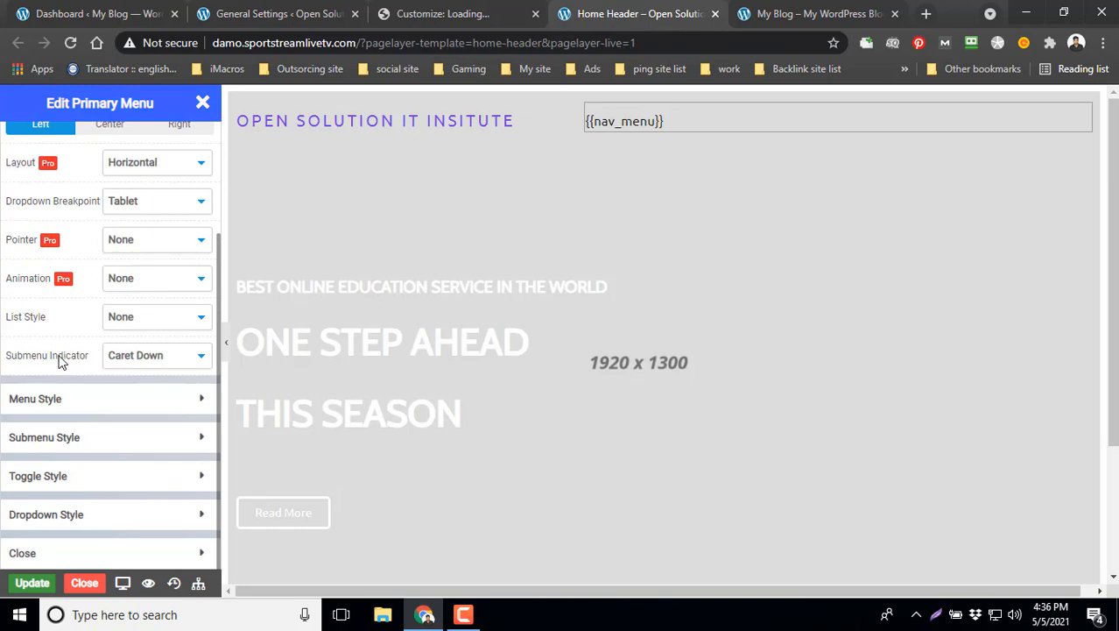
scroll(111, 364, up, 2)
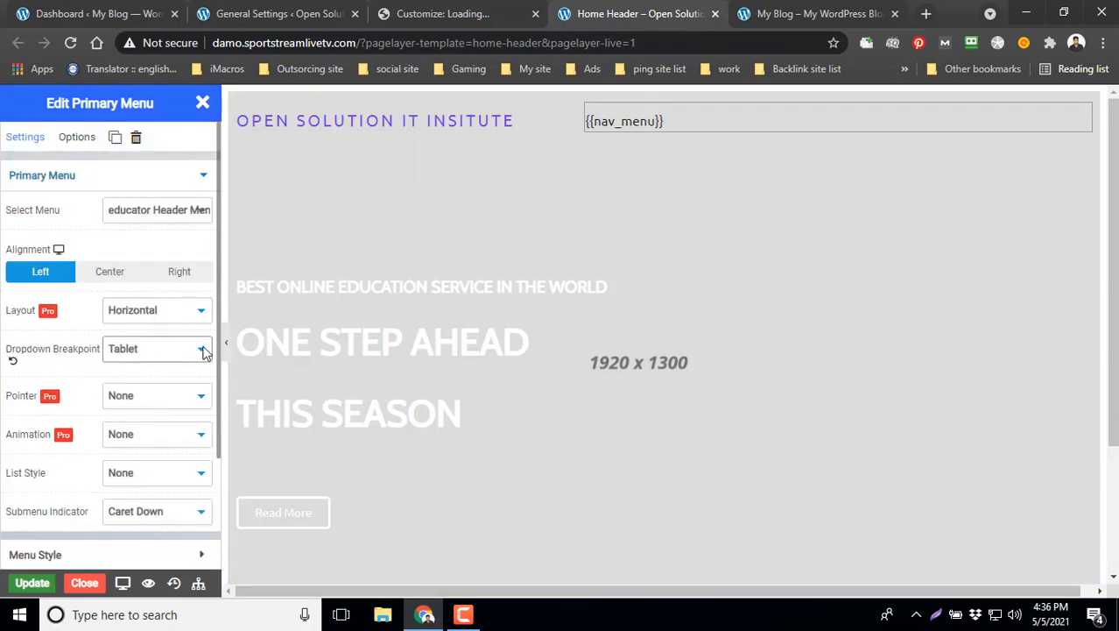
click(181, 275)
click(184, 276)
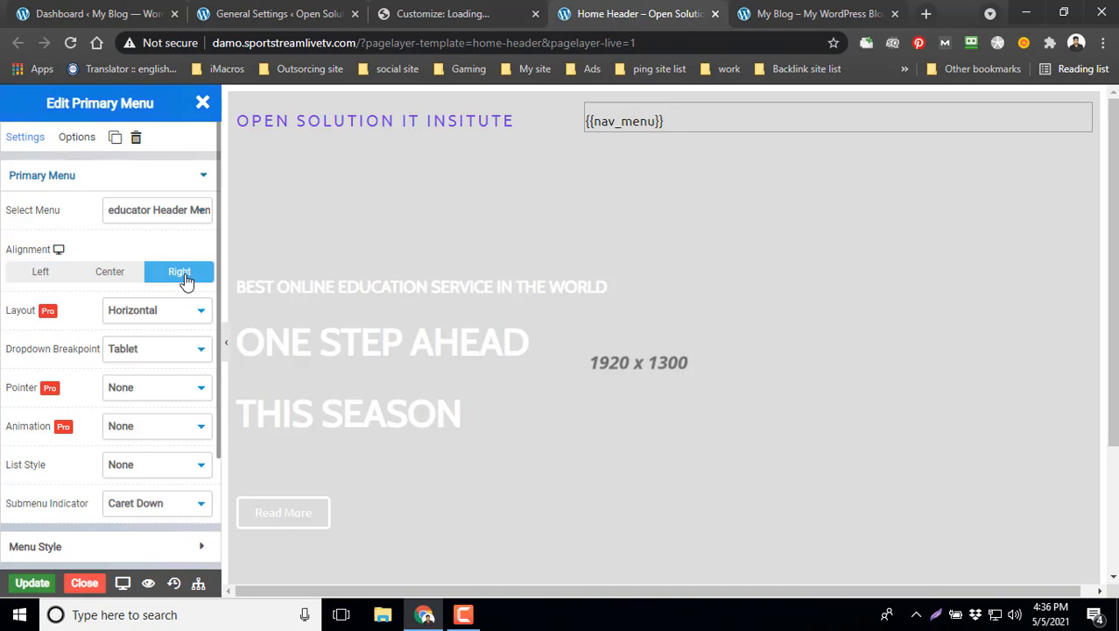
click(178, 211)
click(172, 231)
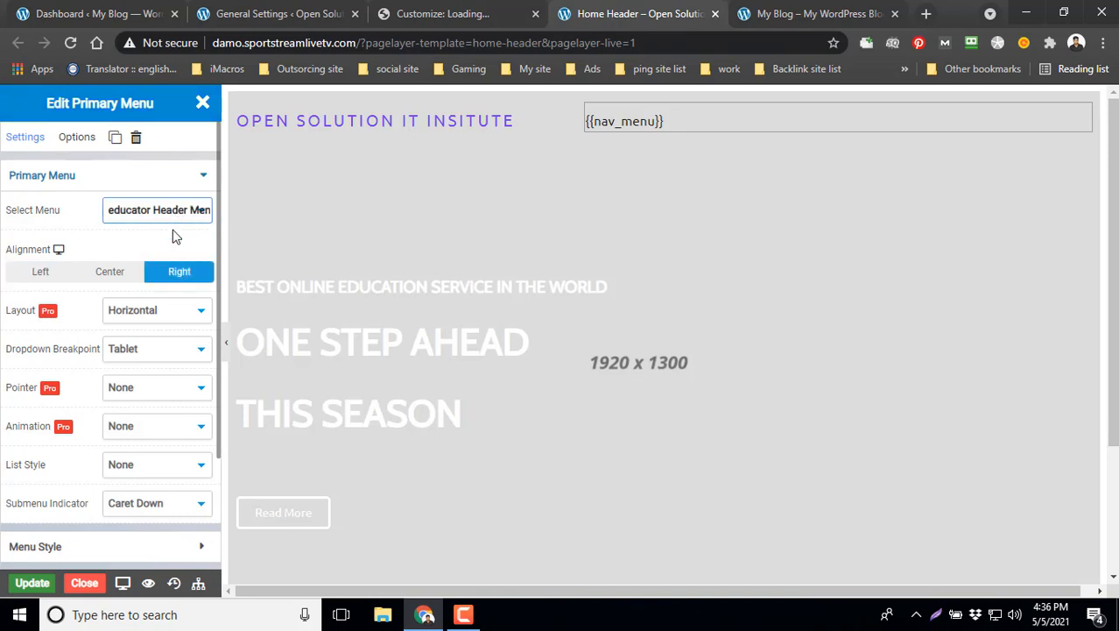
Reload the home header page without saving and proceed past the browser's privacy warning to the Pagelayer editor.
click(70, 43)
click(615, 136)
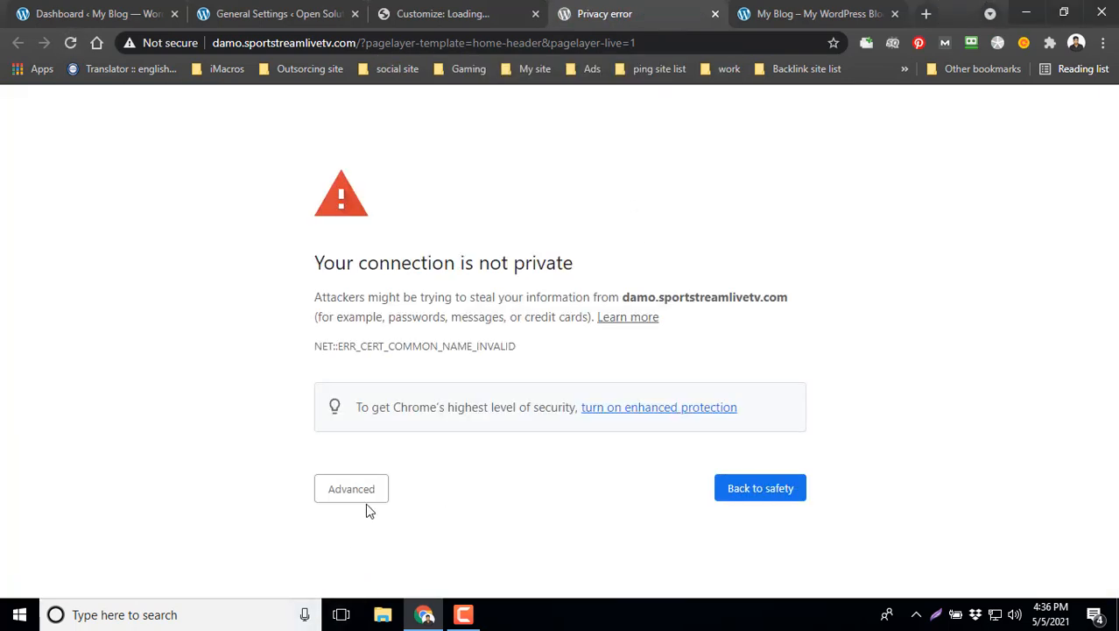
click(363, 497)
scroll(443, 521, down, 1)
click(448, 547)
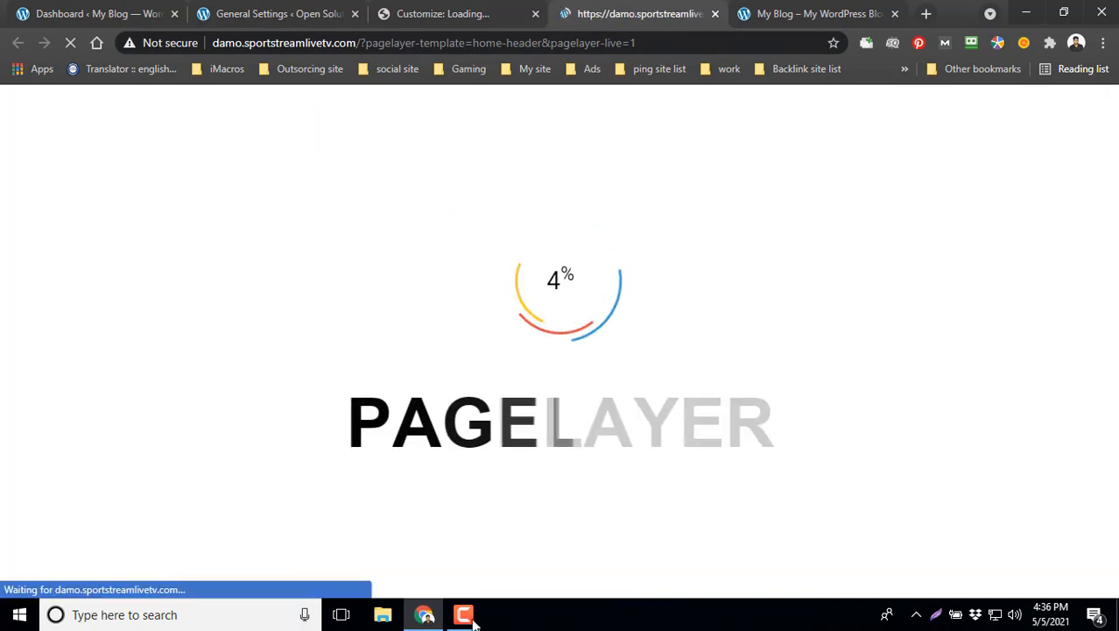
click(540, 615)
click(1040, 538)
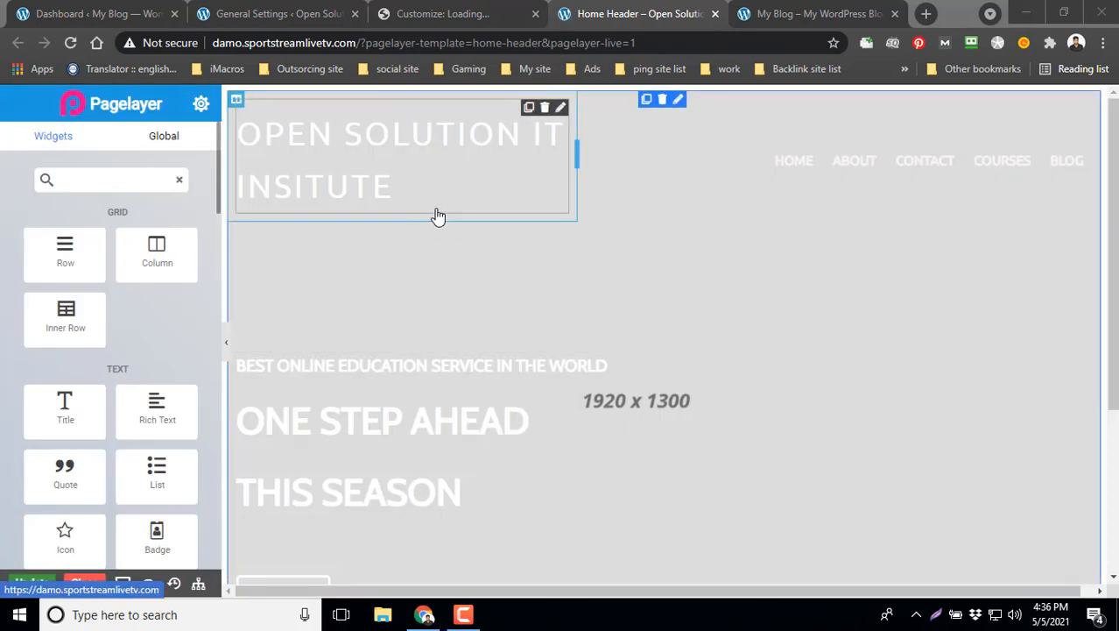
Set the font size of the header's site title to 20 in its typography settings.
click(561, 109)
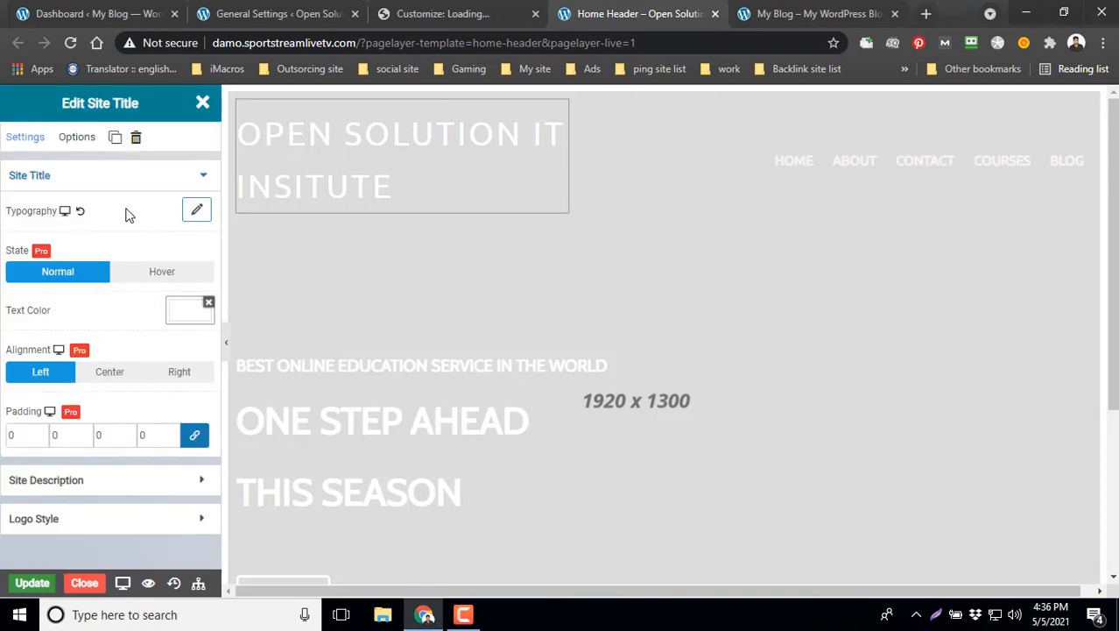
click(196, 209)
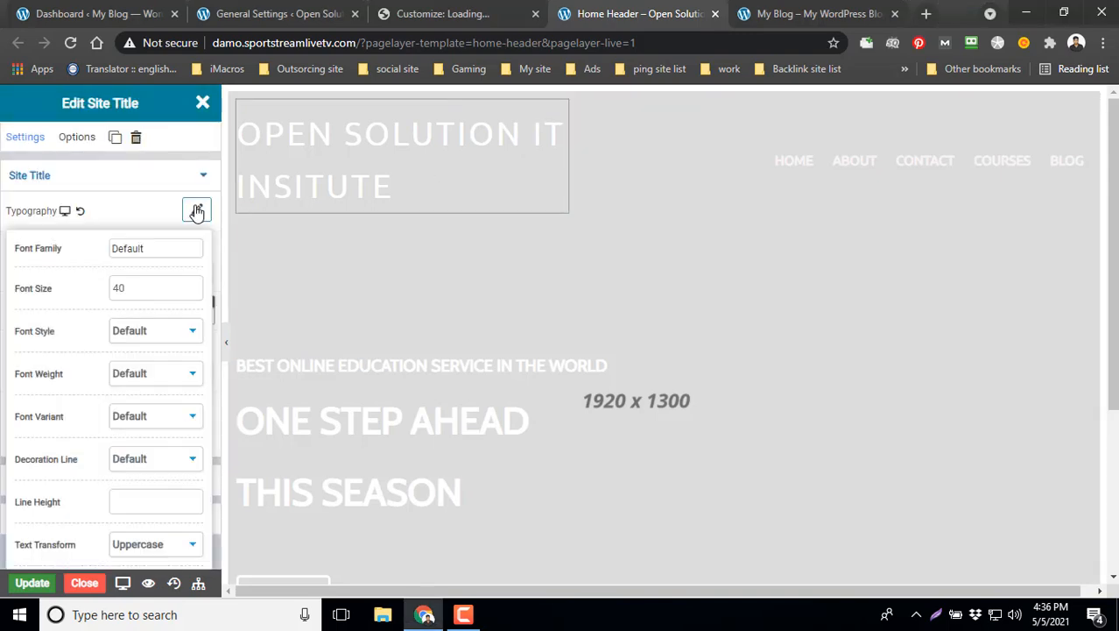
drag(155, 288, 77, 292)
text(20)
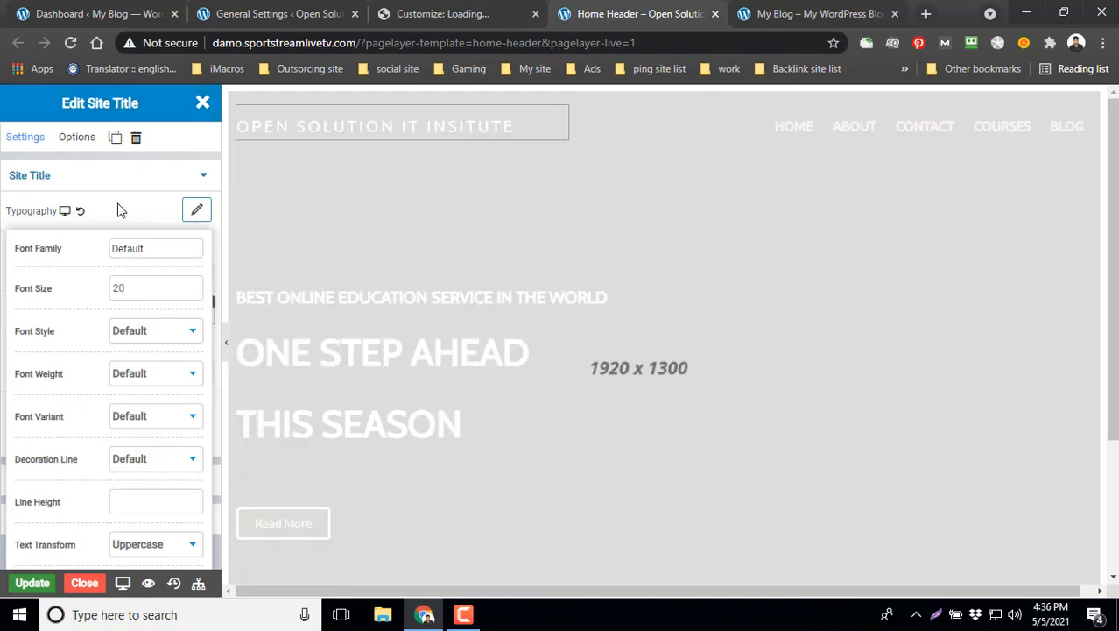
click(197, 209)
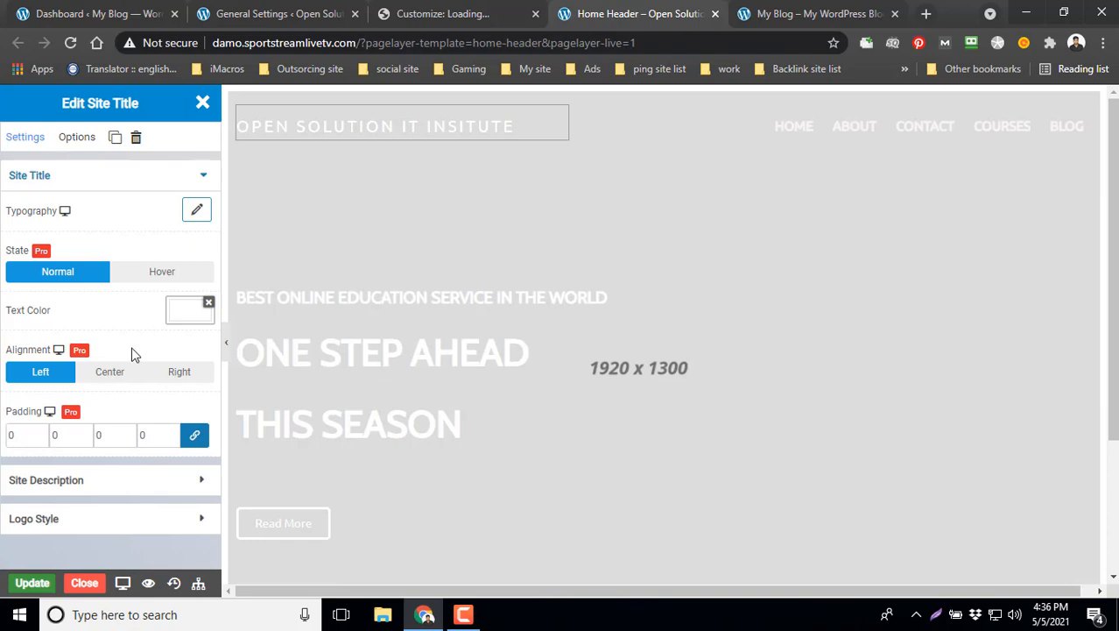
Change the site title's normal text color to the light violet-blue #817bf5ff and confirm it.
click(185, 310)
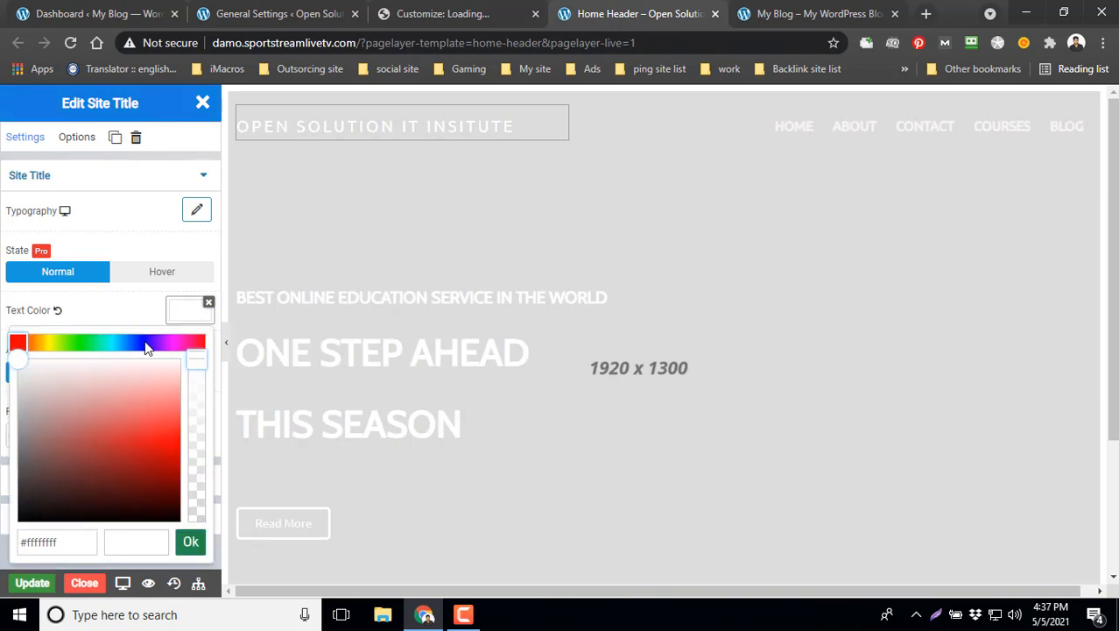
click(144, 343)
click(138, 412)
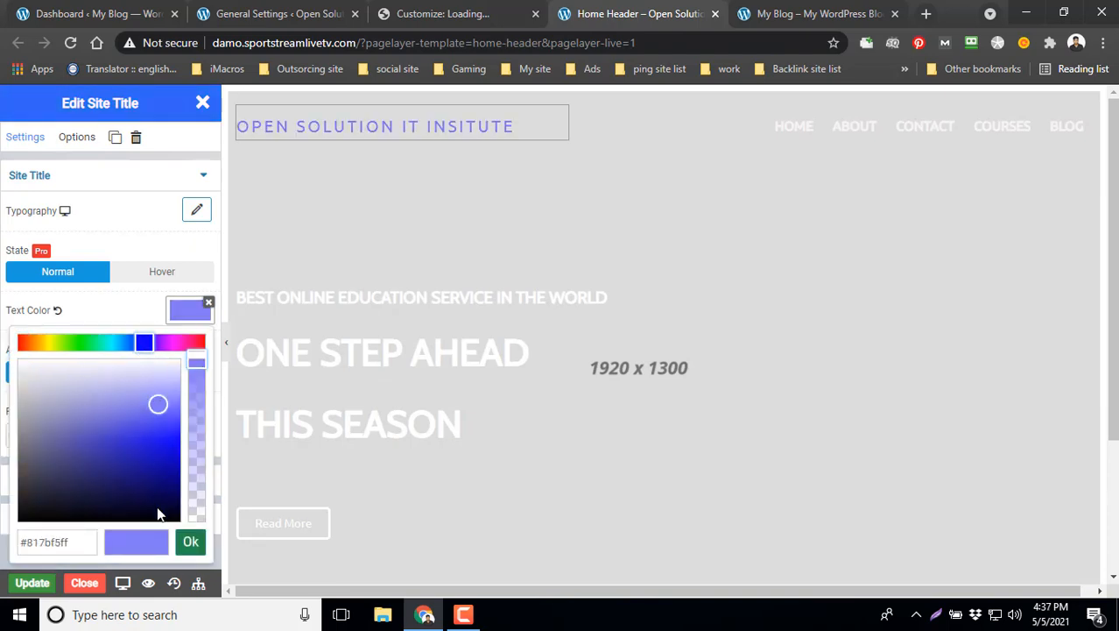
click(191, 541)
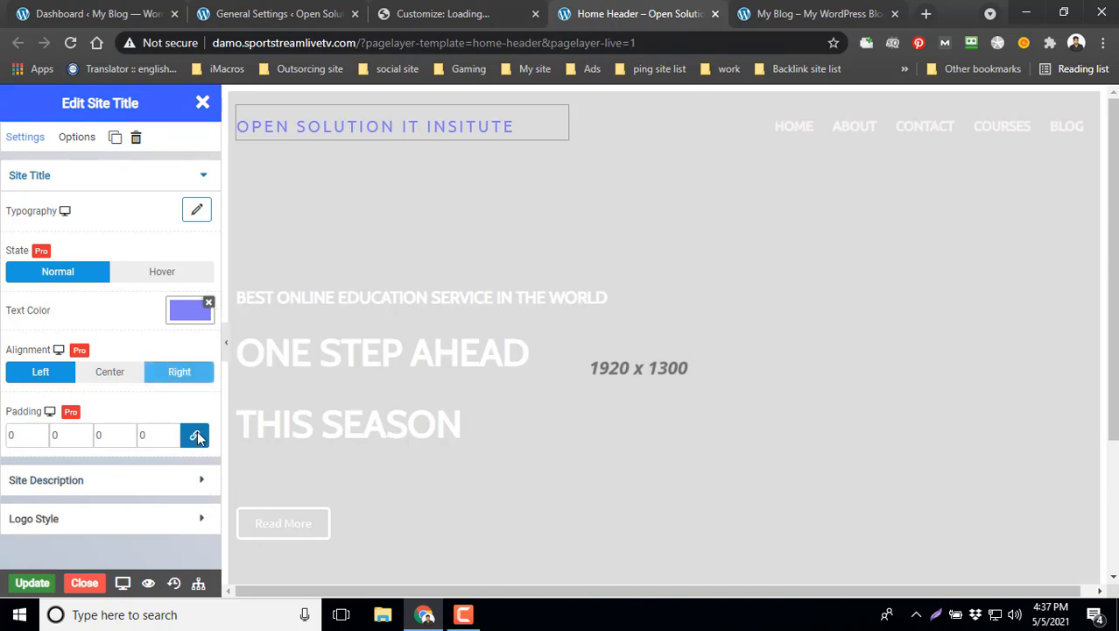
Duplicate the site title in the header and delete the extra copy.
click(115, 140)
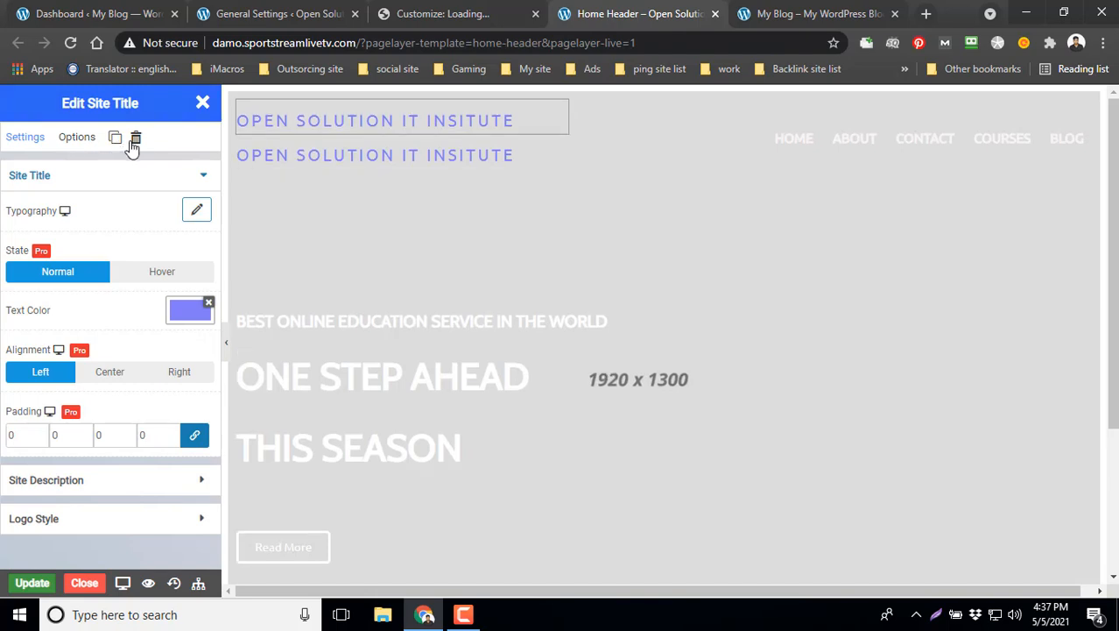
click(136, 139)
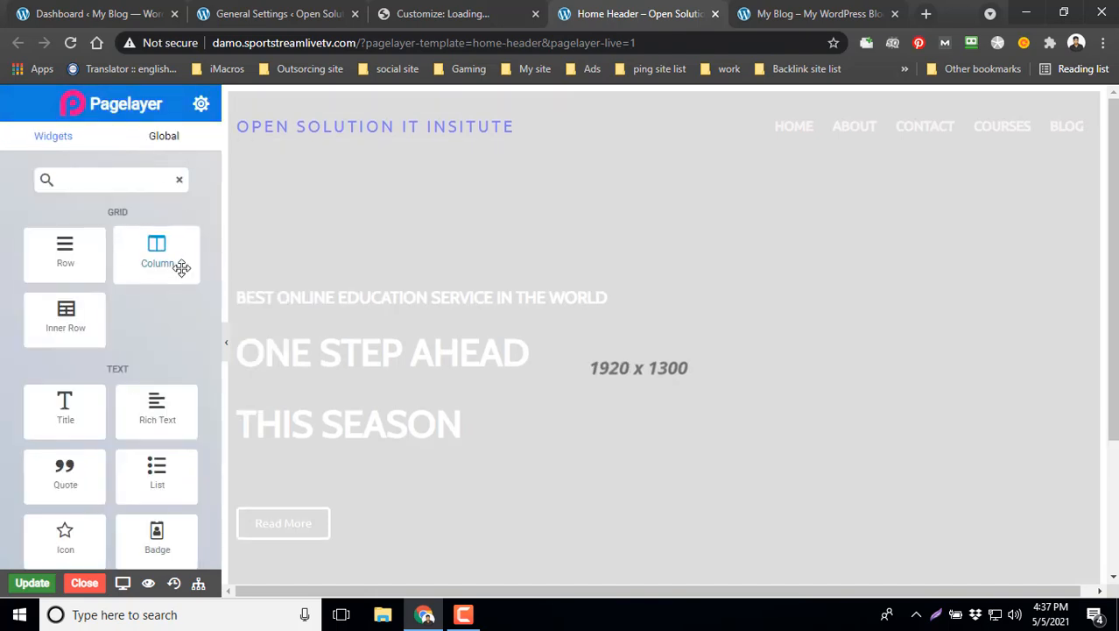
scroll(168, 368, down, 15)
scroll(174, 436, down, 4)
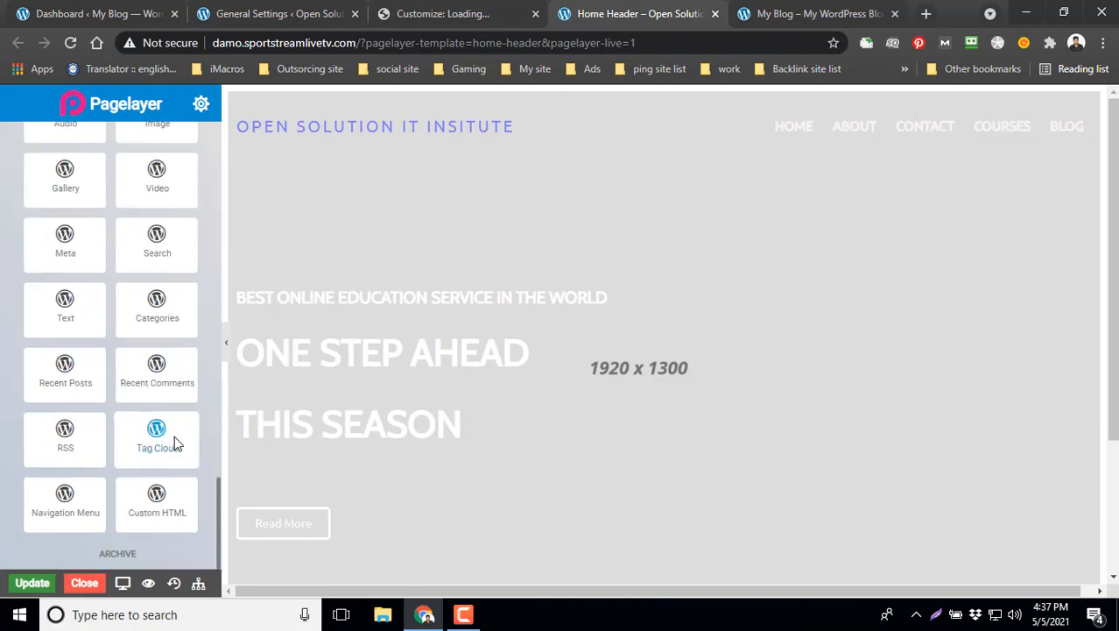
scroll(174, 438, up, 10)
scroll(174, 435, up, 3)
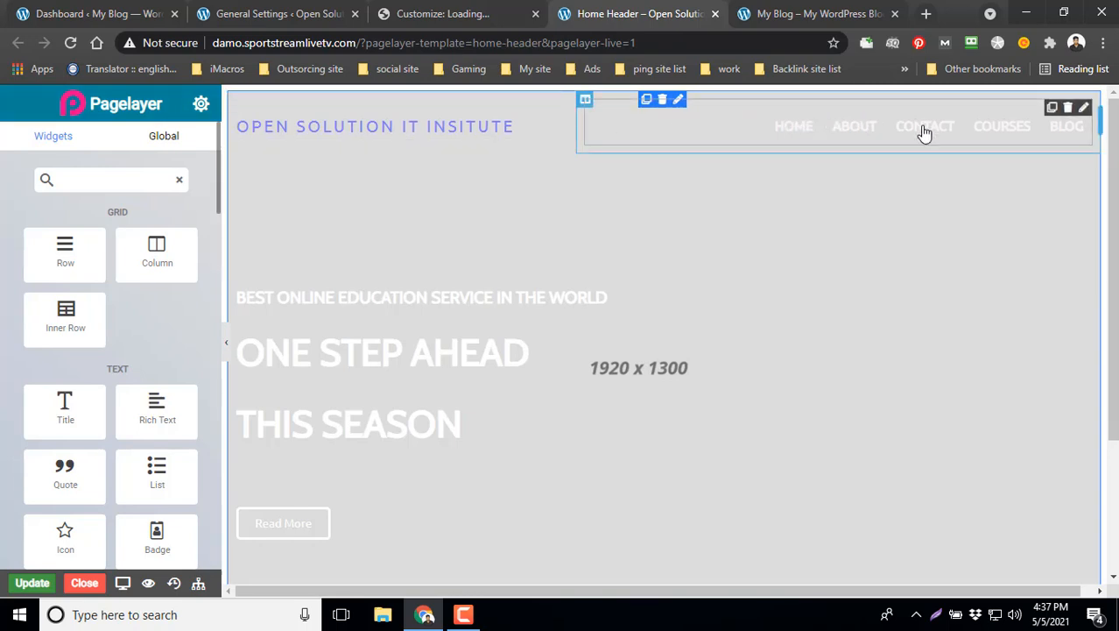
Open the header's primary menu for editing and expand its Menu Style settings.
click(1085, 109)
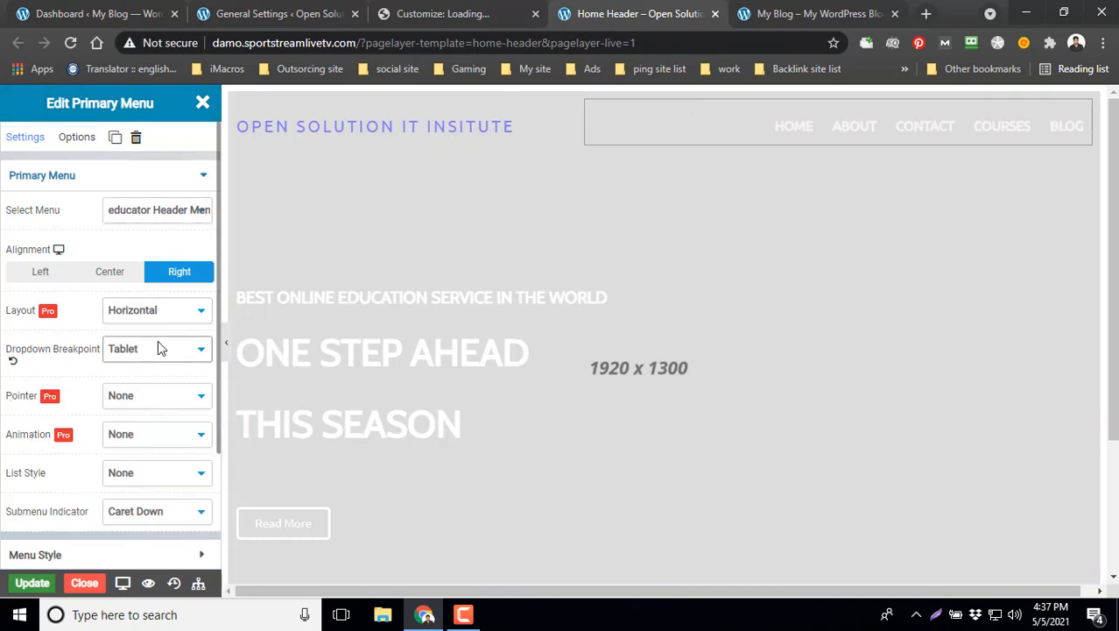
scroll(160, 349, down, 2)
scroll(159, 340, up, 2)
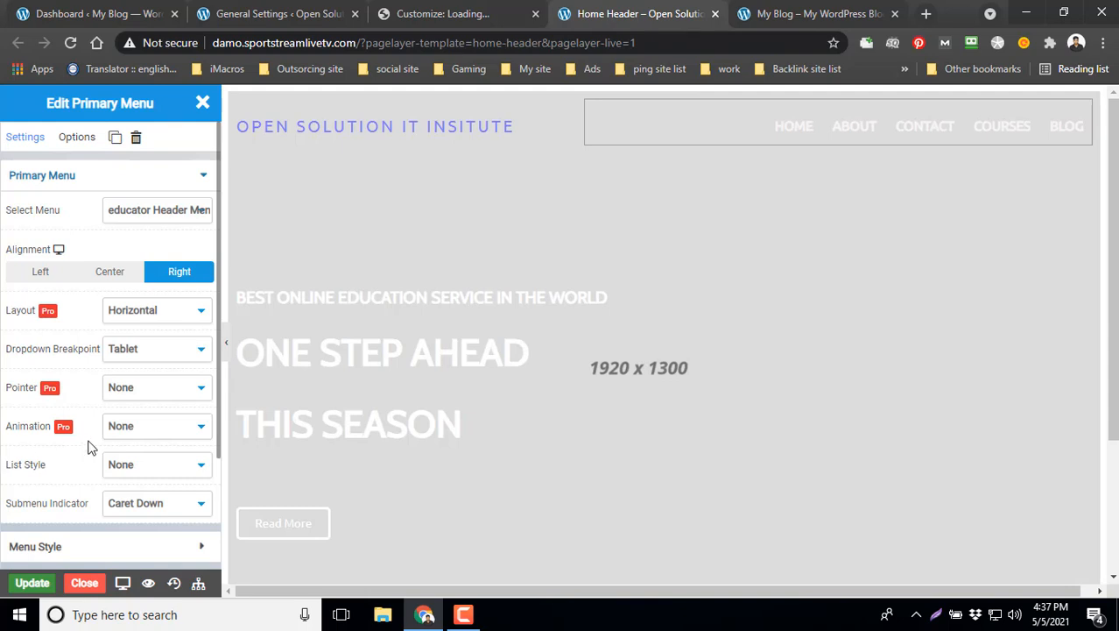
scroll(109, 464, down, 2)
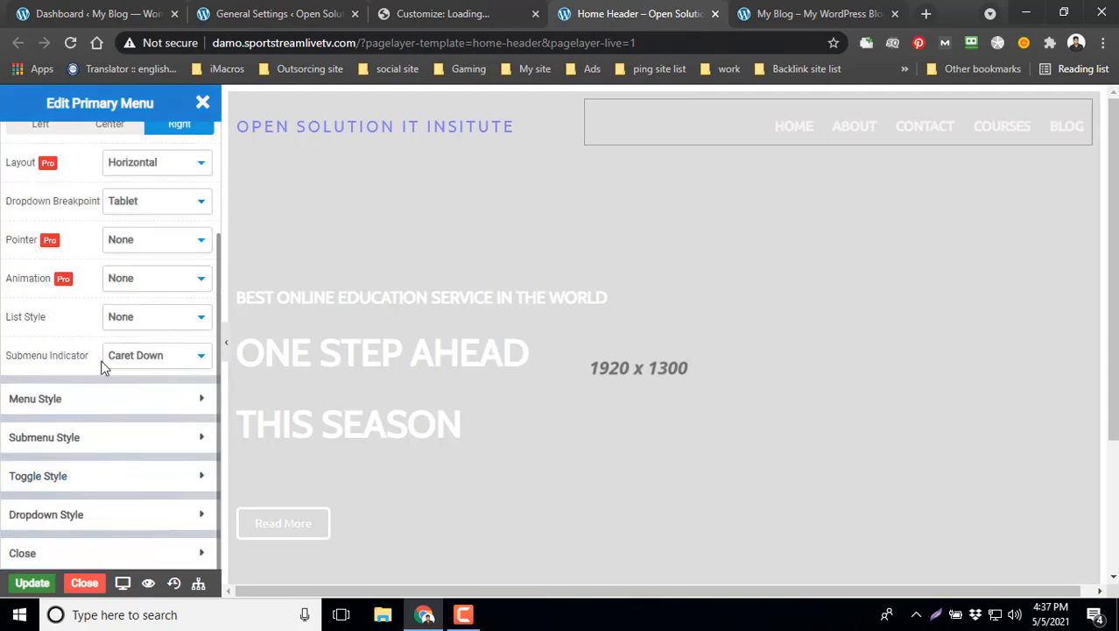
click(112, 401)
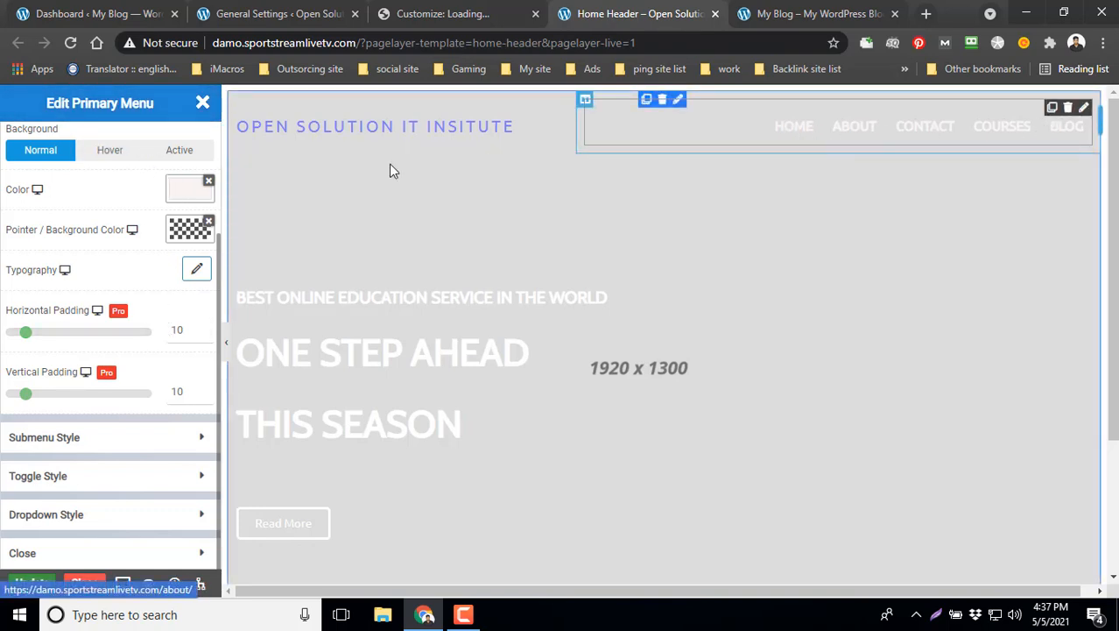
Set the primary menu's normal text colour to purple #9c5aedff.
click(189, 193)
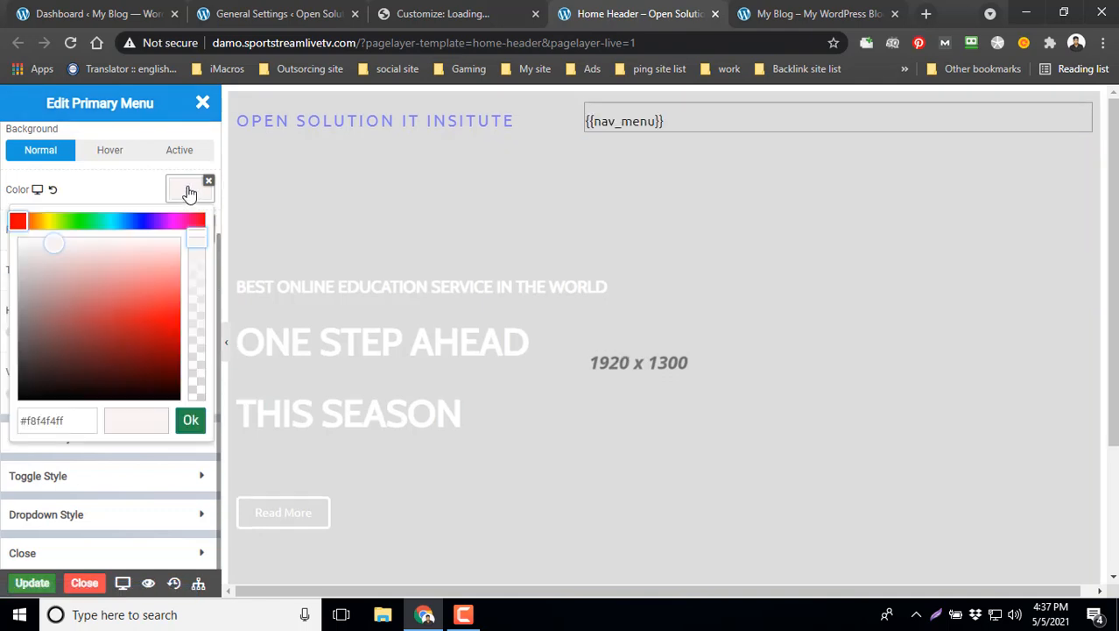
click(156, 220)
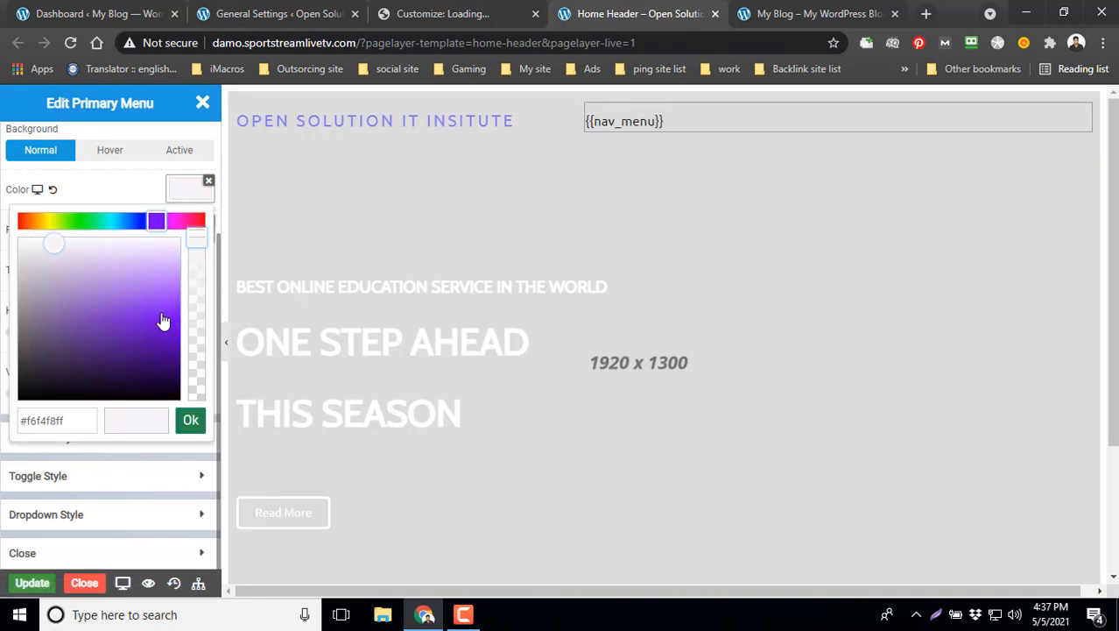
click(161, 305)
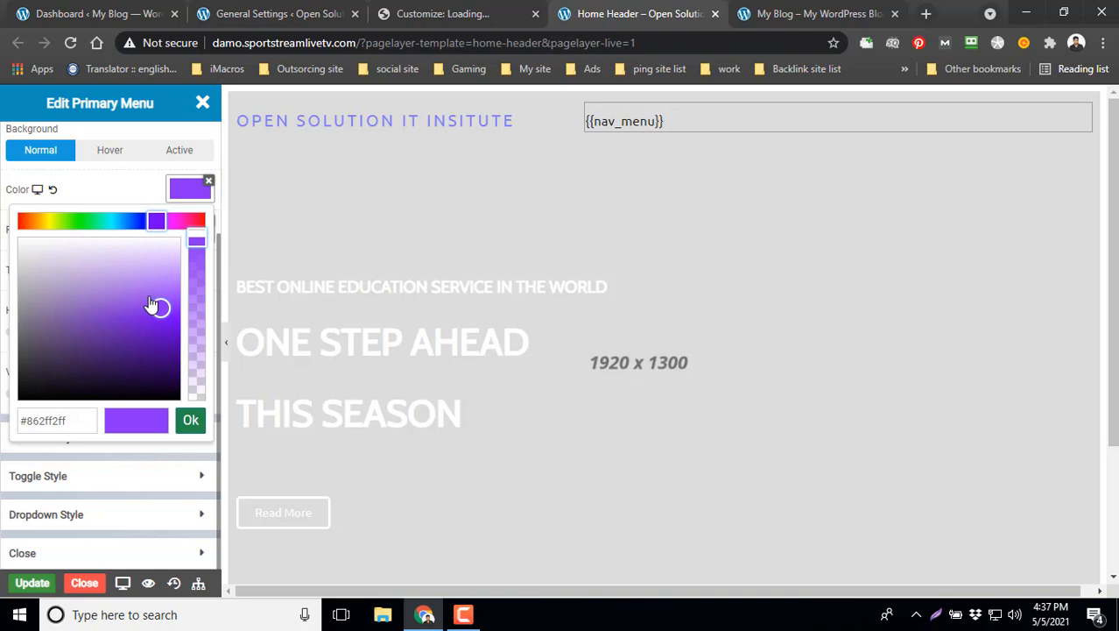
click(148, 296)
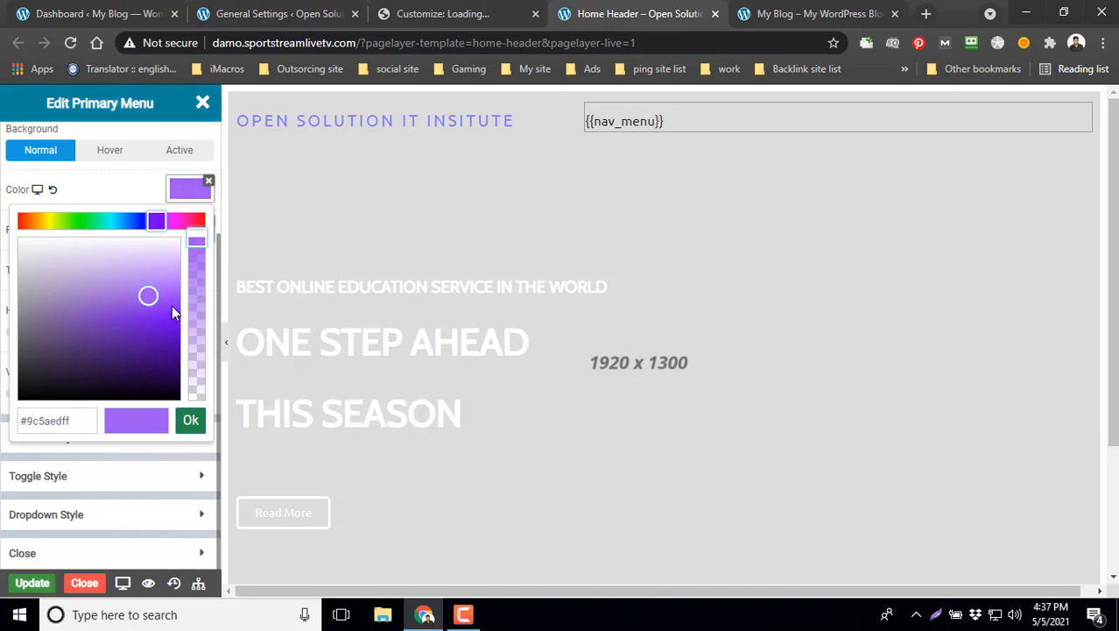
click(191, 421)
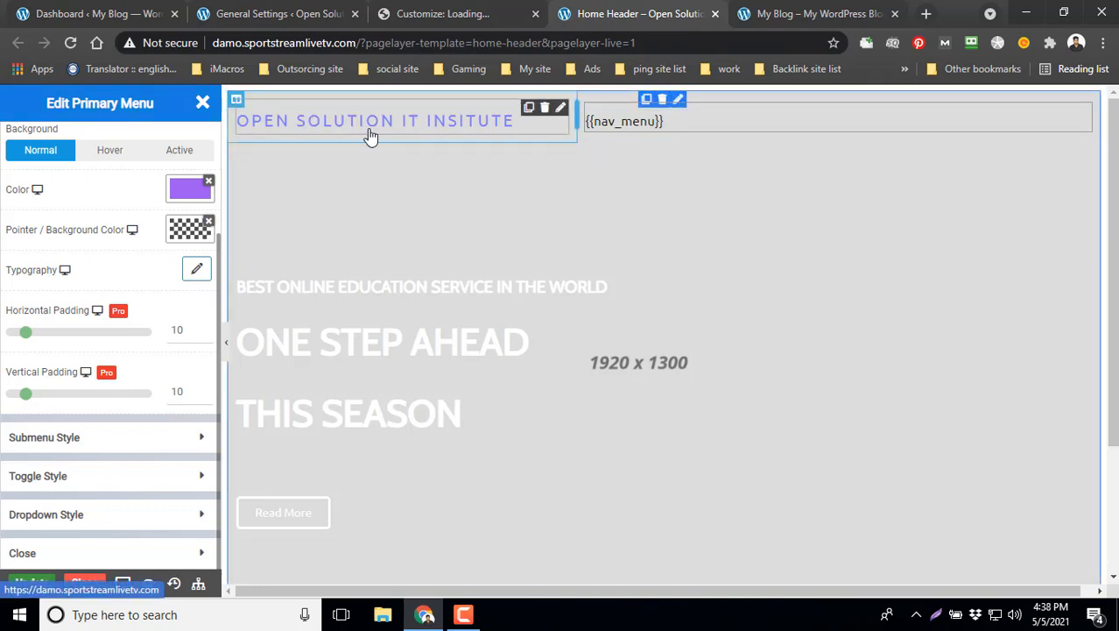
Reload the Home Header editor page and proceed past the certificate warning to damo.sportstreamlivetv.com.
click(73, 43)
click(623, 138)
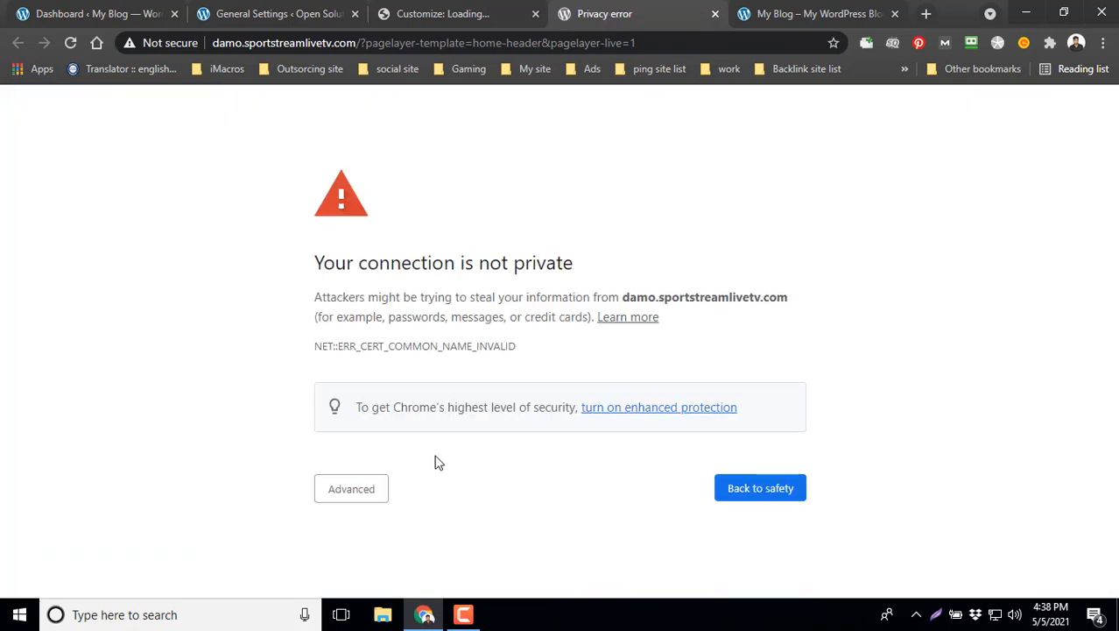
click(367, 489)
scroll(396, 499, down, 1)
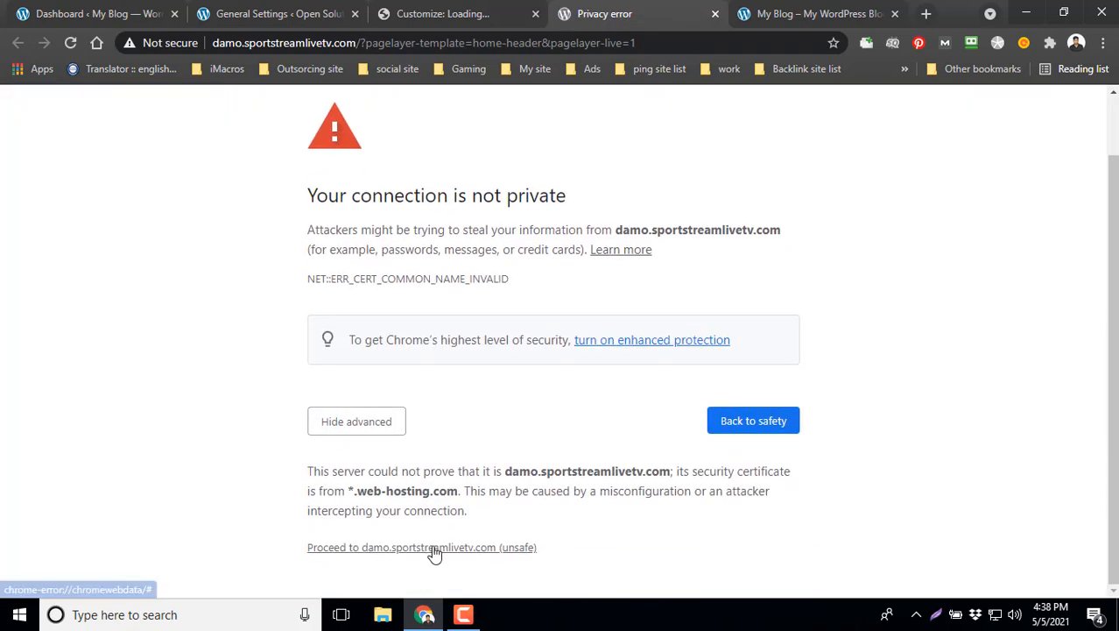
click(431, 548)
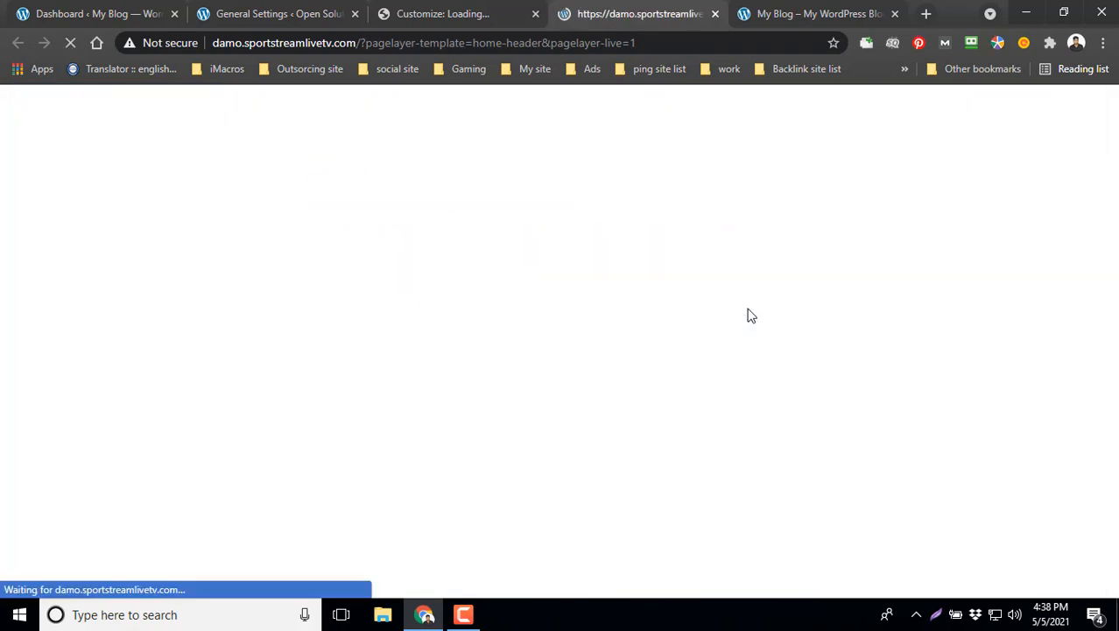
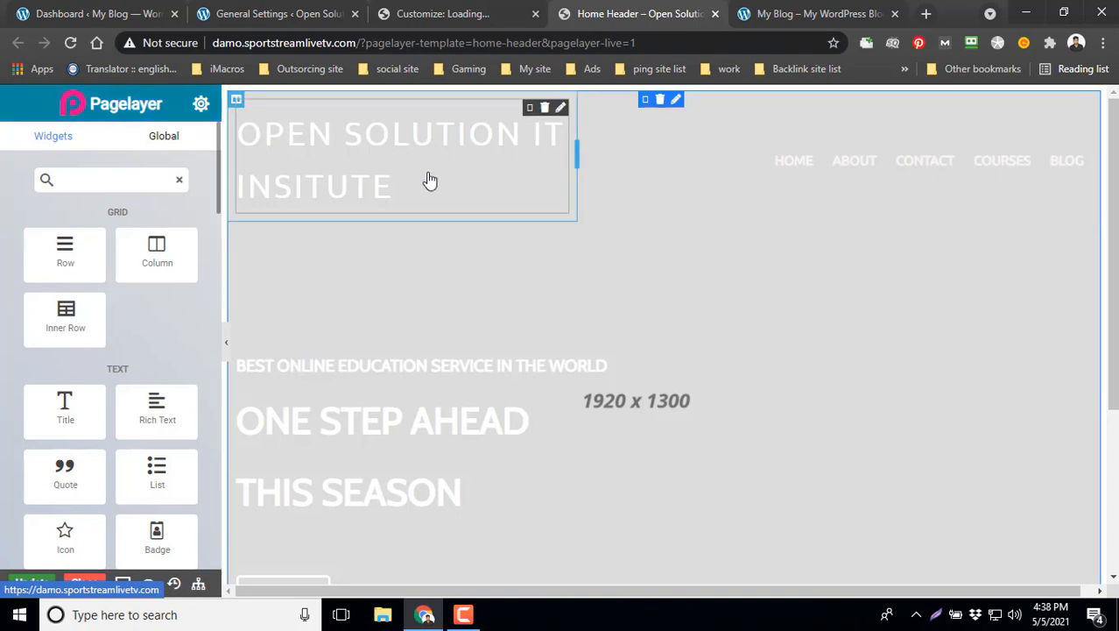
Open the title "BEST ONLINE EDUCATION SERVICE IN THE WORLD" for editing and examine its text and heading level.
scroll(687, 310, down, 1)
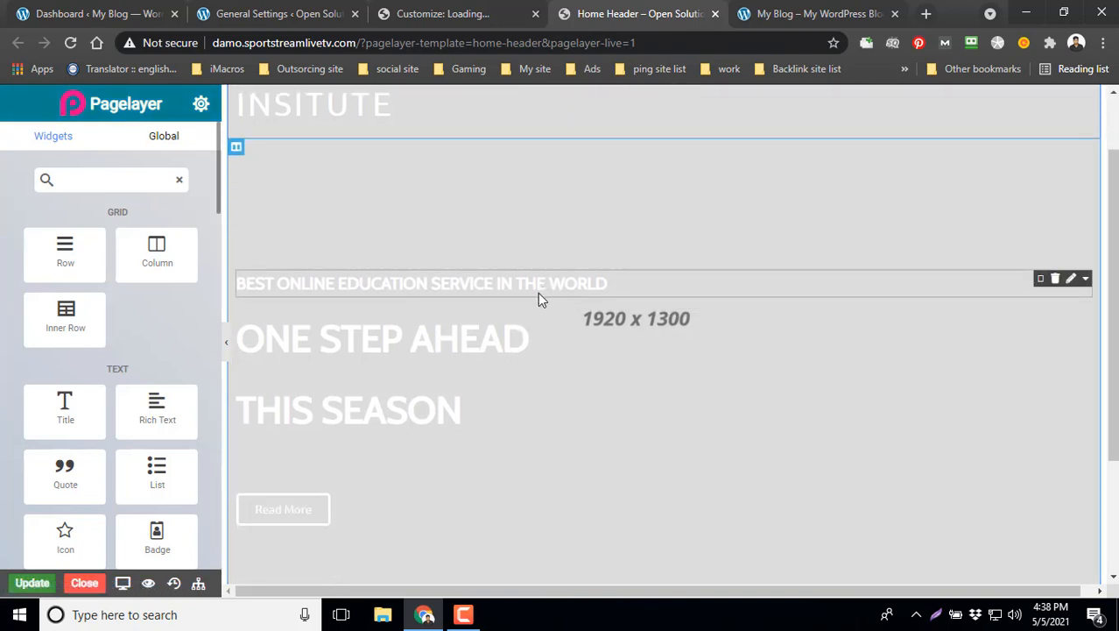
scroll(538, 292, down, 1)
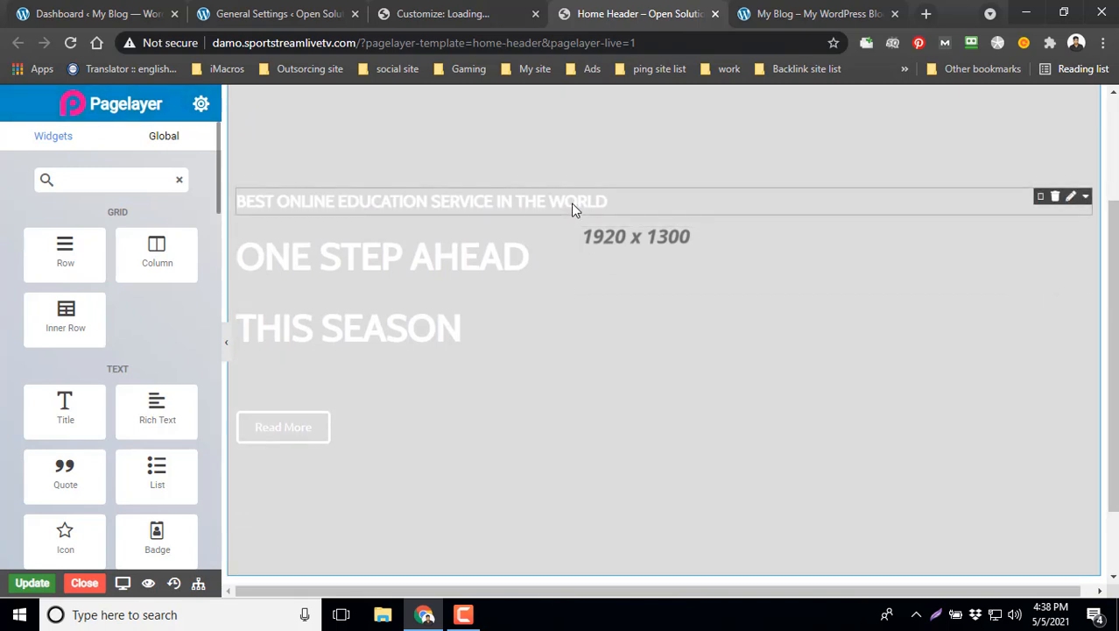
click(544, 203)
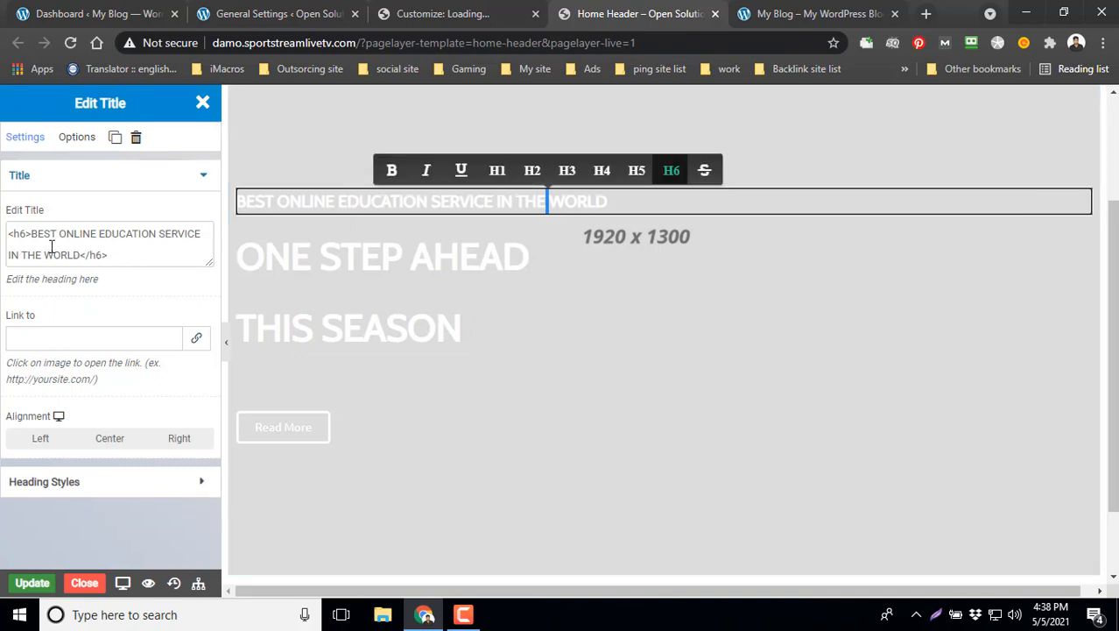
click(601, 206)
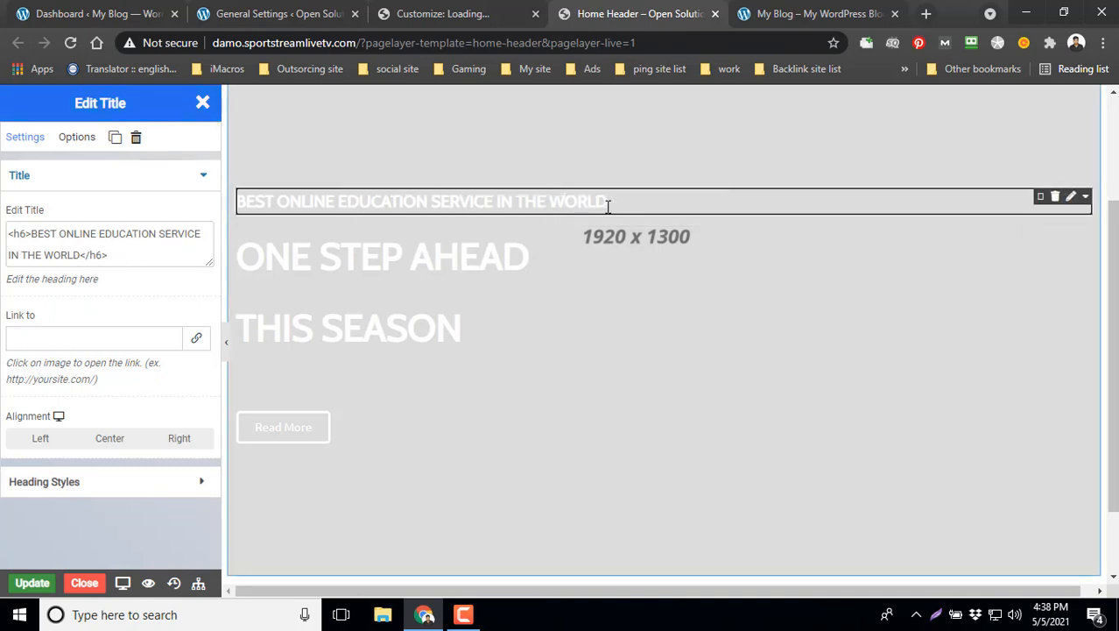
drag(621, 205, 335, 204)
drag(429, 196, 452, 196)
click(632, 201)
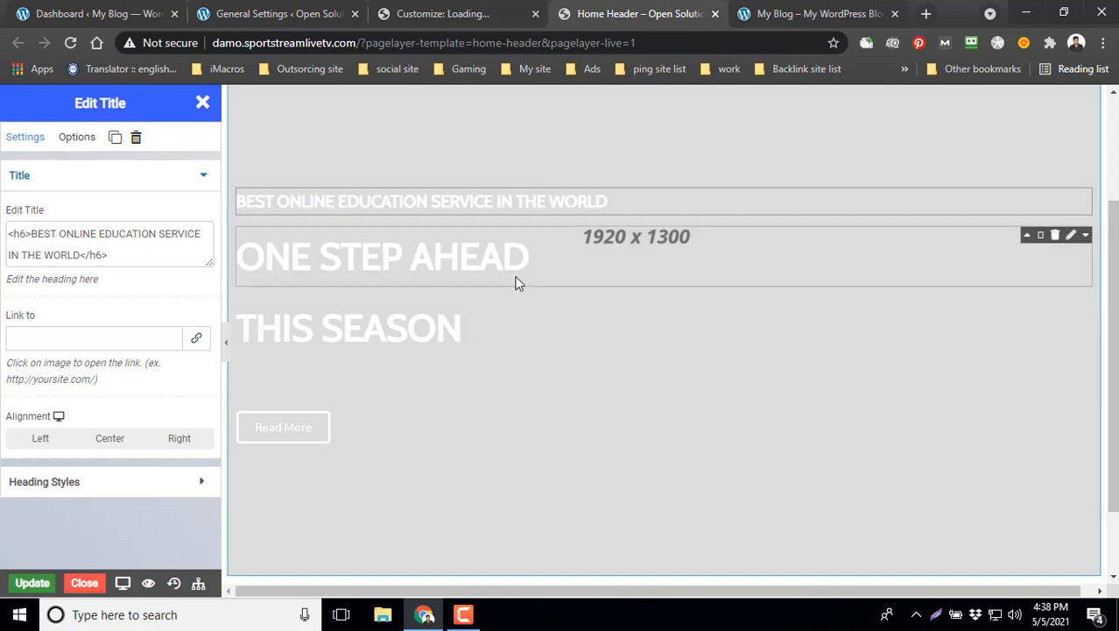
Try heading level H1 on the "ONE STEP AHEAD" title and H2 on "BEST ONLINE EDUCATION SERVICE IN THE WORLD".
double_click(478, 255)
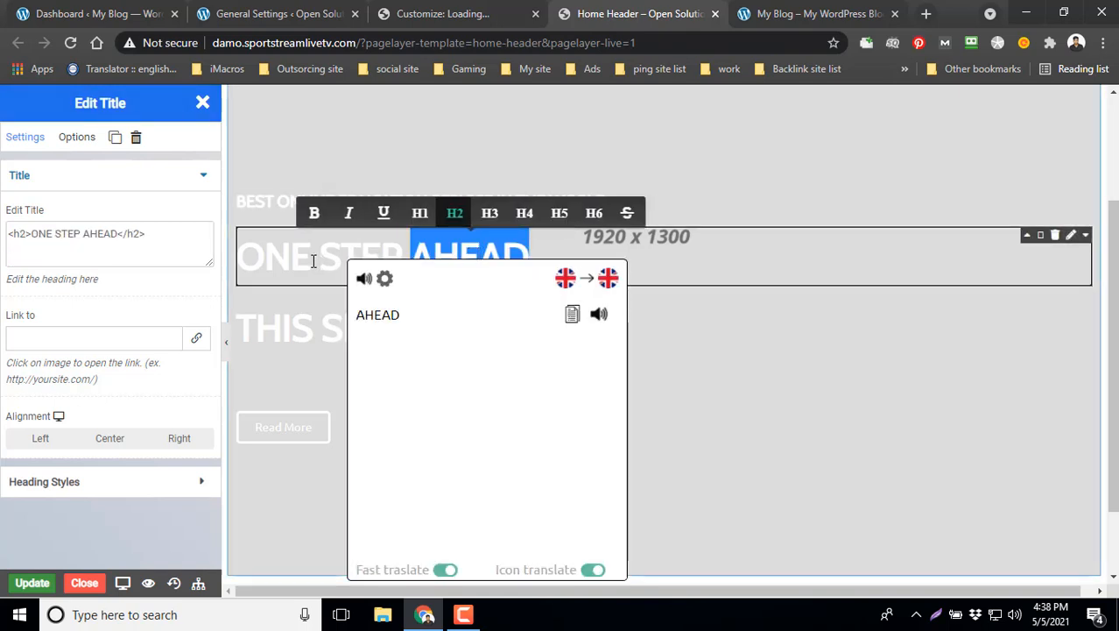
click(313, 260)
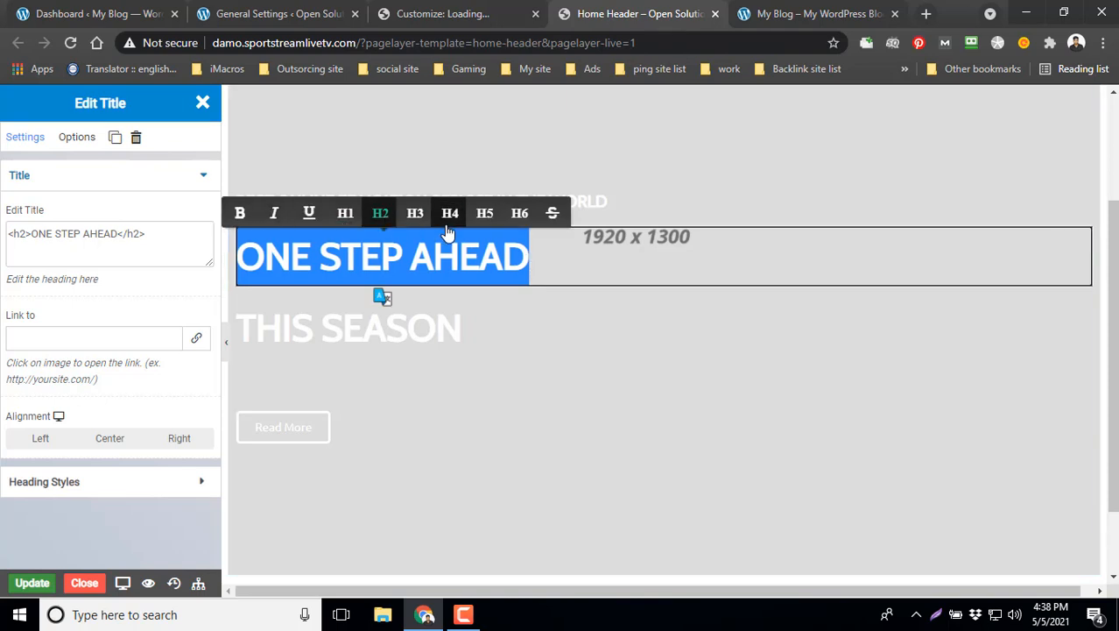
click(341, 223)
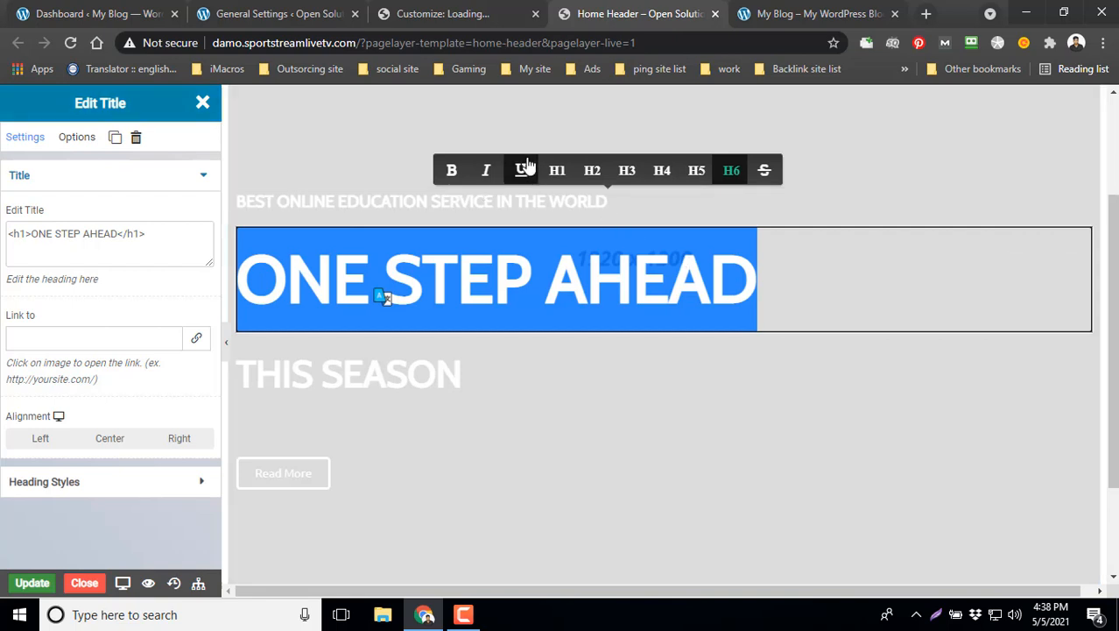
click(588, 172)
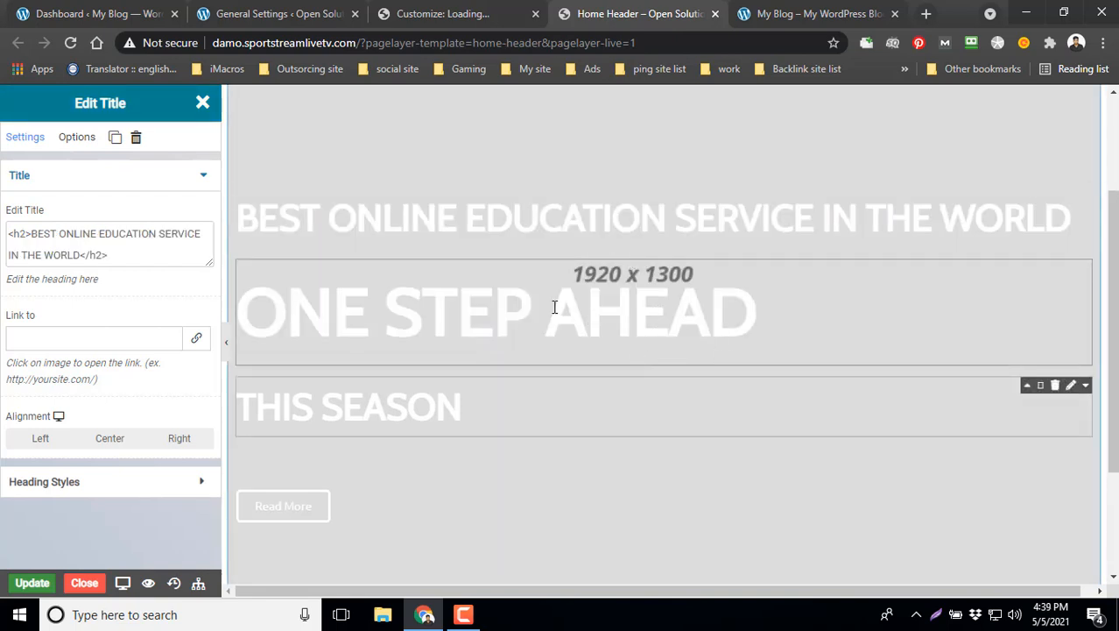
Change the whole "BEST ONLINE EDUCATION SERVICE IN THE WORLD" title to plain paragraph format.
click(496, 219)
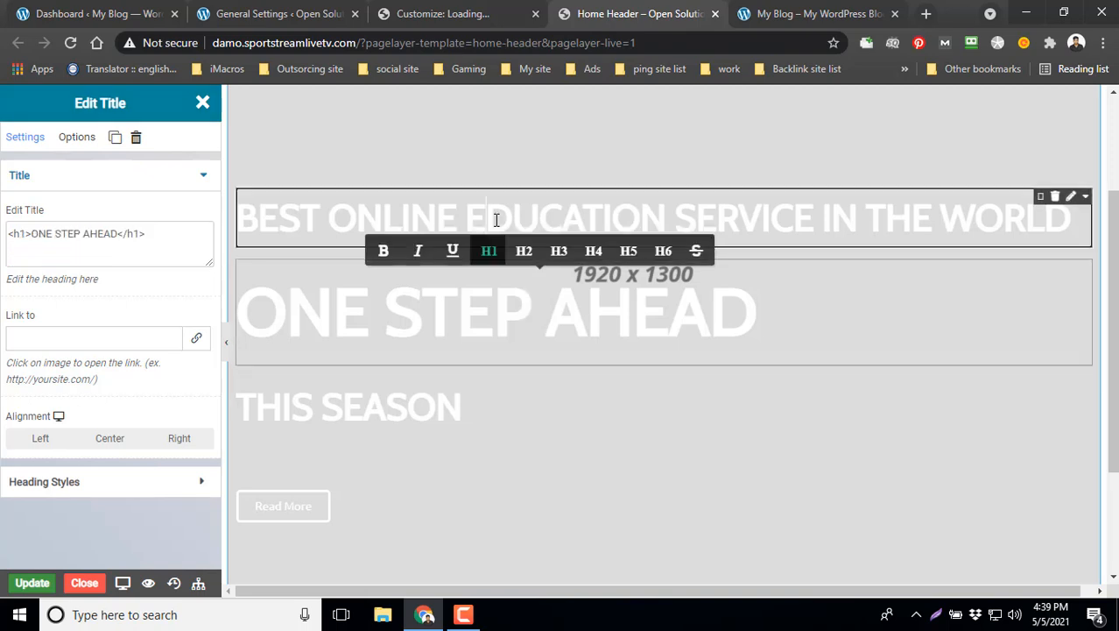
double_click(495, 220)
triple_click(329, 222)
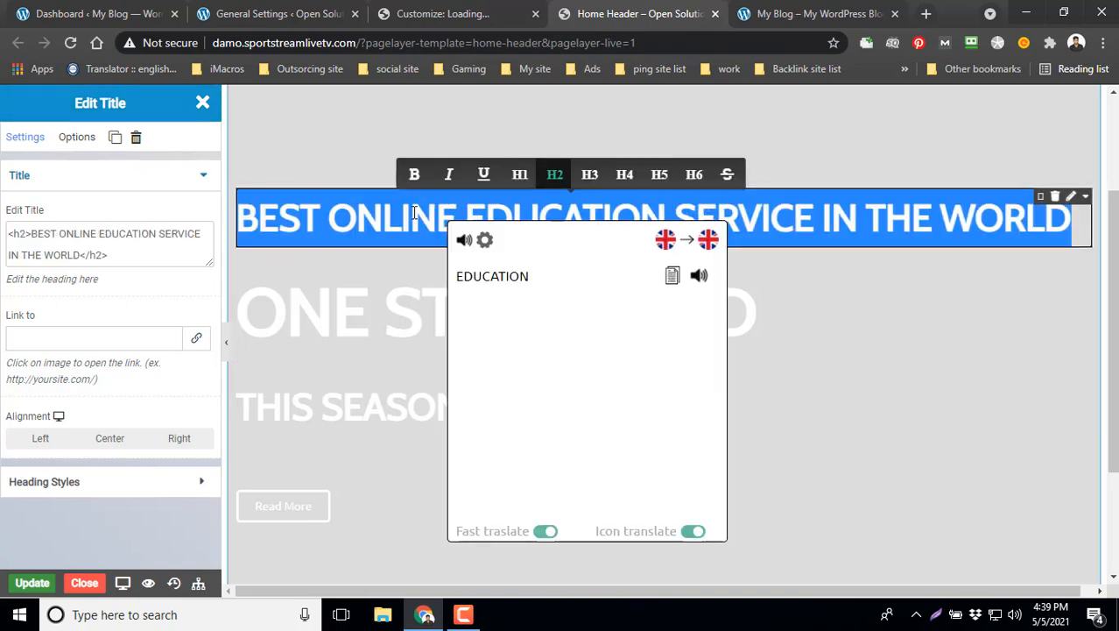
click(638, 176)
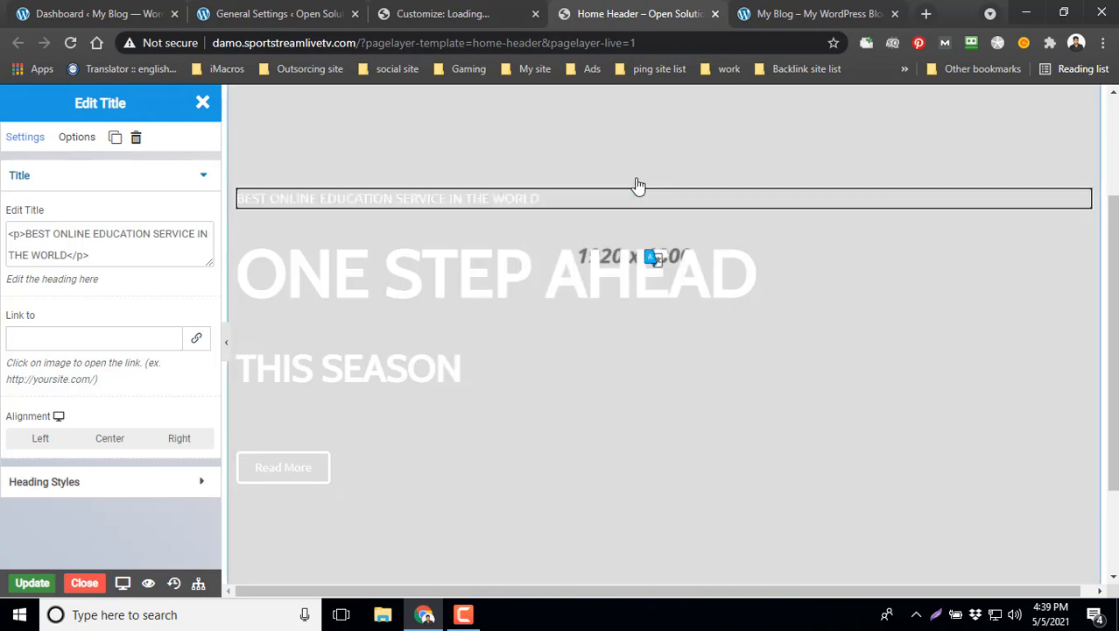
Set the "ONE STEP AHEAD" title to heading level H2.
triple_click(418, 268)
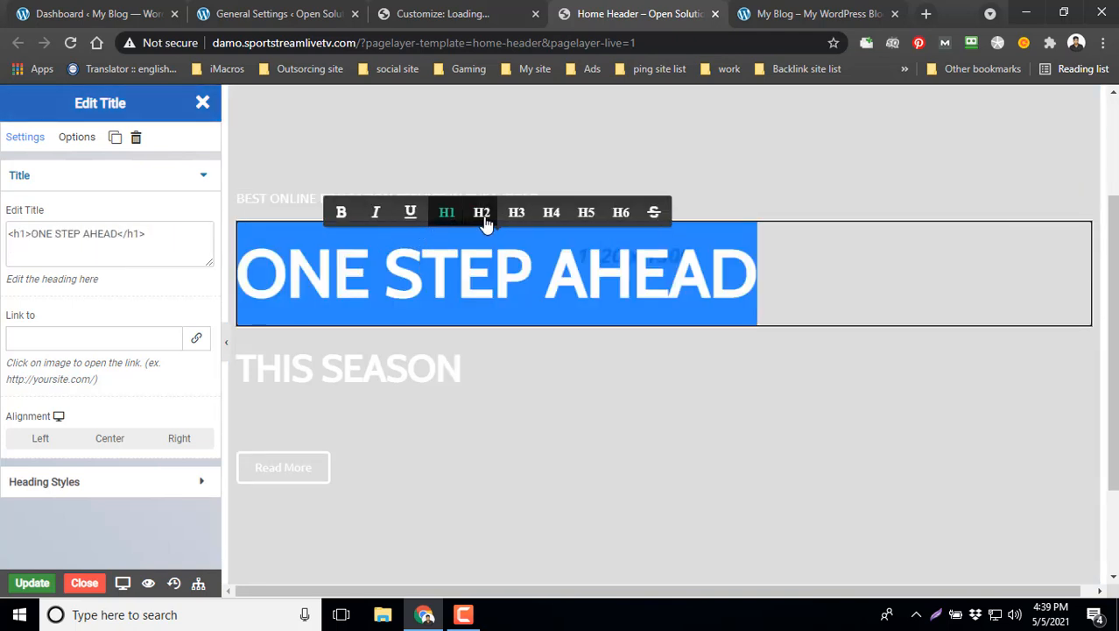
click(485, 223)
click(559, 325)
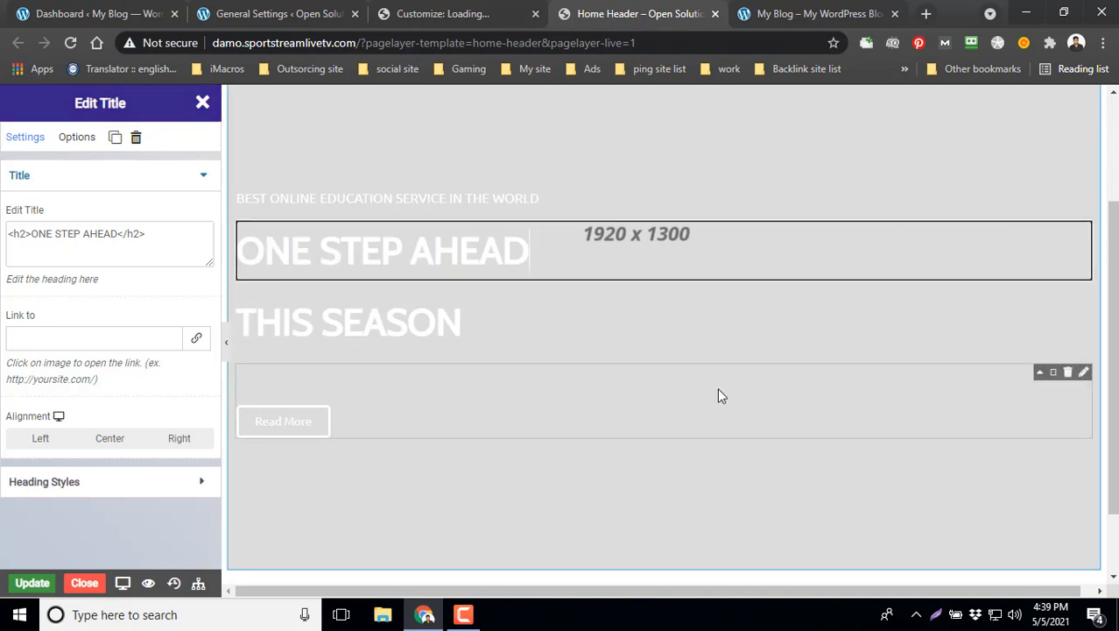
Open the settings of the row holding the site title and menu, and show its background options.
click(833, 452)
scroll(769, 278, up, 2)
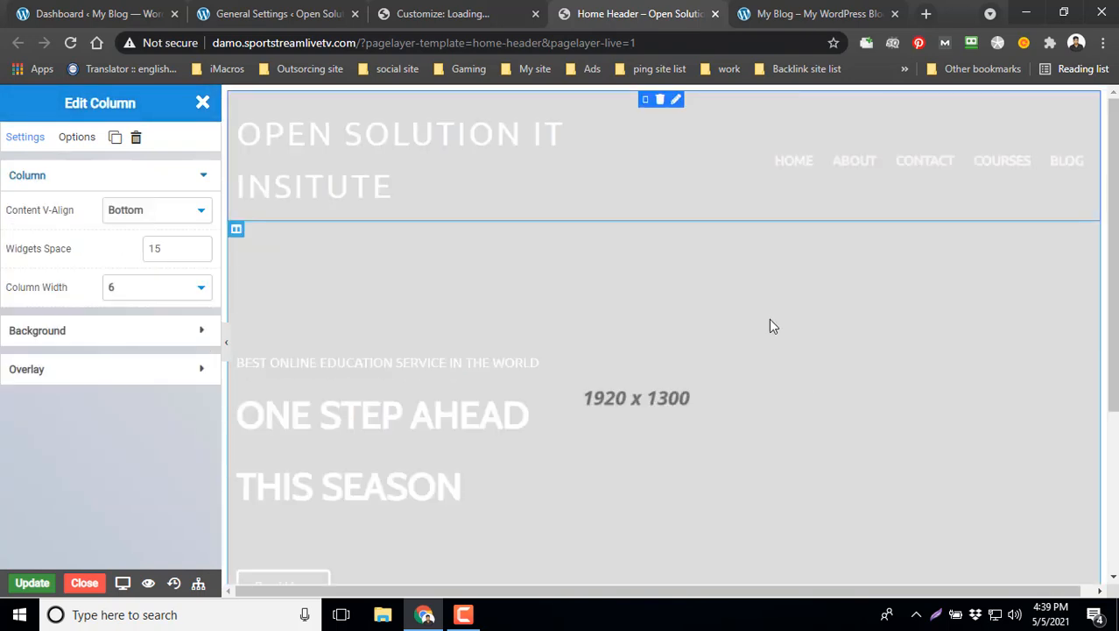
scroll(769, 318, down, 3)
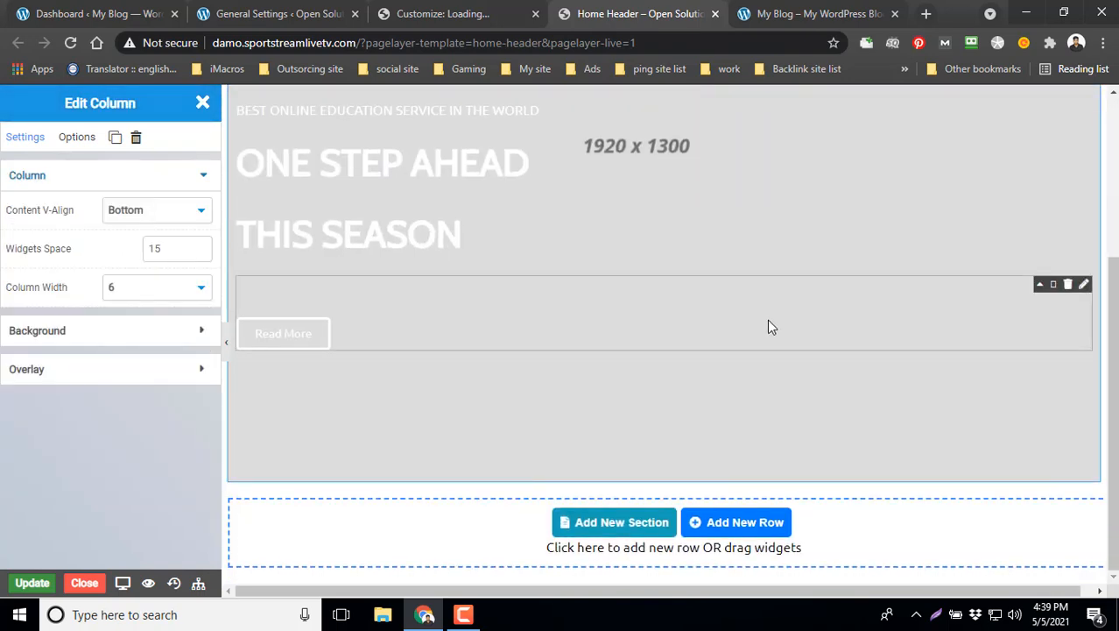
scroll(768, 324, up, 3)
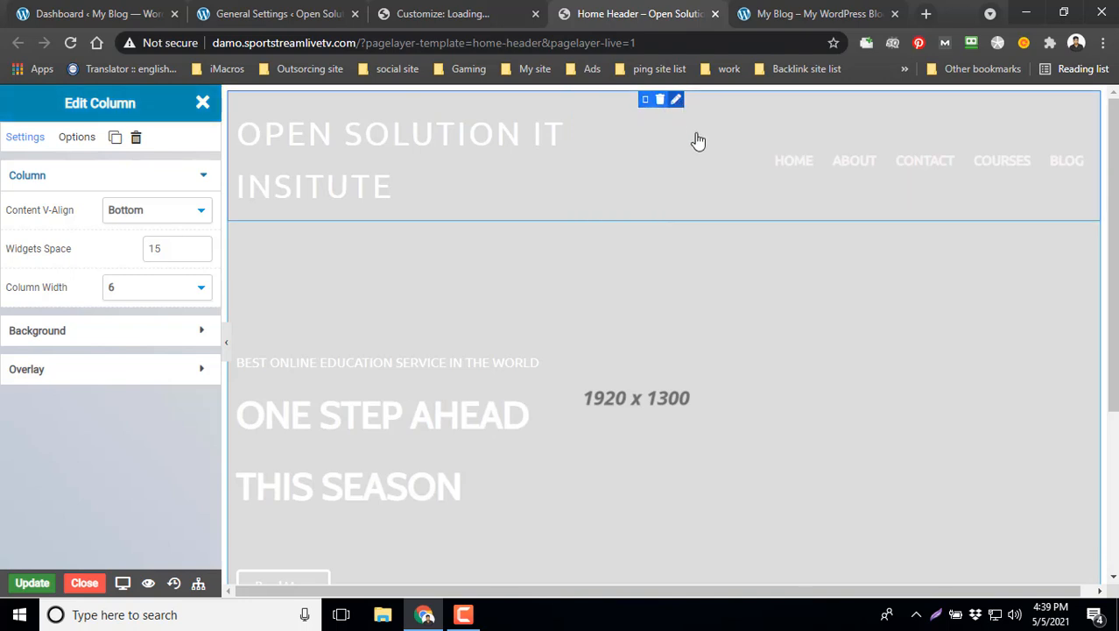
click(691, 167)
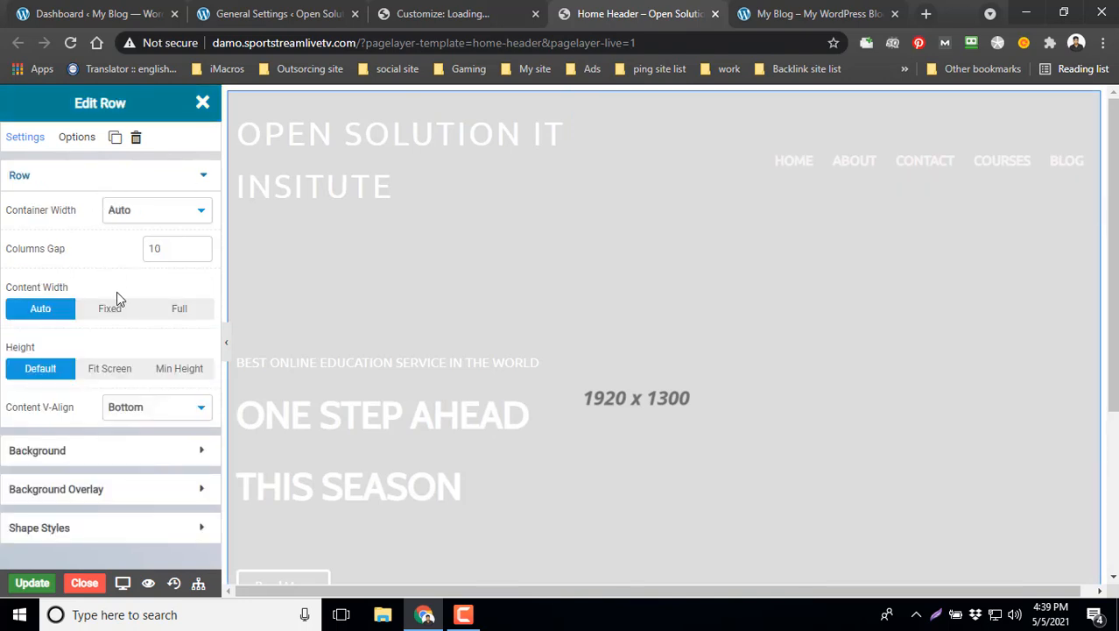
click(139, 452)
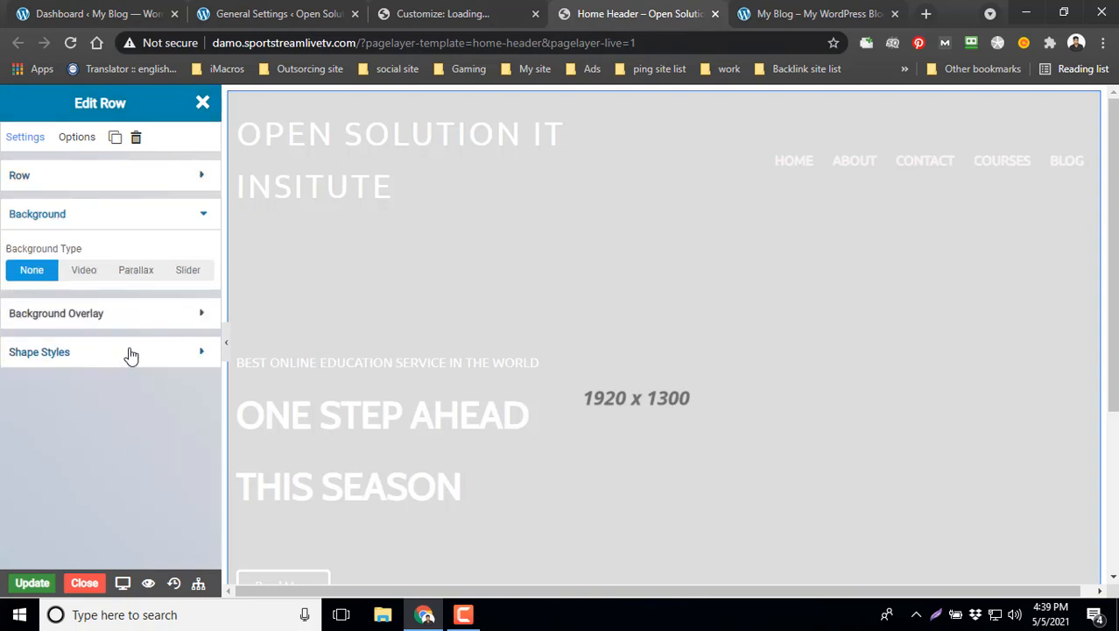
Try a Color background overlay on the row and reset the overlay's background type to None.
click(165, 316)
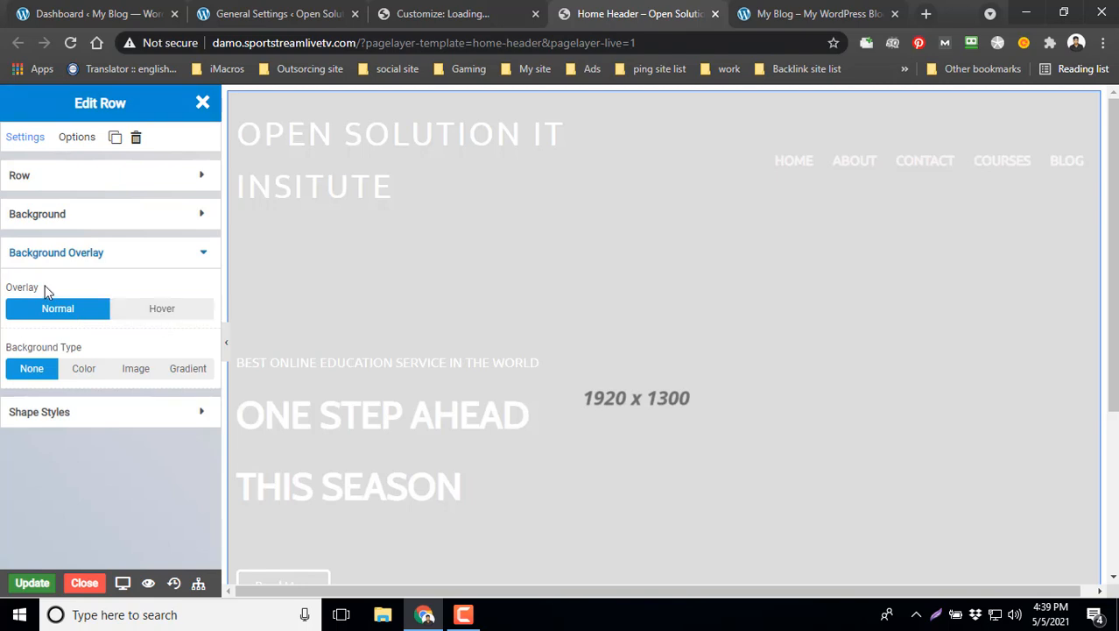
click(103, 371)
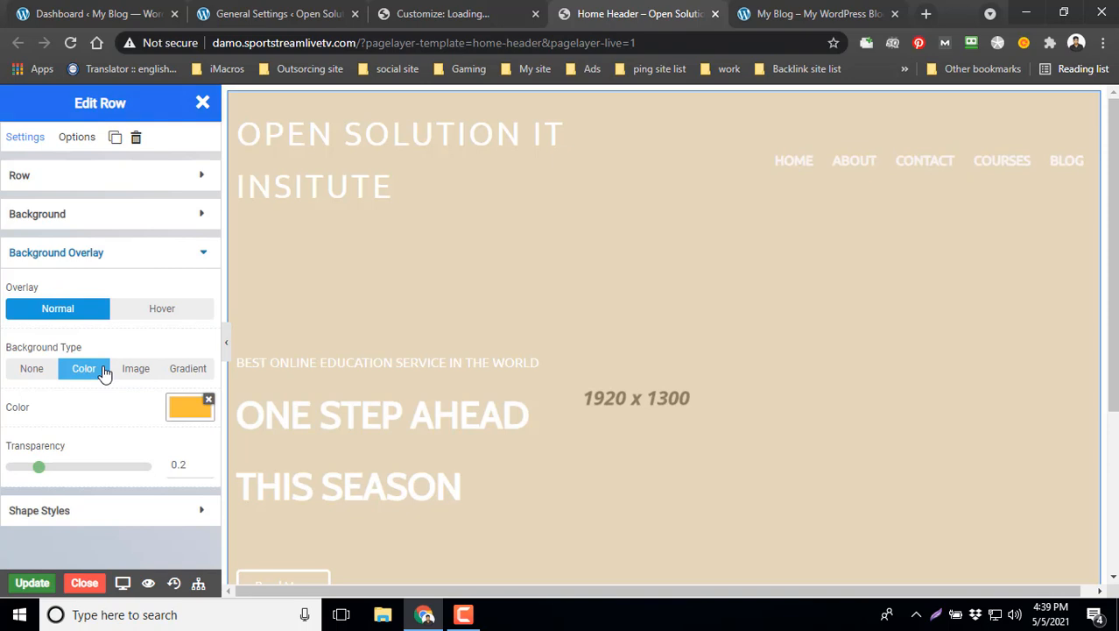
scroll(699, 412, down, 3)
scroll(699, 413, up, 3)
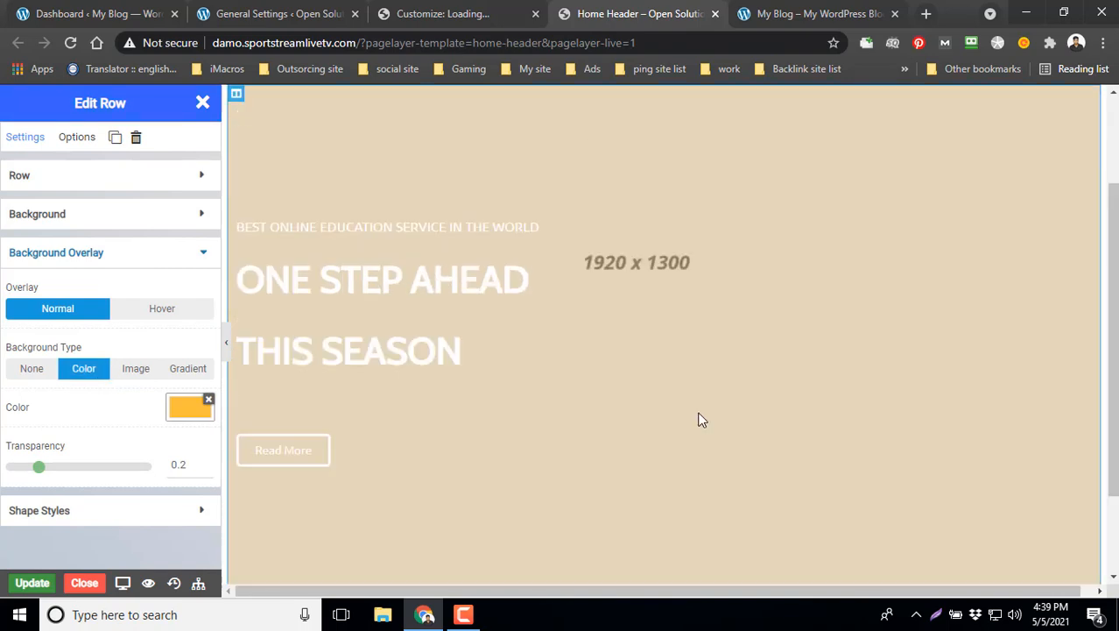
click(41, 375)
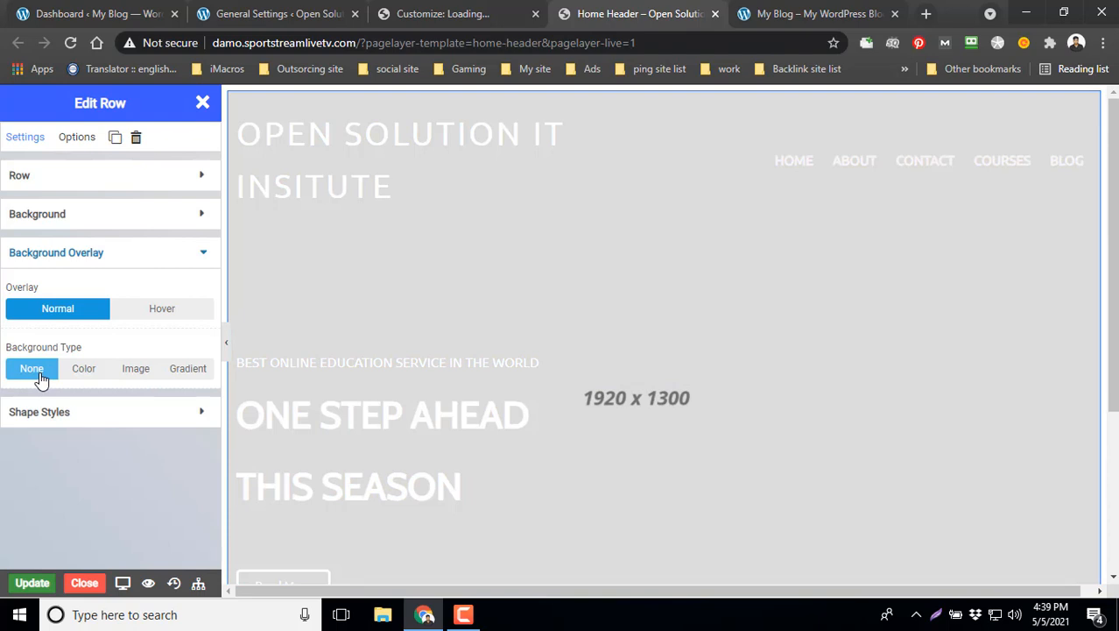
Look at the row's Slider background options and set its background type to Parallax.
click(206, 255)
click(198, 219)
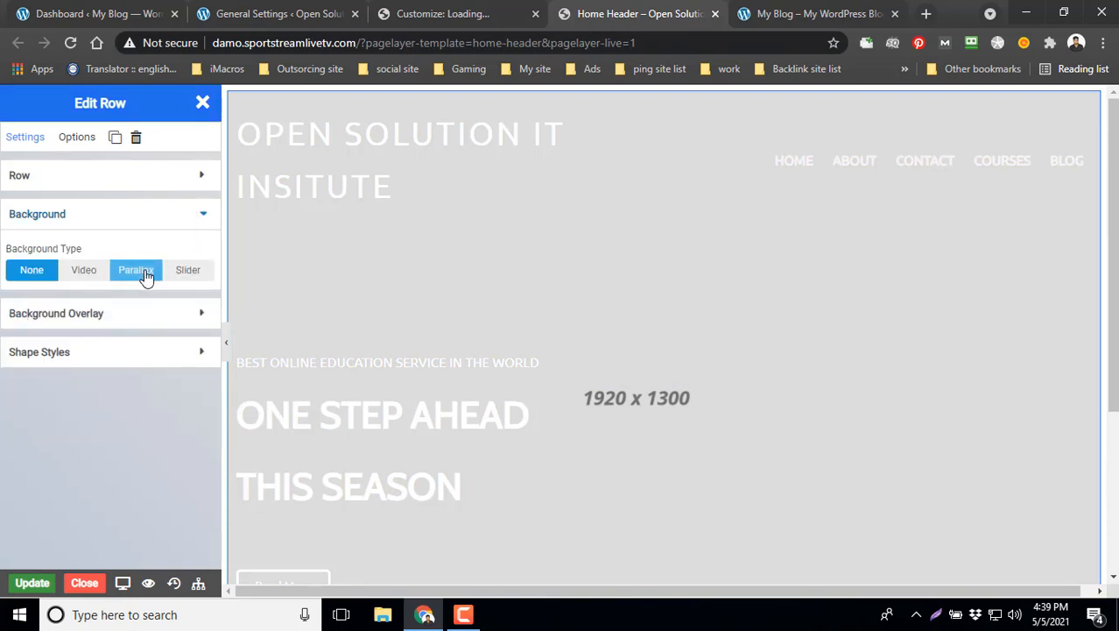
click(188, 272)
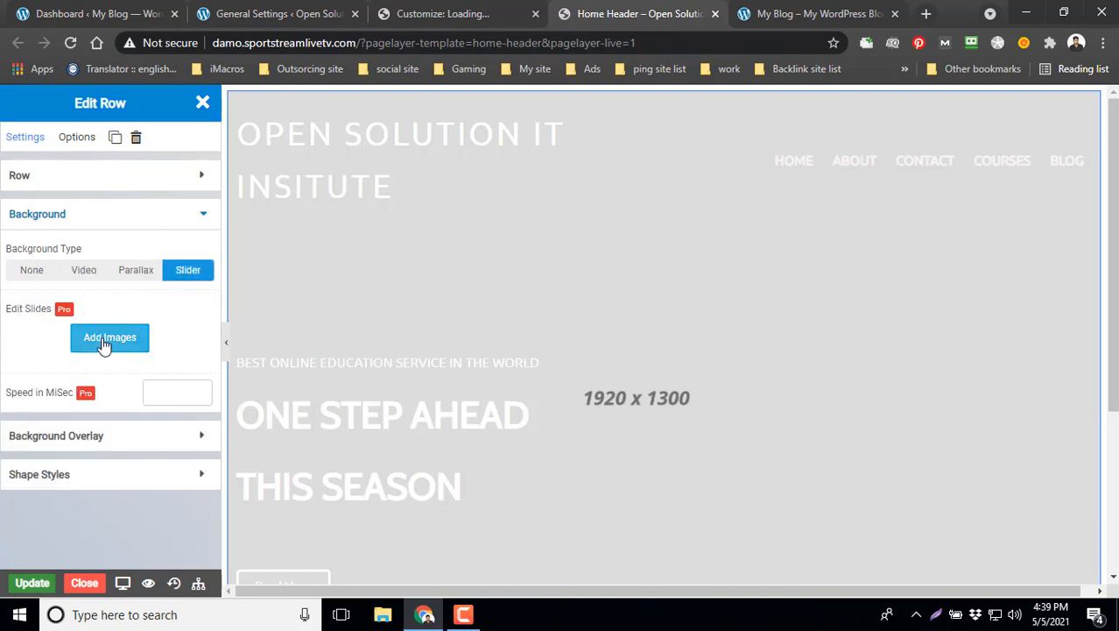
click(138, 273)
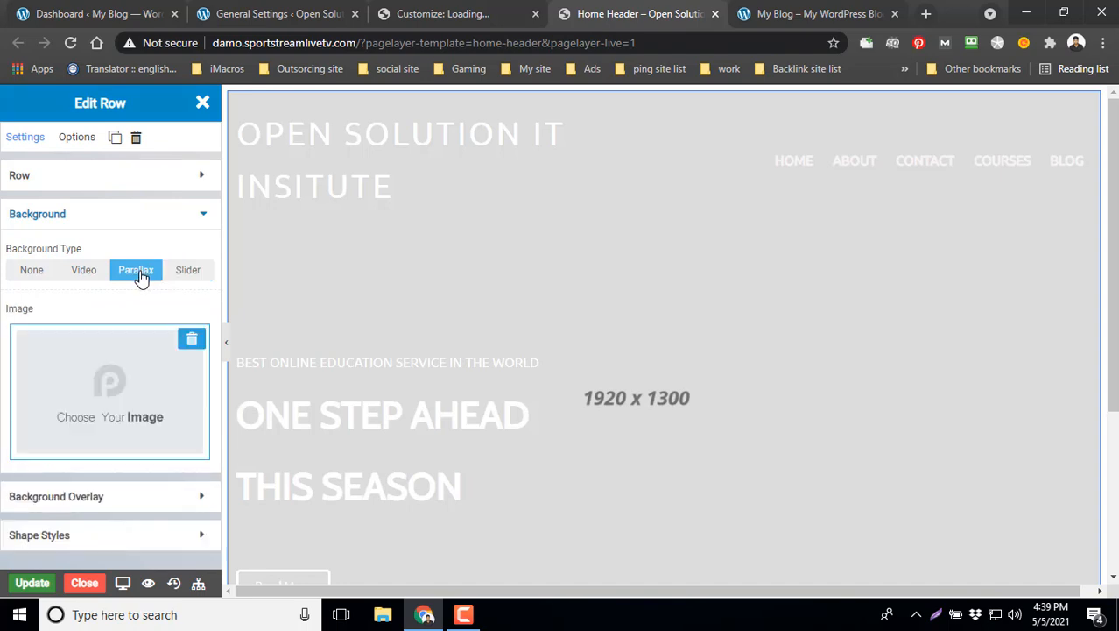
Try to upload the png1 image from the logo folder as the row's Parallax background image, and reopen the file selection.
click(132, 413)
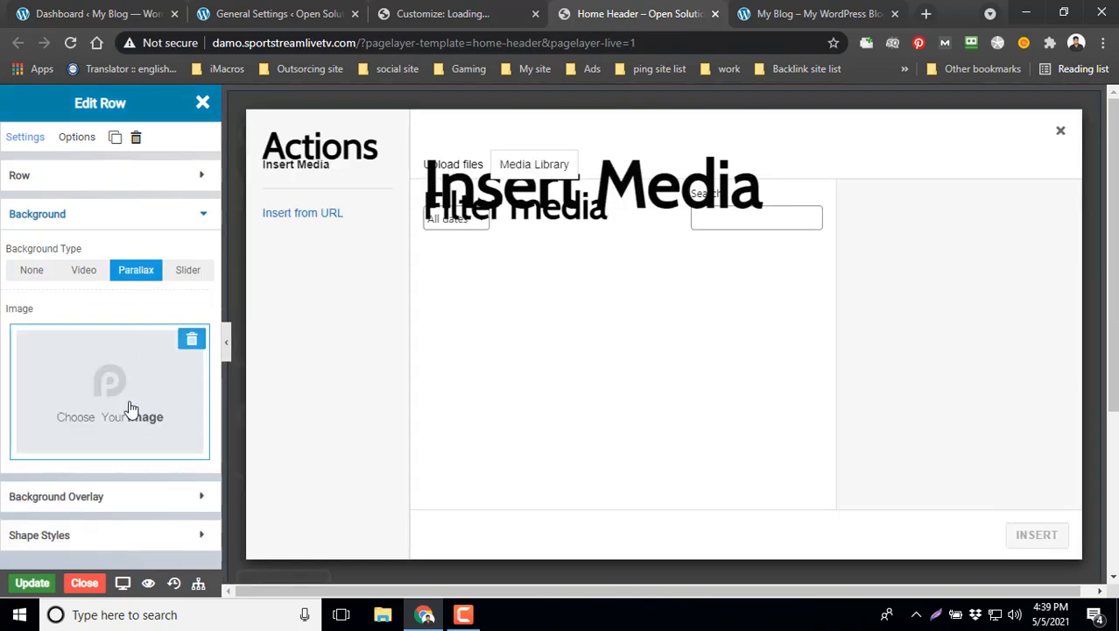
click(442, 164)
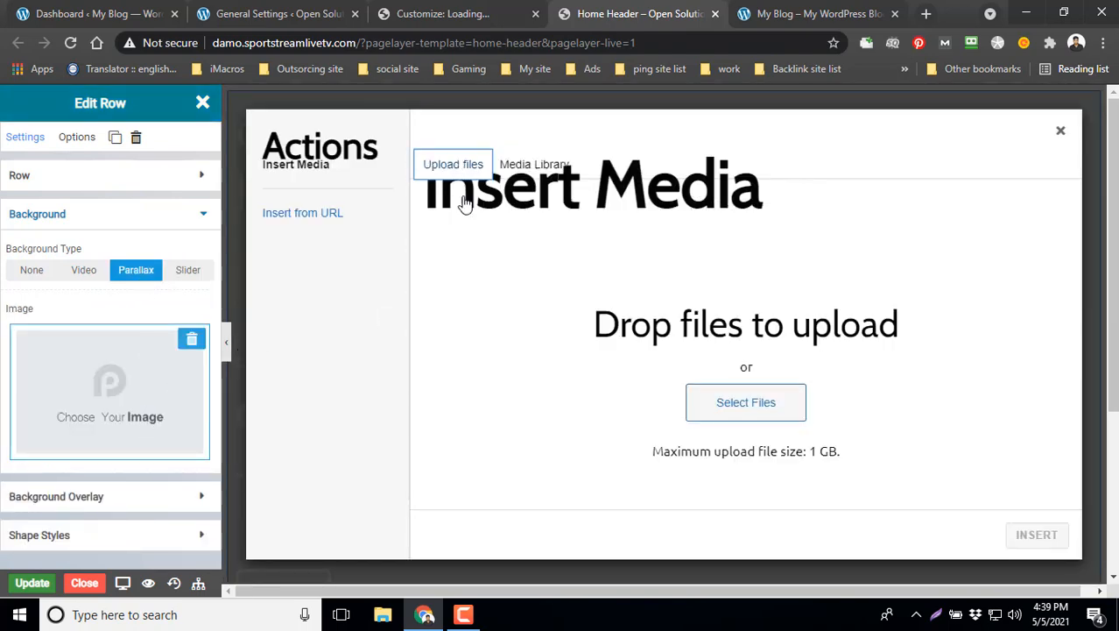
click(729, 400)
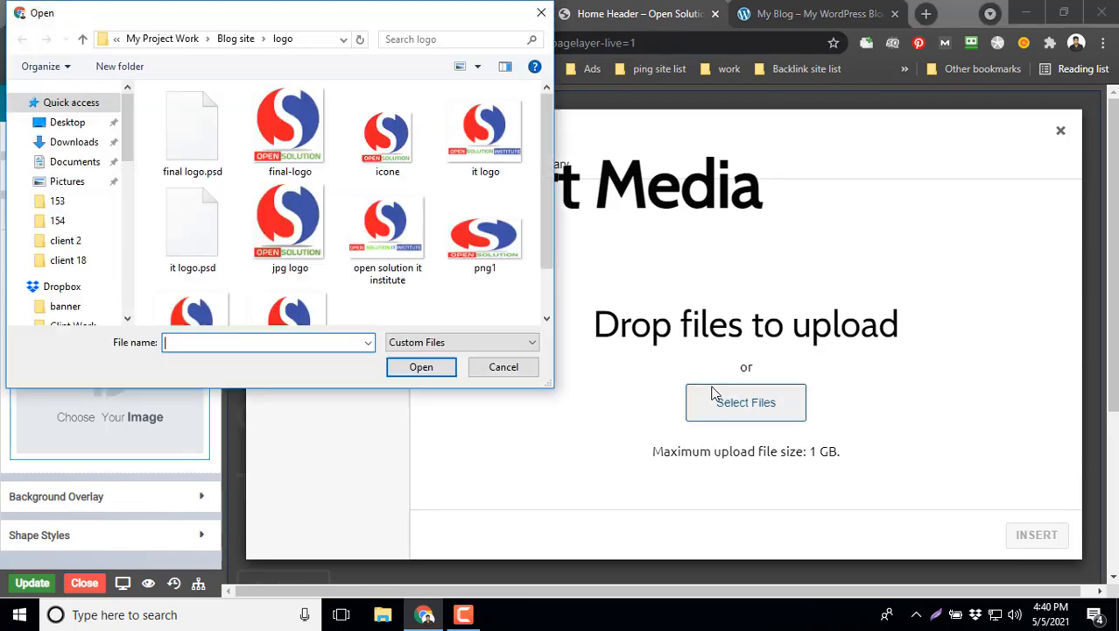
click(484, 234)
click(438, 366)
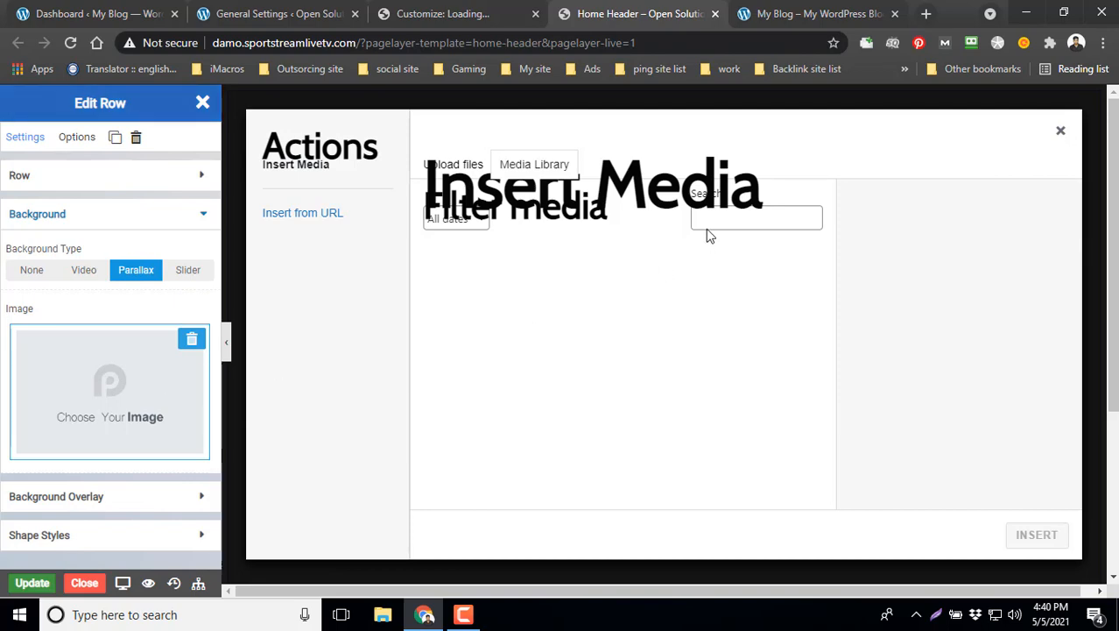
click(453, 164)
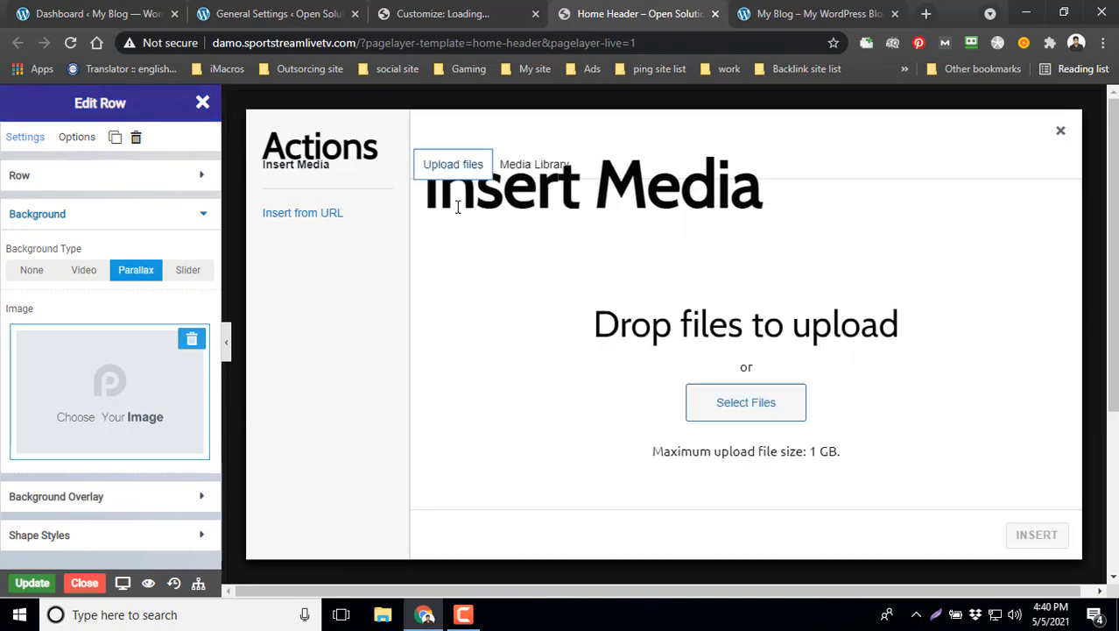
click(775, 420)
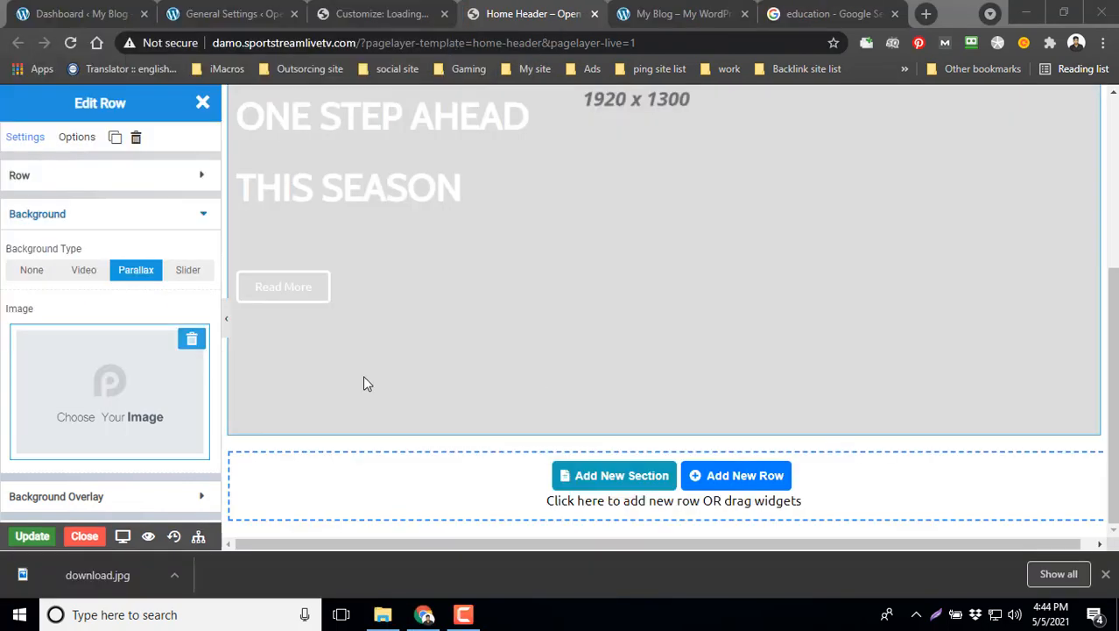
Set the row's background type to Slider and try to upload the download image from the Desktop as a slide.
scroll(375, 338, up, 3)
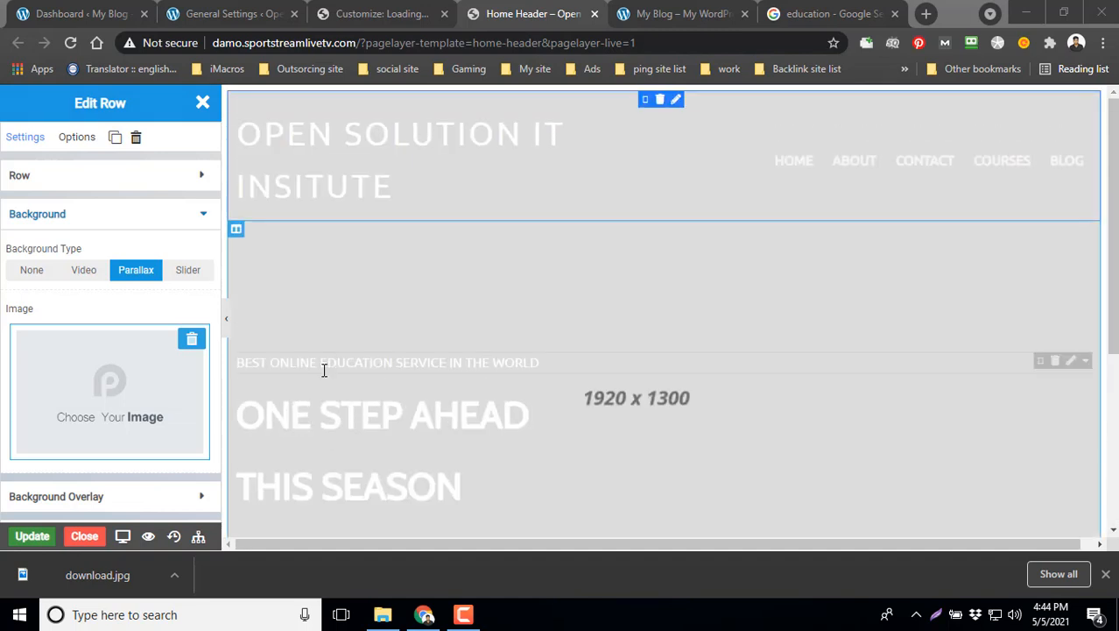
scroll(634, 356, down, 3)
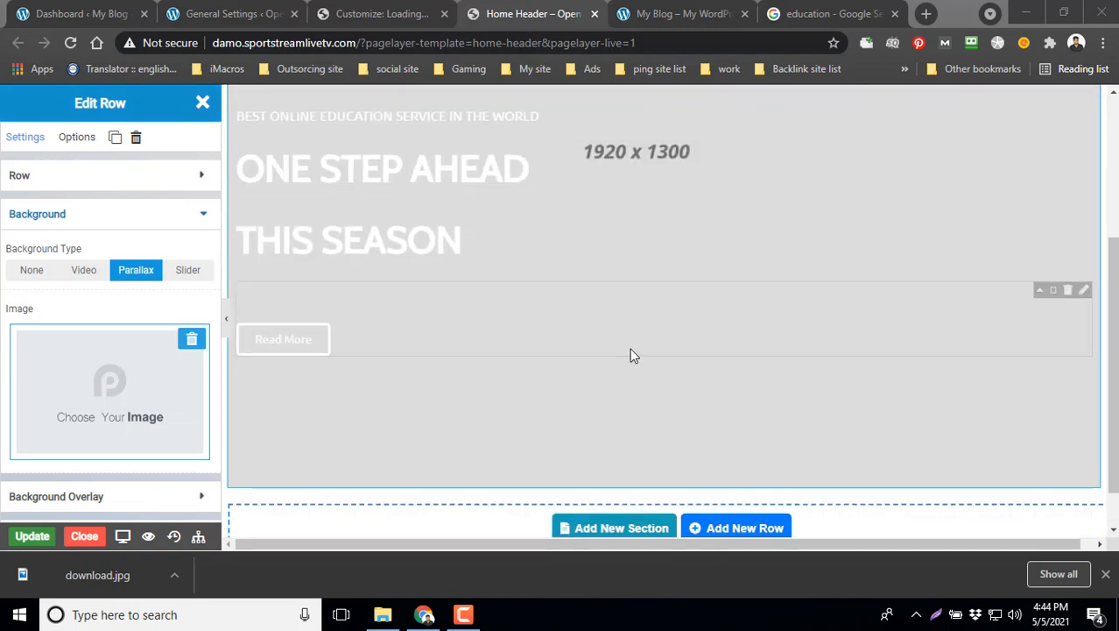
click(184, 273)
click(109, 341)
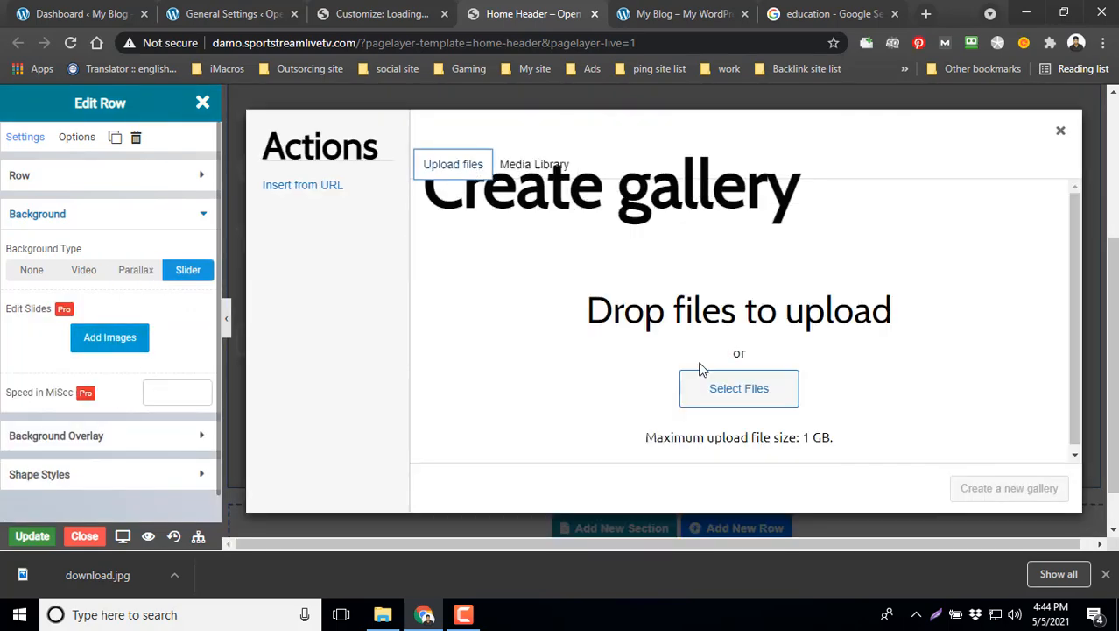
click(731, 392)
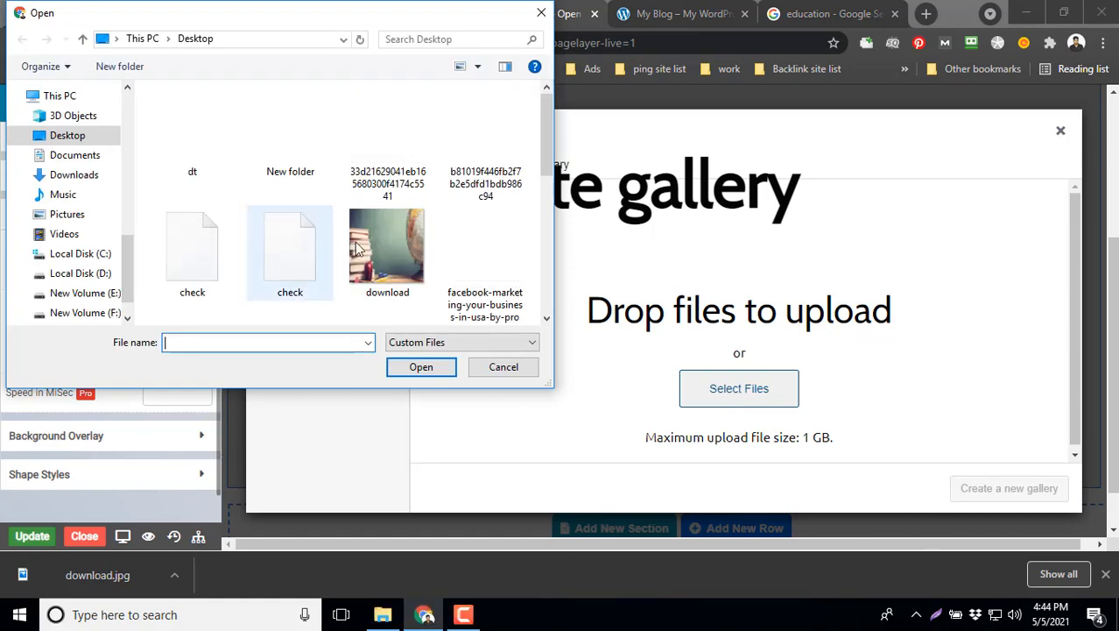
click(398, 248)
click(421, 366)
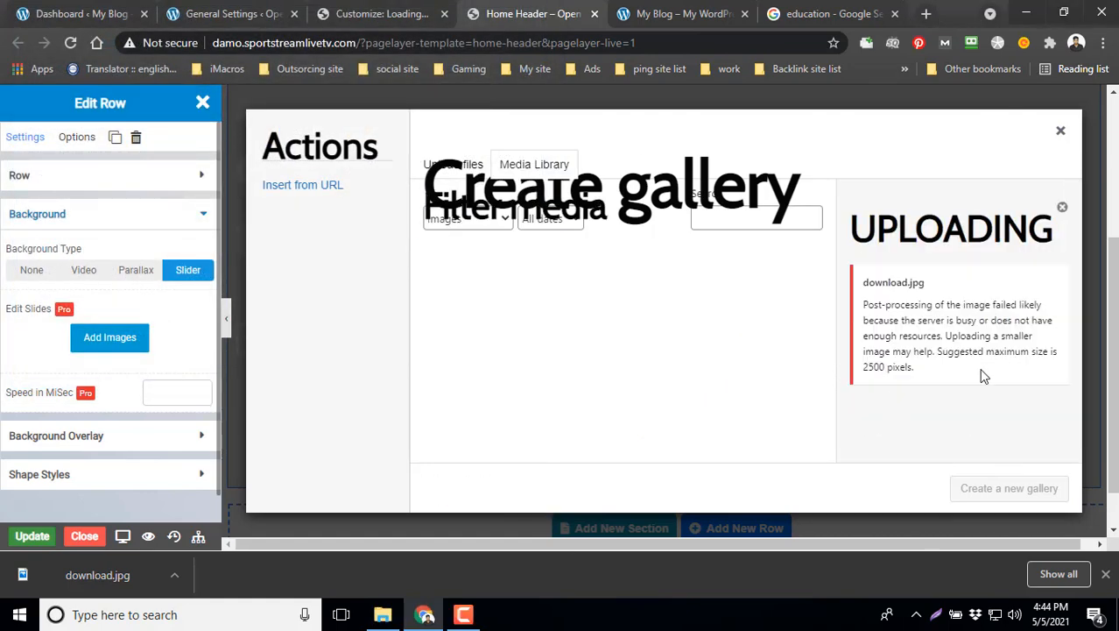
Read the upload message for download.jpg and close the gallery dialog.
drag(996, 304, 1042, 305)
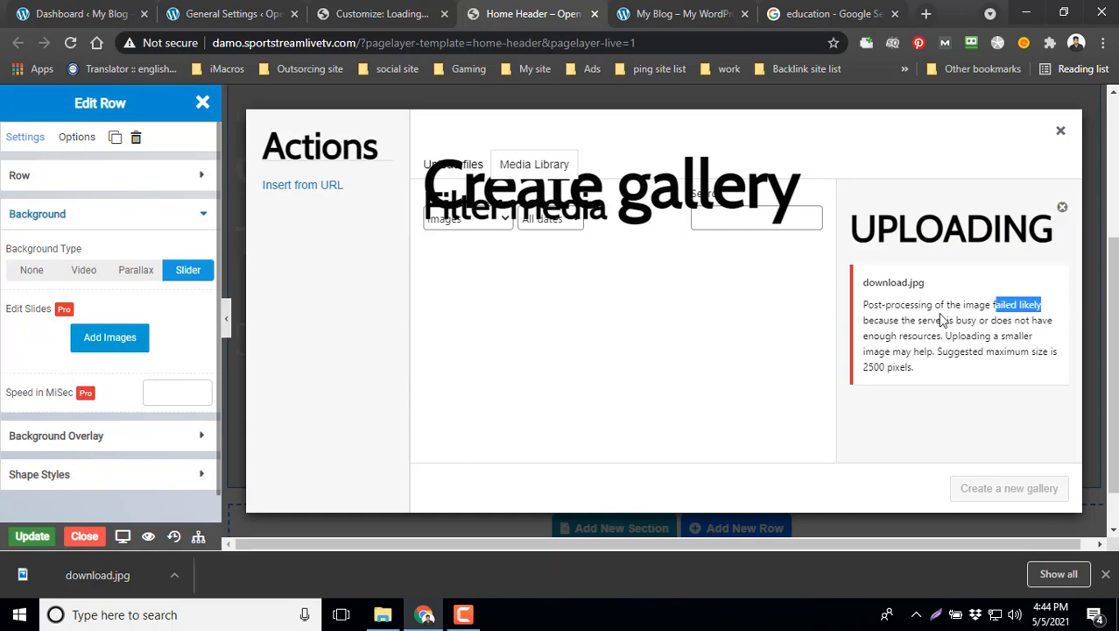
drag(849, 321, 942, 335)
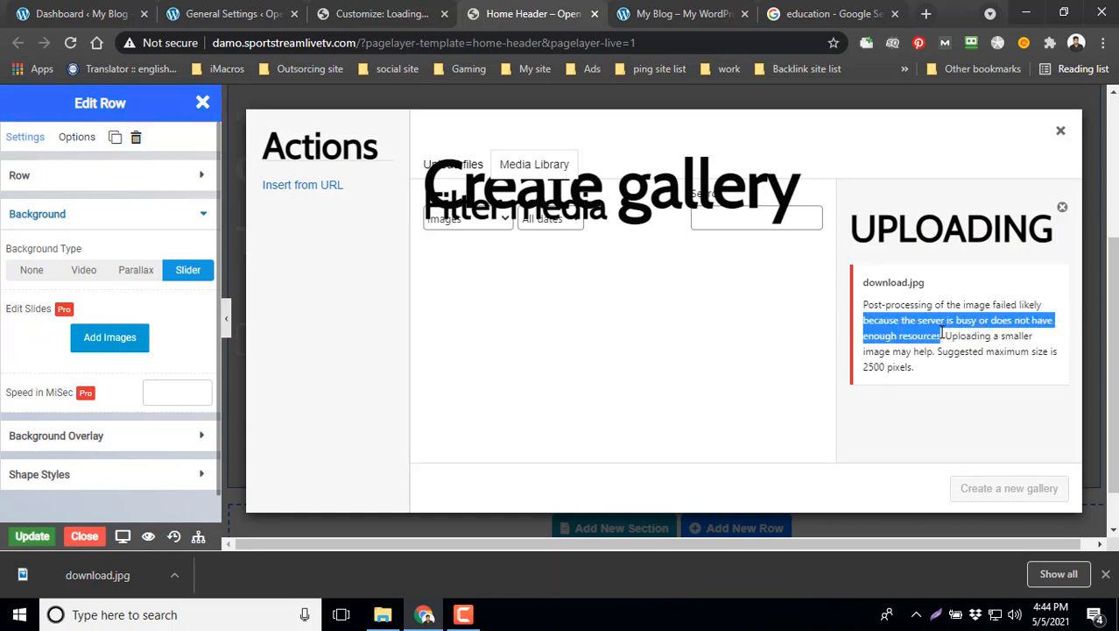
click(897, 396)
click(1060, 131)
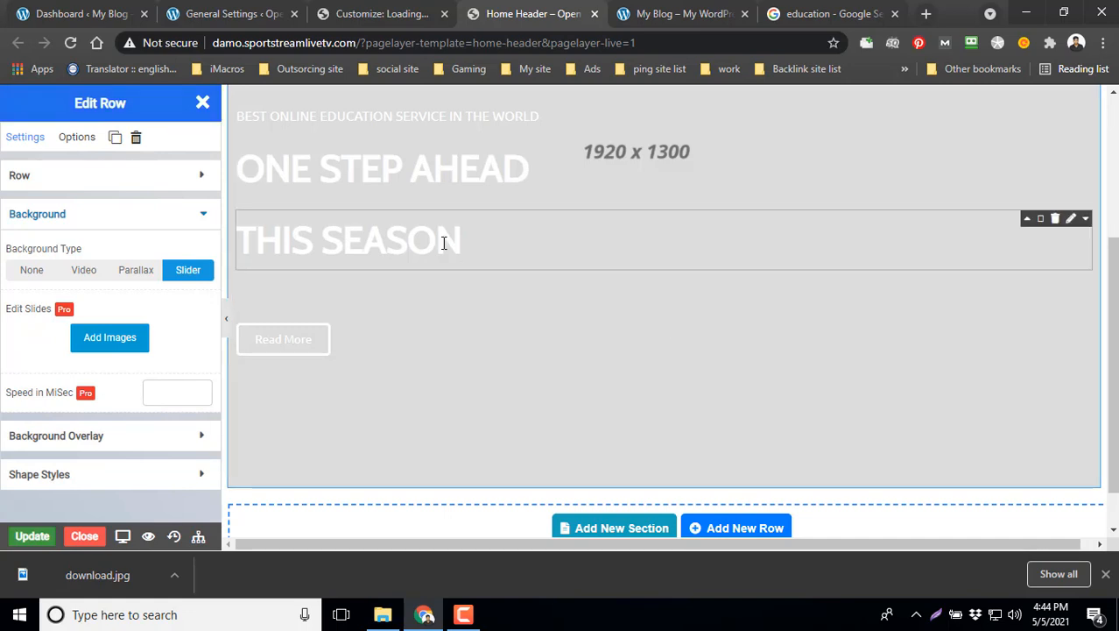
Check the placeholder size shown on the hero background and open the settings of the "ONE STEP AHEAD" title.
scroll(744, 294, up, 3)
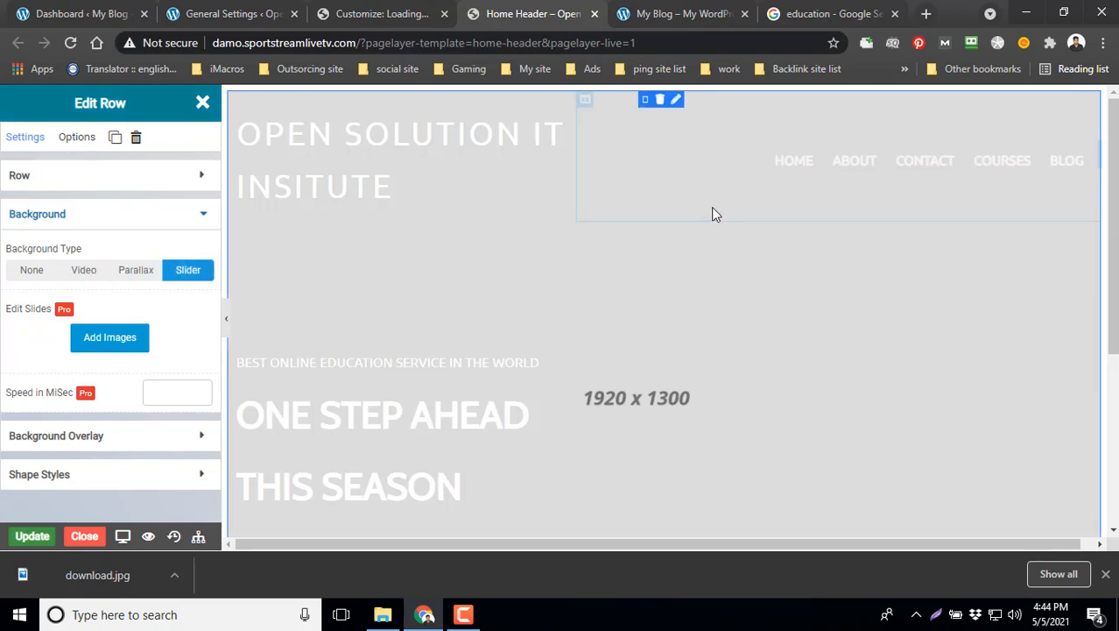
scroll(822, 339, down, 1)
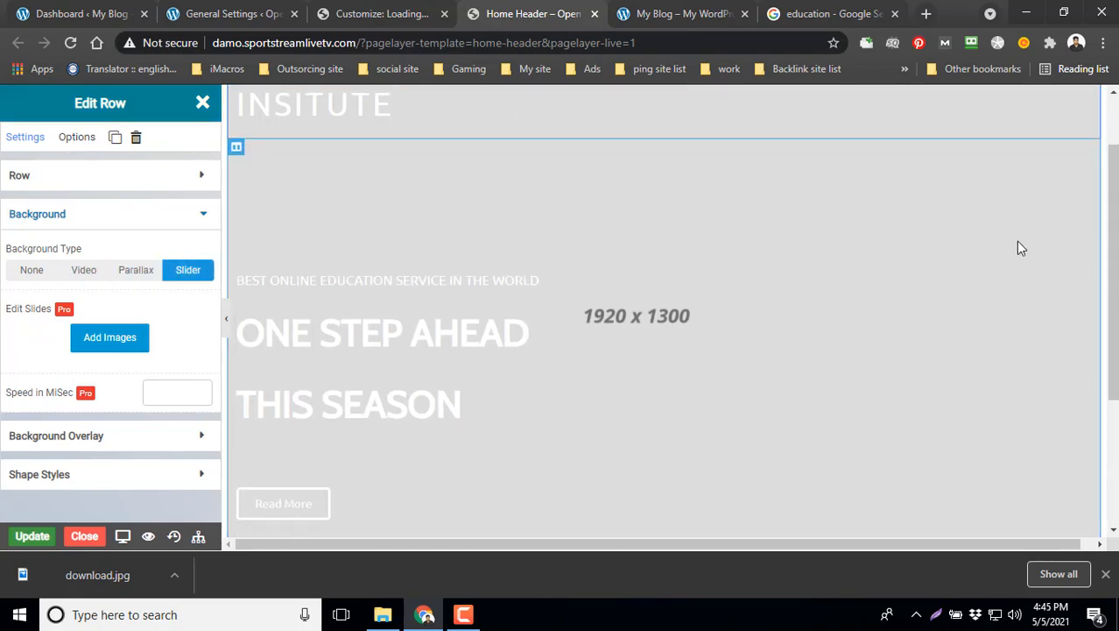
scroll(994, 257, down, 1)
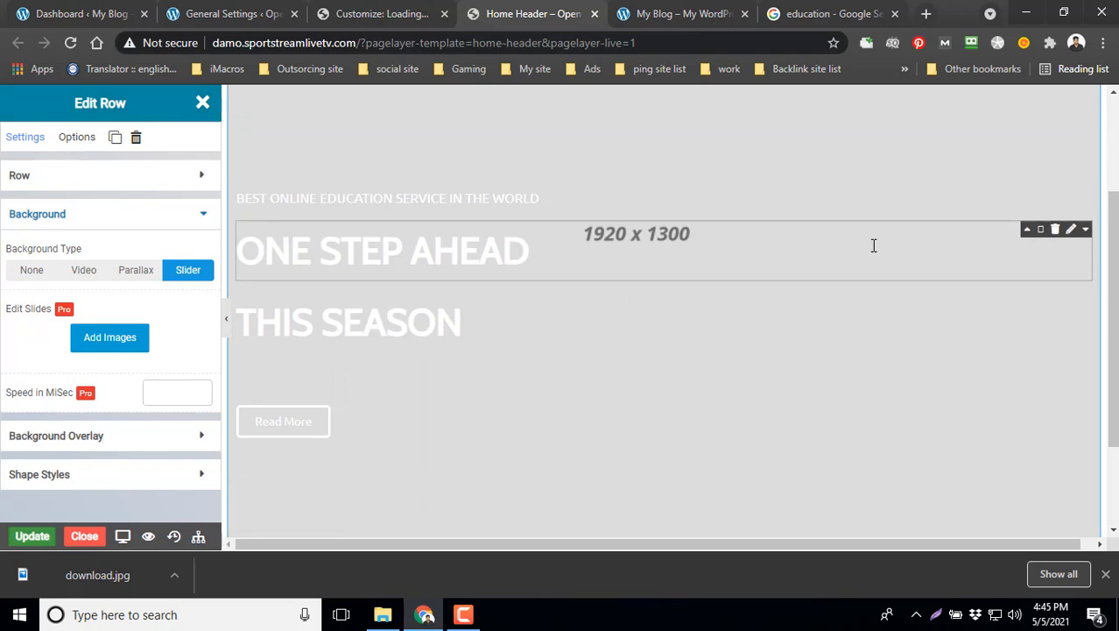
click(1072, 235)
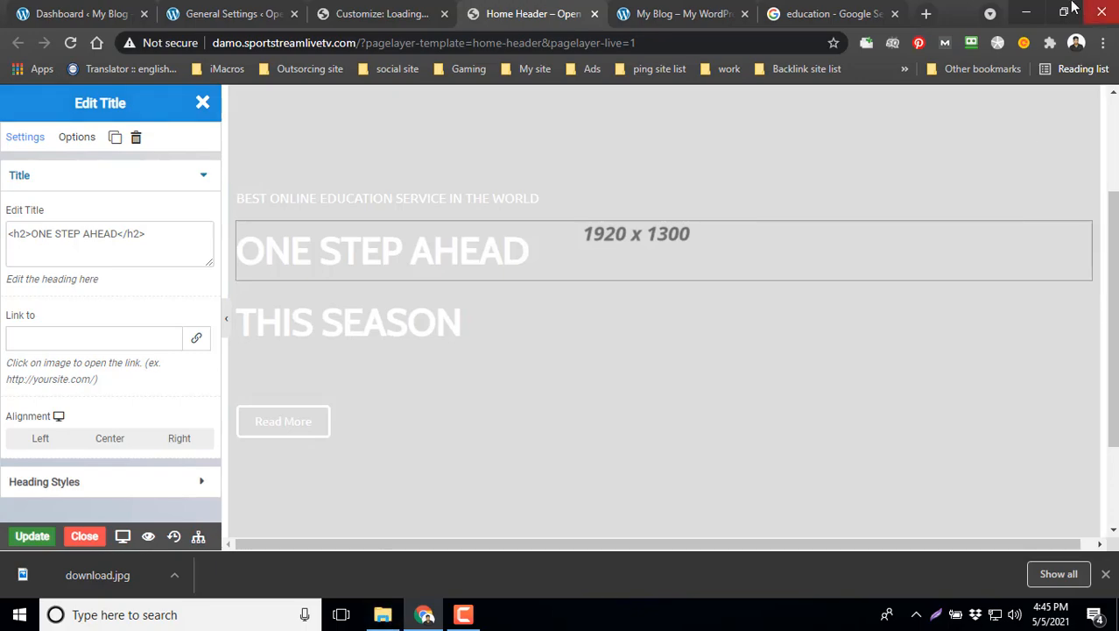
Switch to the desktop and open the download image for editing in Paint.
click(1027, 12)
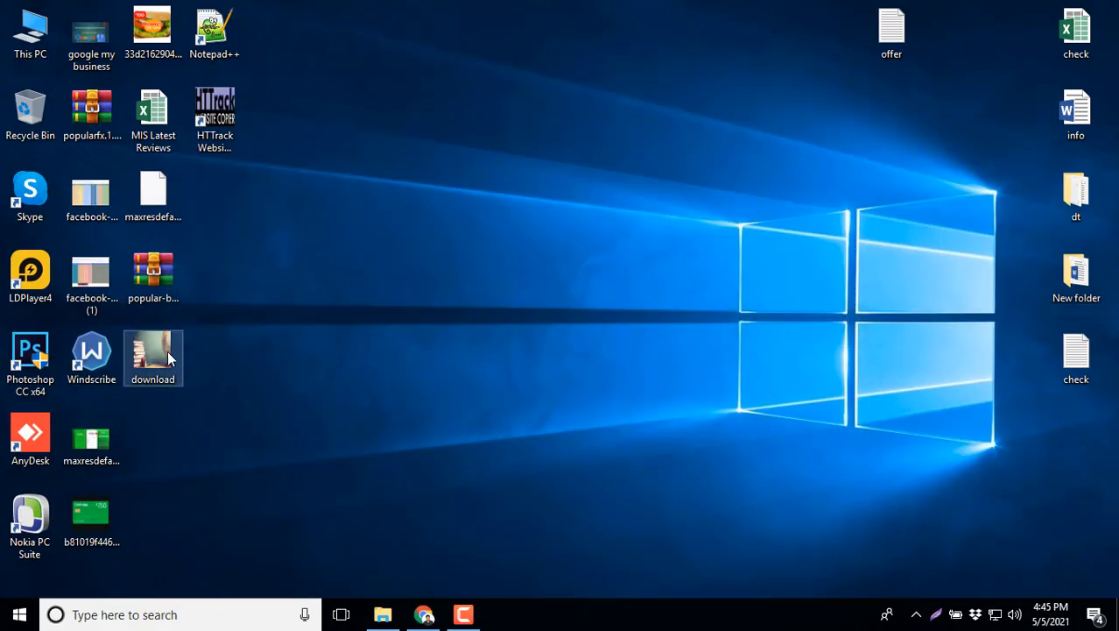
right_click(168, 350)
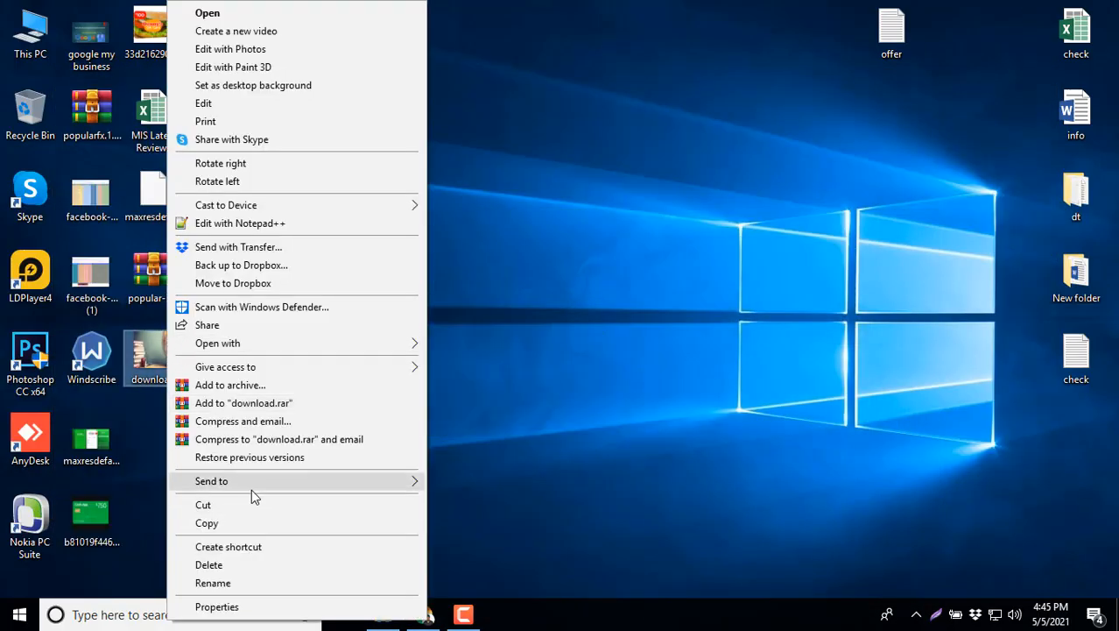
click(326, 103)
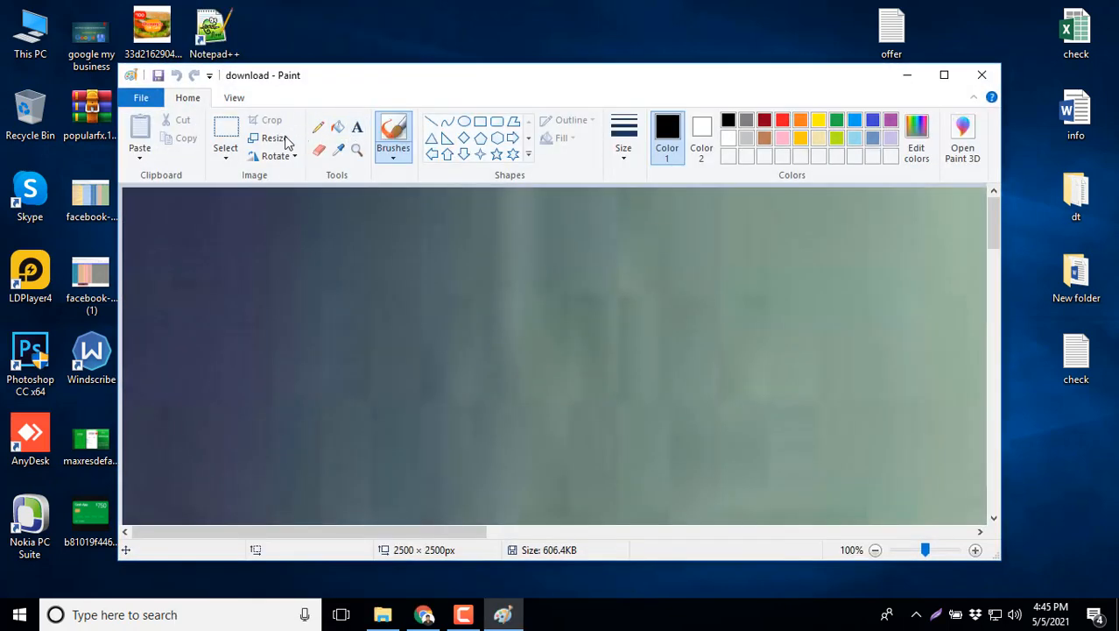
Resize the image to 1920 × 1300 pixels without maintaining the aspect ratio, and save it over the original file.
click(285, 140)
click(318, 199)
double_click(319, 224)
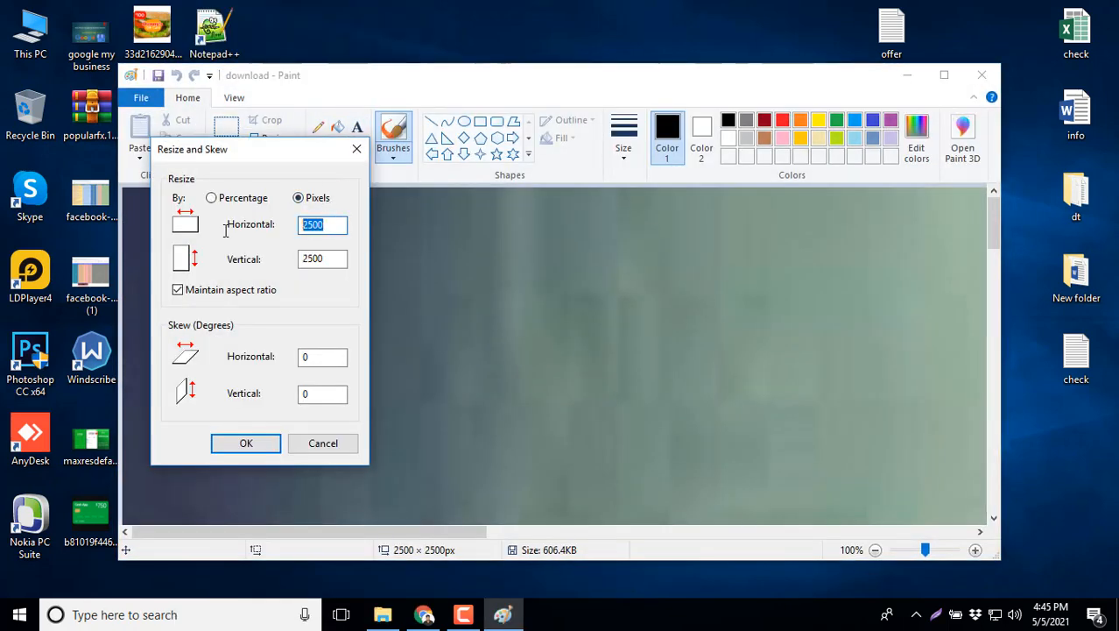
text(19)
click(213, 296)
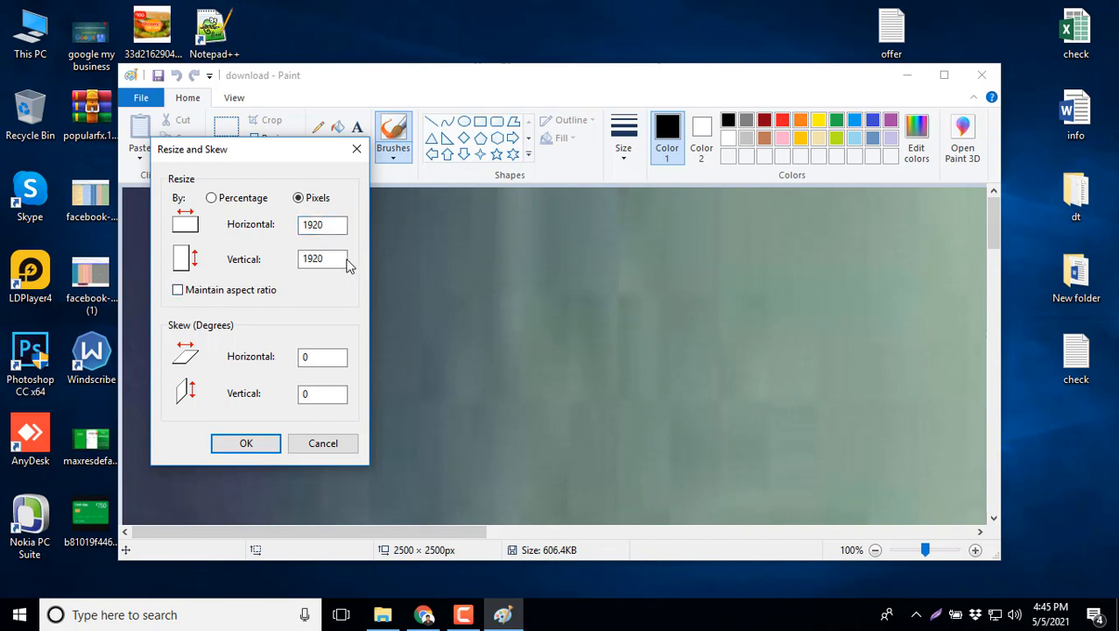
double_click(322, 258)
click(424, 614)
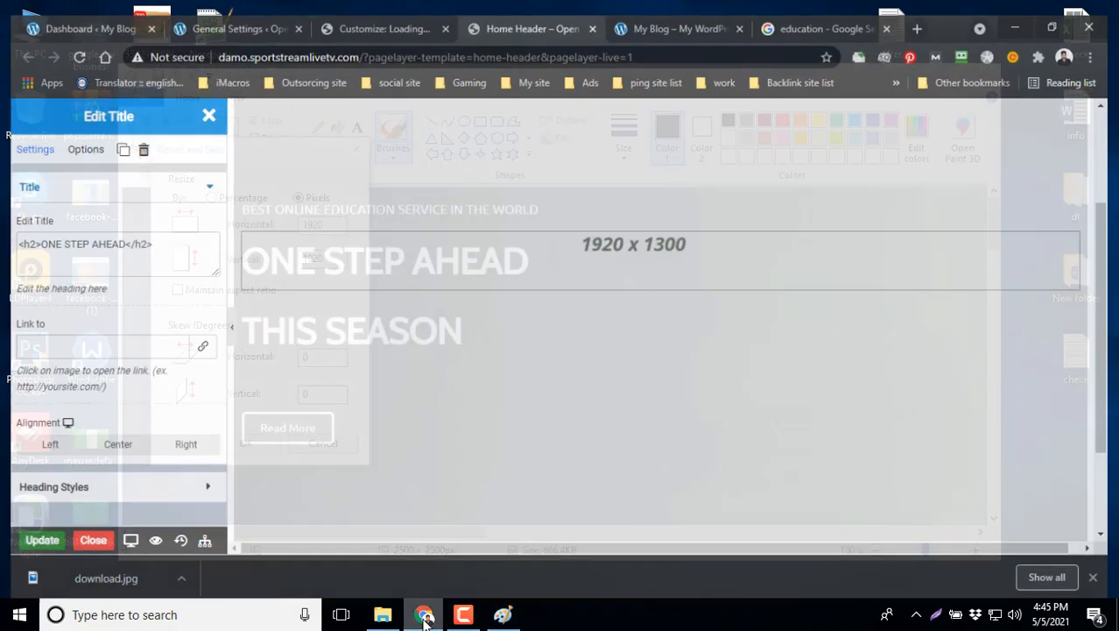
click(424, 614)
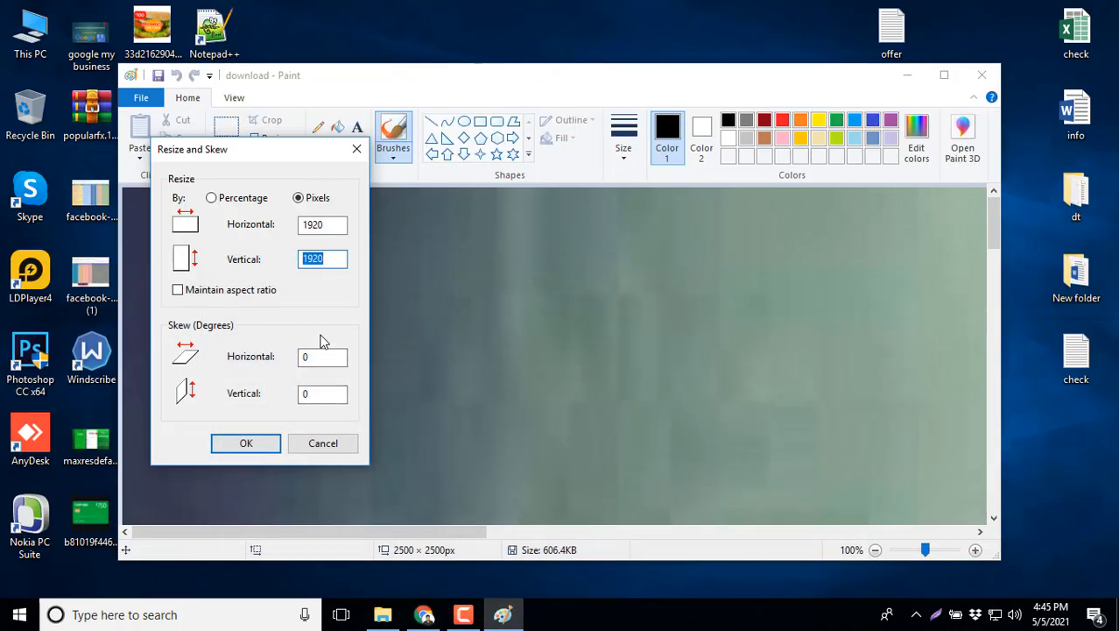
text(1)
click(263, 435)
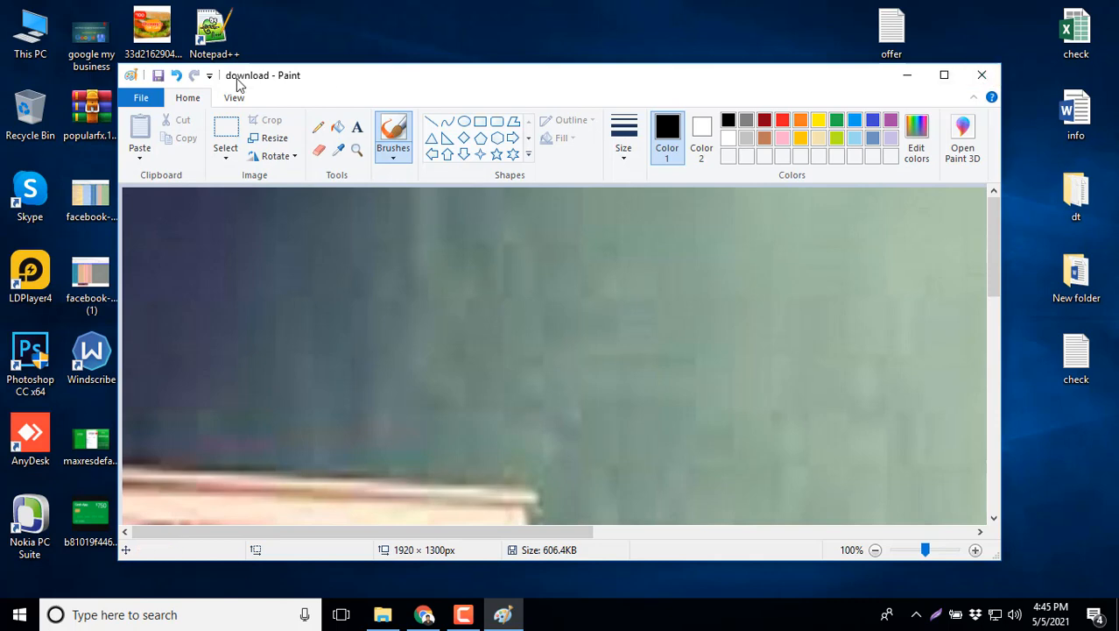
click(158, 75)
click(981, 75)
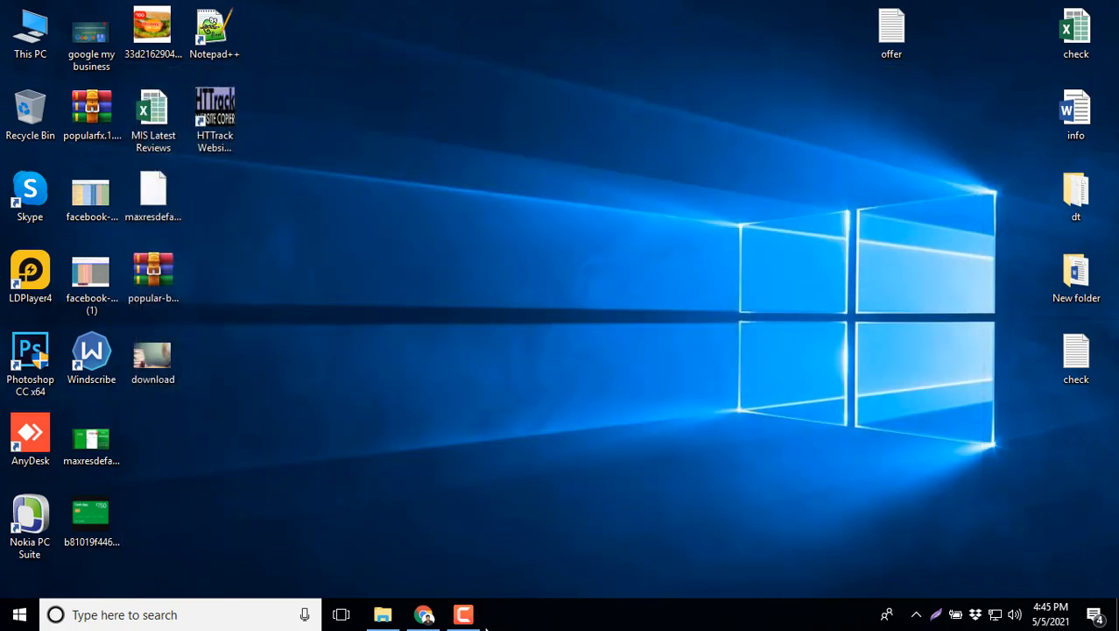
Switch back to Chrome and set the hero column's background type to Parallax.
click(424, 614)
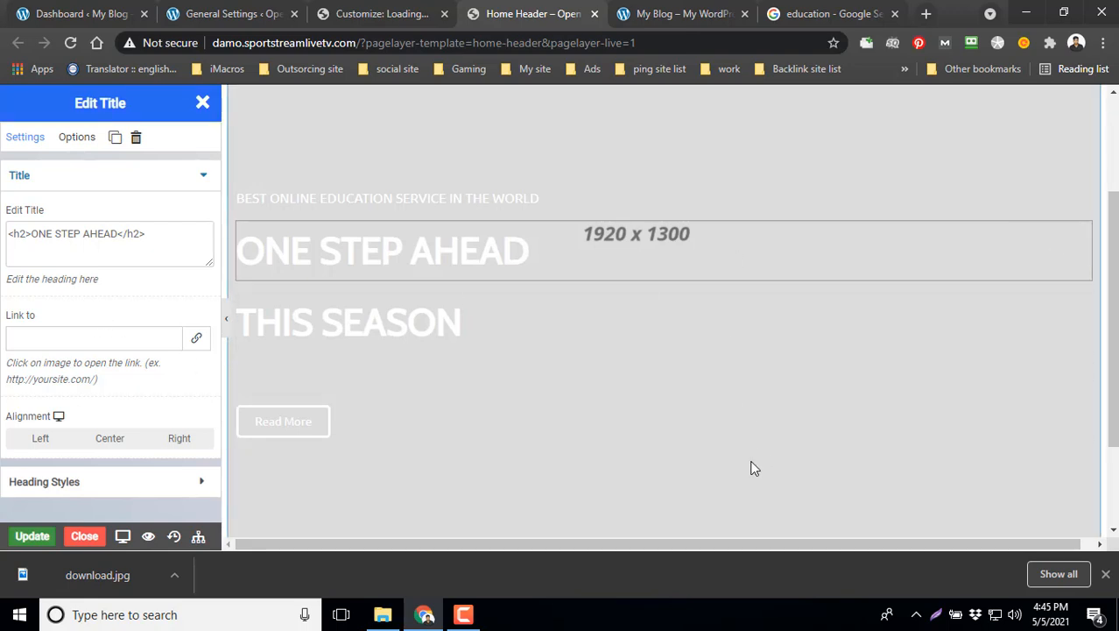
click(325, 300)
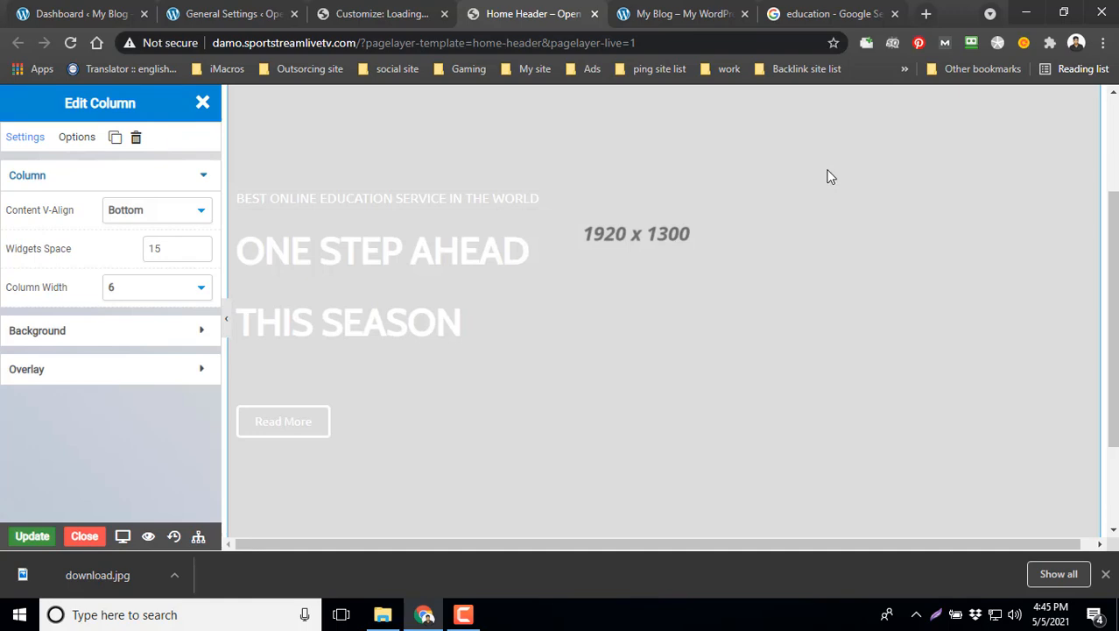
click(143, 331)
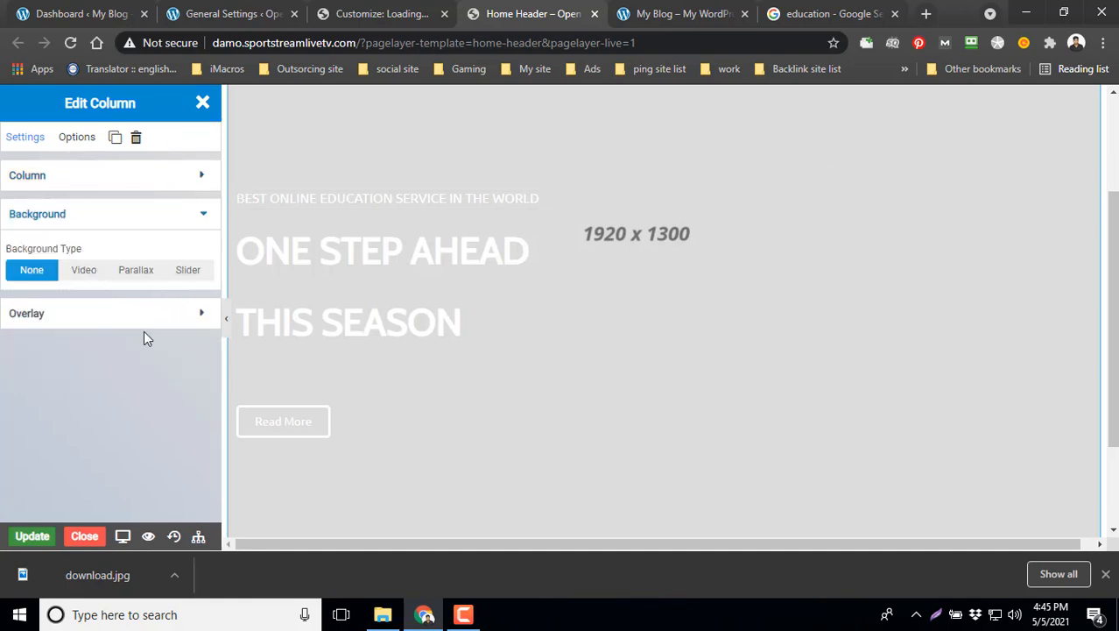
click(188, 273)
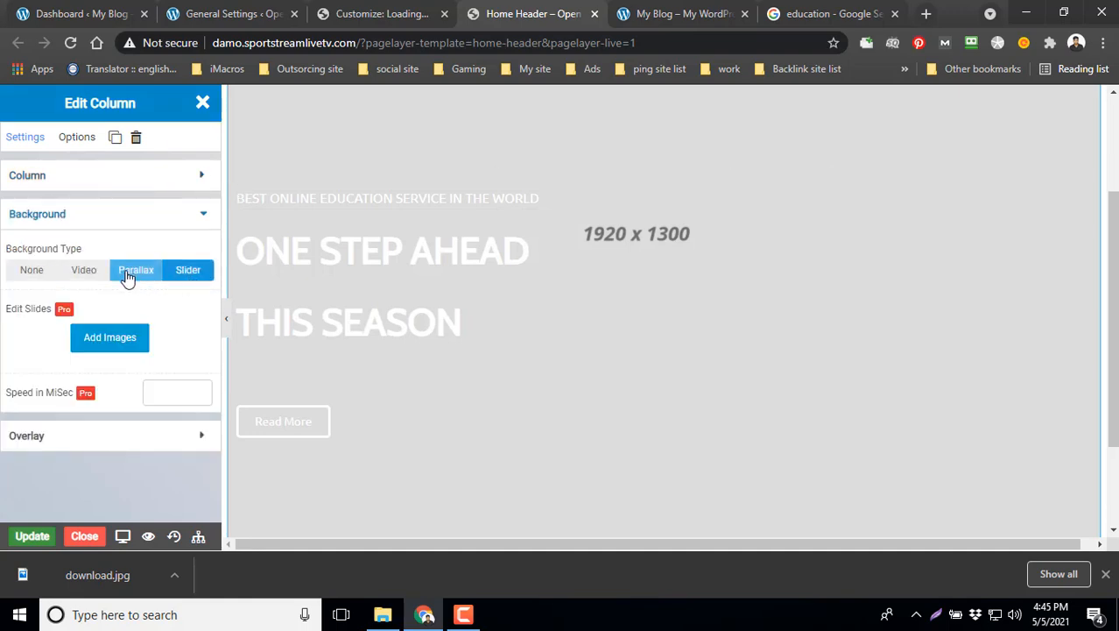
click(137, 272)
Try to upload the resized download image from the Desktop as the column's Parallax background image.
click(148, 382)
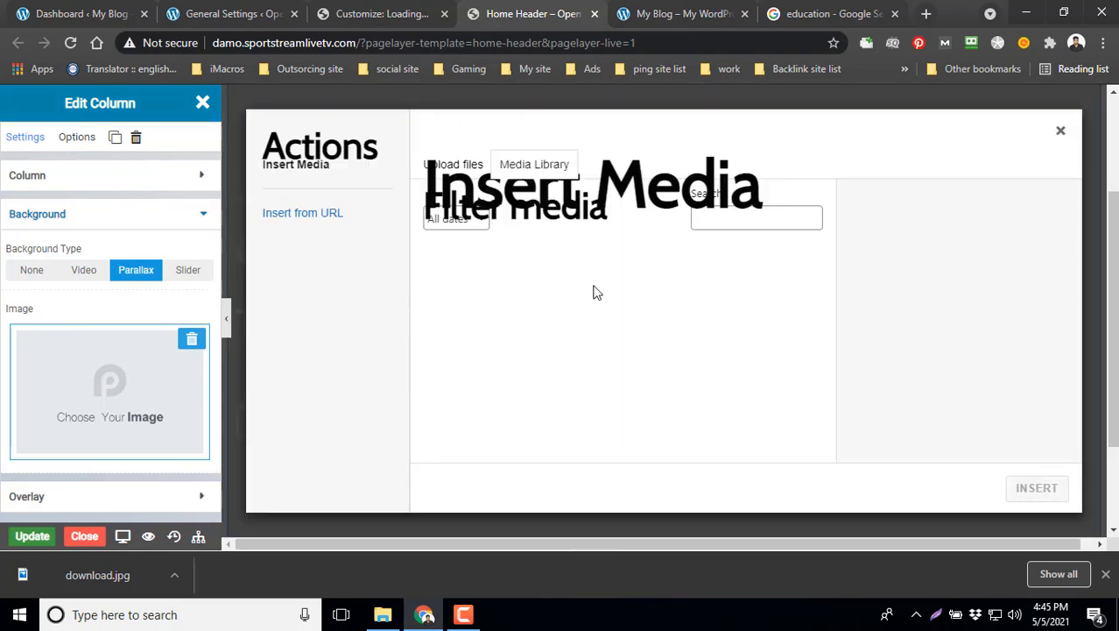
click(731, 396)
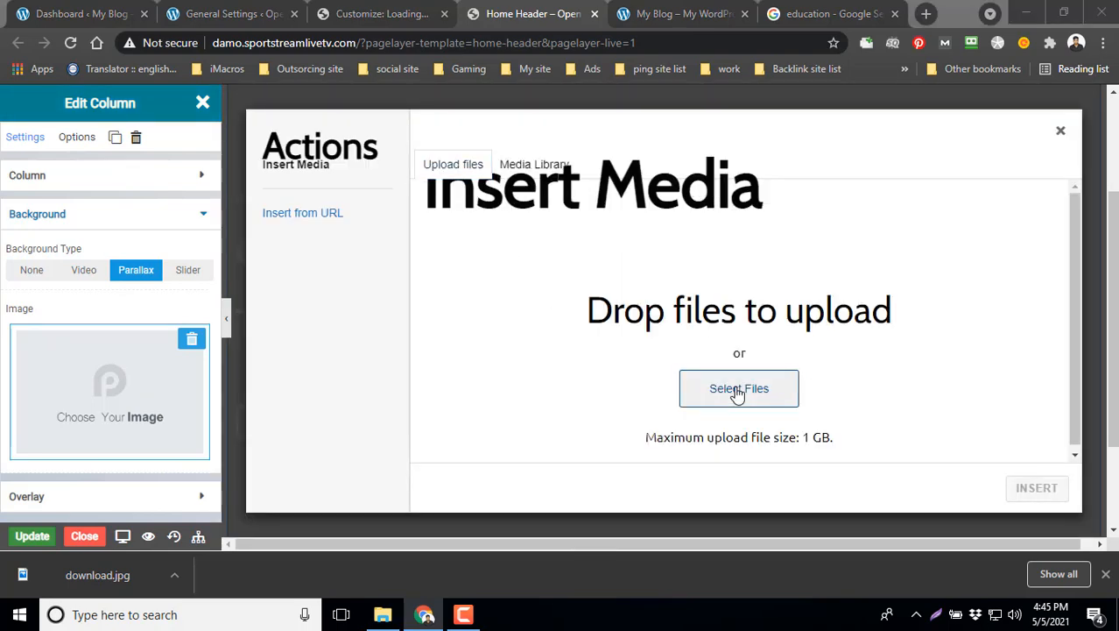
click(387, 262)
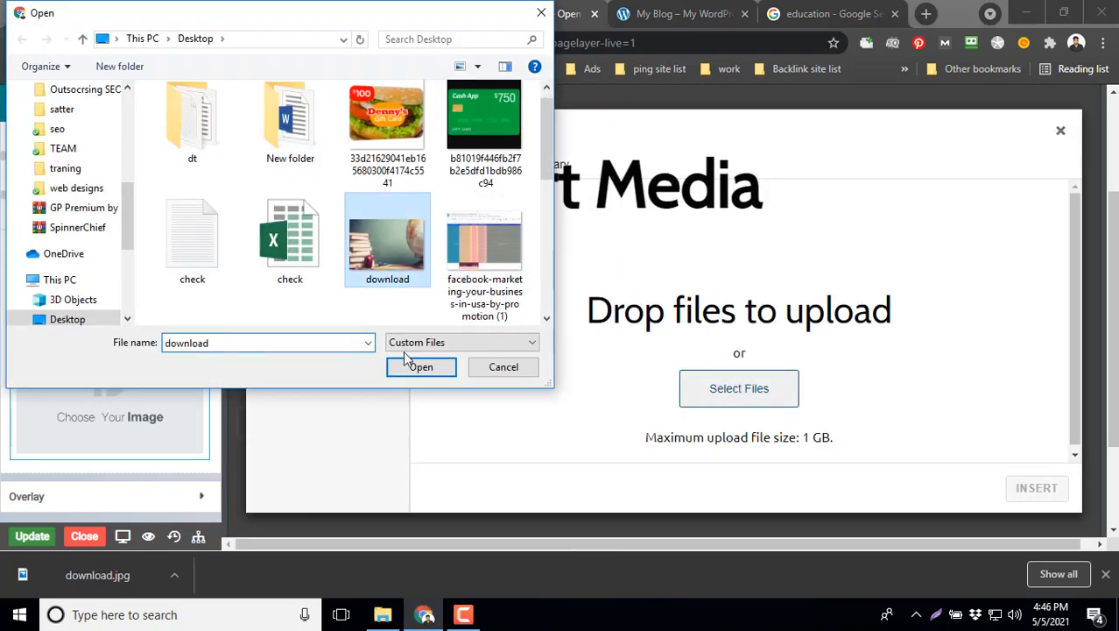
click(419, 366)
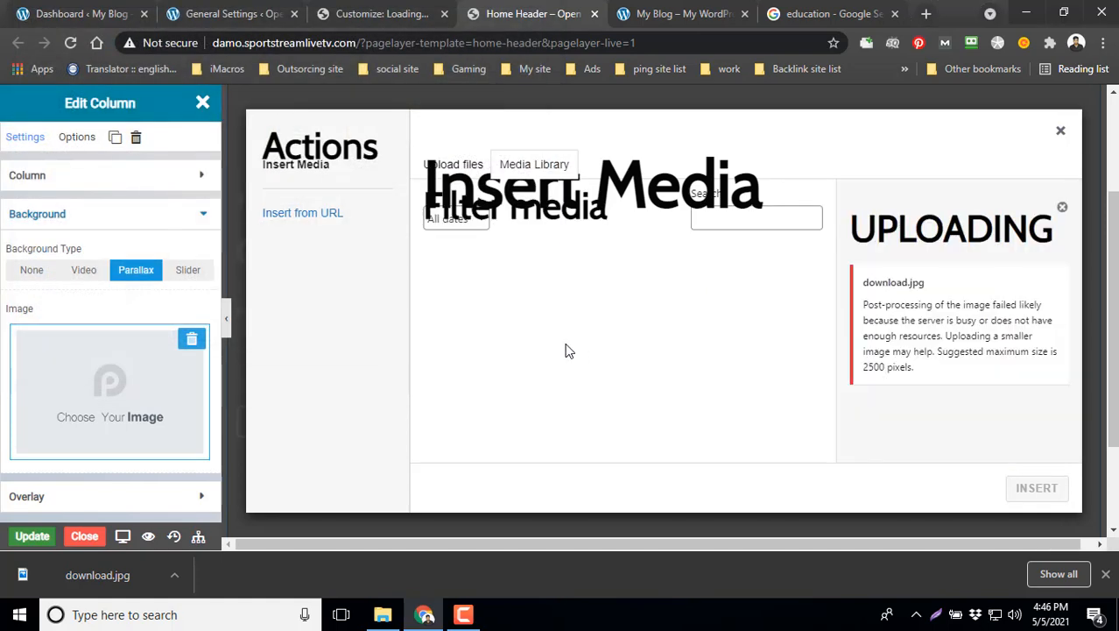
Close the media dialog and add the text "Shop Now" on a new line beneath the THIS SEASON title.
click(1061, 131)
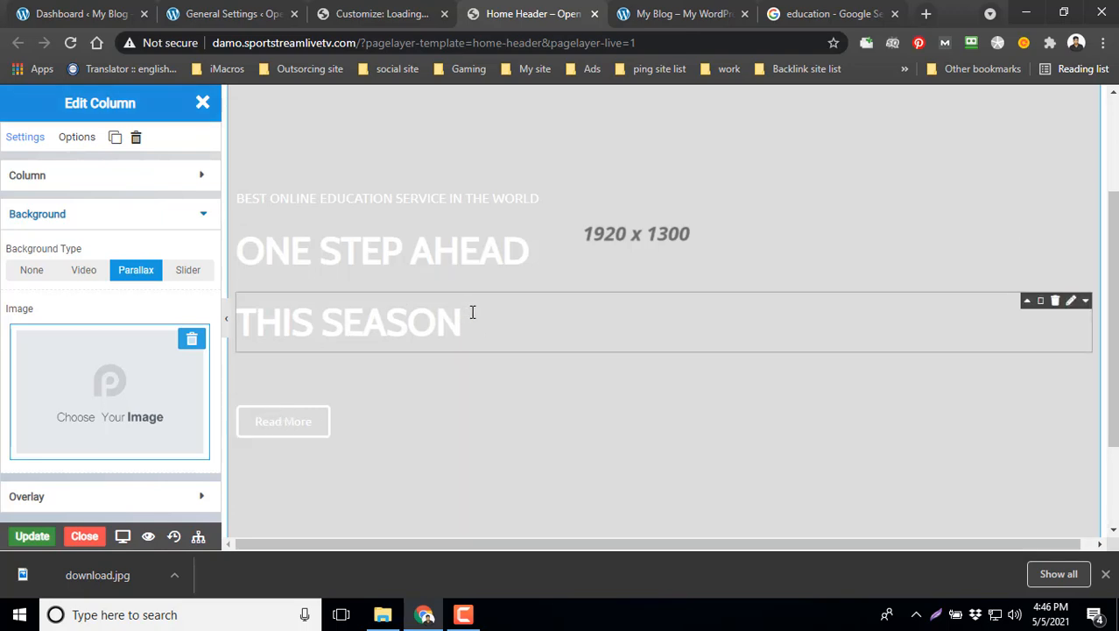
scroll(471, 311, down, 1)
drag(460, 244, 303, 239)
click(442, 240)
click(495, 234)
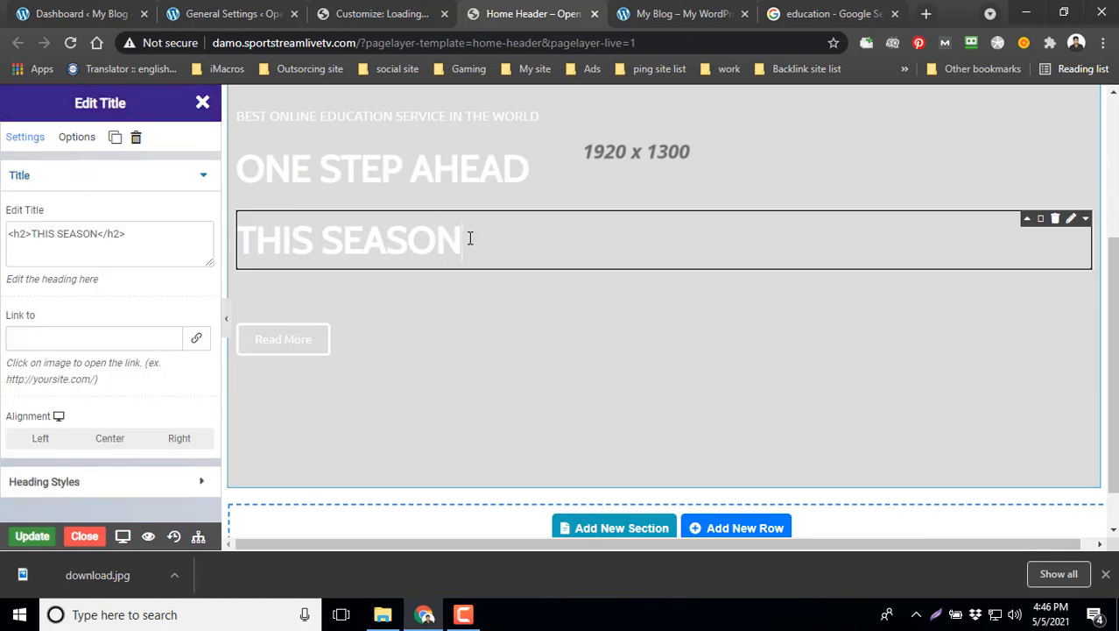
key(Return)
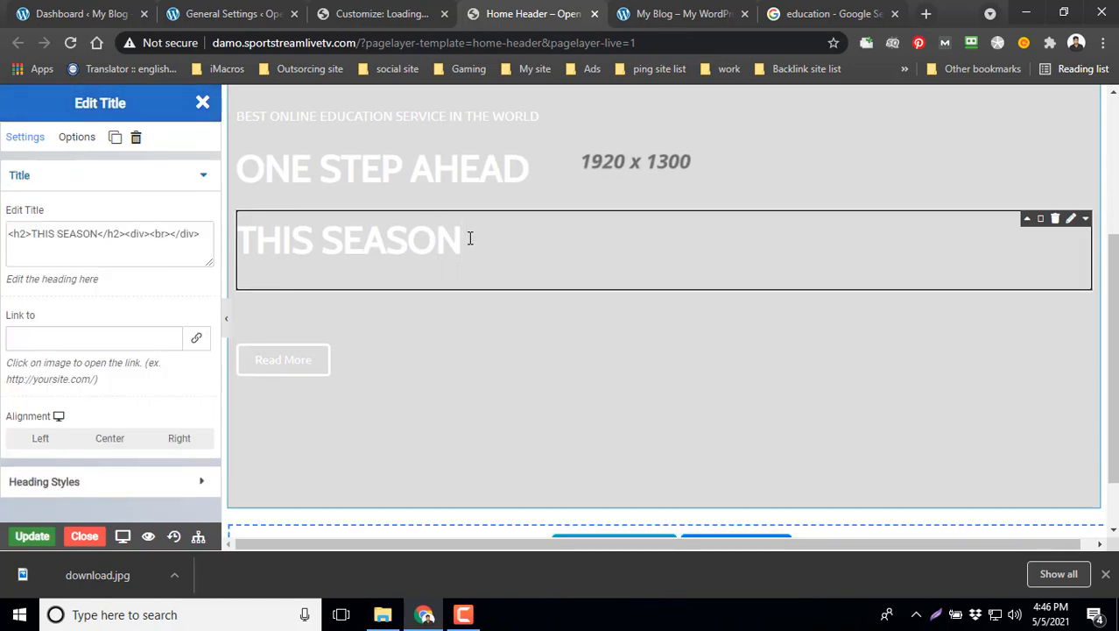
click(69, 248)
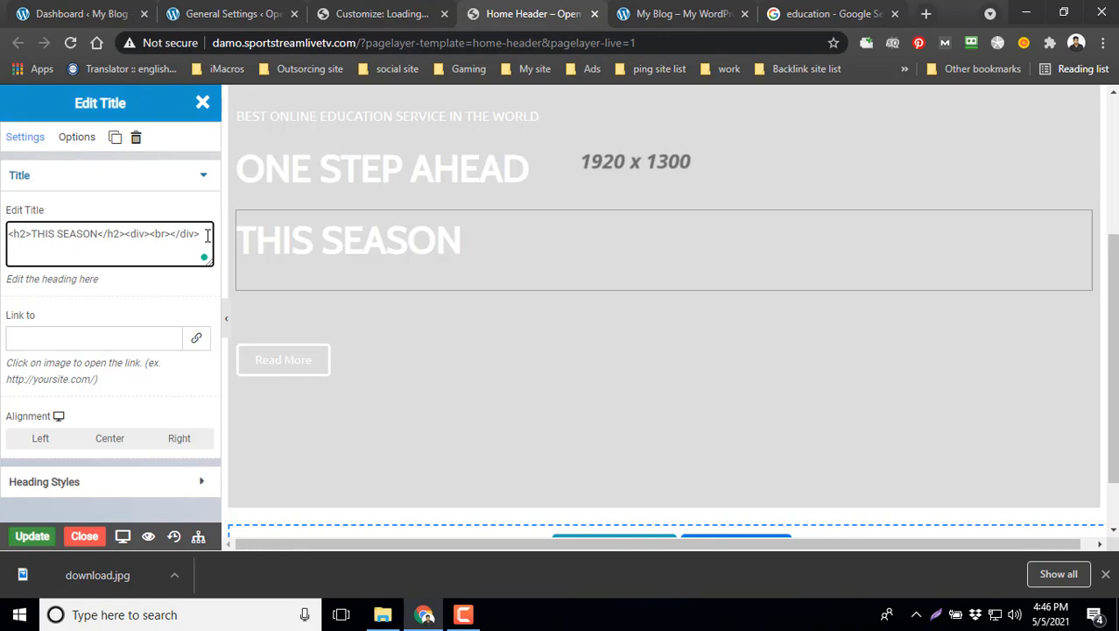
text(S)
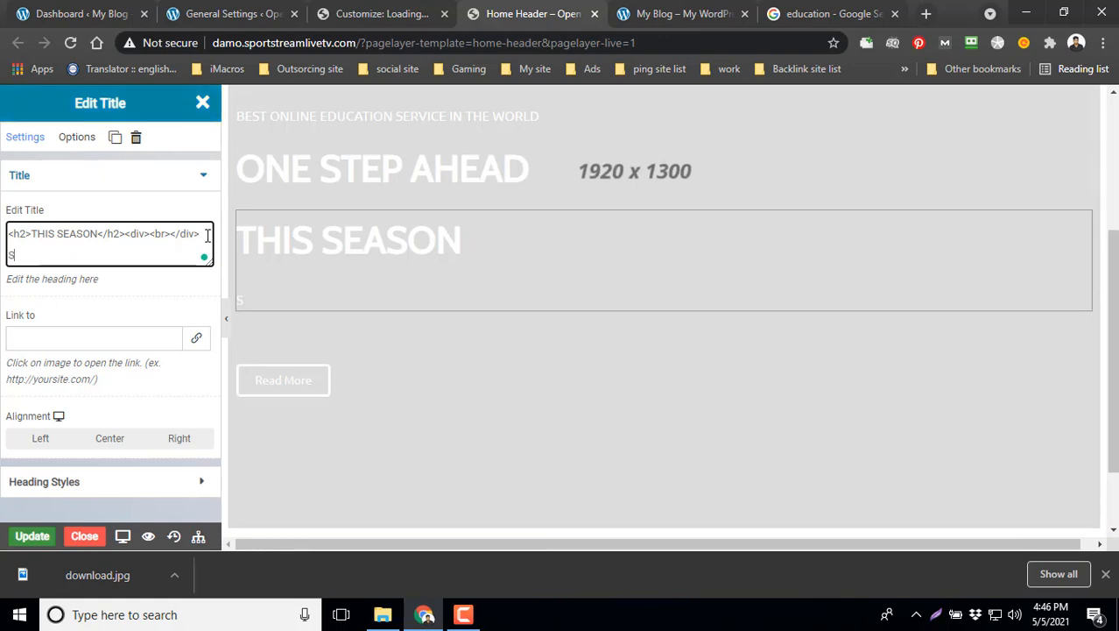
text(hop Now)
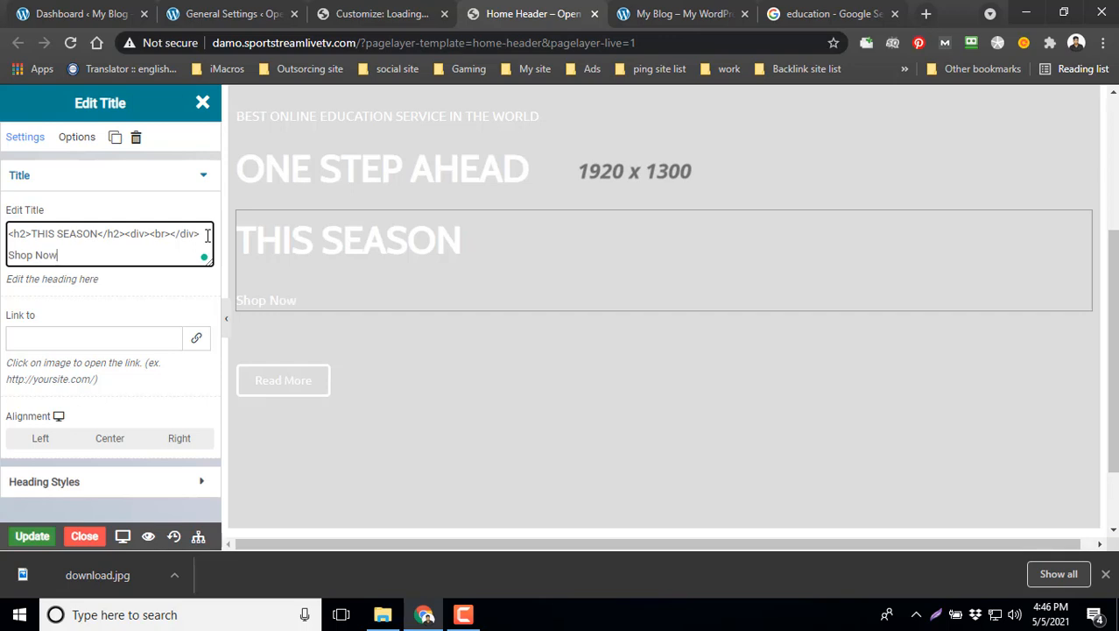
click(3, 252)
click(11, 254)
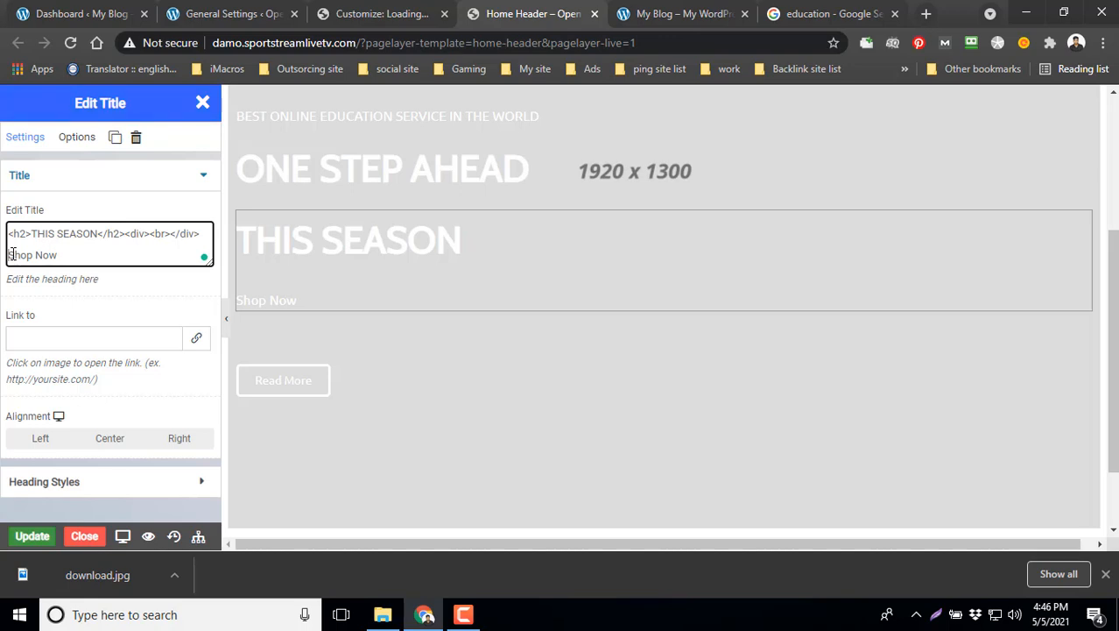
text(<>)
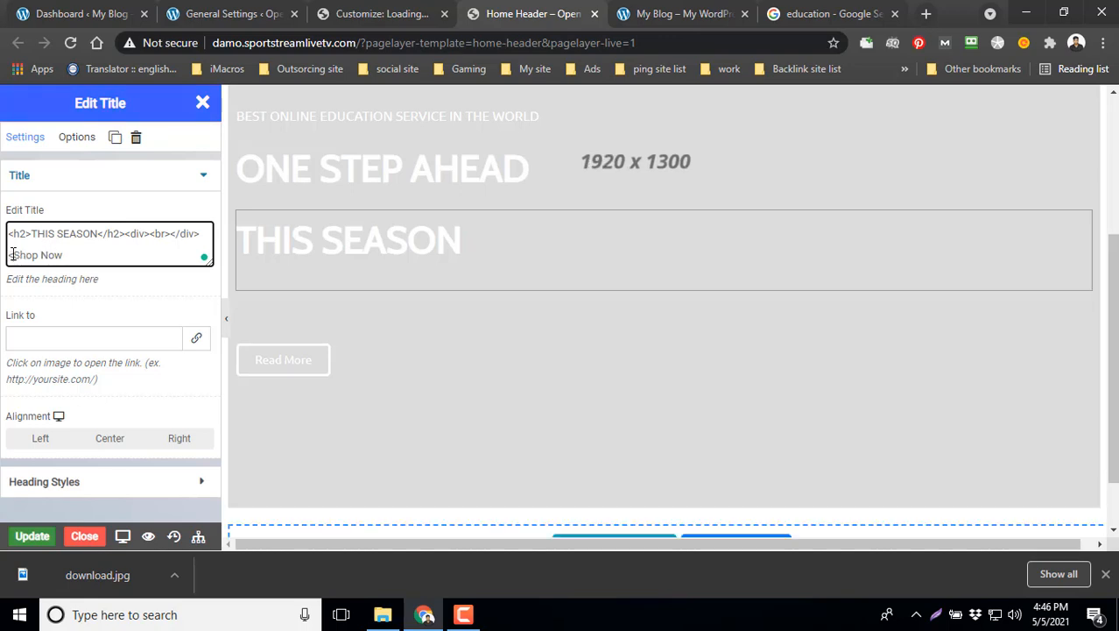
text(a )
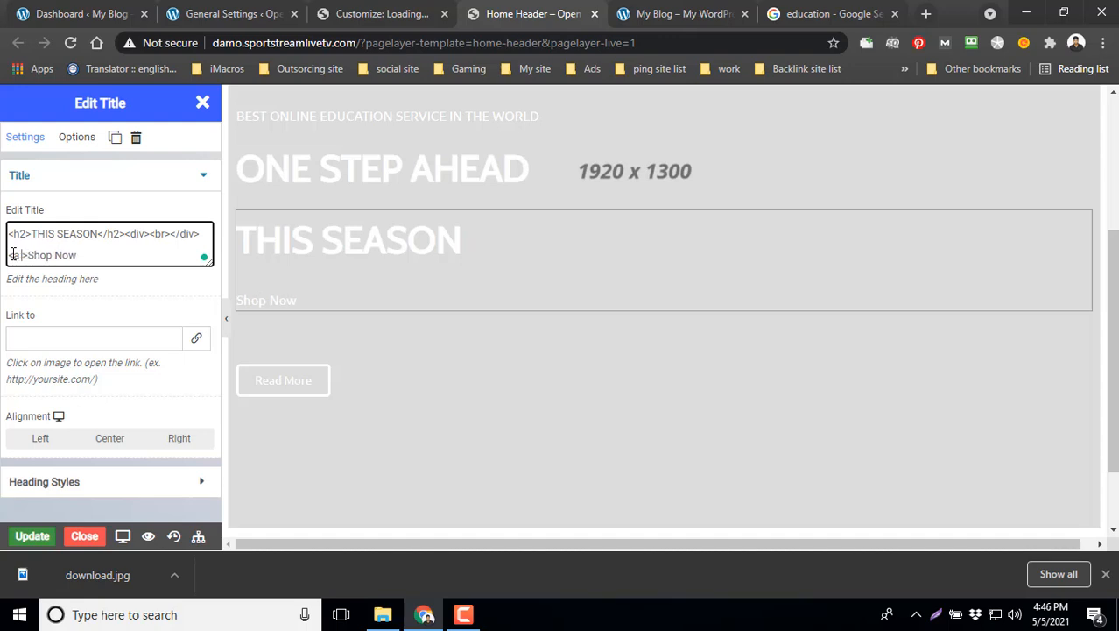
text(href)
text(=)
text("")
text(www)
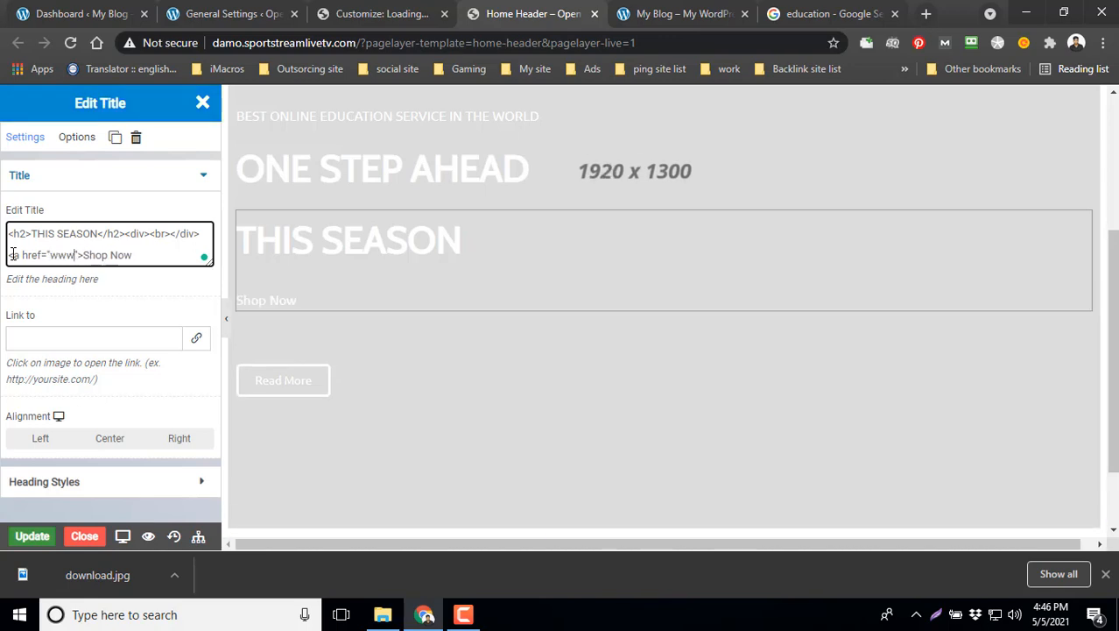
text(.google)
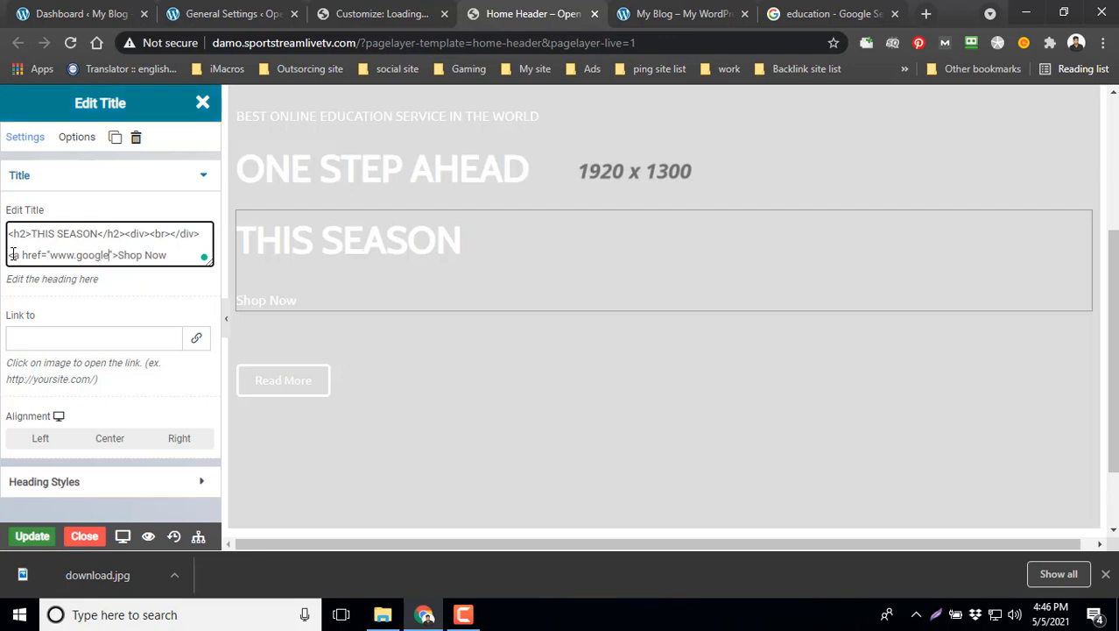
text(.com)
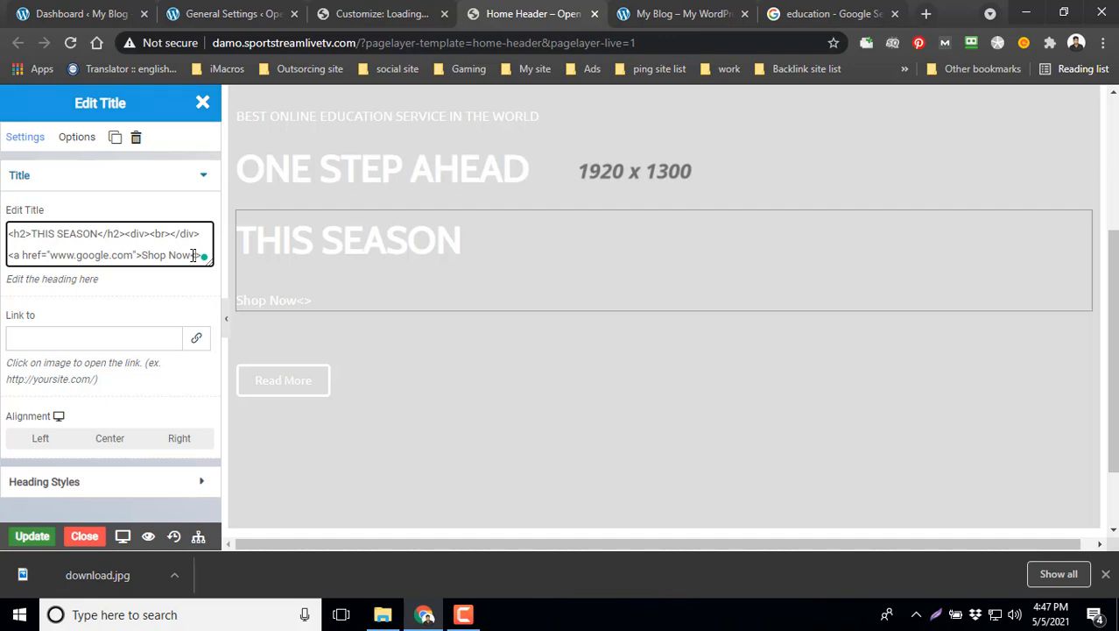
click(173, 290)
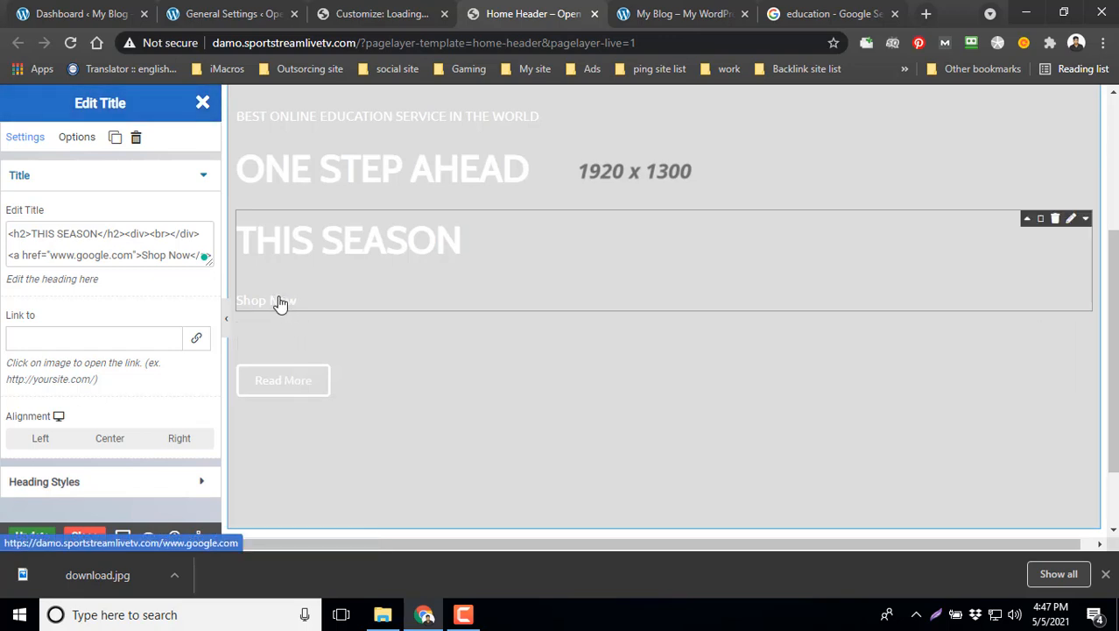
click(114, 334)
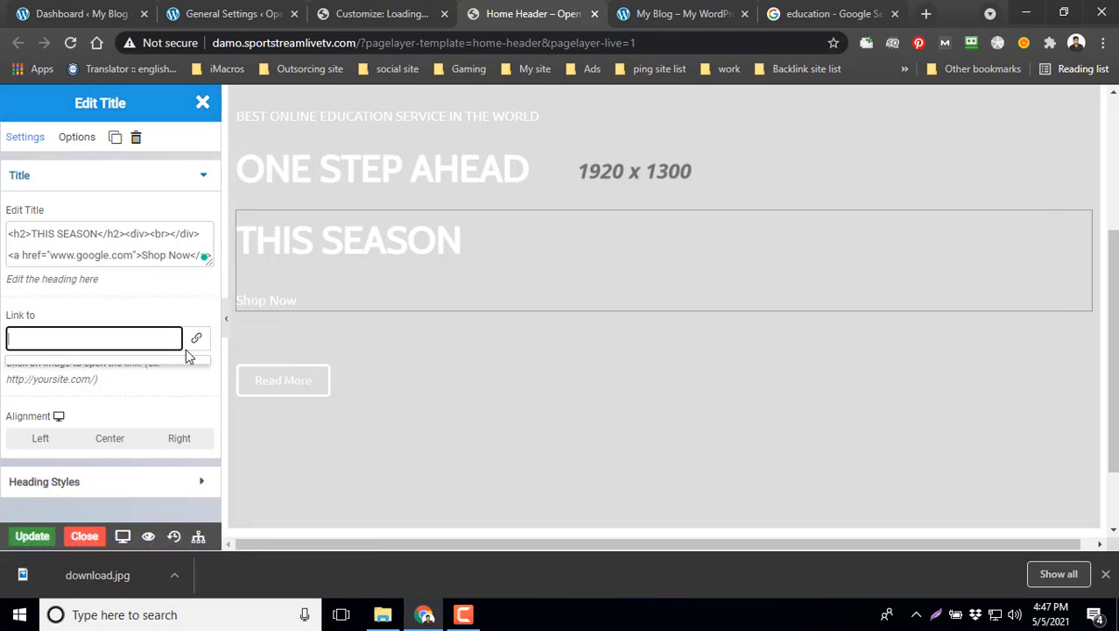
click(179, 397)
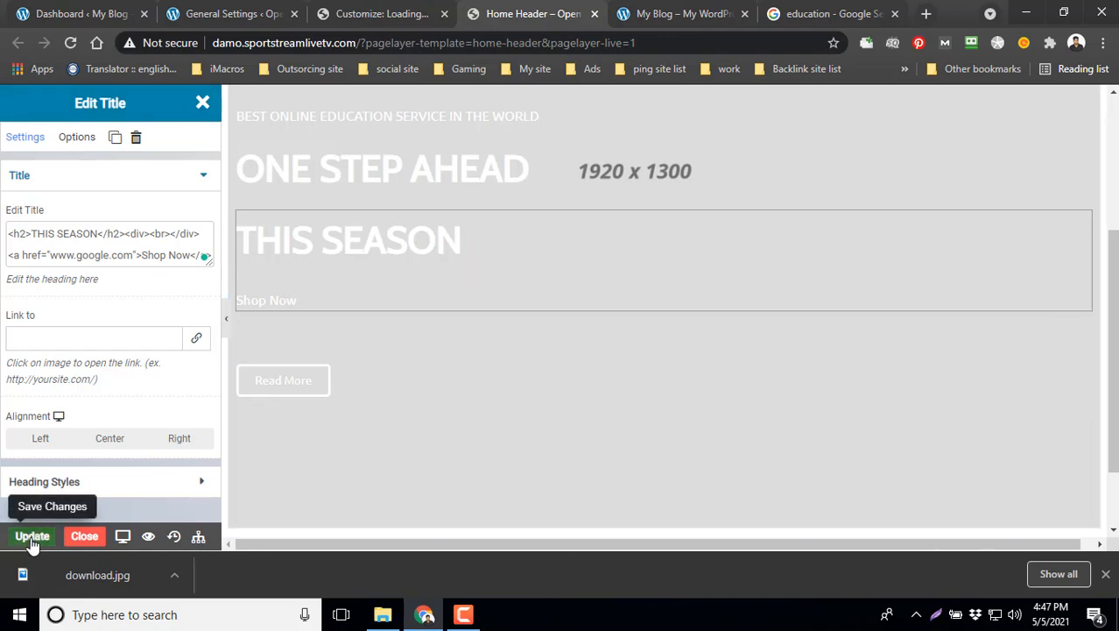
Hide the browser's downloads bar and try to save the Home Header template's changes.
click(1105, 574)
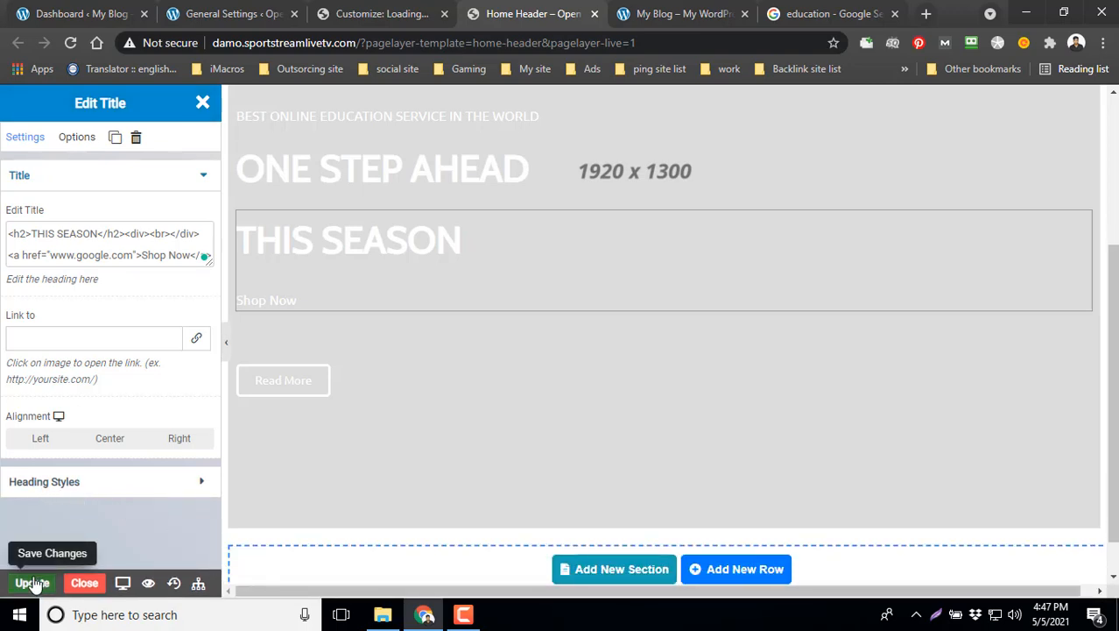
scroll(684, 390, down, 1)
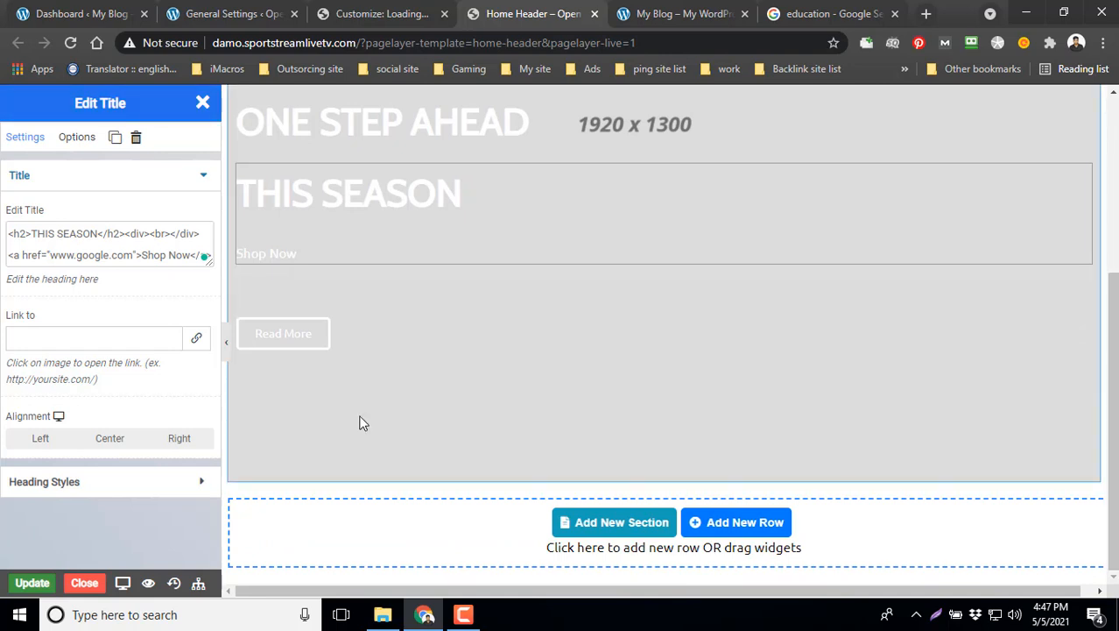
click(35, 584)
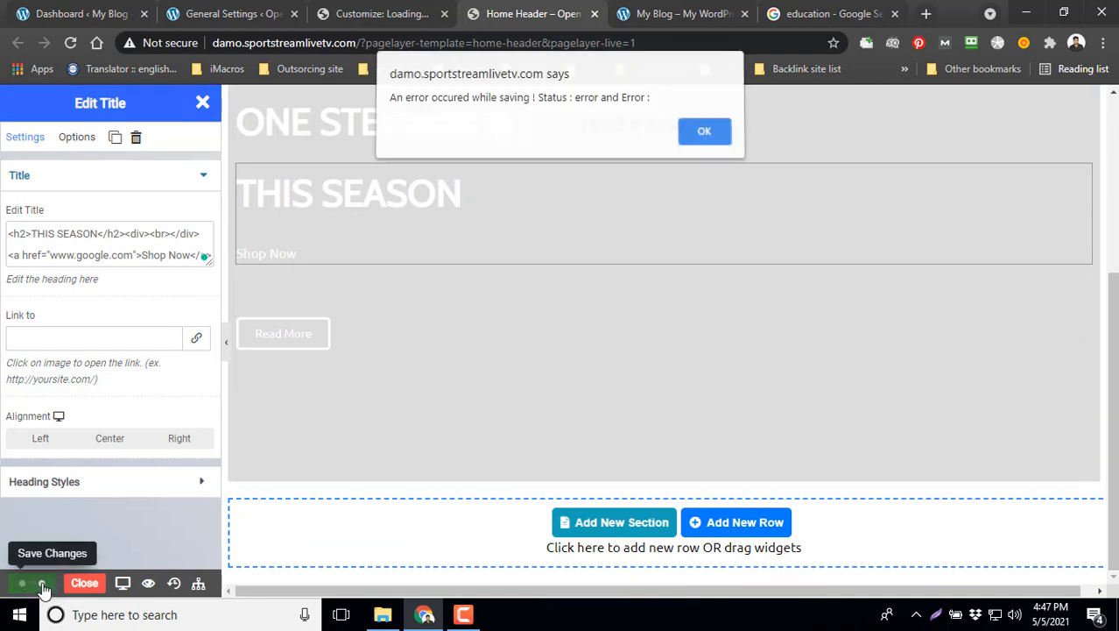
click(708, 136)
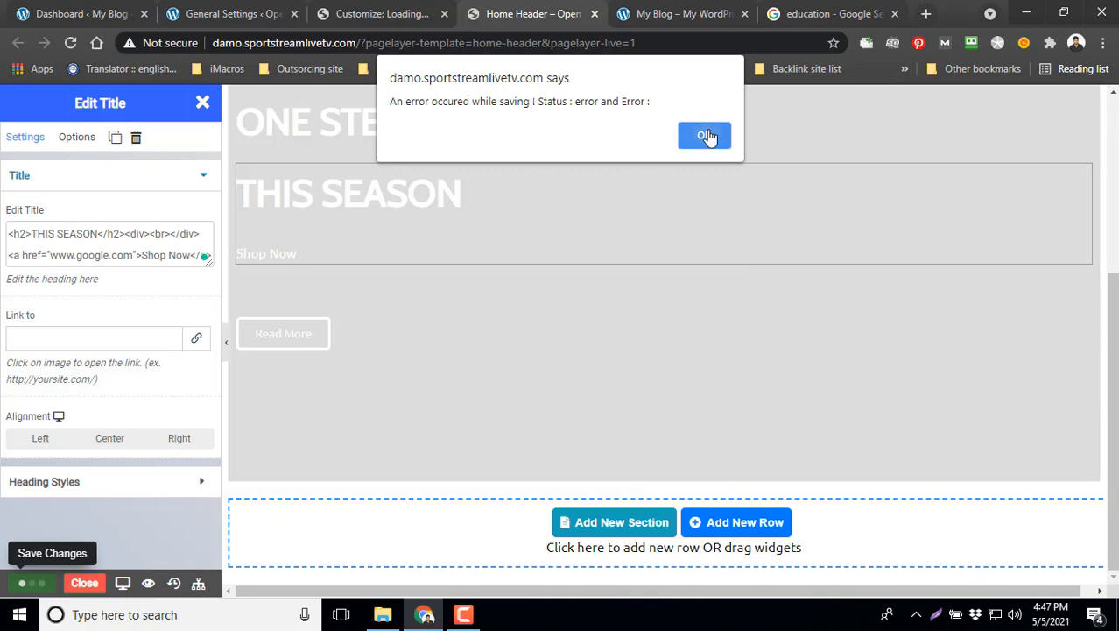
click(33, 583)
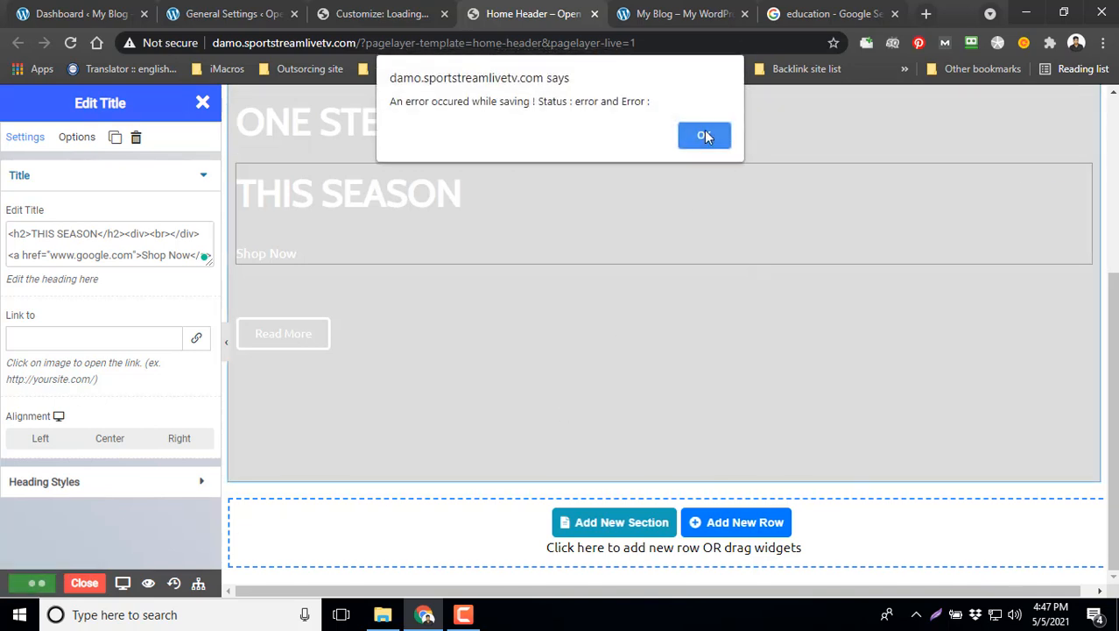
click(706, 138)
scroll(530, 400, up, 3)
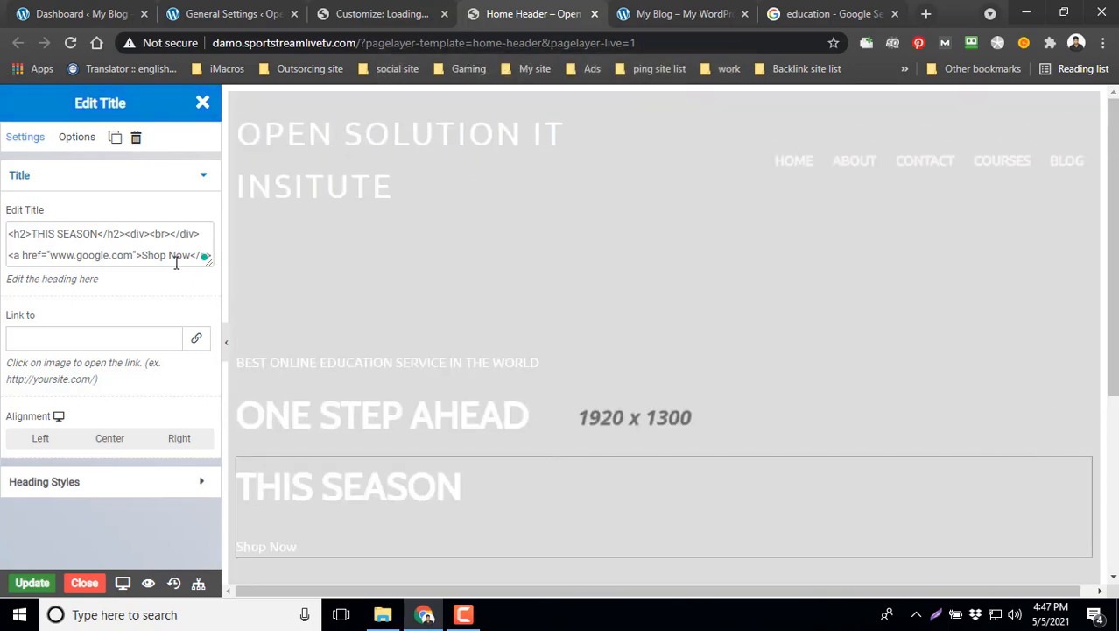
Leave the title's settings and close the education Google search tab.
click(200, 105)
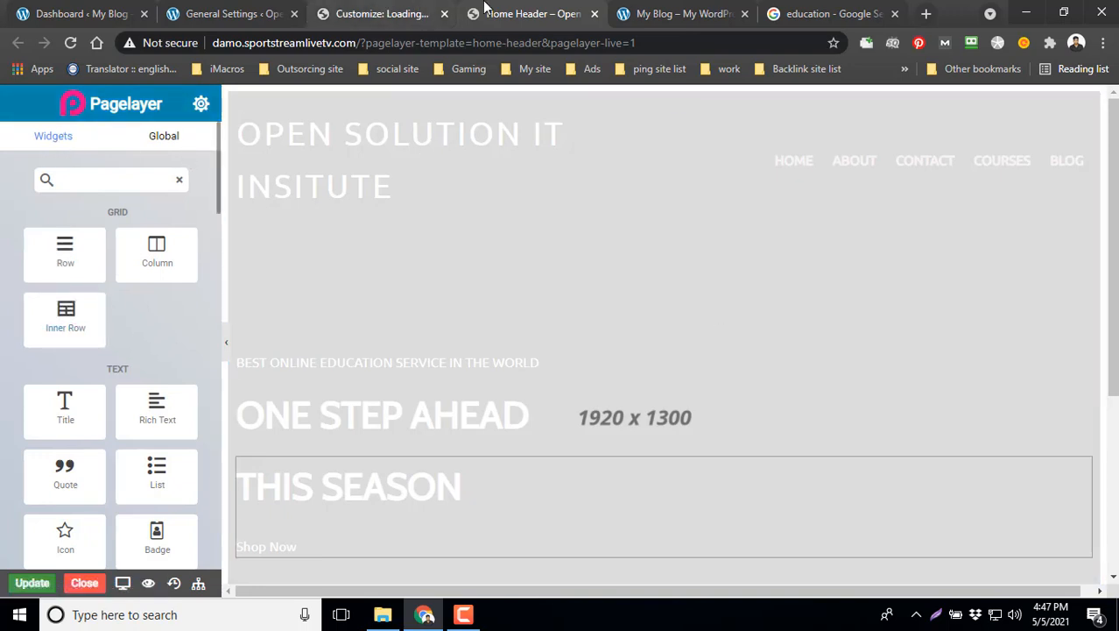
click(793, 13)
click(689, 9)
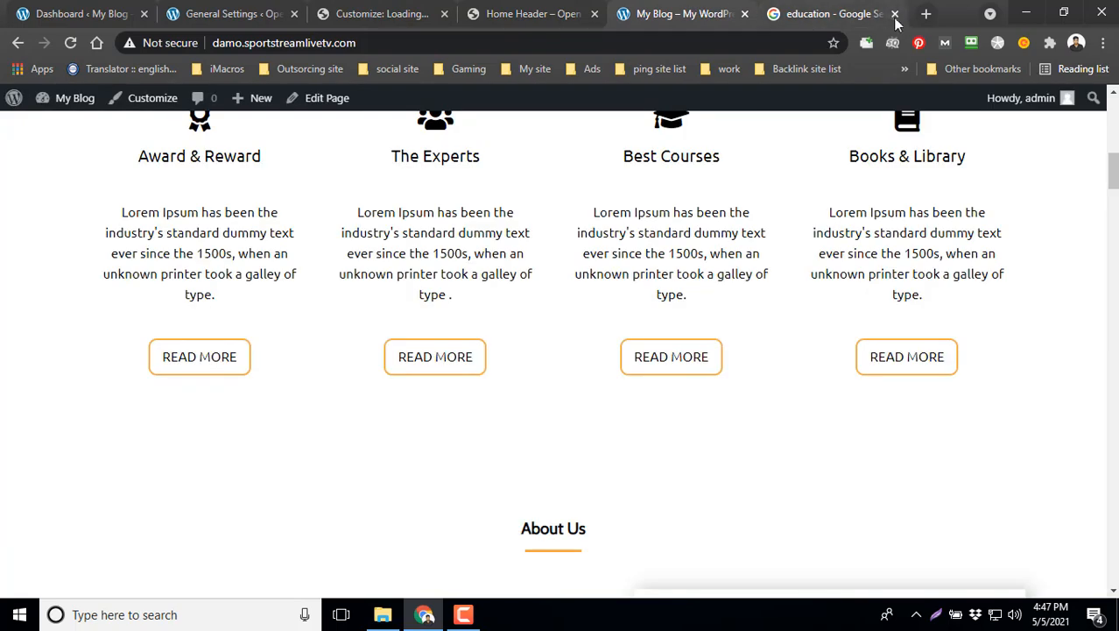
click(894, 13)
click(680, 9)
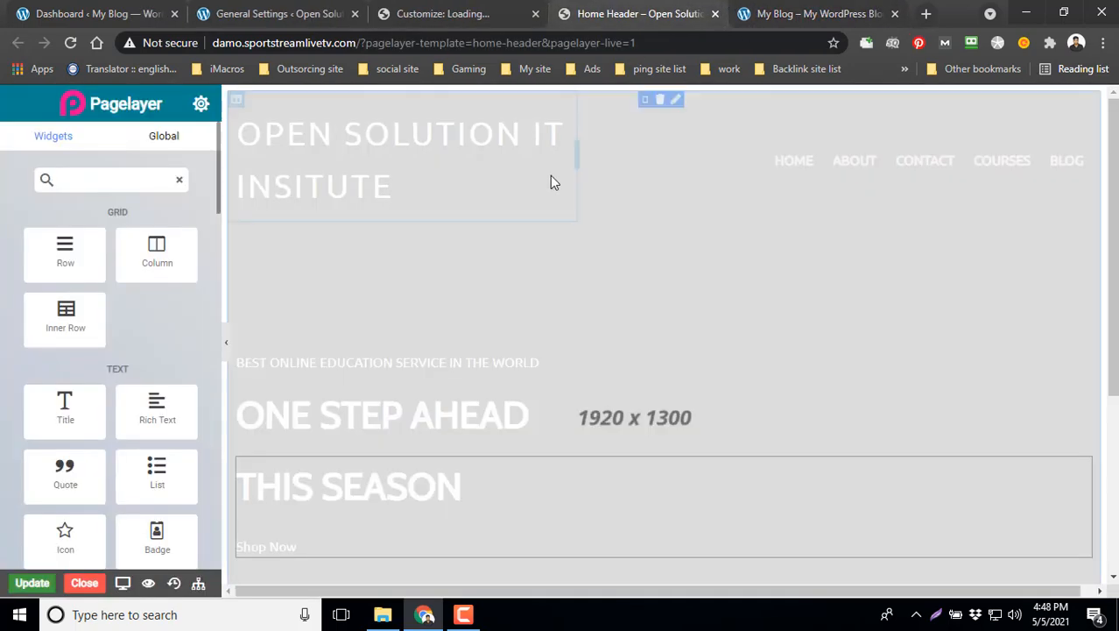
Close the Home Header editor and leave the site with its changes unsaved.
click(473, 12)
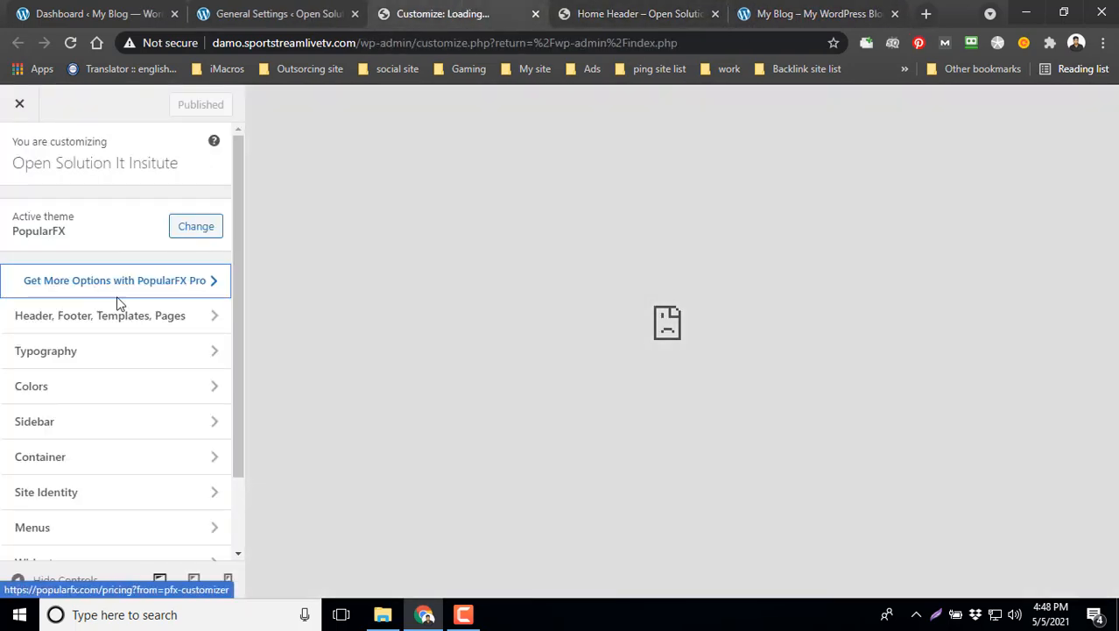
click(685, 11)
click(715, 14)
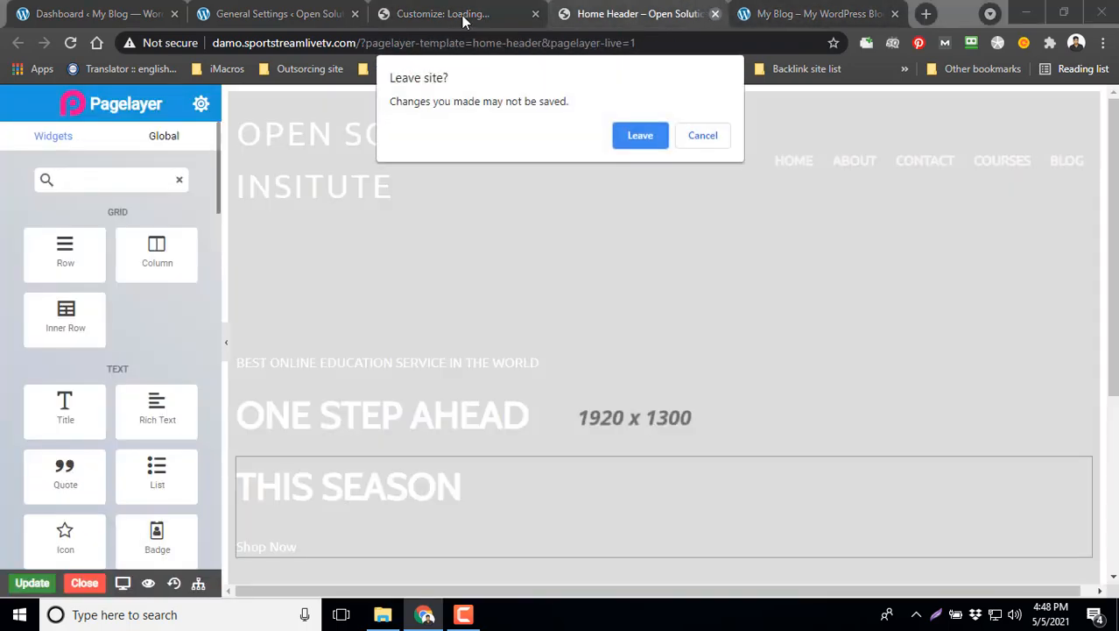
click(625, 143)
Open the Footer template for editing from the theme customizer, proceeding past the browser's privacy warning.
click(483, 15)
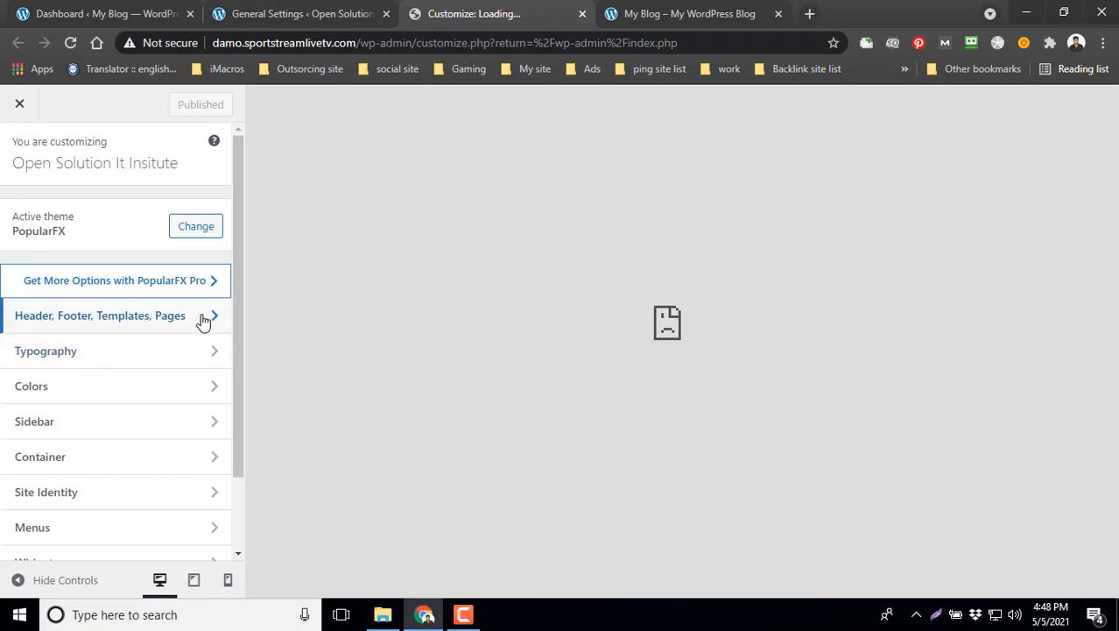
click(203, 319)
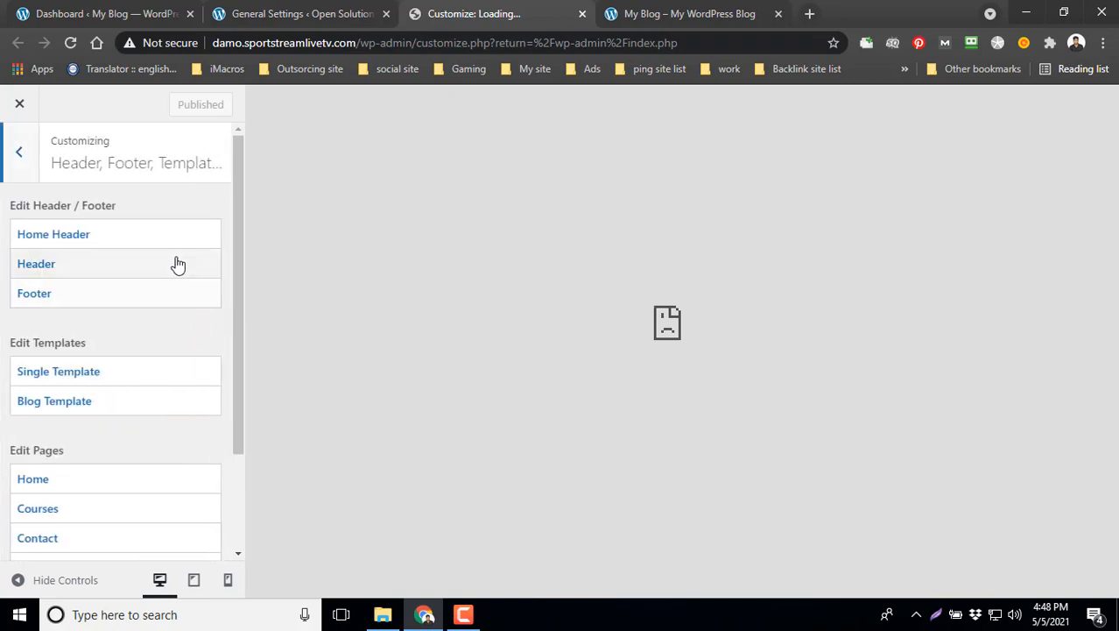
click(68, 297)
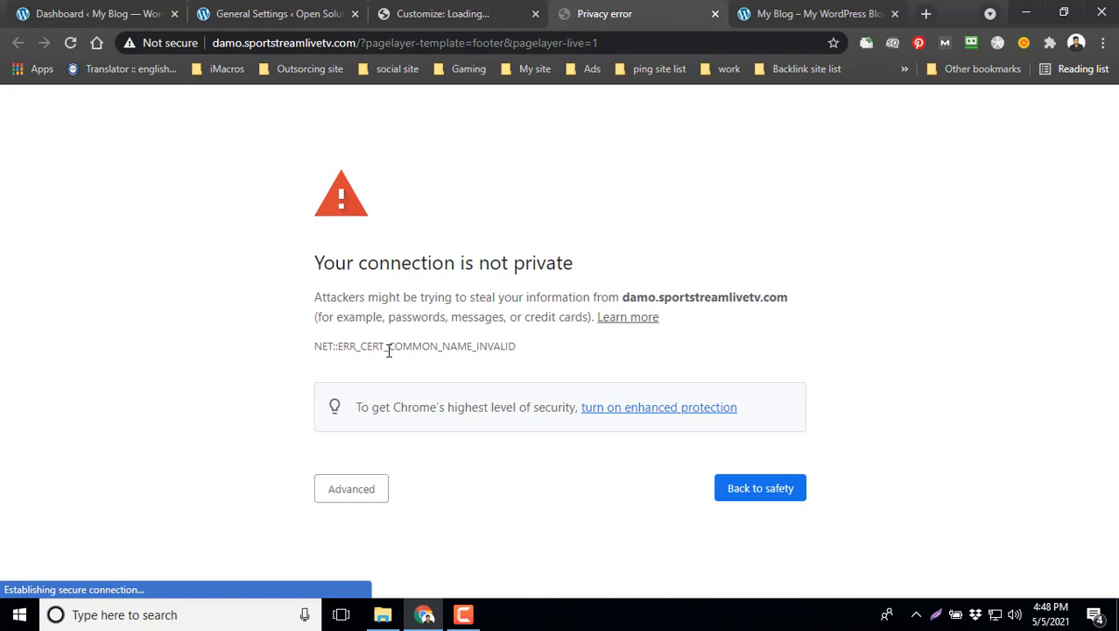
click(332, 487)
scroll(493, 473, down, 1)
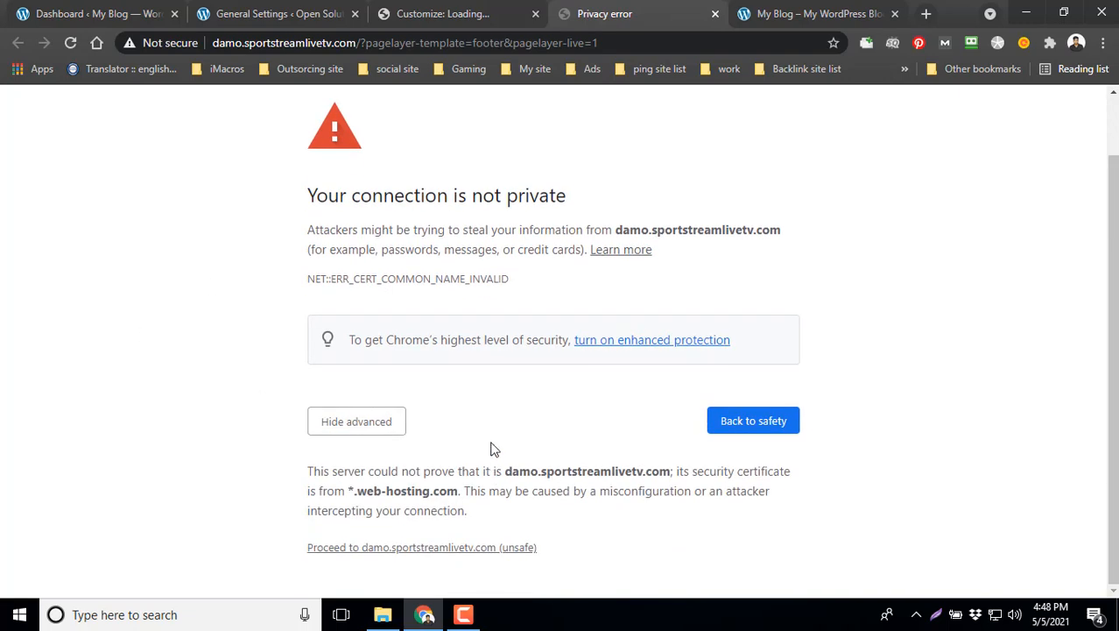
click(449, 552)
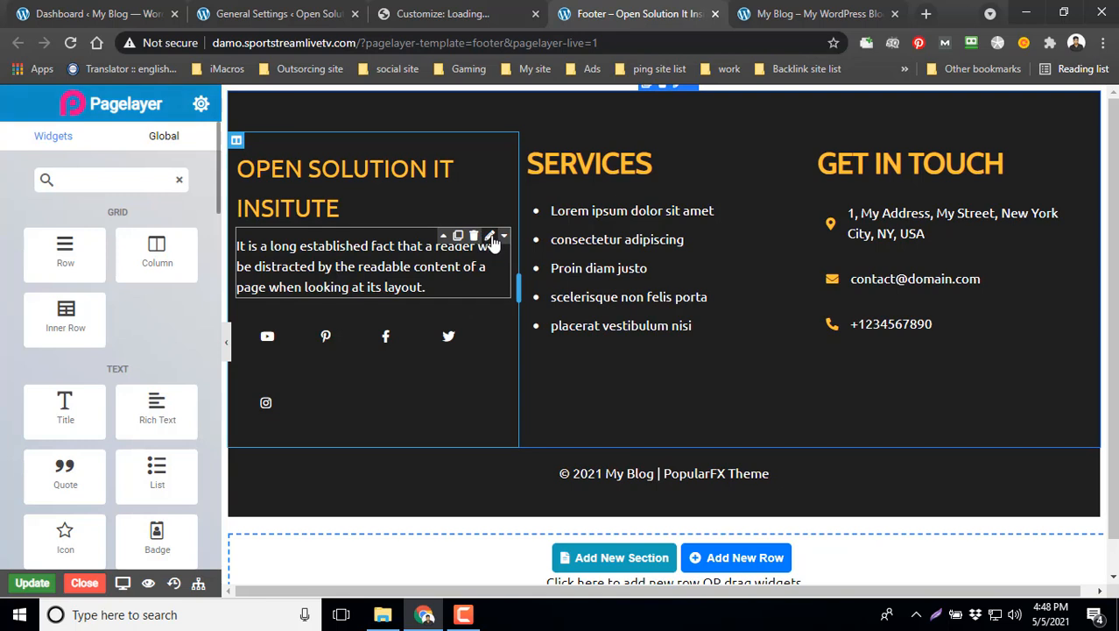
Open the settings of the description text below the footer's site title and select part of the text.
click(491, 237)
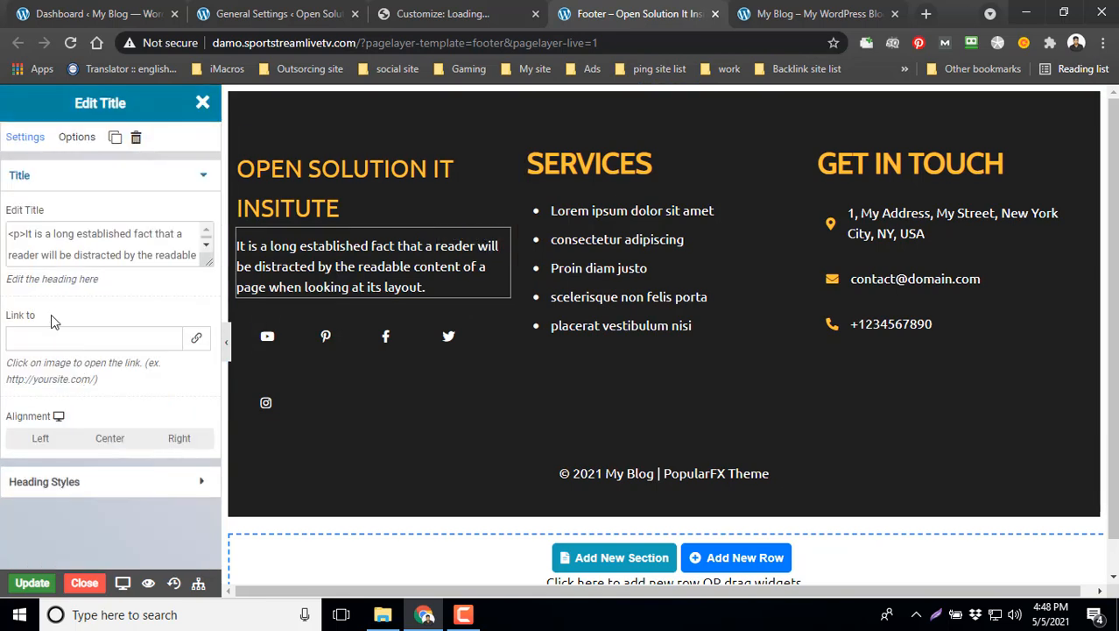
drag(27, 234, 147, 255)
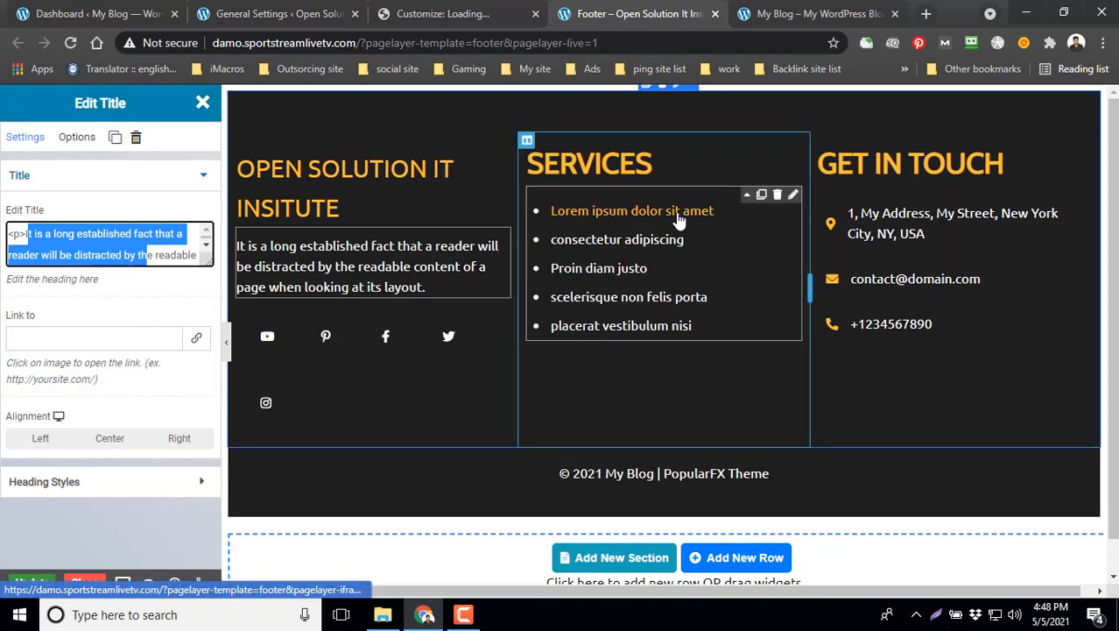
Open the footer's Services list for editing and expand its first item, "Lorem ipsum dolor sit amet".
click(794, 194)
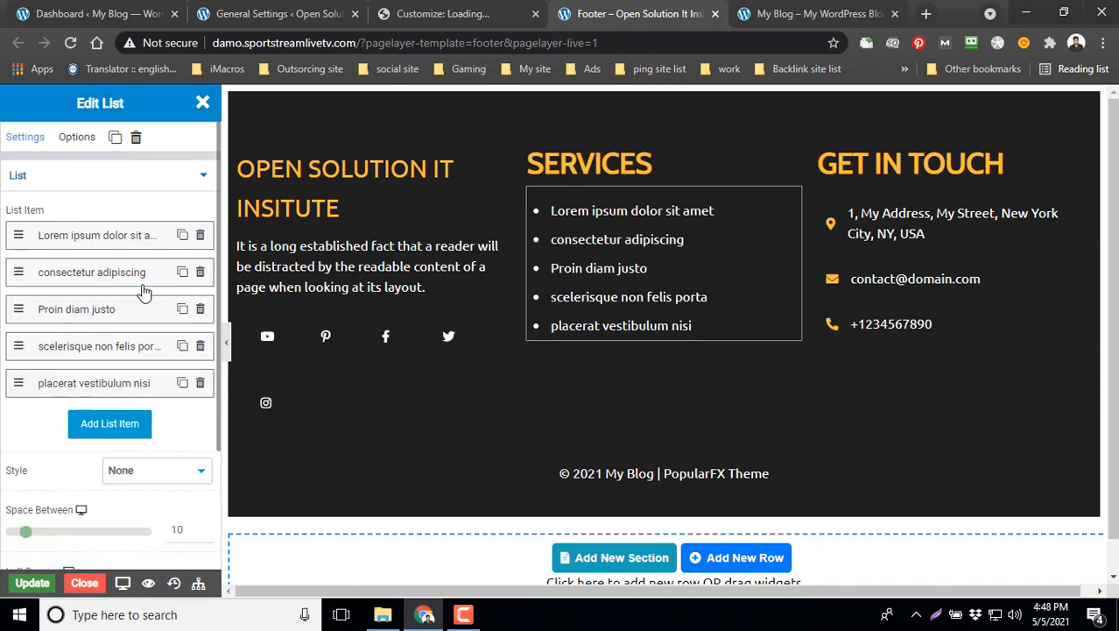
click(104, 236)
click(103, 238)
click(102, 239)
click(102, 238)
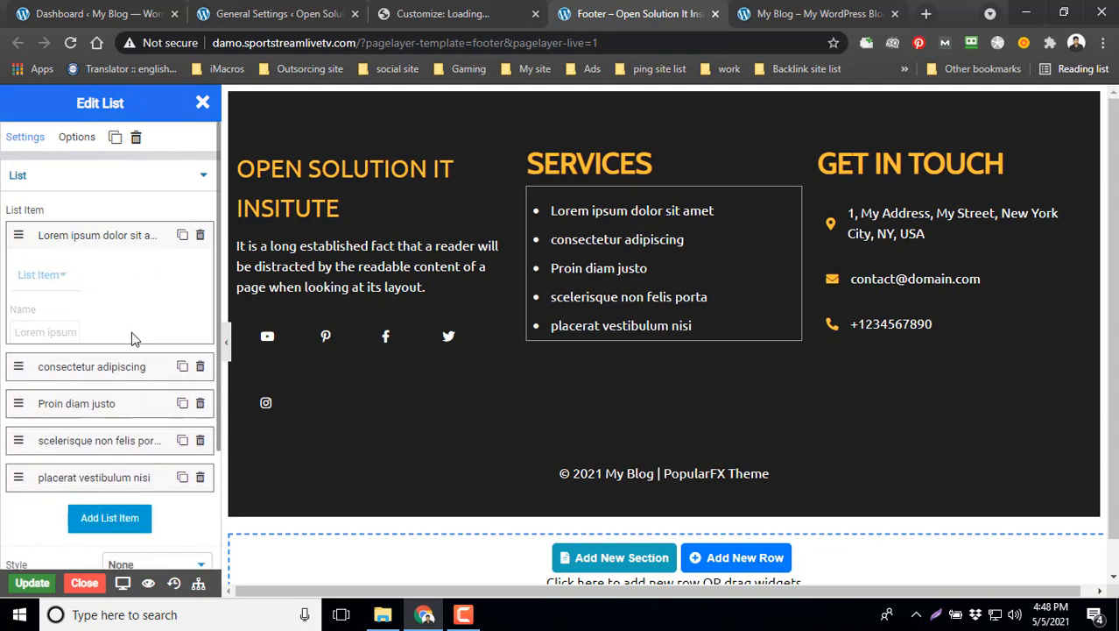
Rename the first item of the footer's Services list to "Graphice Design".
click(105, 239)
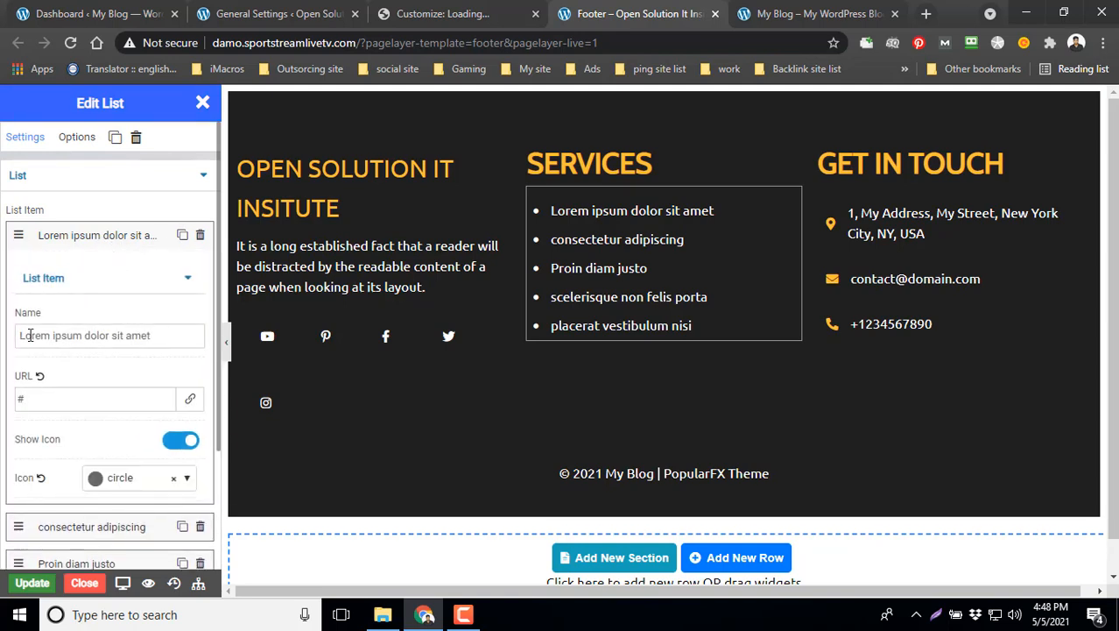
triple_click(30, 334)
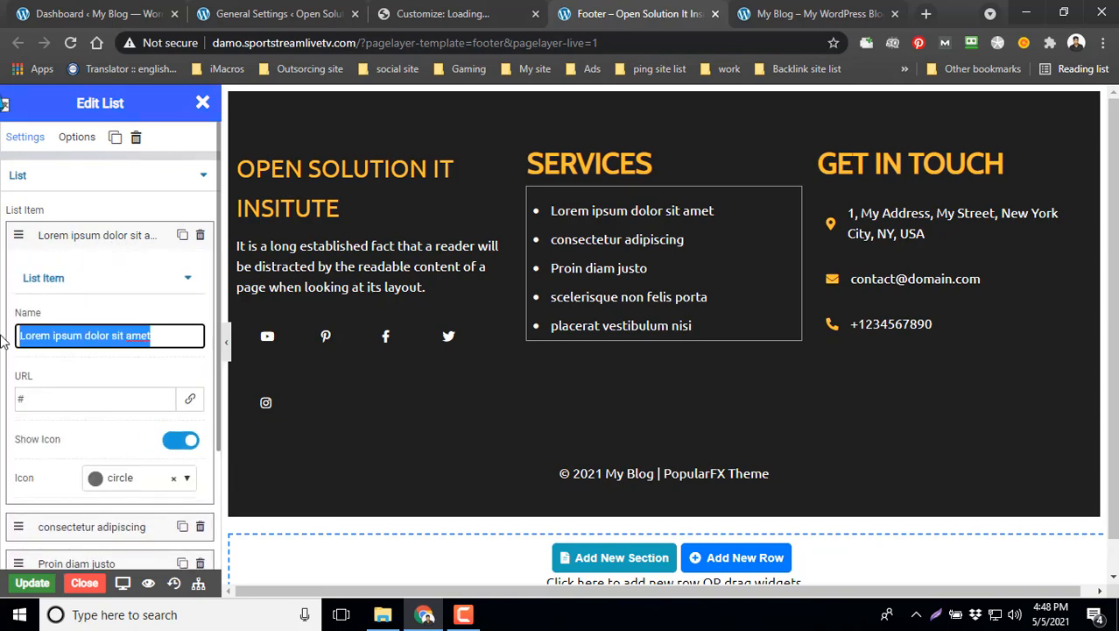
text(Grap)
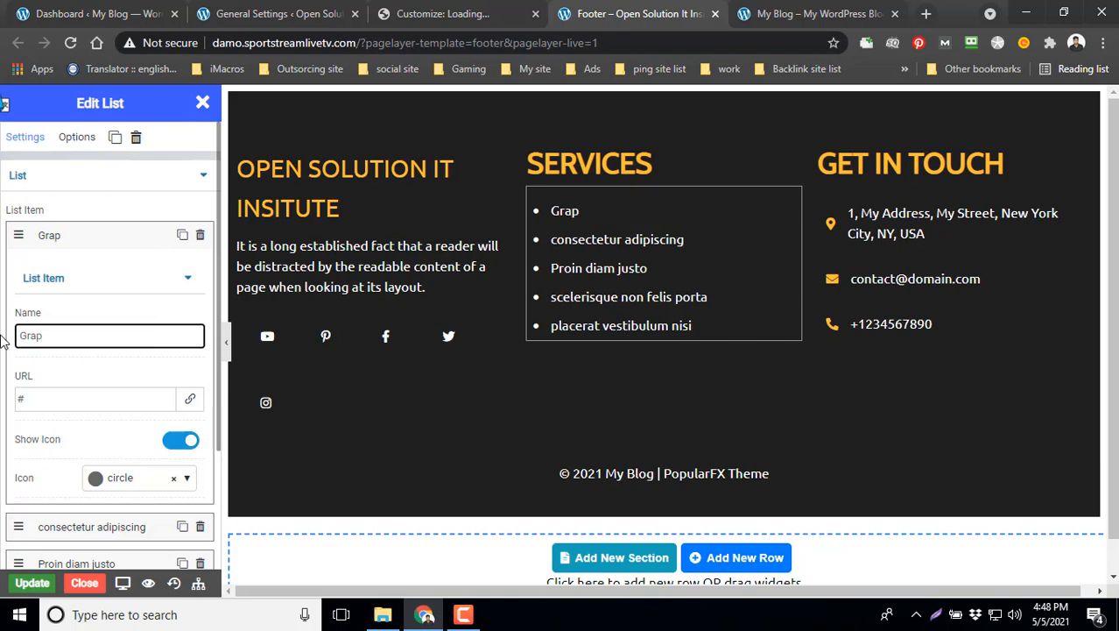
text(hice Des)
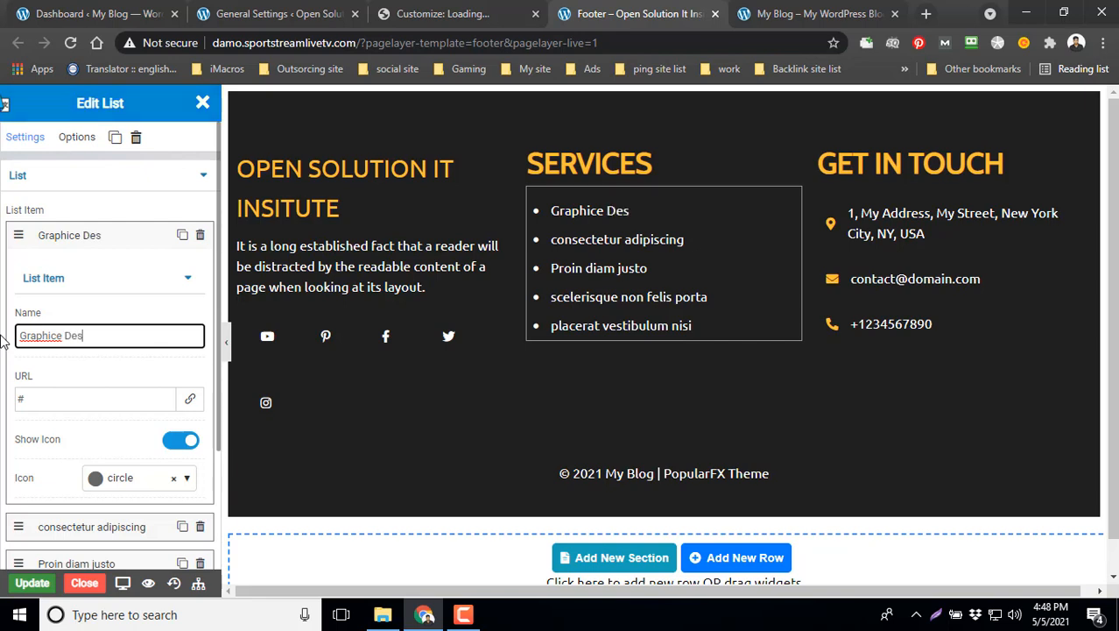
text(ign)
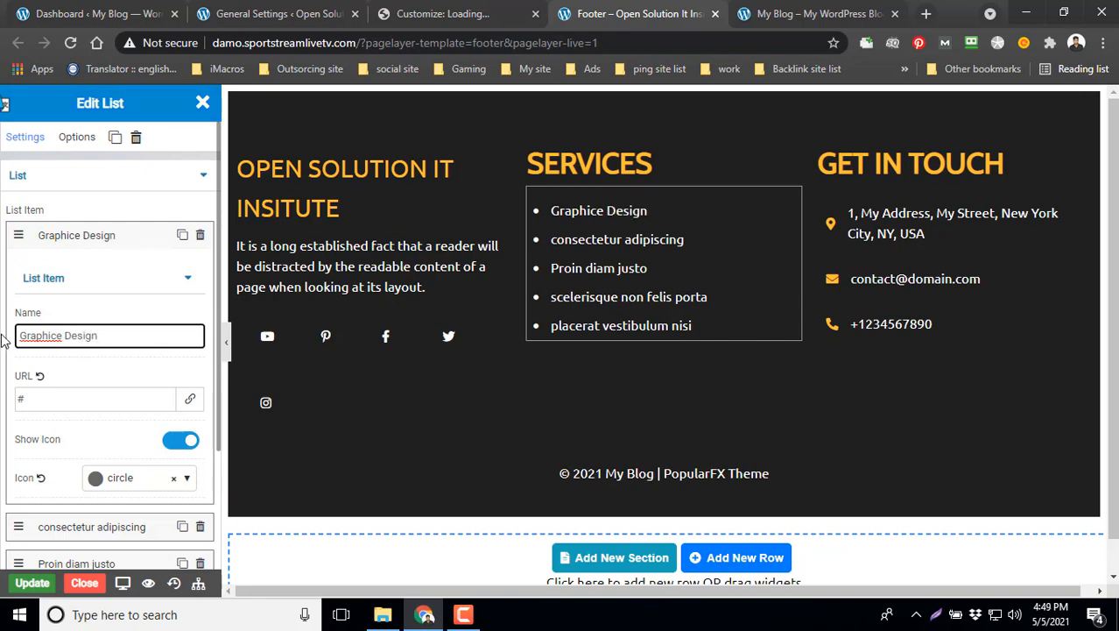
click(112, 362)
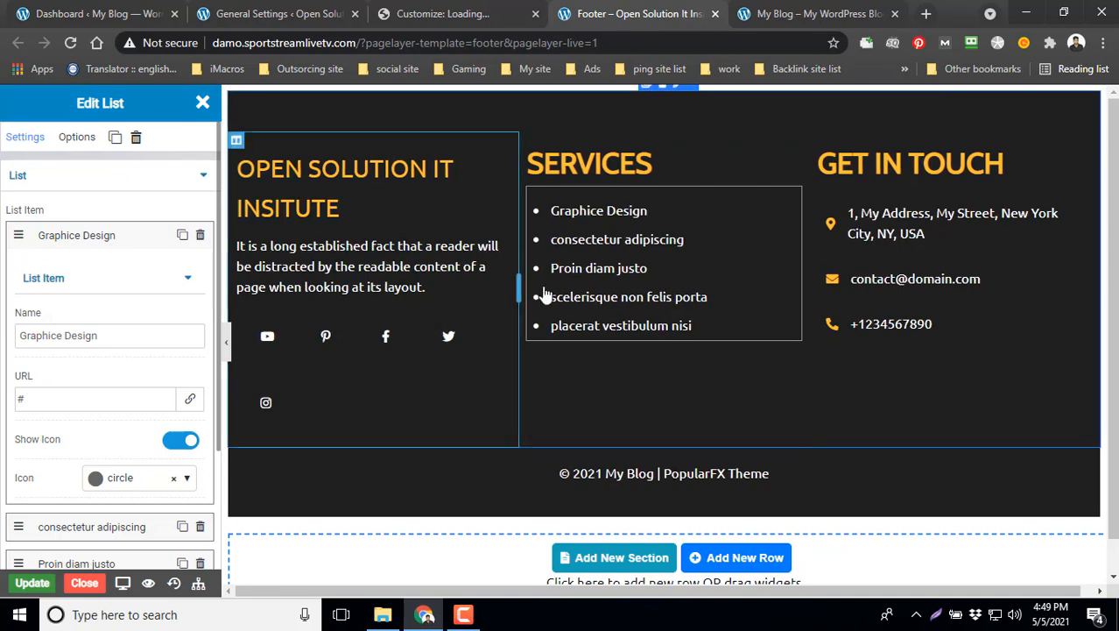
Rename the Services list item "consectetur adipiscing" to "Digital Marketing".
scroll(128, 333, down, 3)
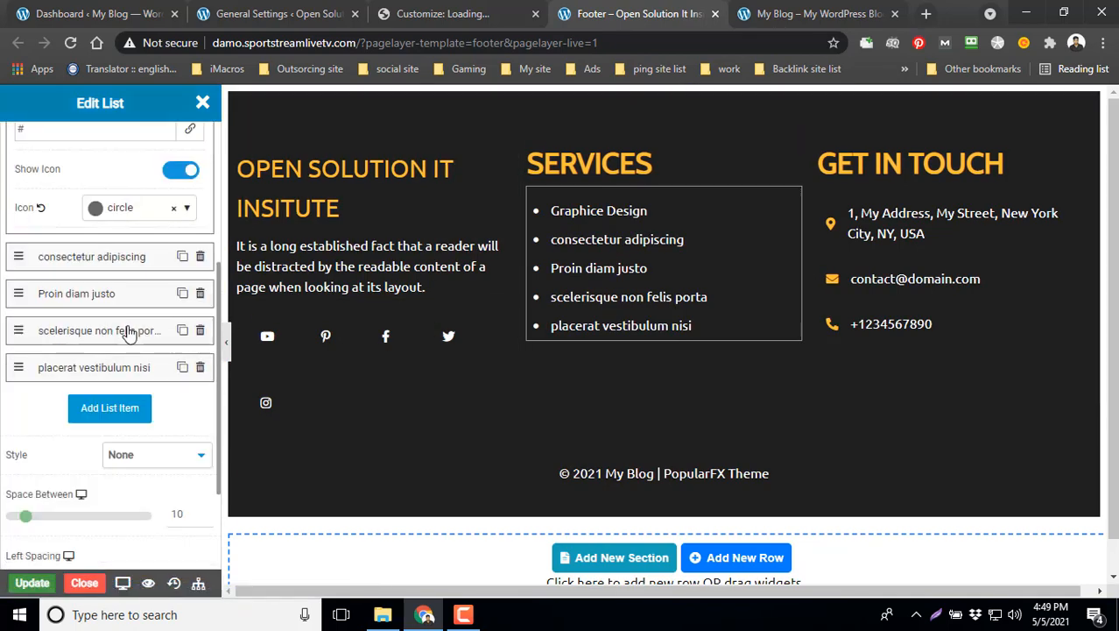
click(108, 263)
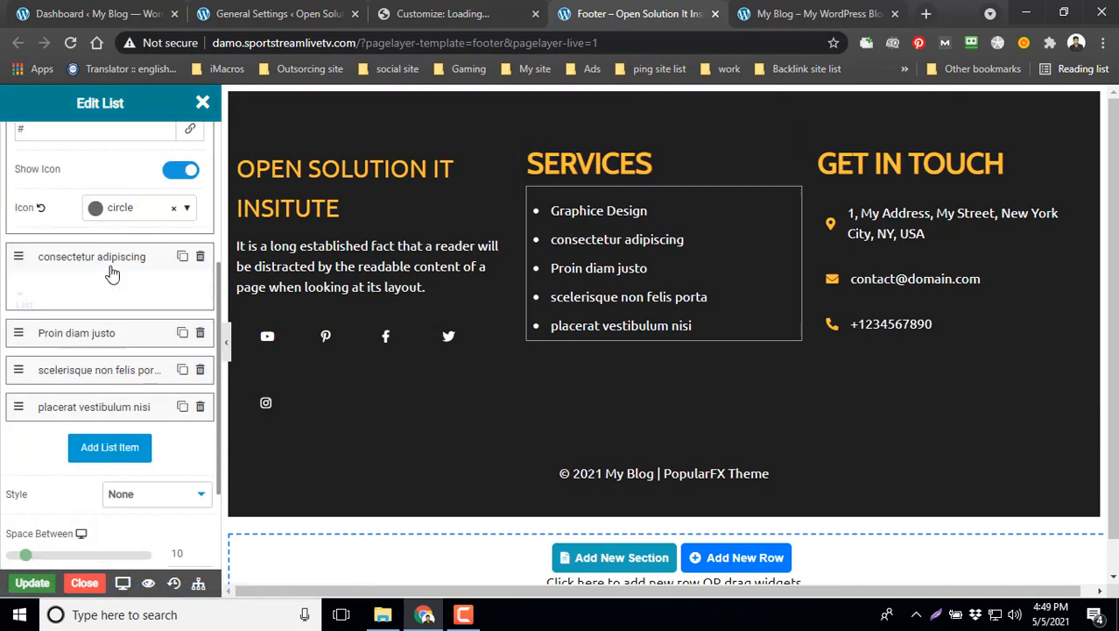
drag(146, 350, 3, 373)
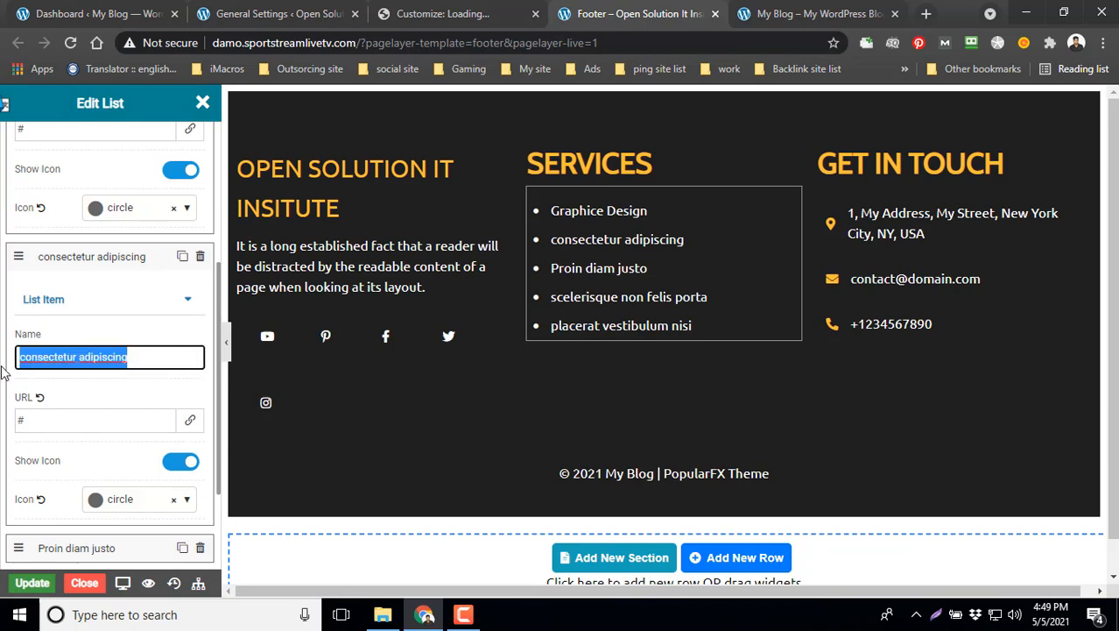
text(Figital)
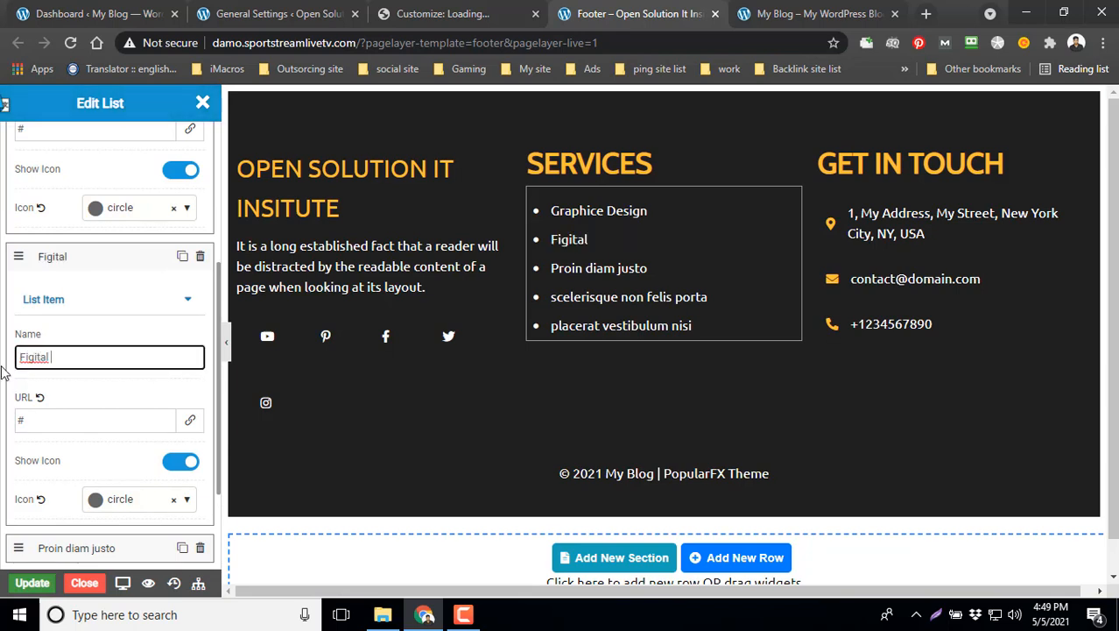
key(BackSpace)
key(BackSpace)
key(BackSpace)
key(BackSpace)
key(BackSpace)
key(BackSpace)
key(BackSpace)
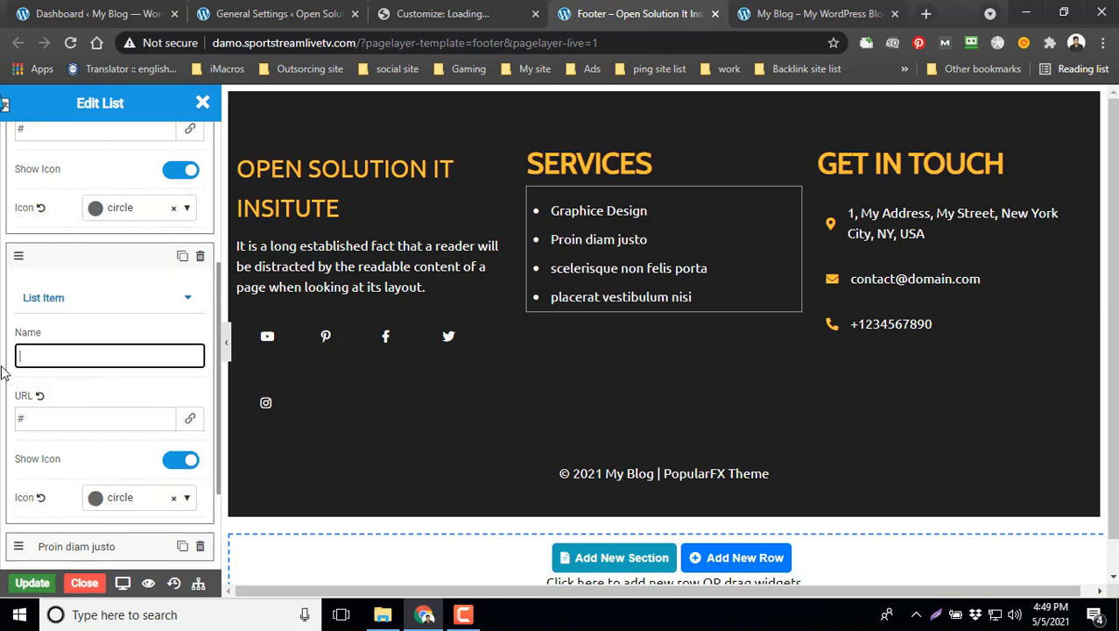
text(Di)
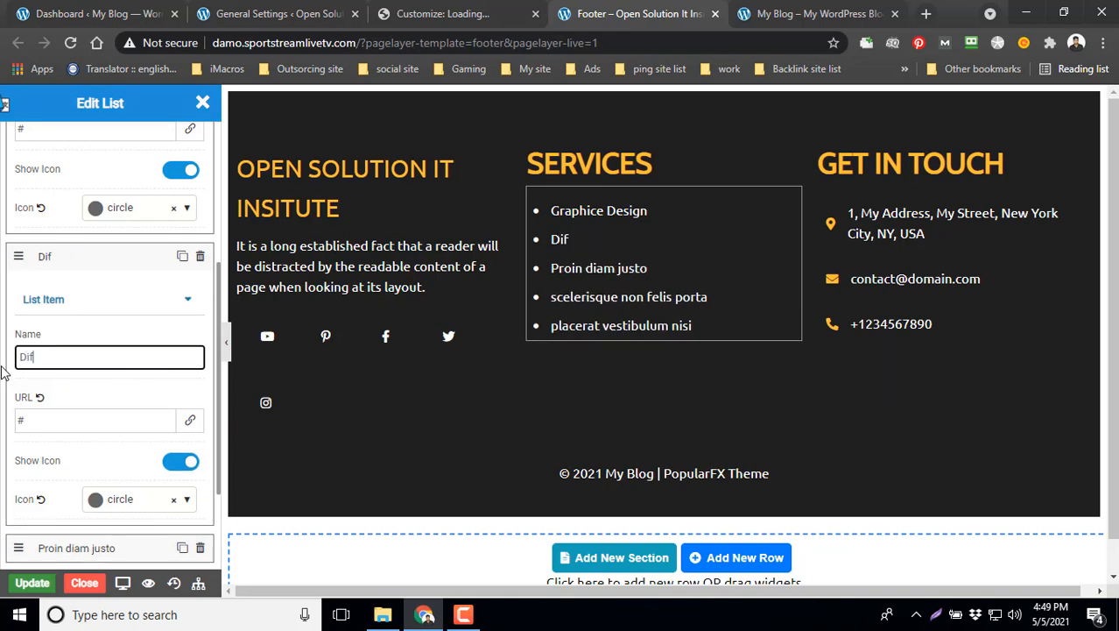
text(gi)
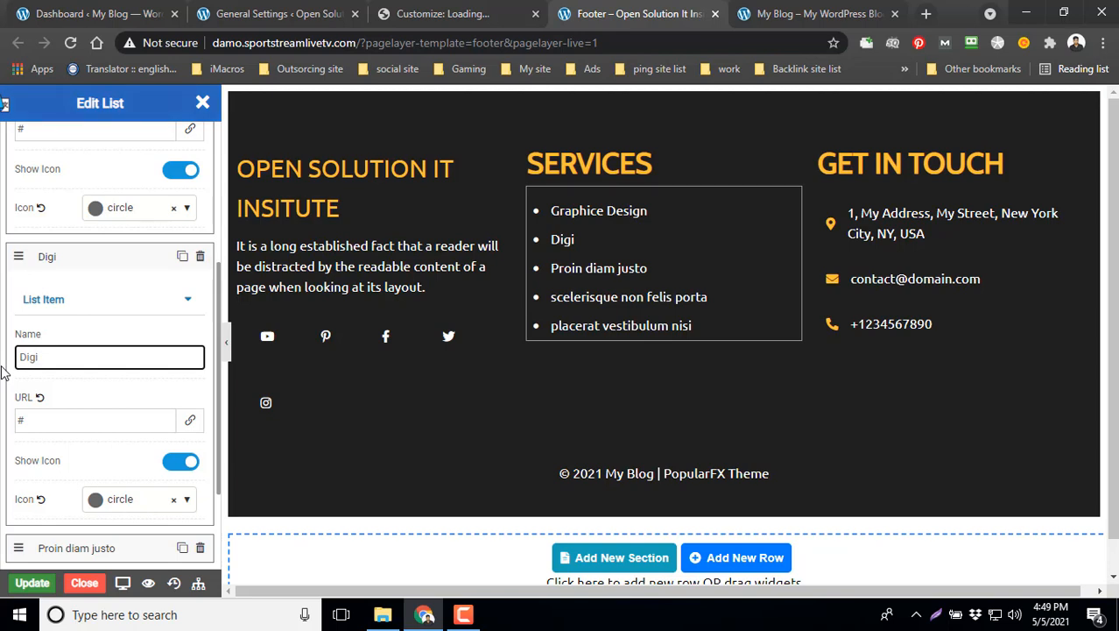
text(tal)
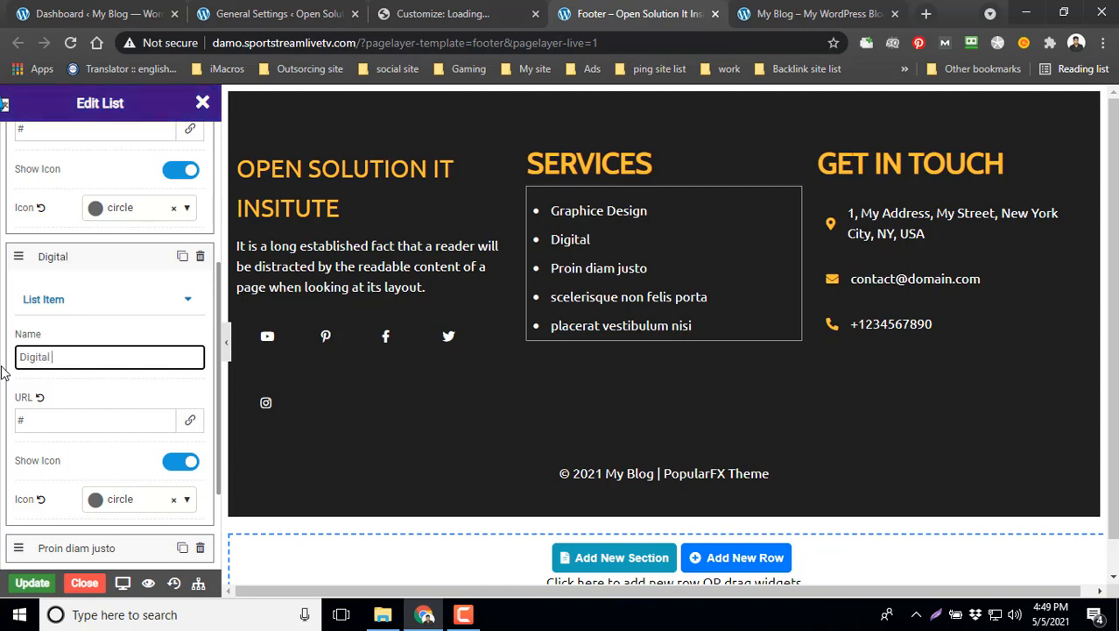
text( Market)
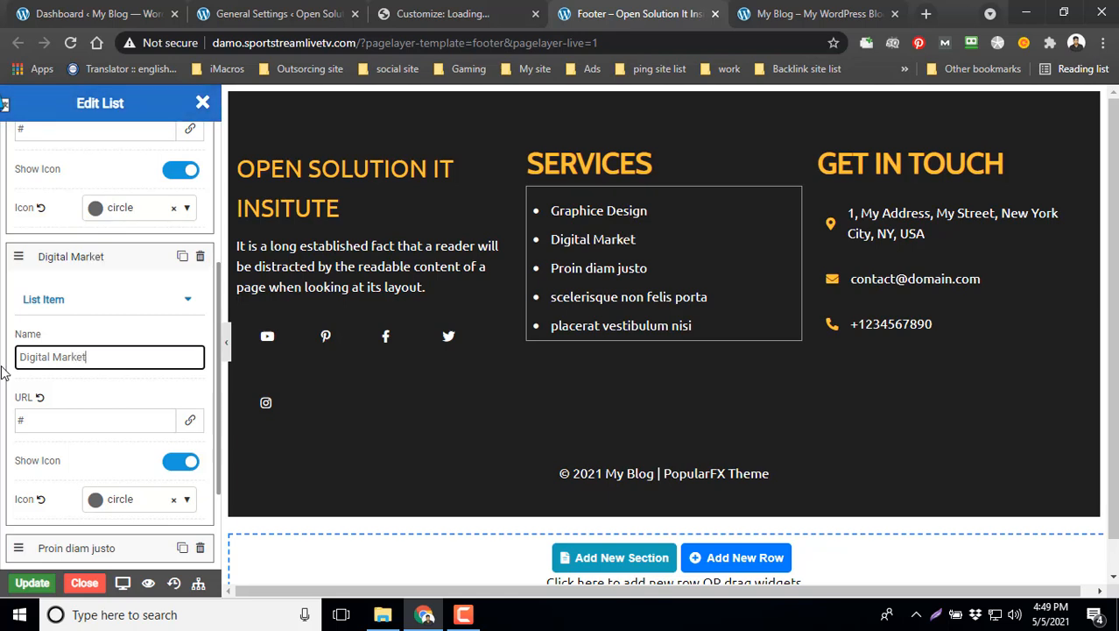
text(ing)
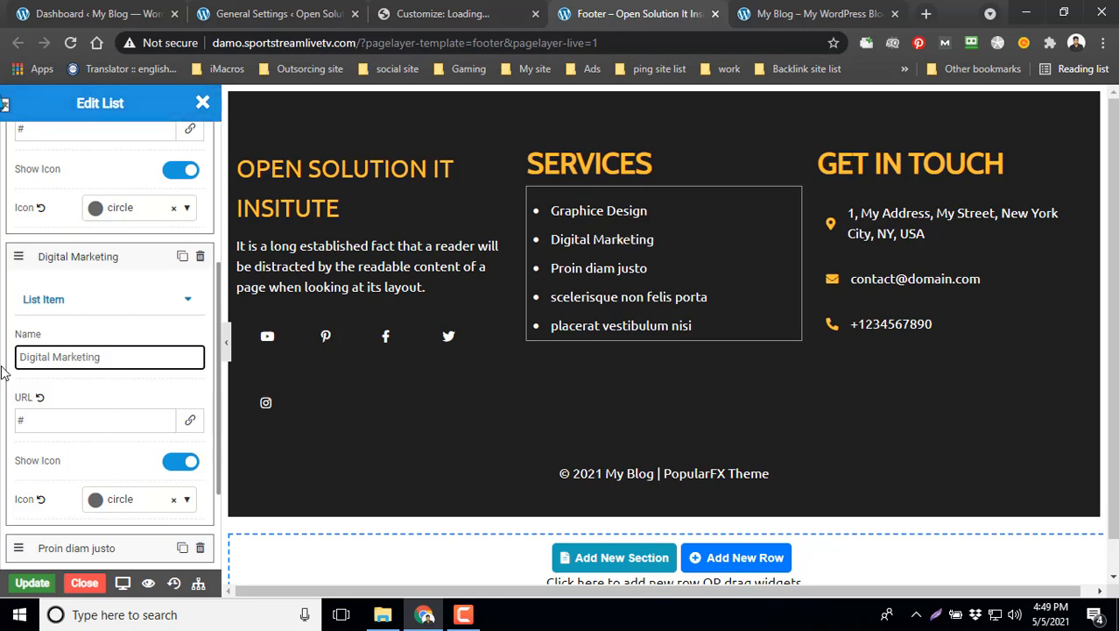
click(149, 333)
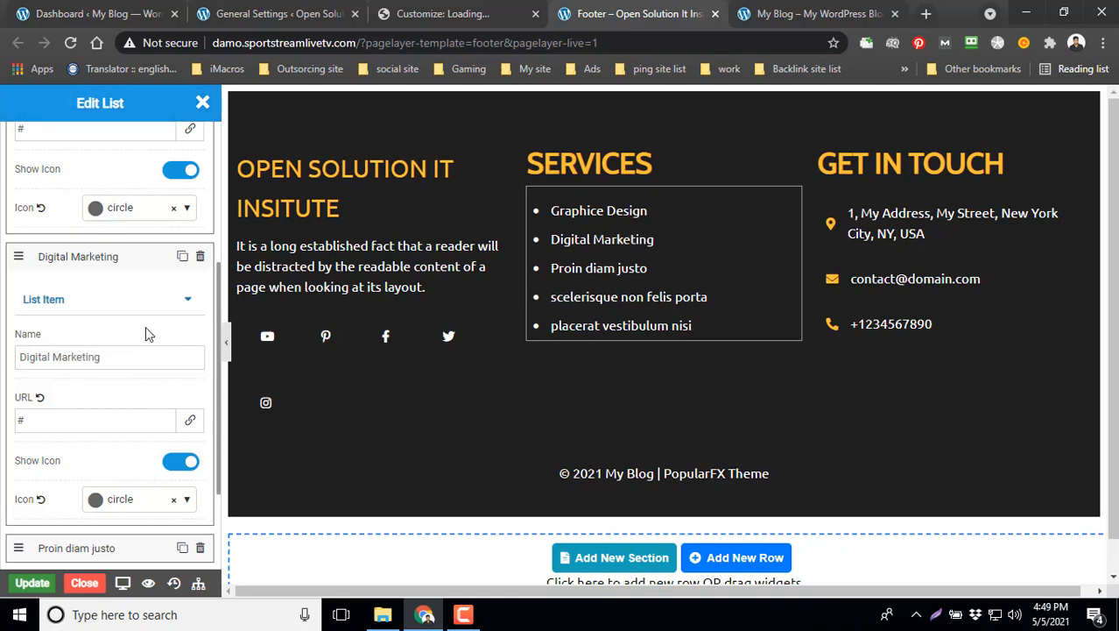
Rename the Services list item "Proin diam justo" to "Cpa Marketing".
scroll(122, 442, down, 2)
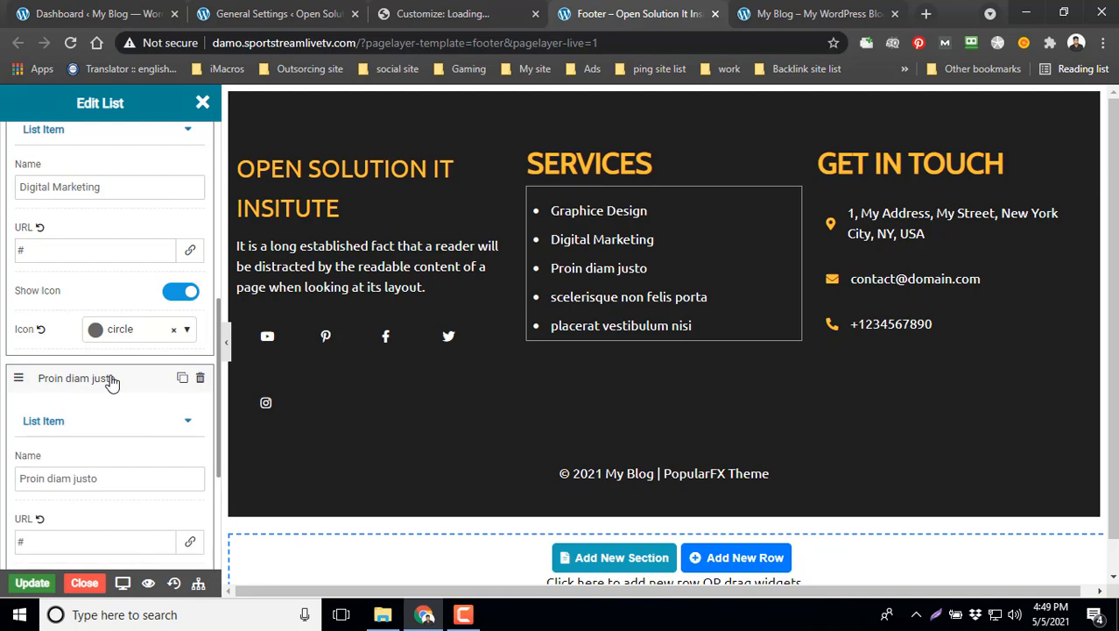
scroll(118, 403, down, 3)
scroll(123, 420, up, 1)
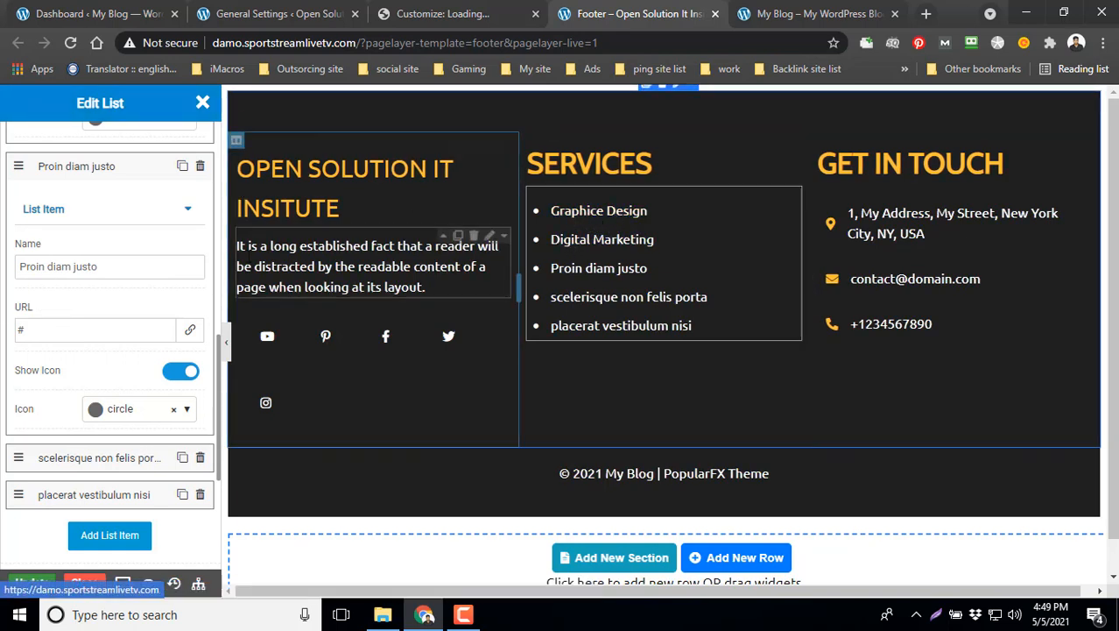
triple_click(131, 266)
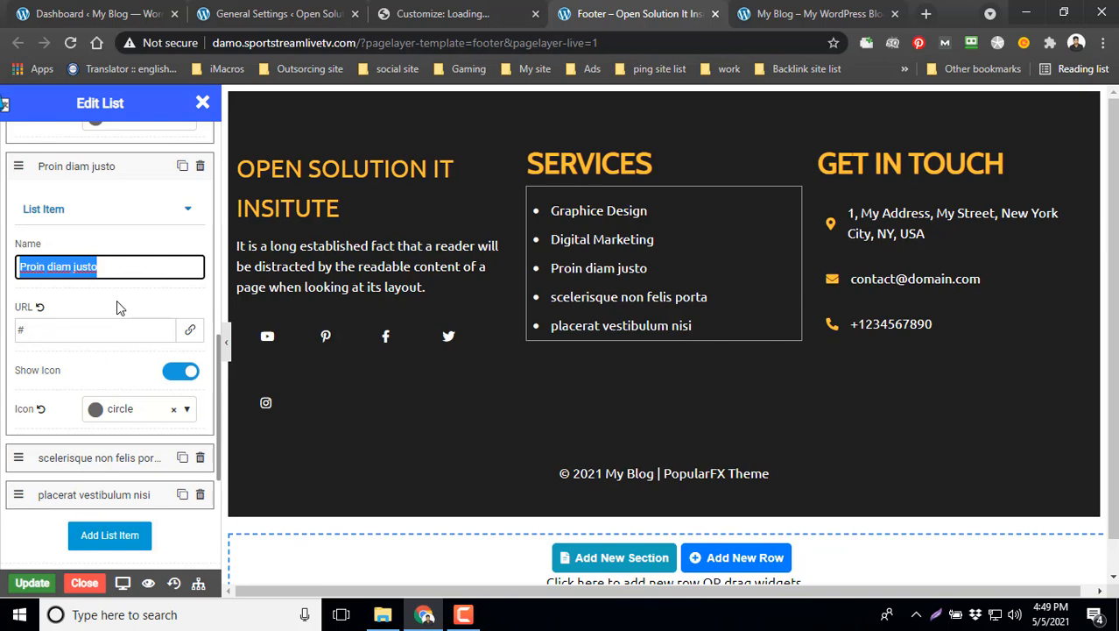
text(C)
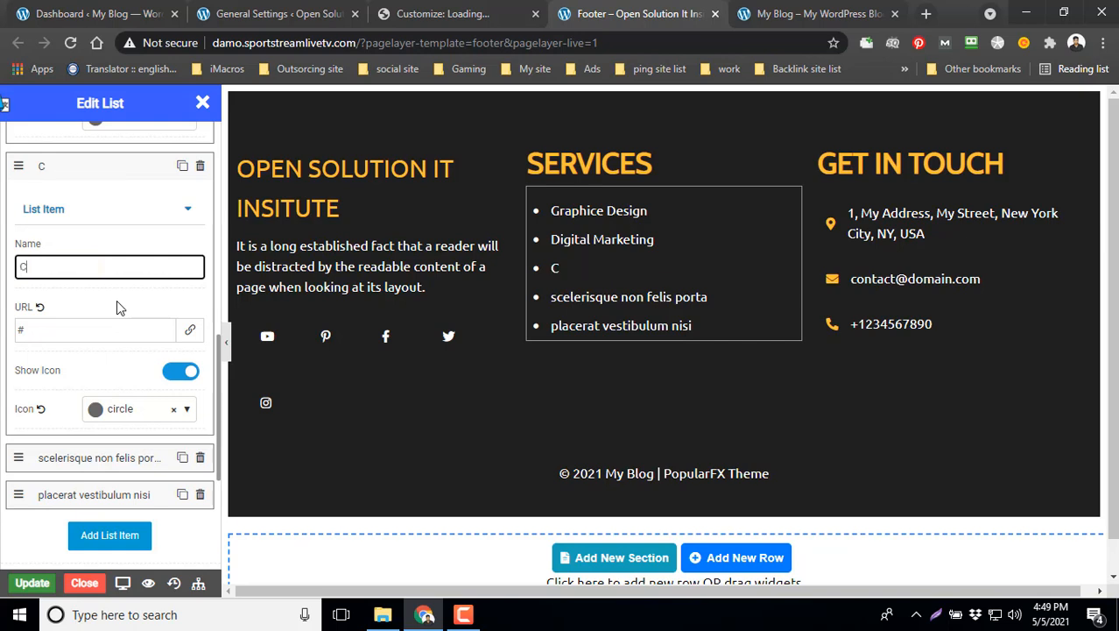
text(pa Marketi)
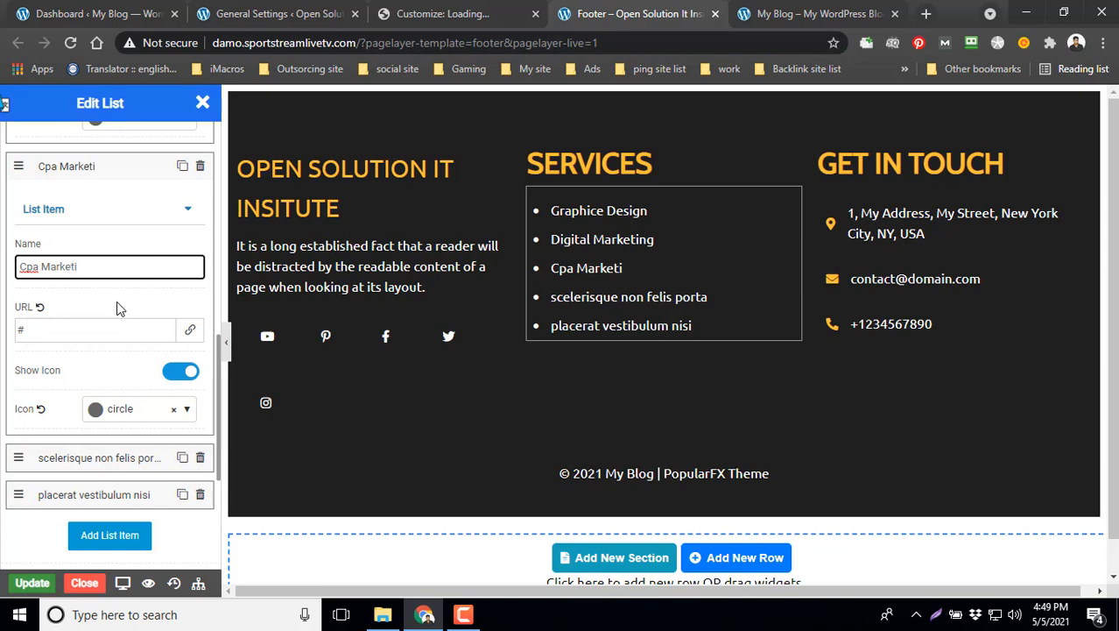
text(ng)
click(54, 330)
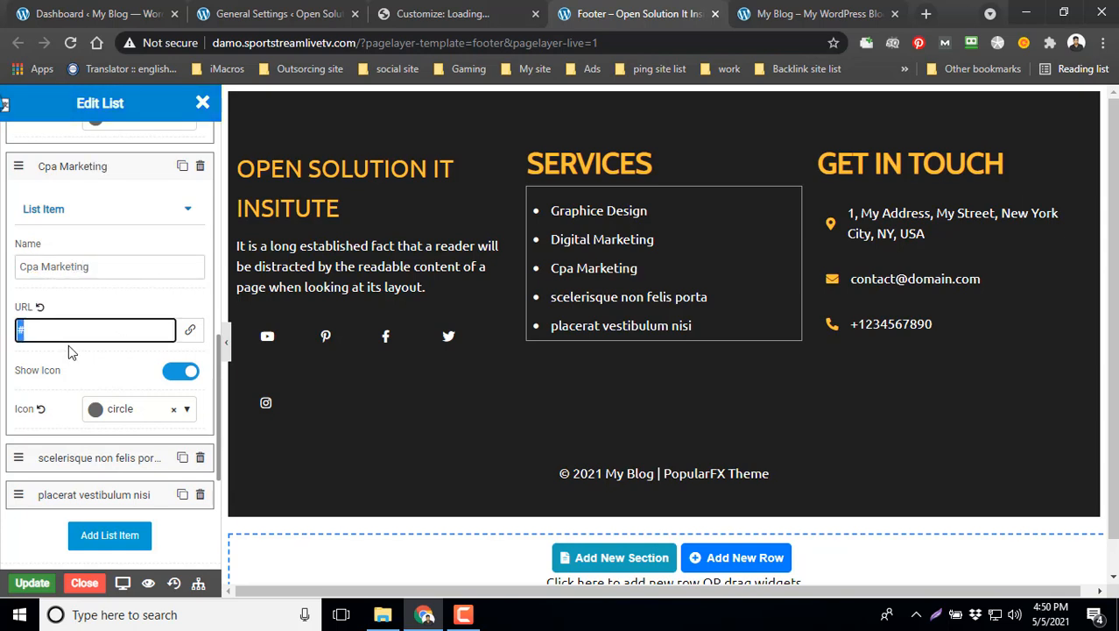
text(www.google)
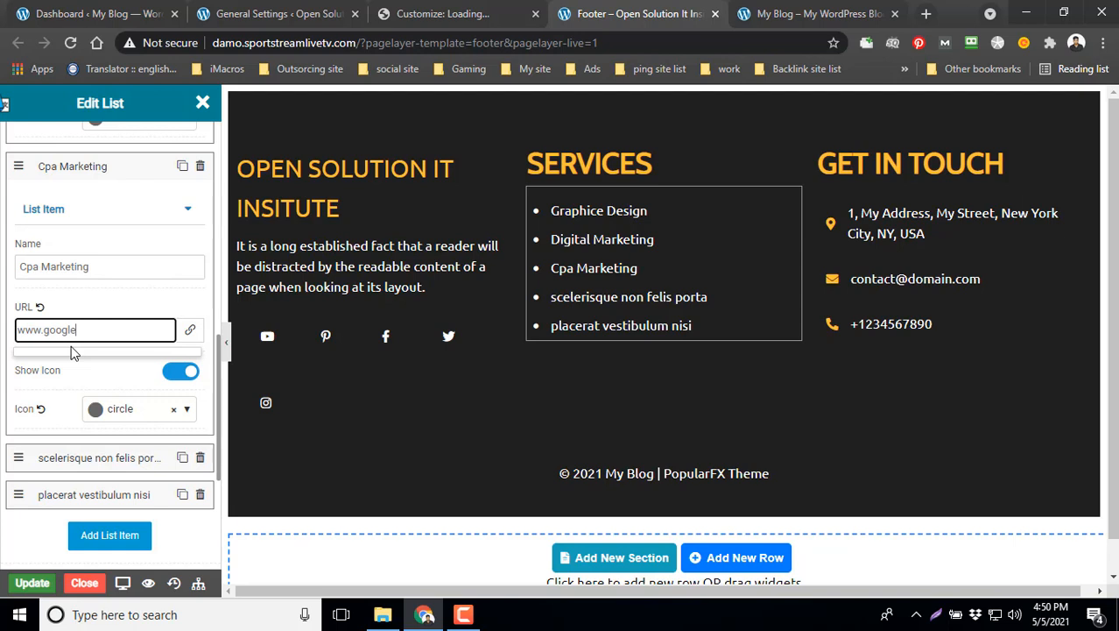
text(.com)
click(146, 295)
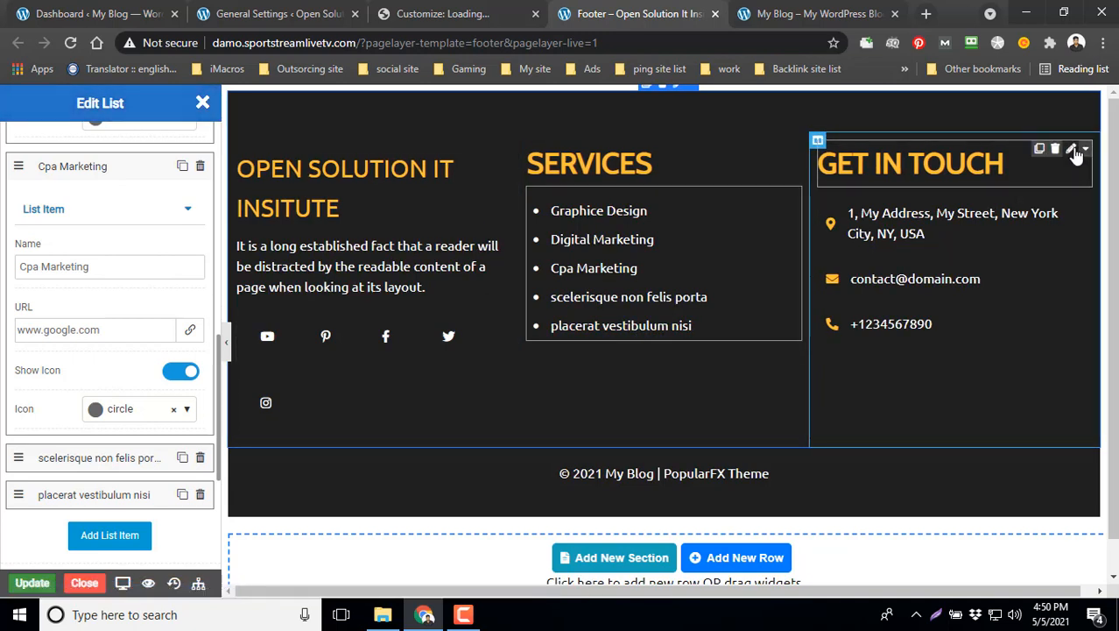
View the settings of the footer's Get In Touch title and of the address below it.
click(1072, 149)
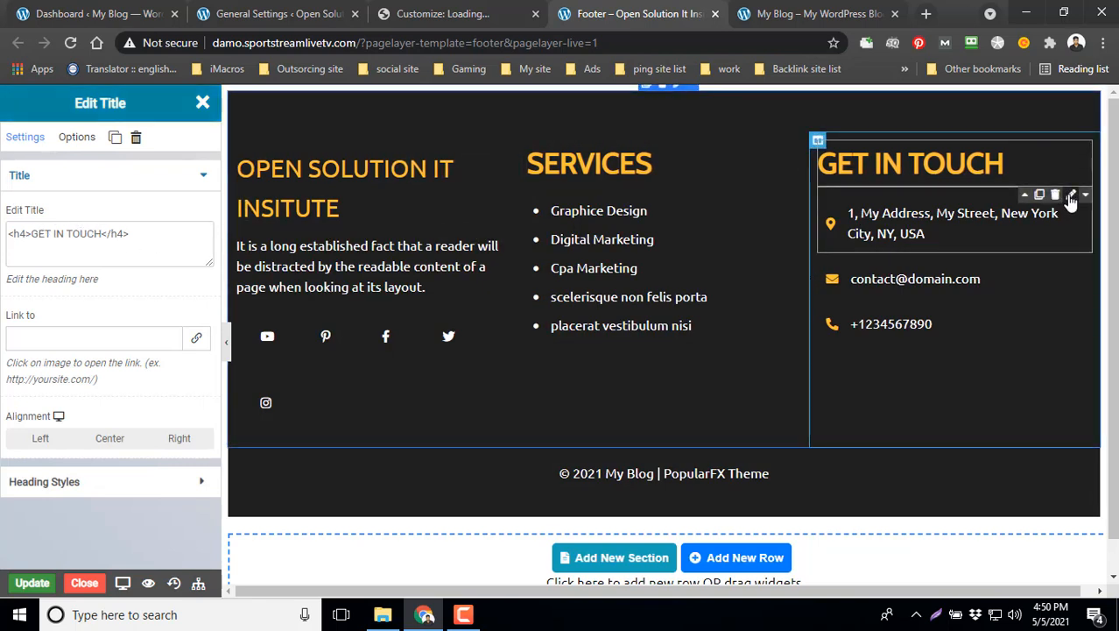
click(1071, 196)
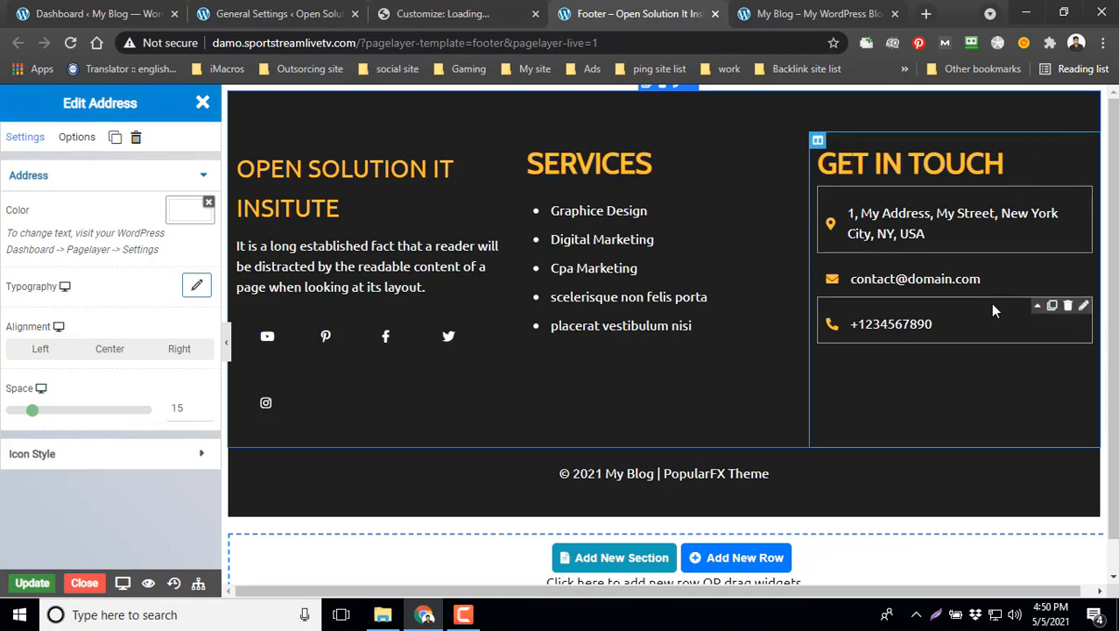
Open the settings of the footer's phone number and turn on its Make Link option.
click(1084, 307)
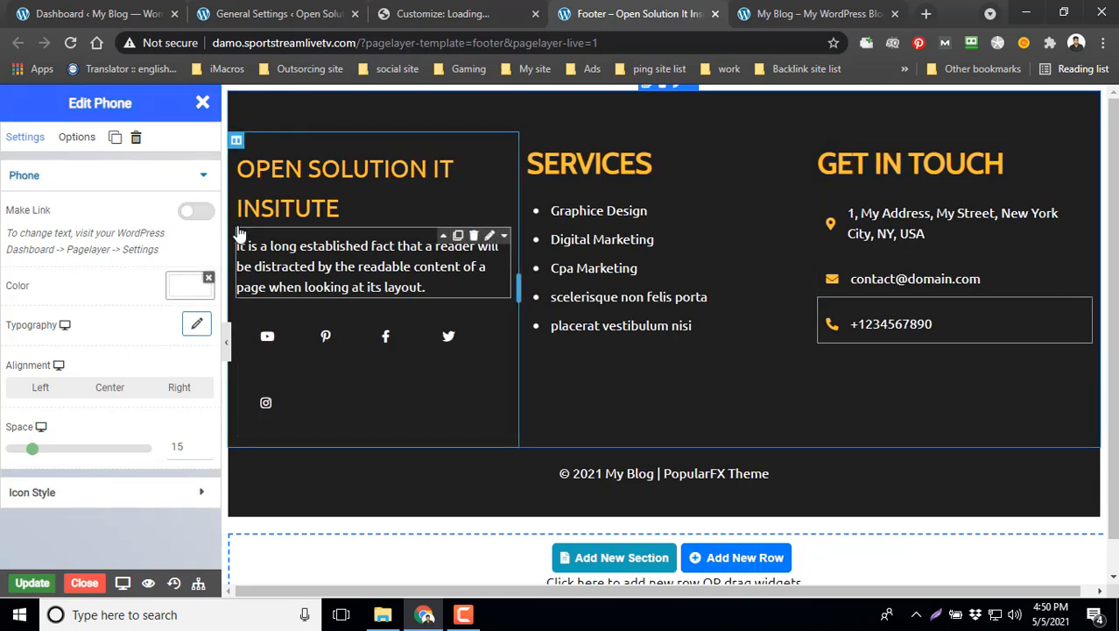
click(78, 141)
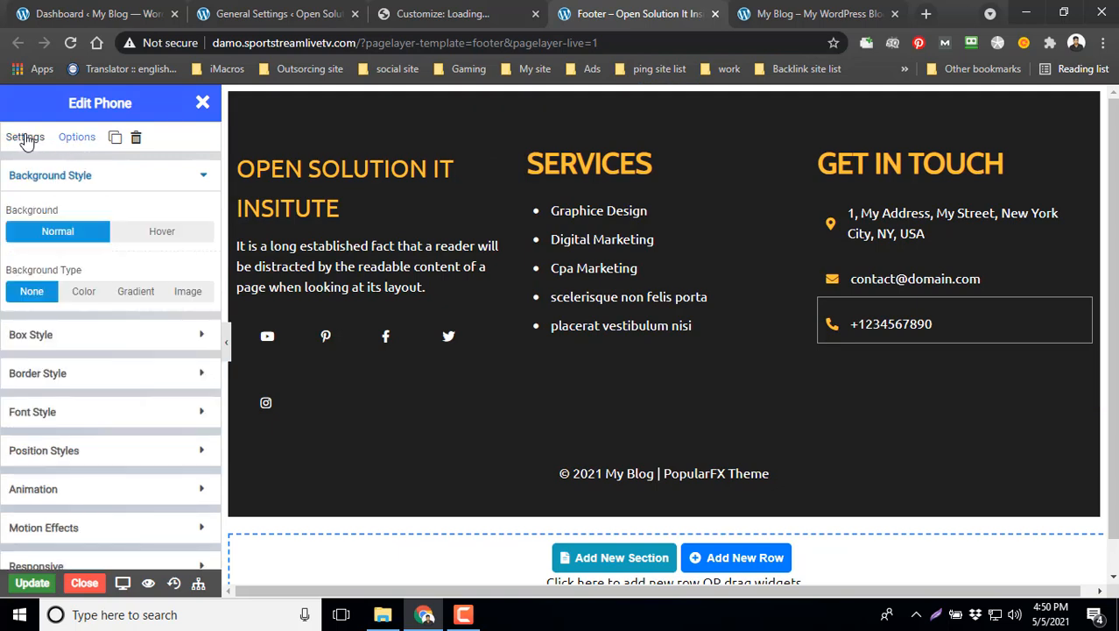
click(25, 137)
click(128, 388)
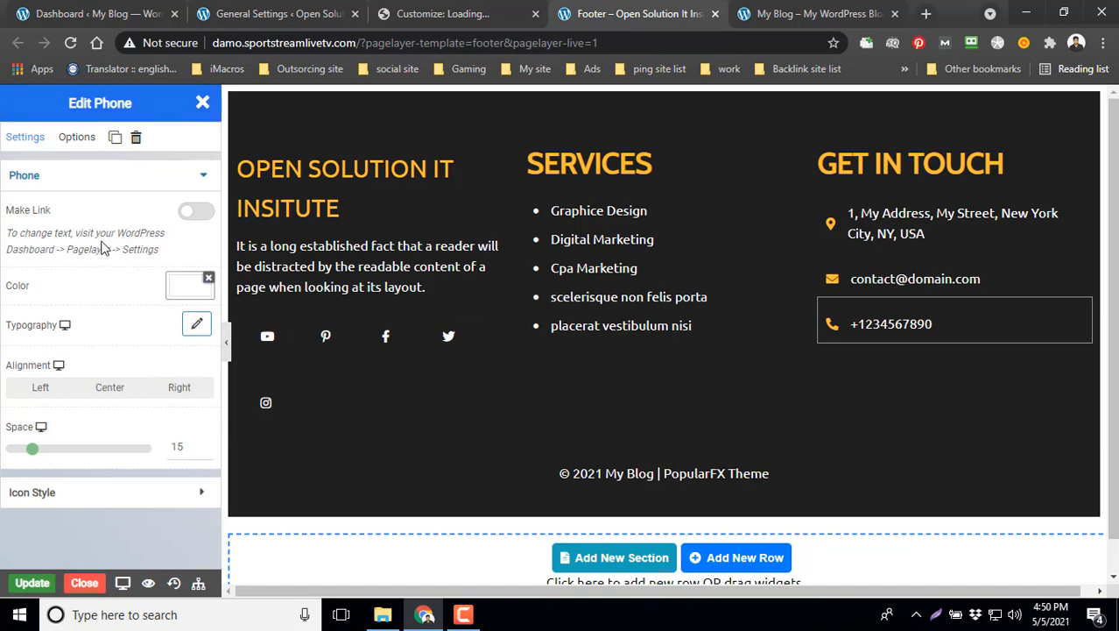
click(208, 213)
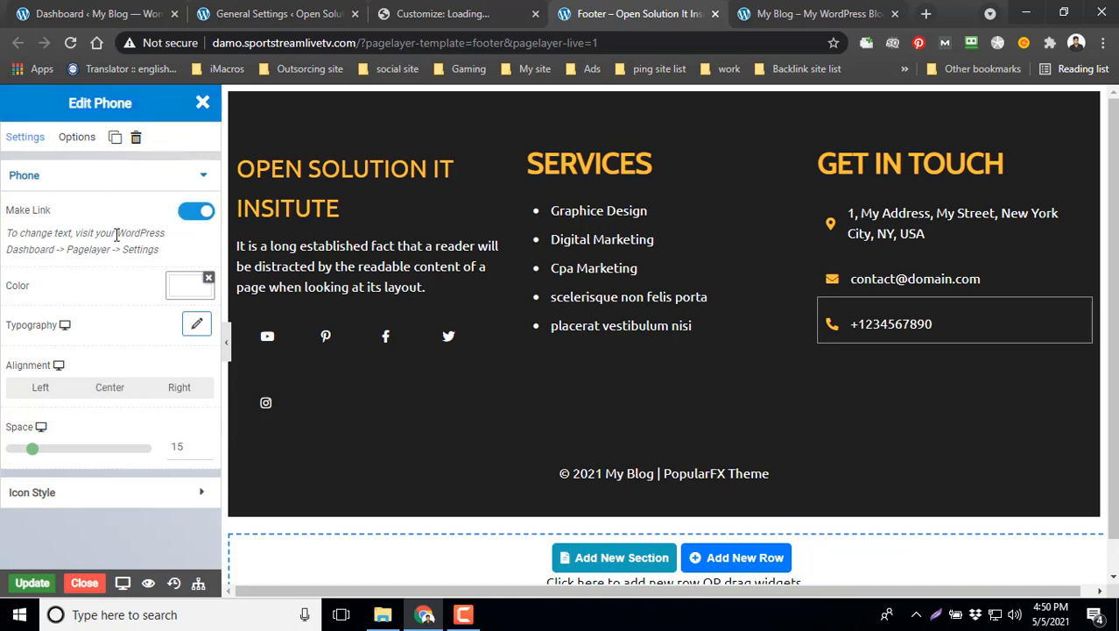
click(200, 178)
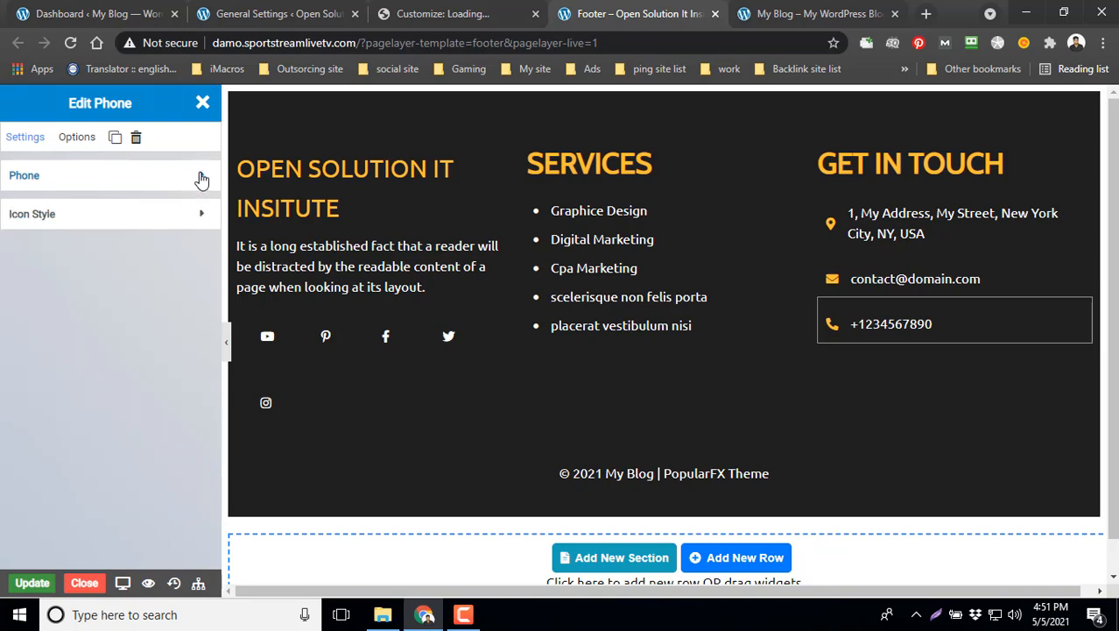
click(201, 179)
click(201, 179)
Remove the icon from the footer's phone number and browse the solid icons for a replacement.
click(201, 215)
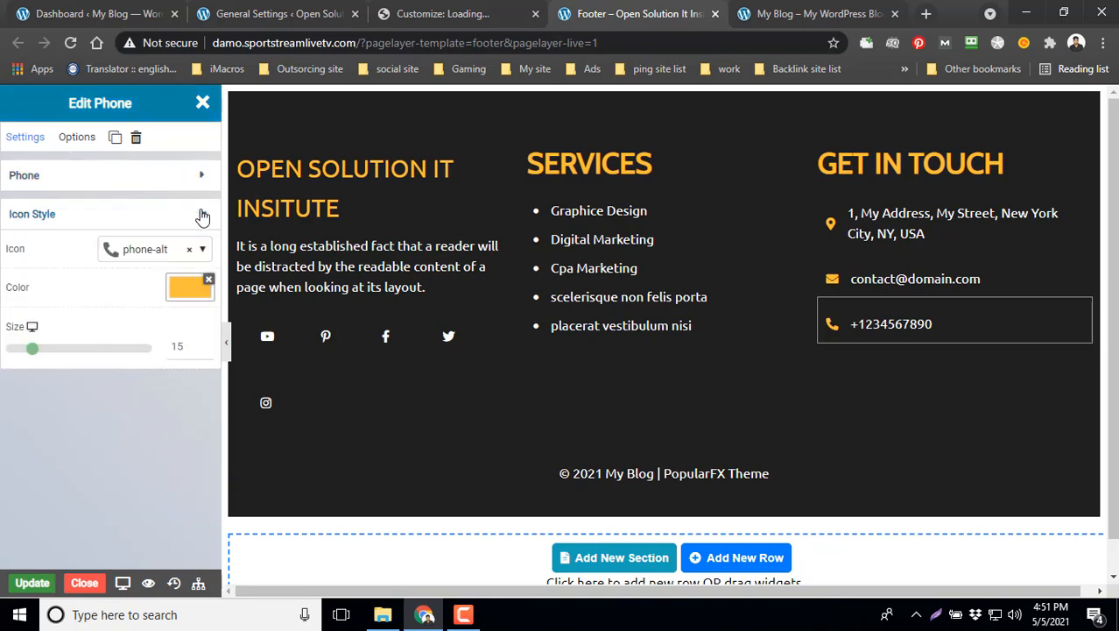
click(188, 250)
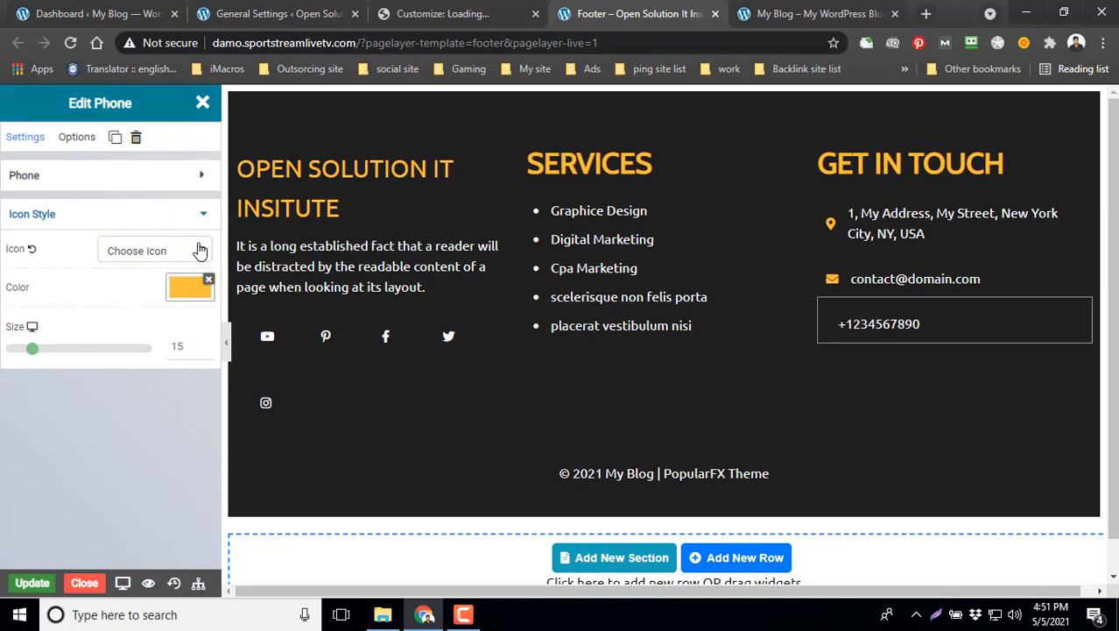
click(200, 250)
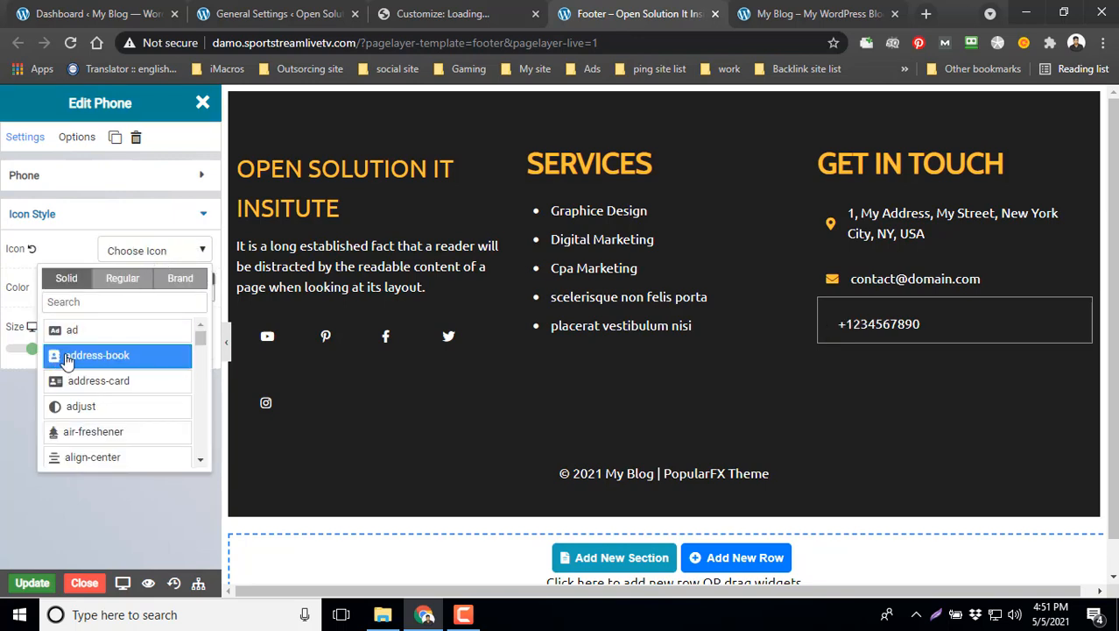
scroll(79, 361, down, 6)
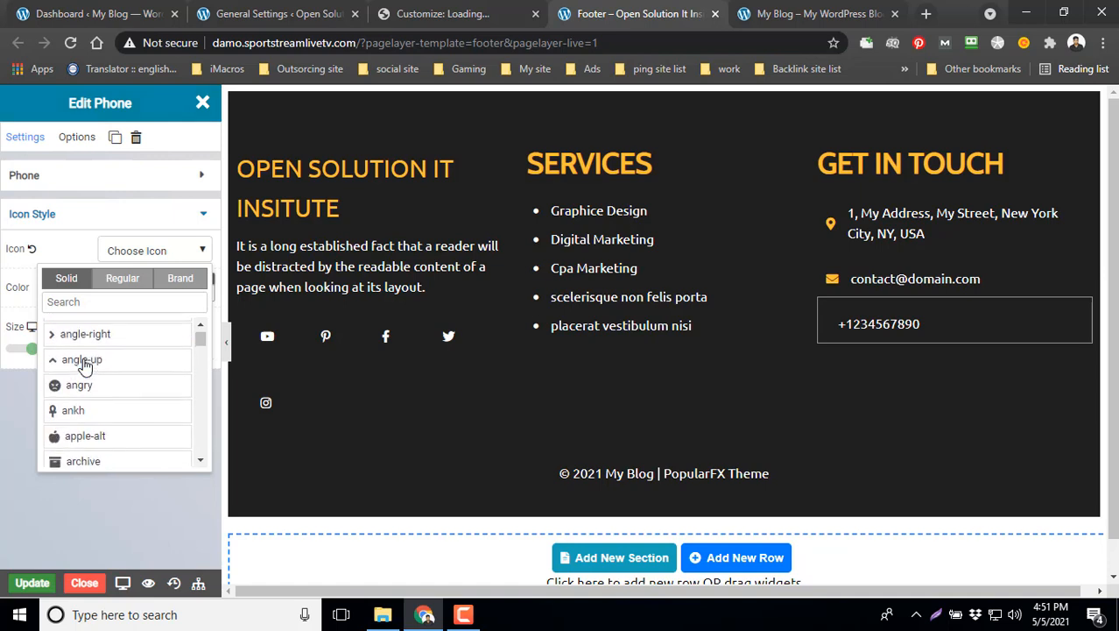
scroll(85, 366, down, 5)
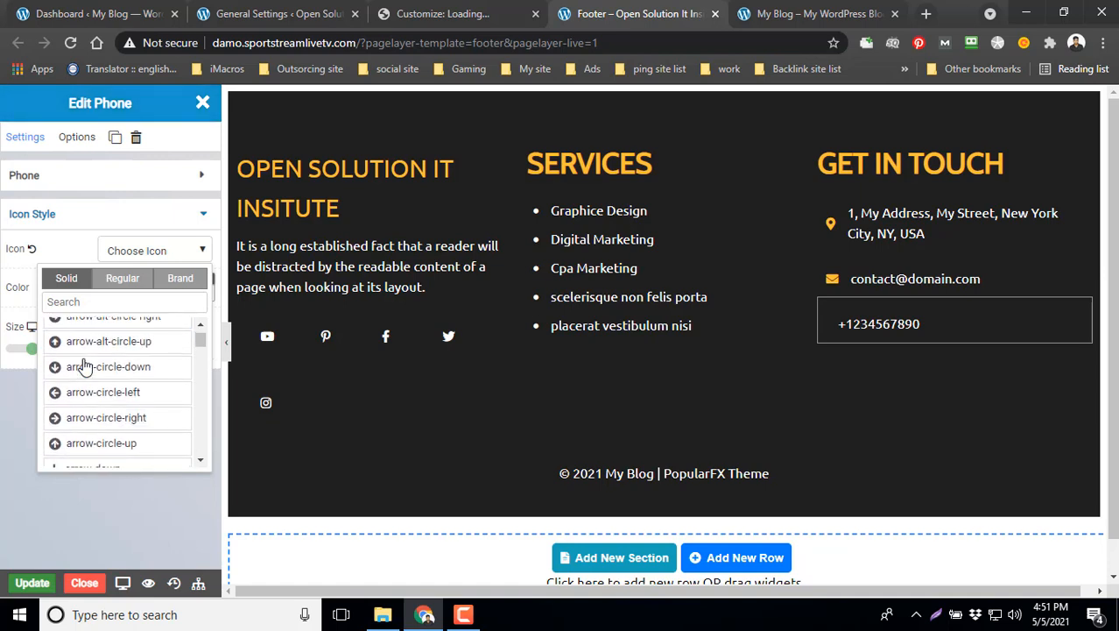
click(127, 217)
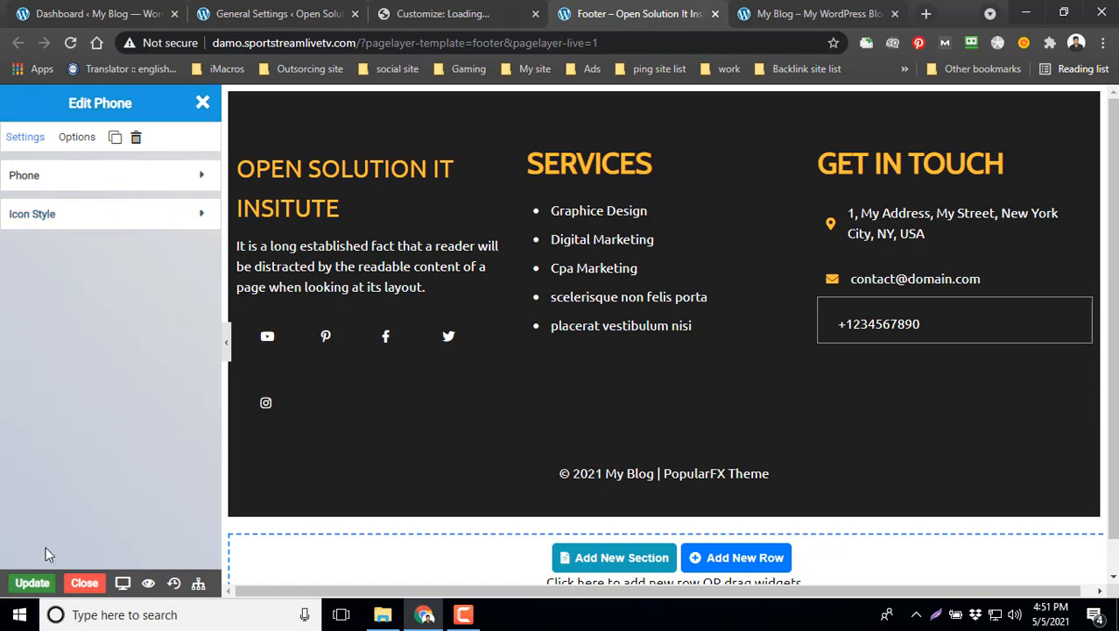
Try to save the footer changes, and switch from the phone settings to those of the copyright line.
click(31, 583)
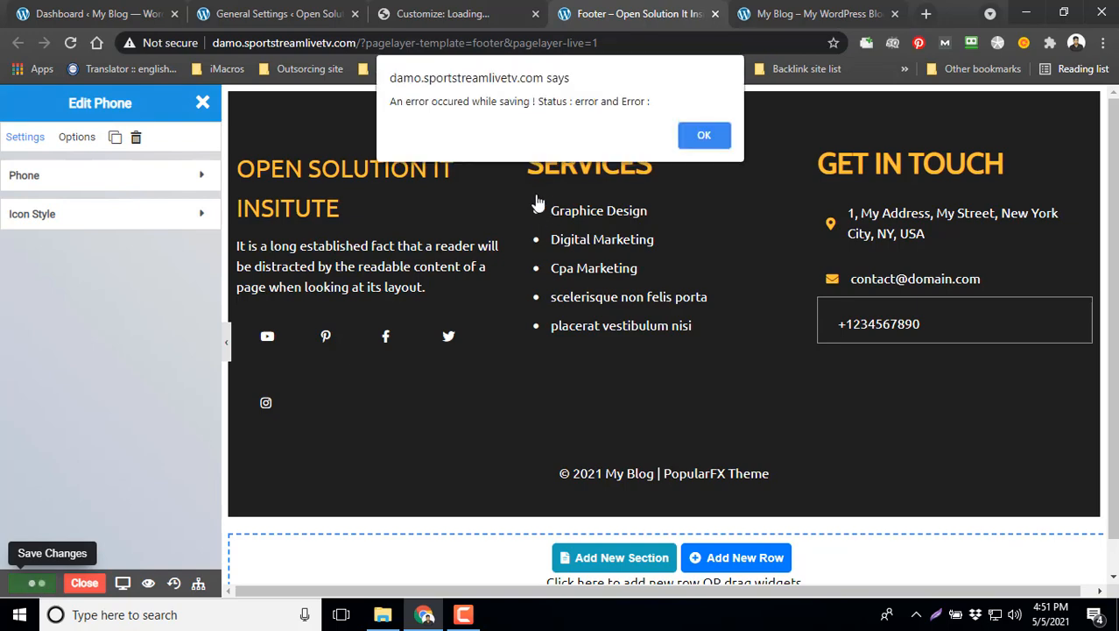
click(704, 135)
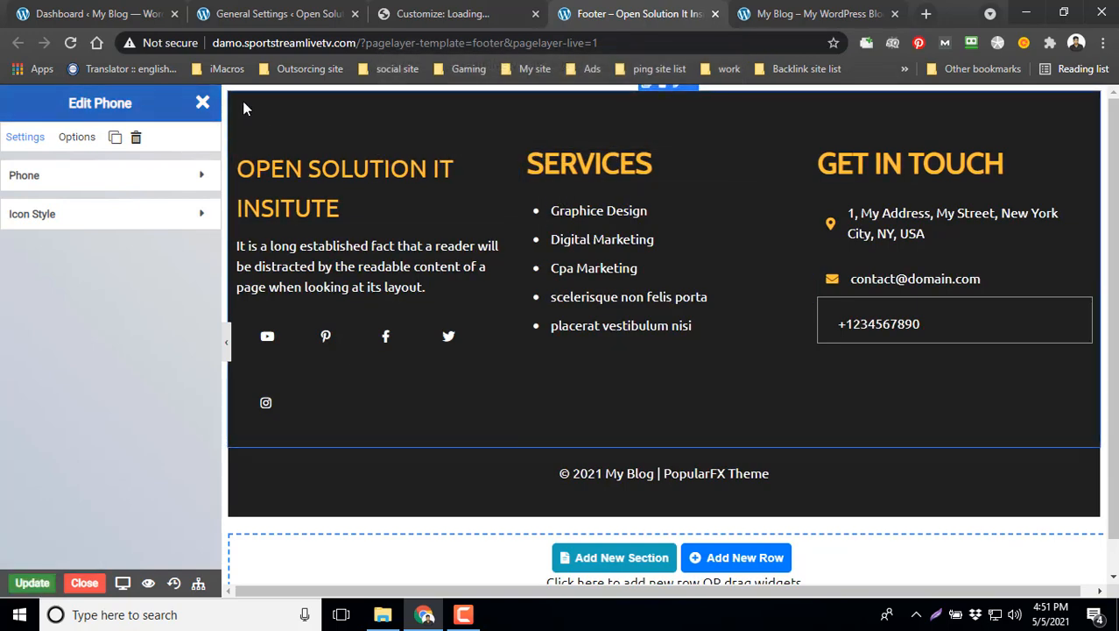
click(202, 102)
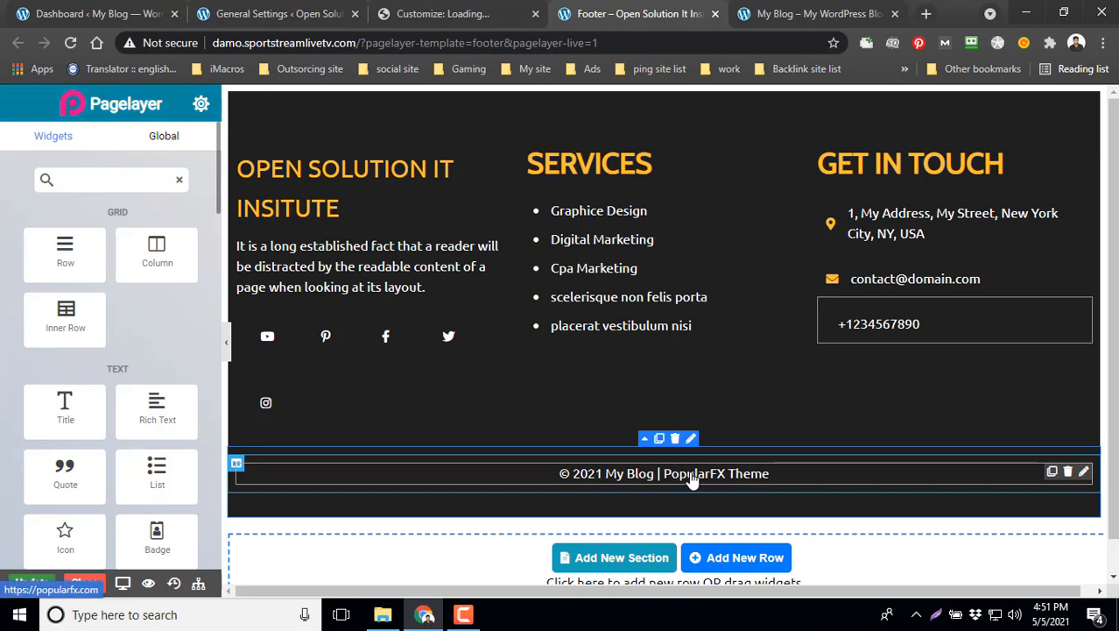
click(1084, 473)
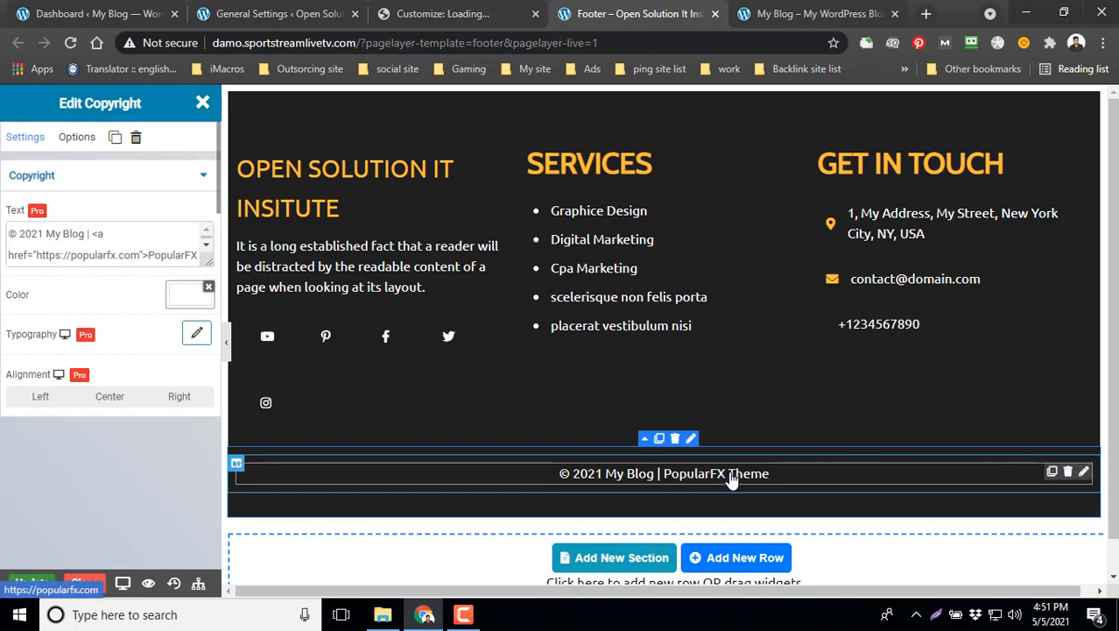
Open sportstreamlivetv.com in a new browser tab and examine the text on the page.
click(927, 15)
text(op)
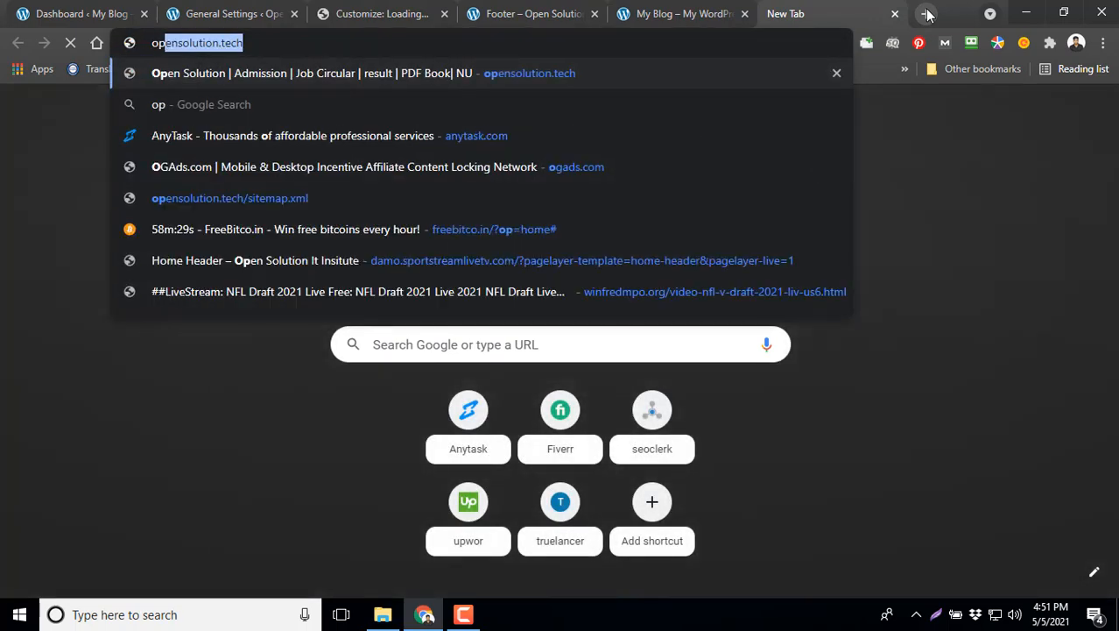
key(BackSpace)
key(BackSpace)
key(BackSpace)
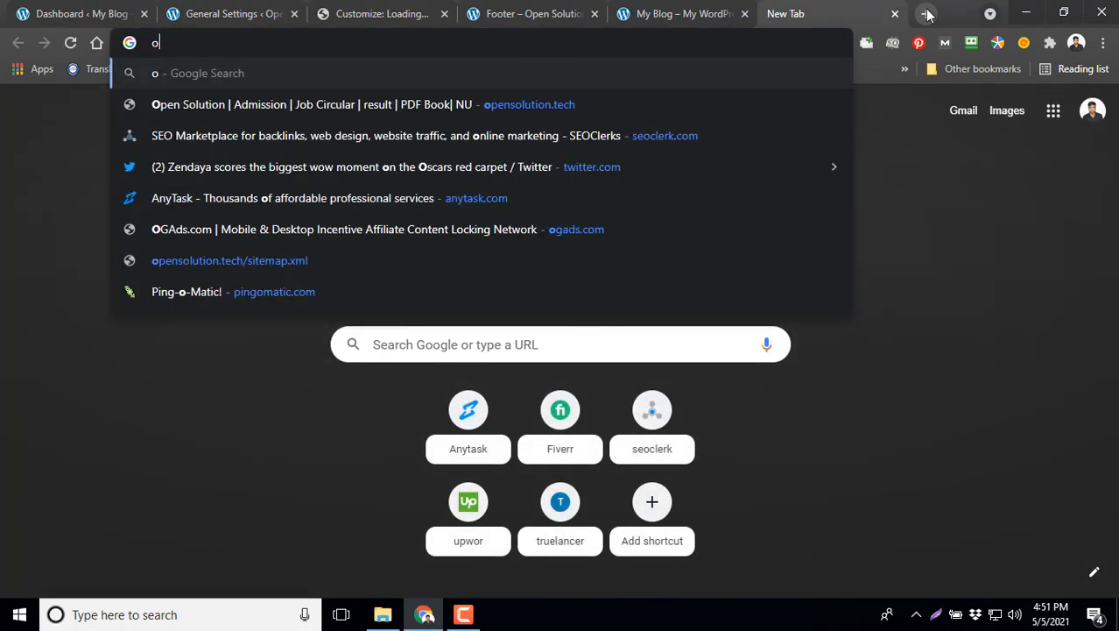
text(sp)
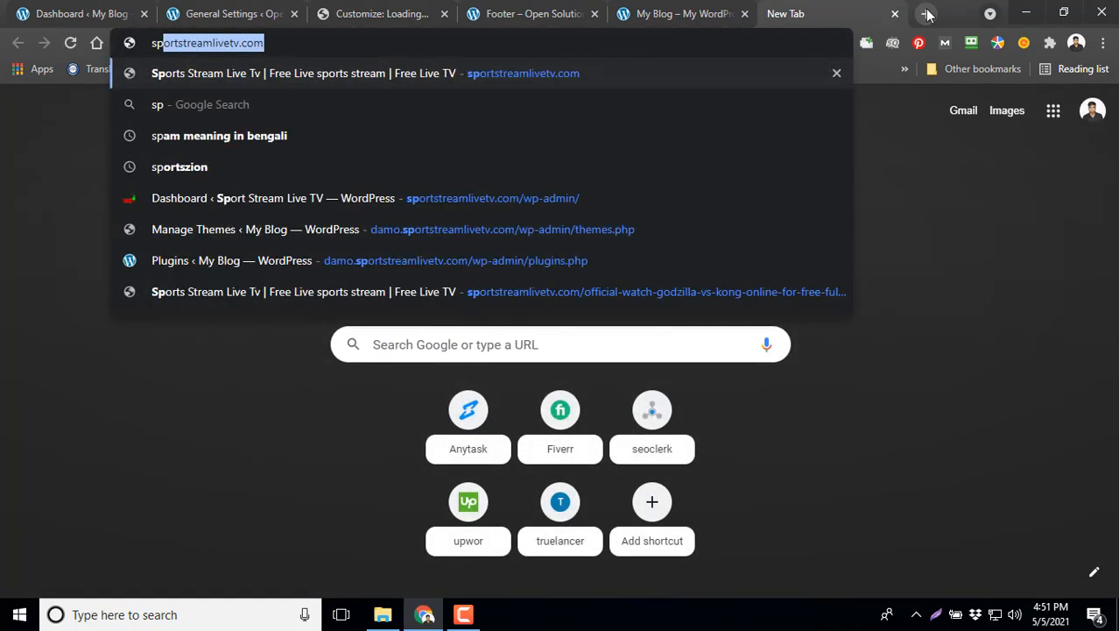
key(Return)
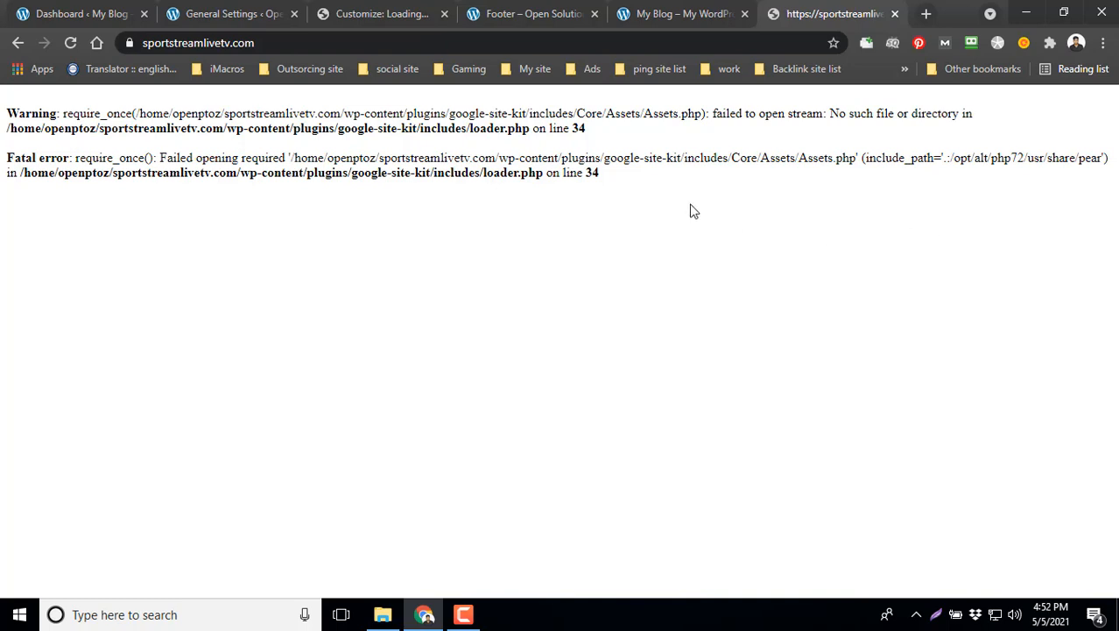
drag(18, 107, 727, 184)
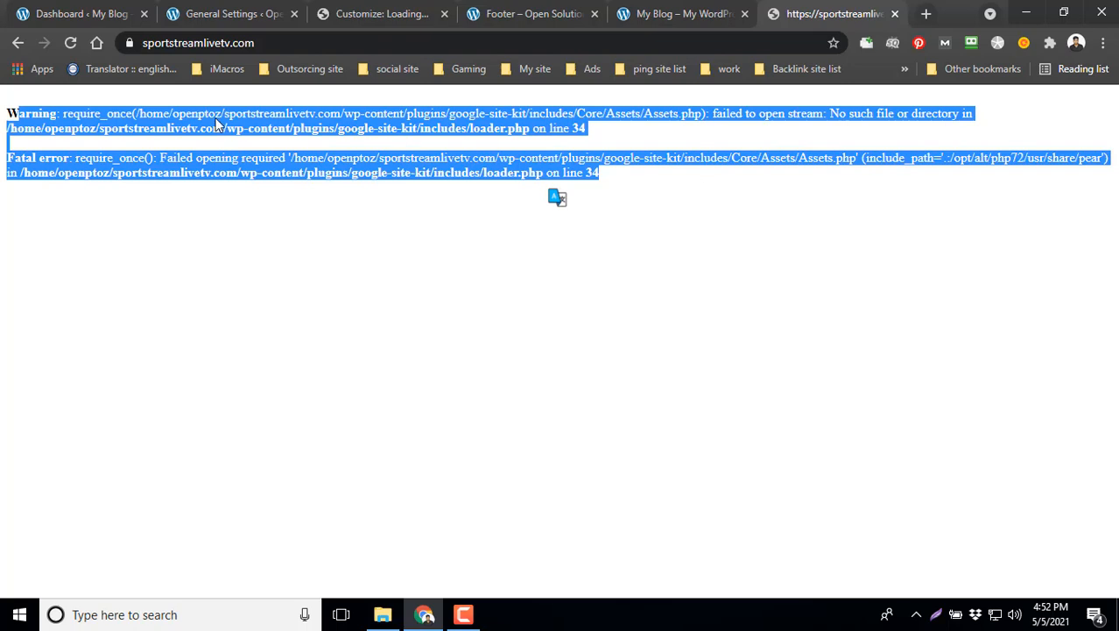
drag(6, 96, 674, 182)
Open opensolution.tech in a new browser tab and examine the credit line at the foot of its home page.
click(926, 14)
text(op)
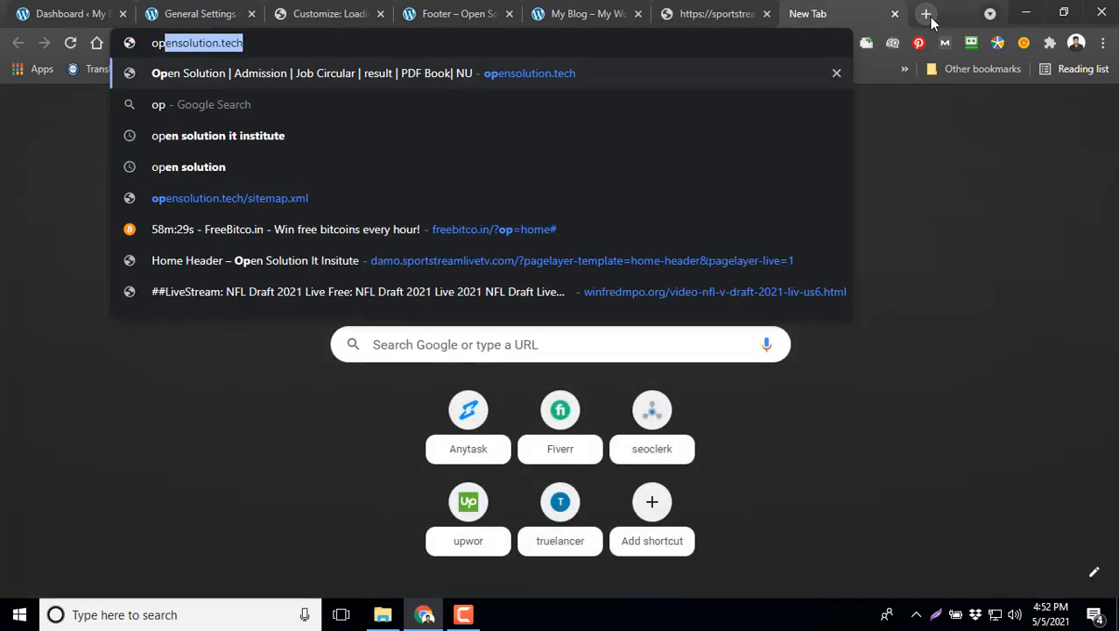
key(Return)
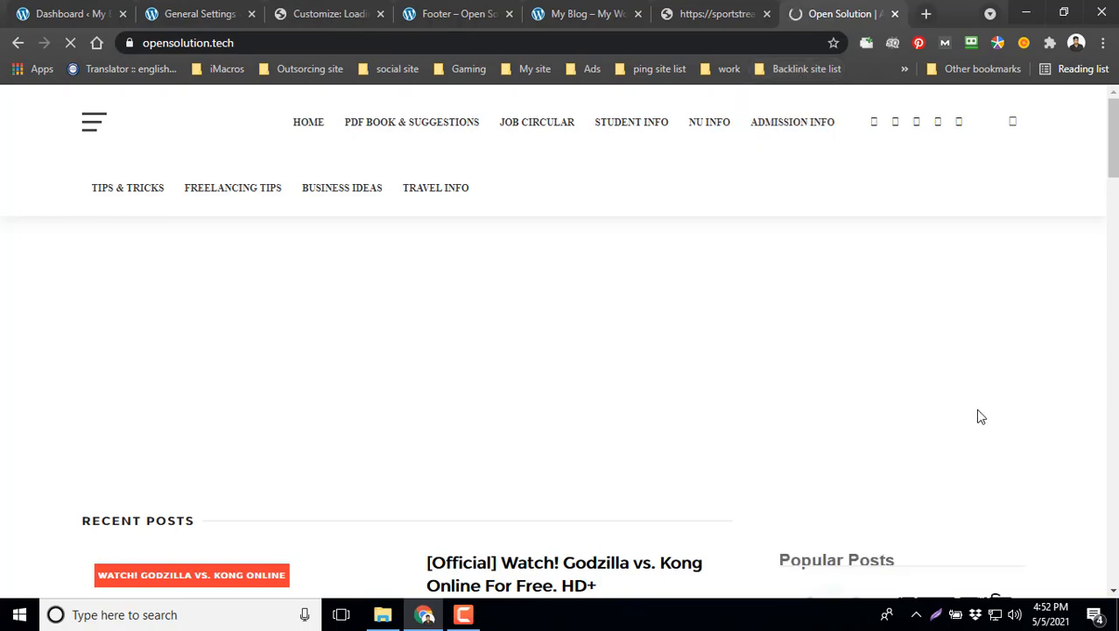
scroll(1003, 459, down, 10)
scroll(1003, 458, down, 10)
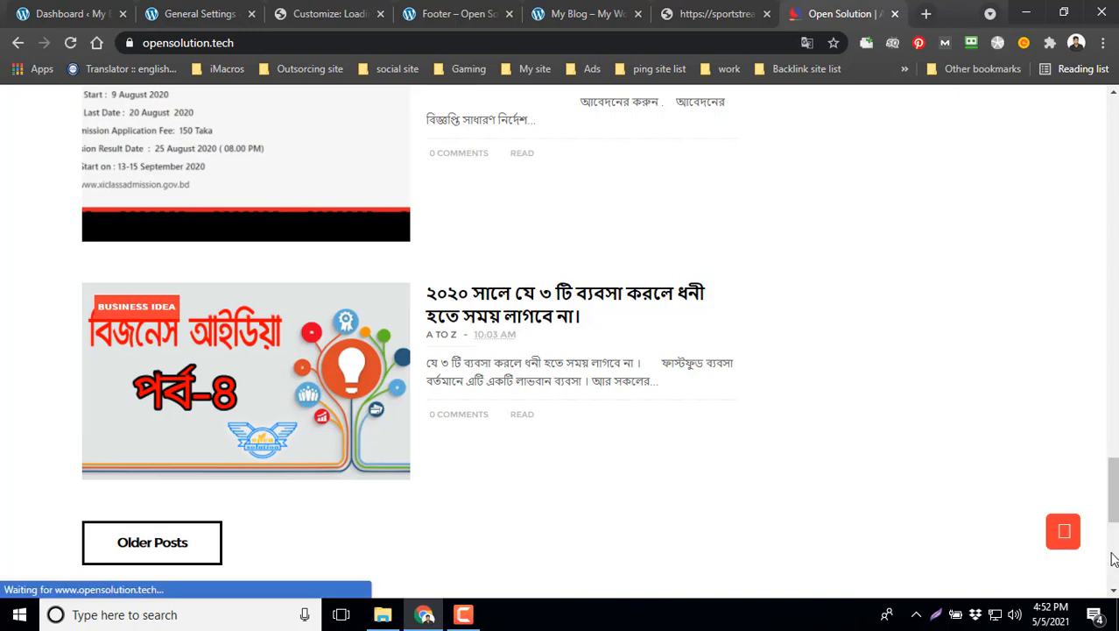
scroll(1113, 559, down, 5)
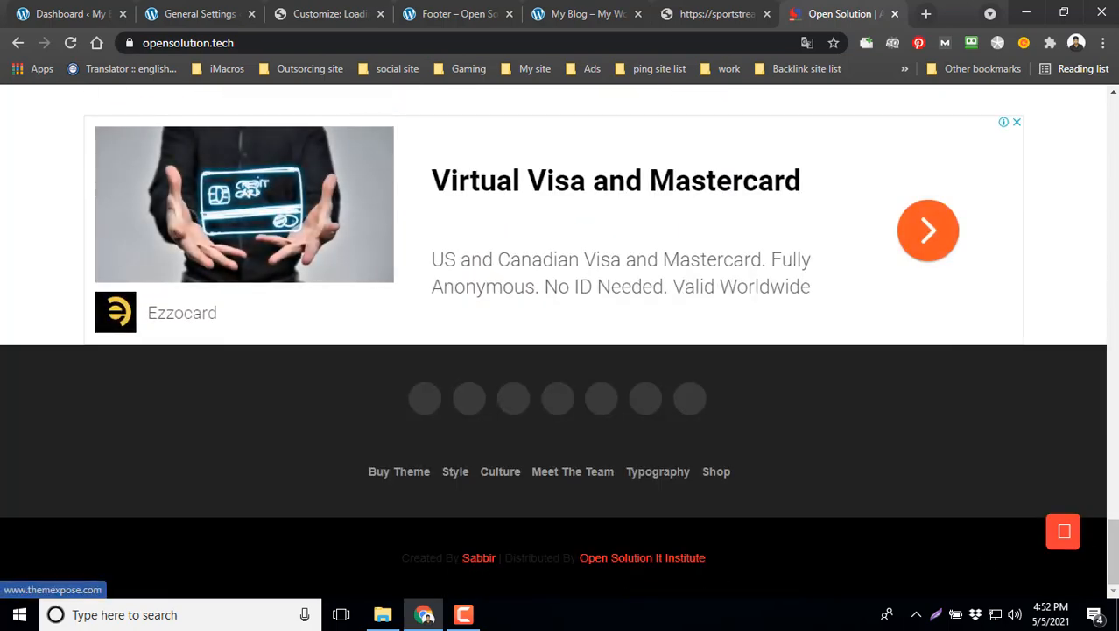
drag(708, 558, 580, 560)
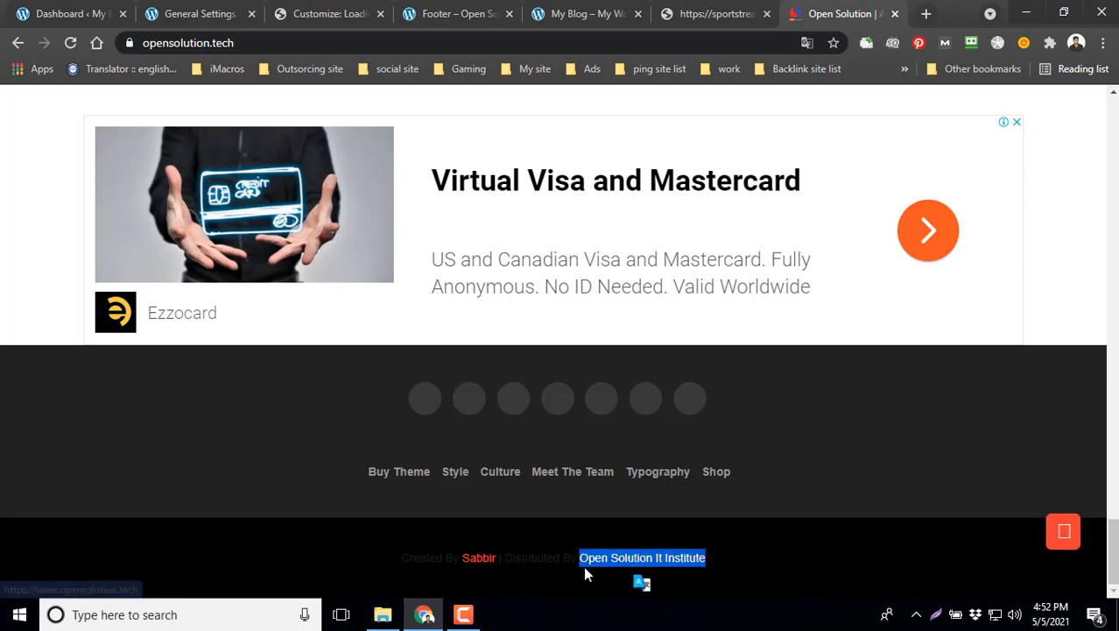
Return to the Footer template and inspect the copyright line's text through to its end.
click(442, 13)
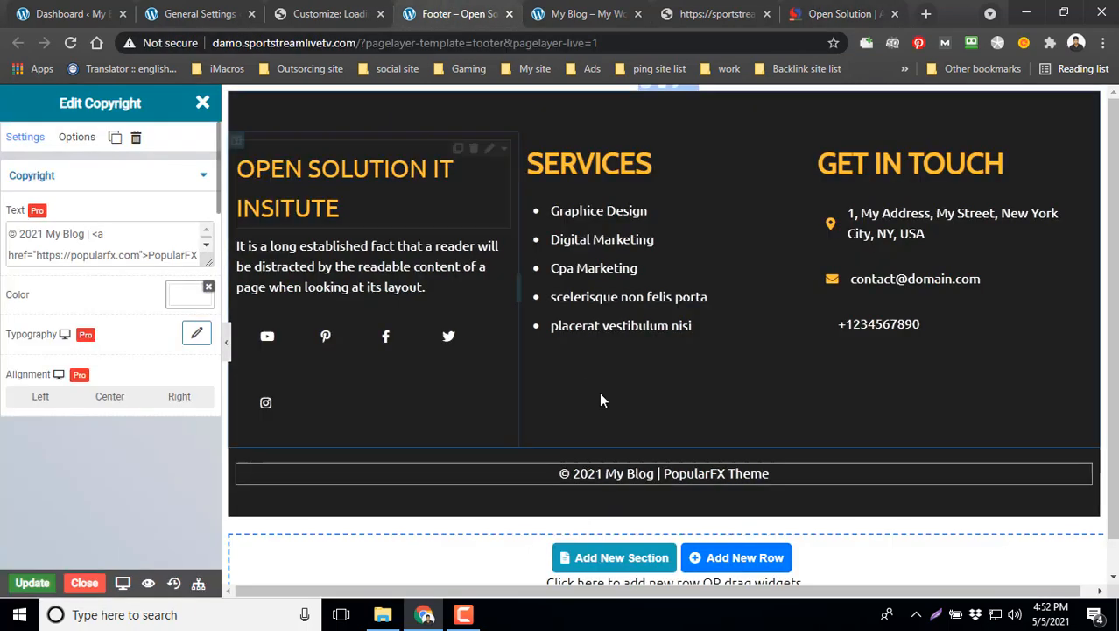
scroll(728, 538, down, 1)
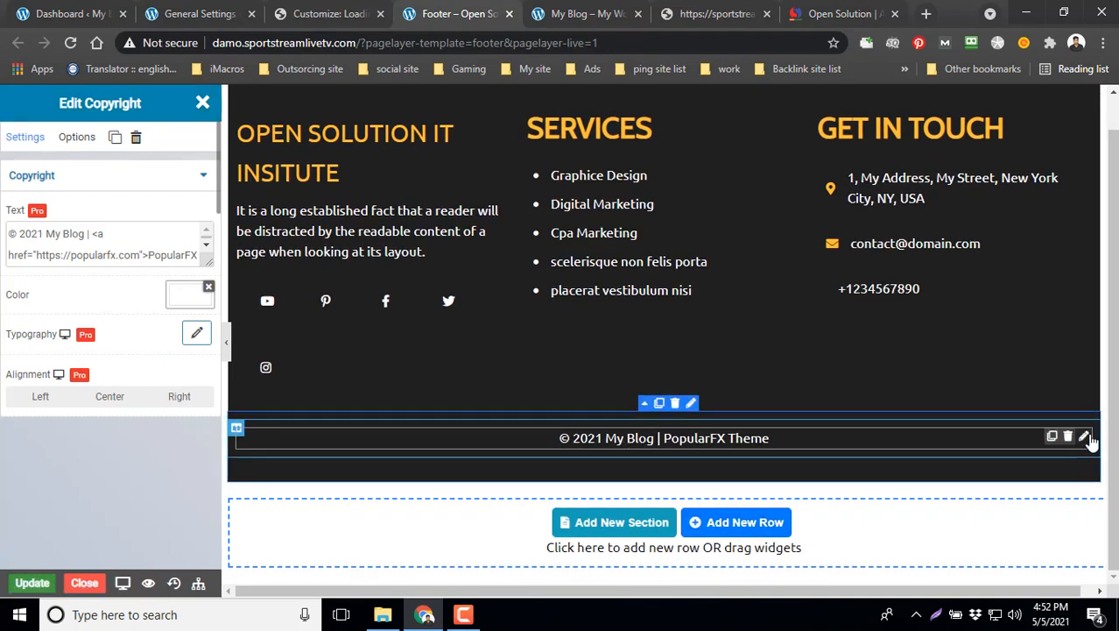
double_click(128, 255)
drag(193, 257, 180, 257)
click(187, 260)
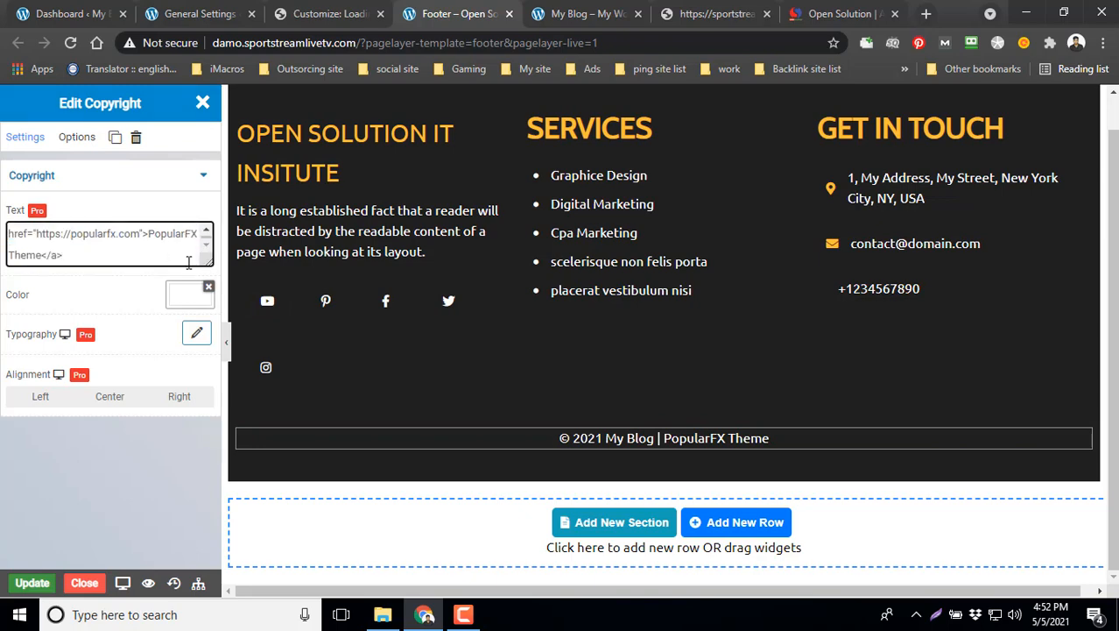
Close the Footer template editor, discarding its unsaved changes, and return to the Customizer.
click(587, 13)
click(463, 14)
click(331, 13)
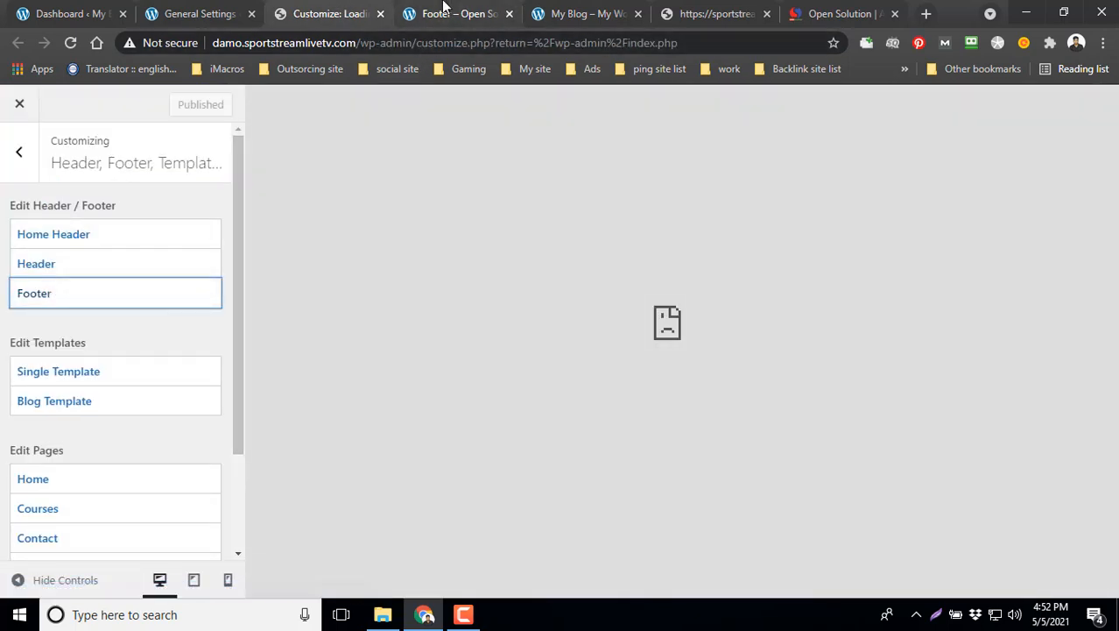
click(473, 15)
click(509, 14)
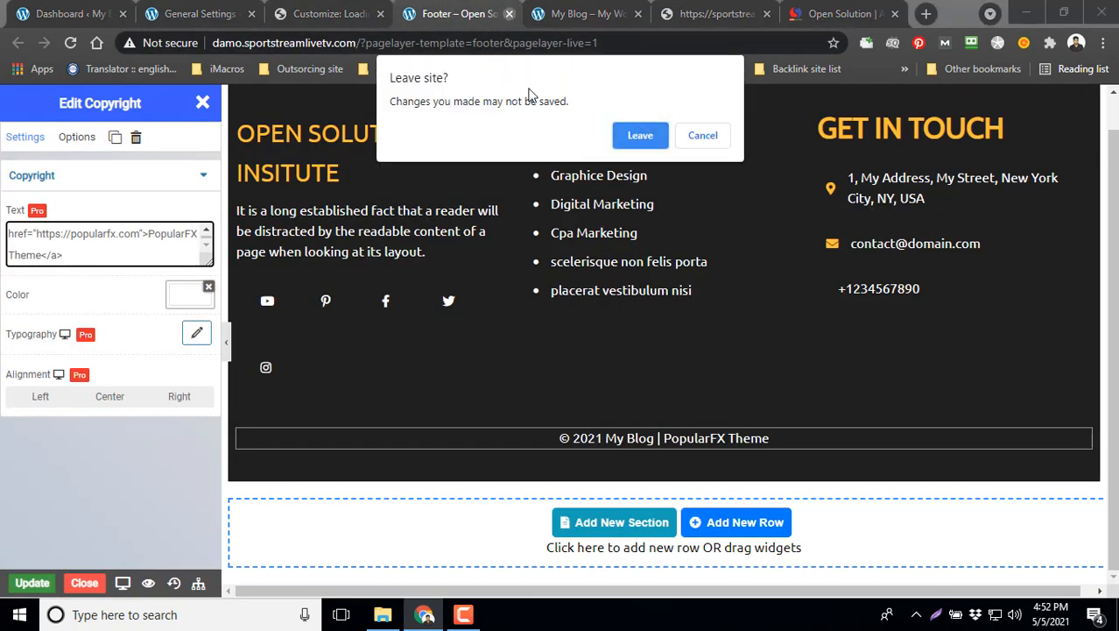
click(636, 133)
click(379, 12)
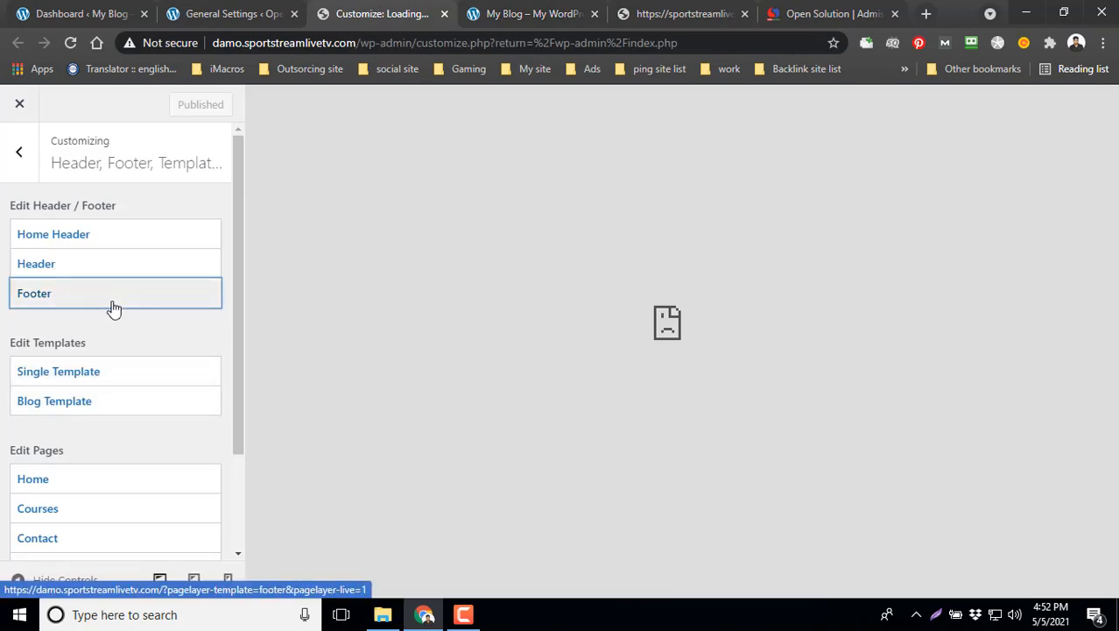
Open the Header template for editing, proceeding past the browser's privacy warning to damo.sportstreamlivetv.com.
click(74, 261)
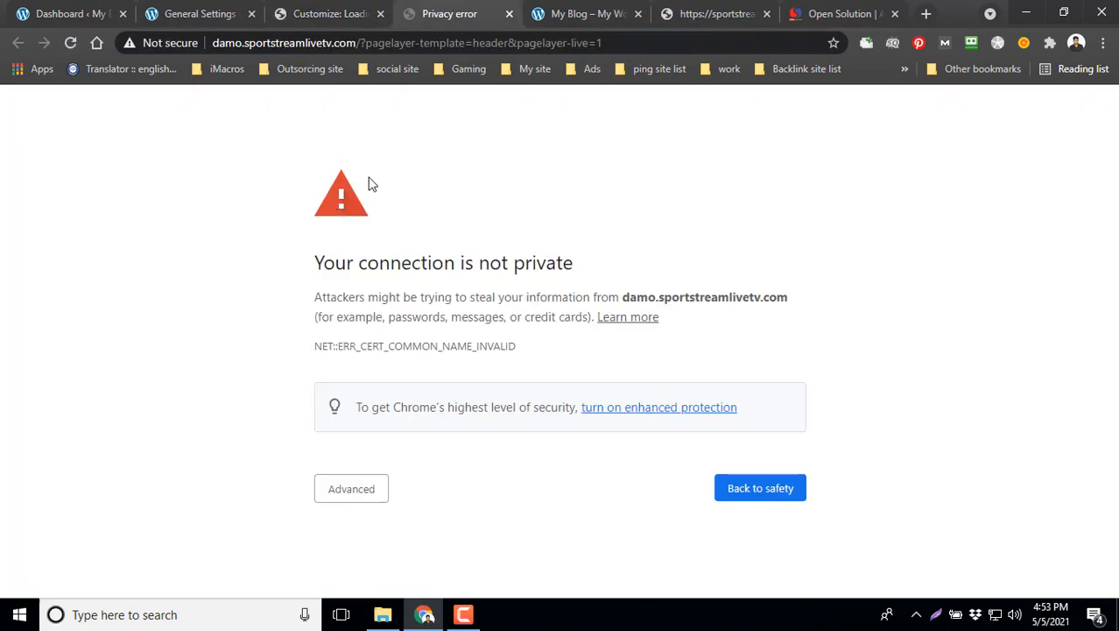
click(365, 499)
scroll(377, 495, down, 1)
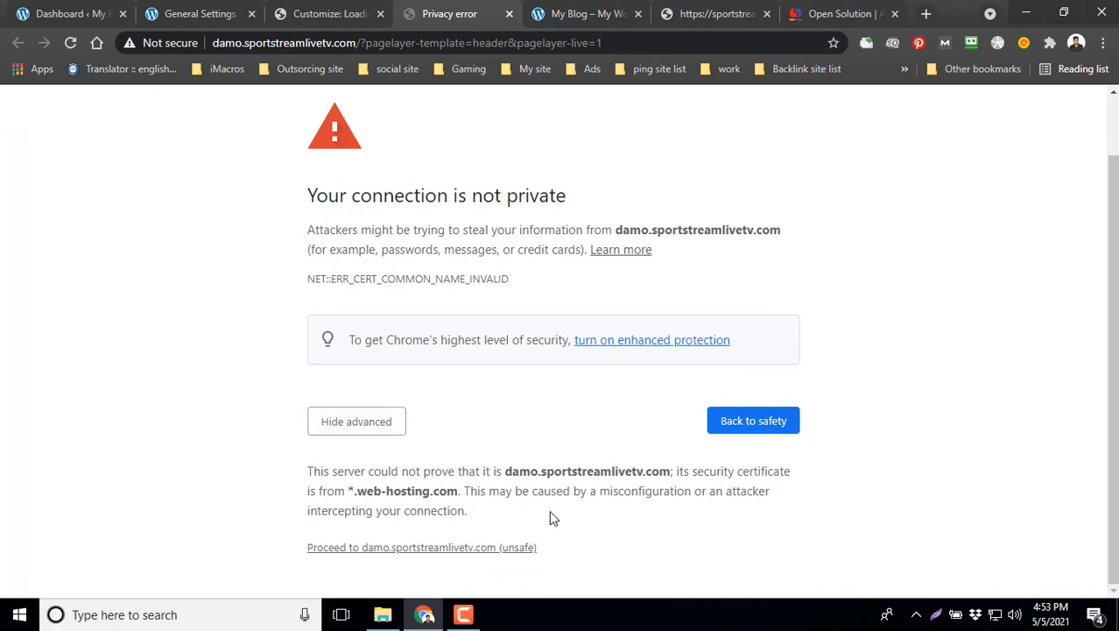
click(477, 550)
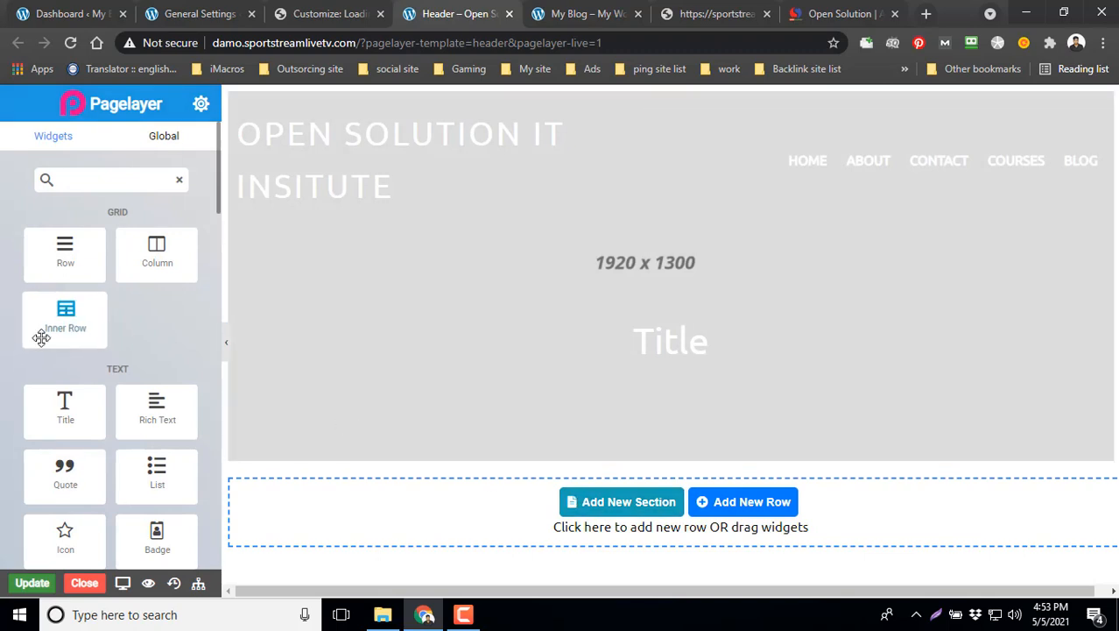
Look through the available Pagelayer widgets and view the settings of the column holding the header's Title.
scroll(138, 460, down, 3)
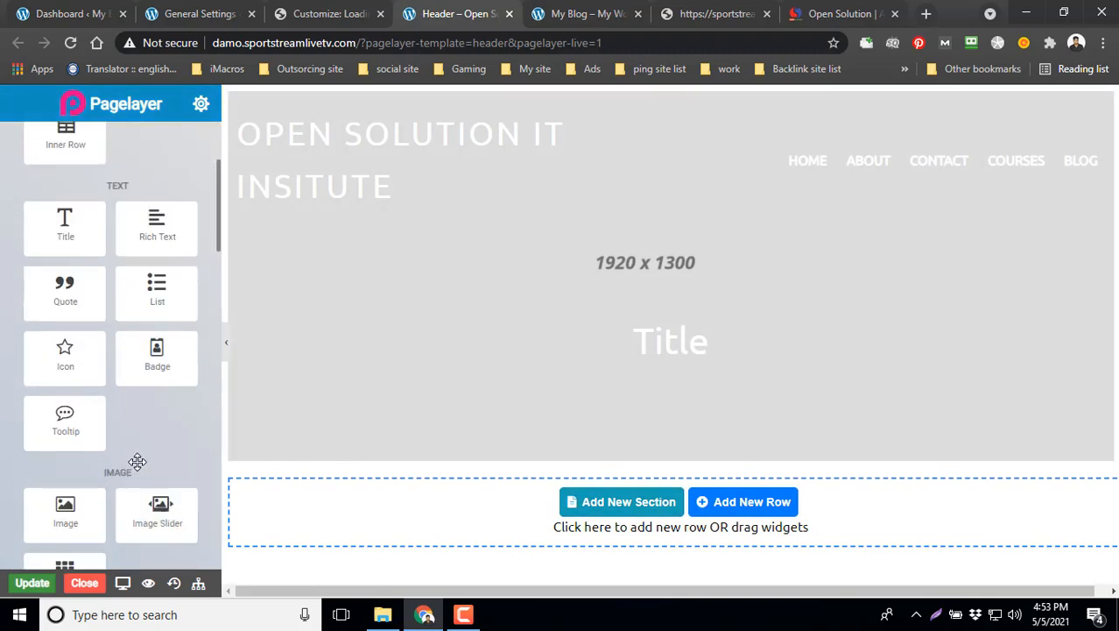
scroll(137, 462, down, 4)
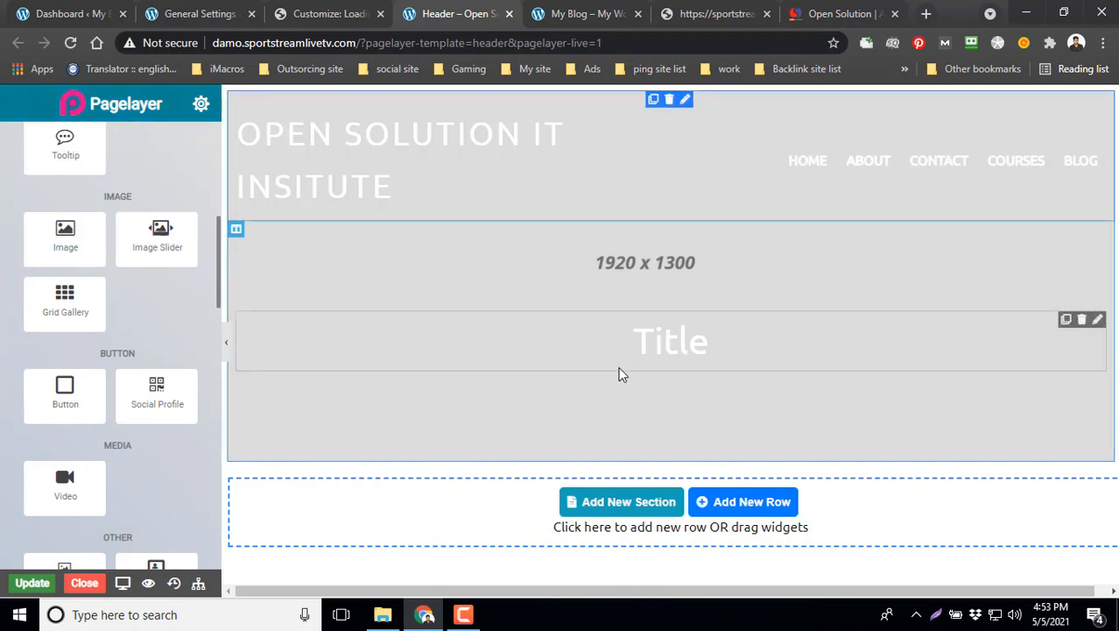
click(645, 427)
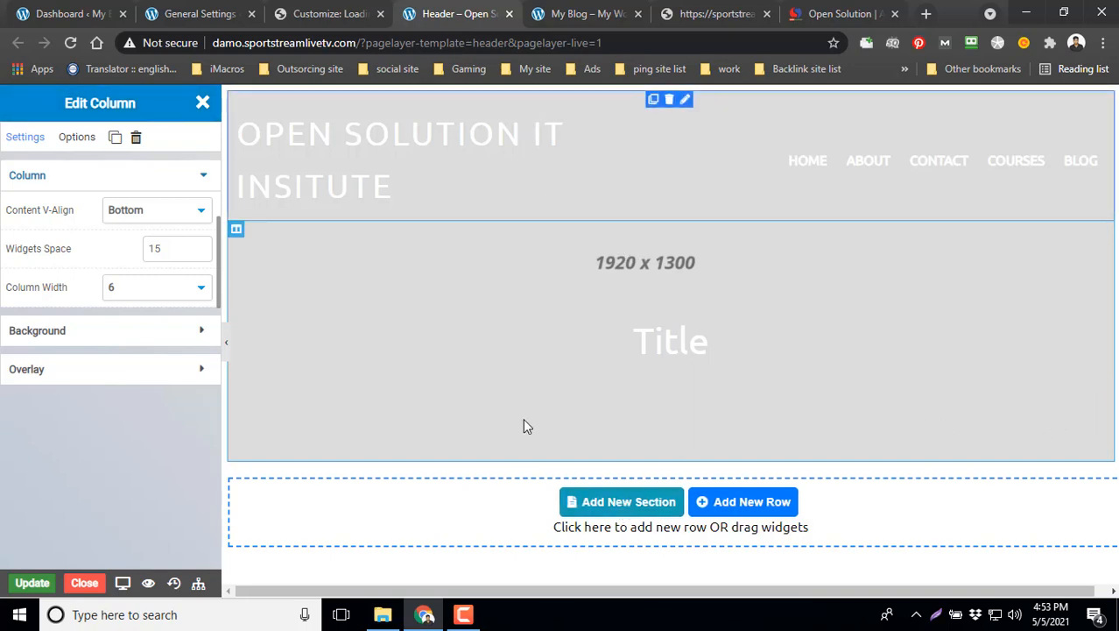
Open the library for adding a new section to the Header template and browse its ready-made sections.
click(645, 502)
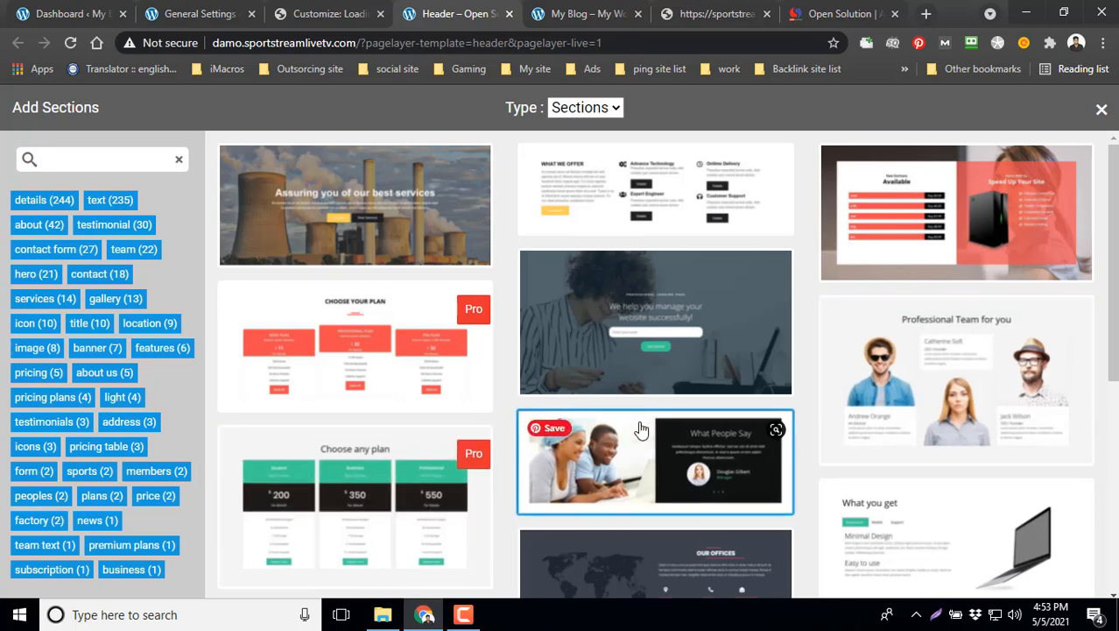
scroll(902, 497, down, 2)
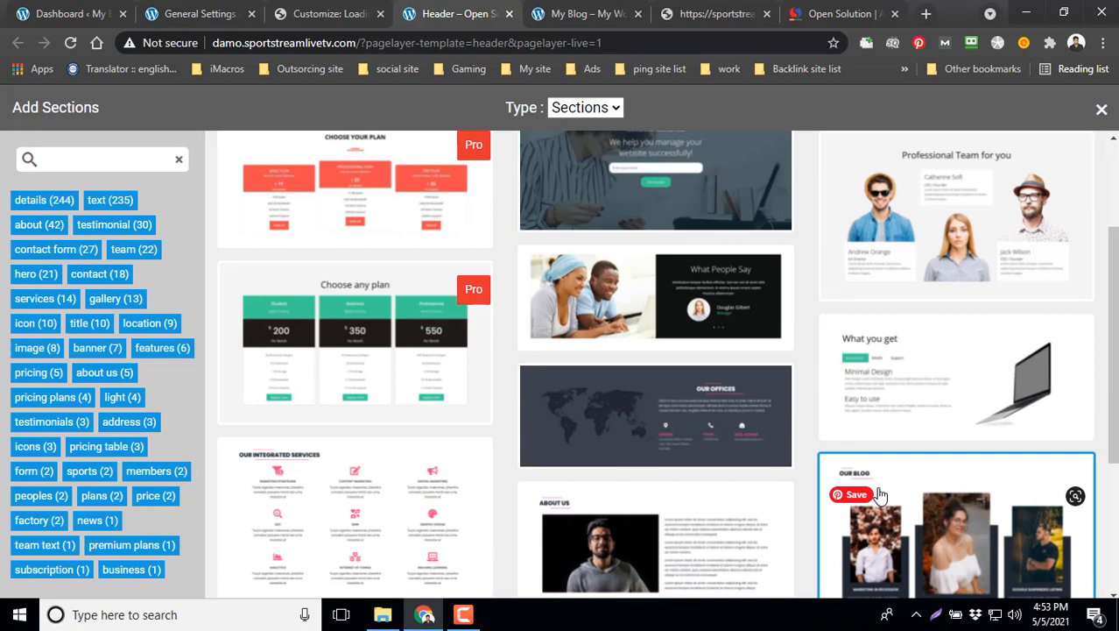
scroll(878, 495, down, 2)
click(870, 496)
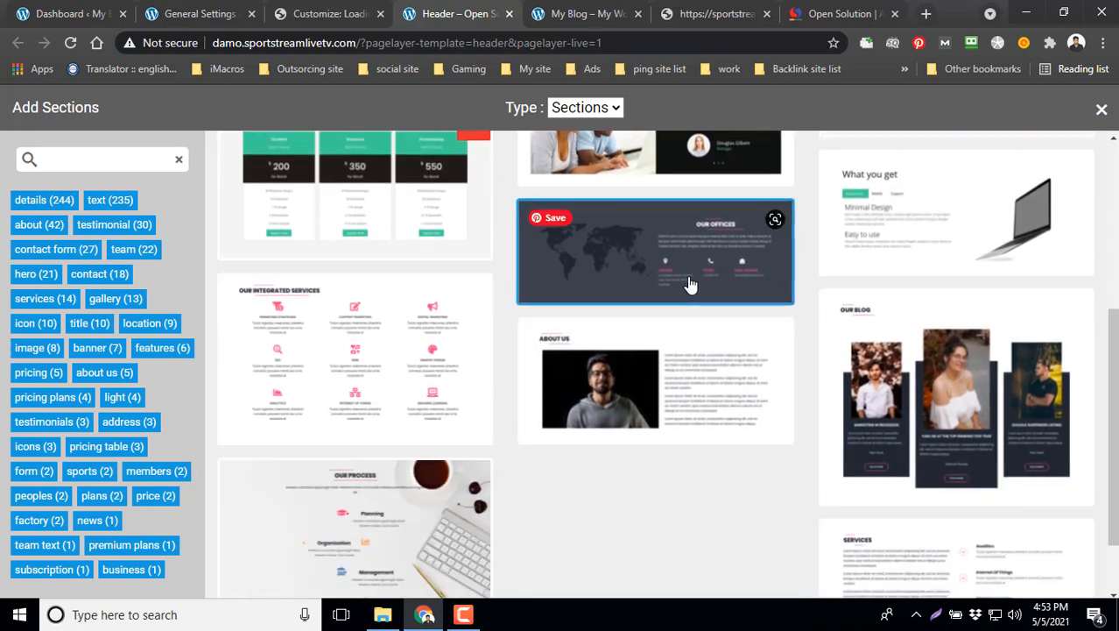
Browse the remaining ready-made sections and the list of category tags in the Header's section library.
scroll(711, 428, down, 4)
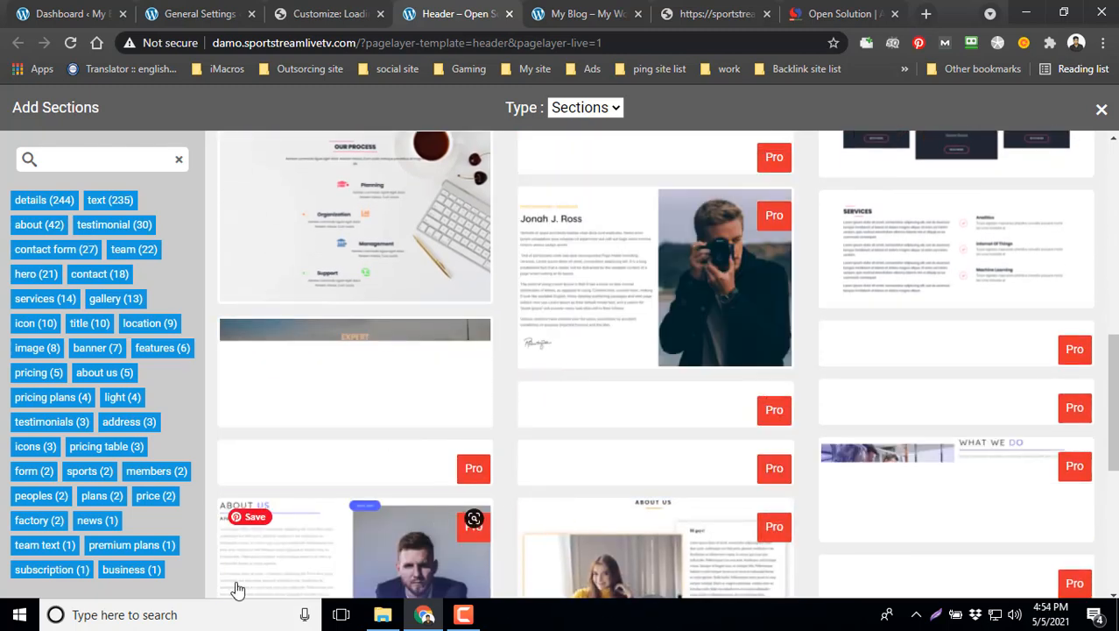
scroll(90, 516, down, 1)
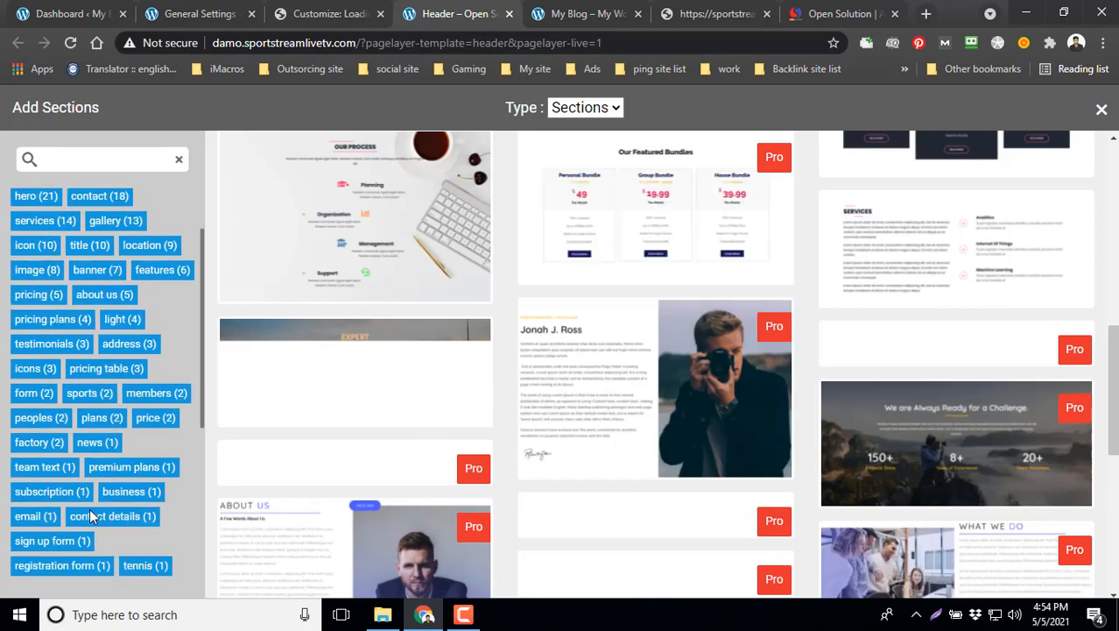
scroll(89, 509, down, 1)
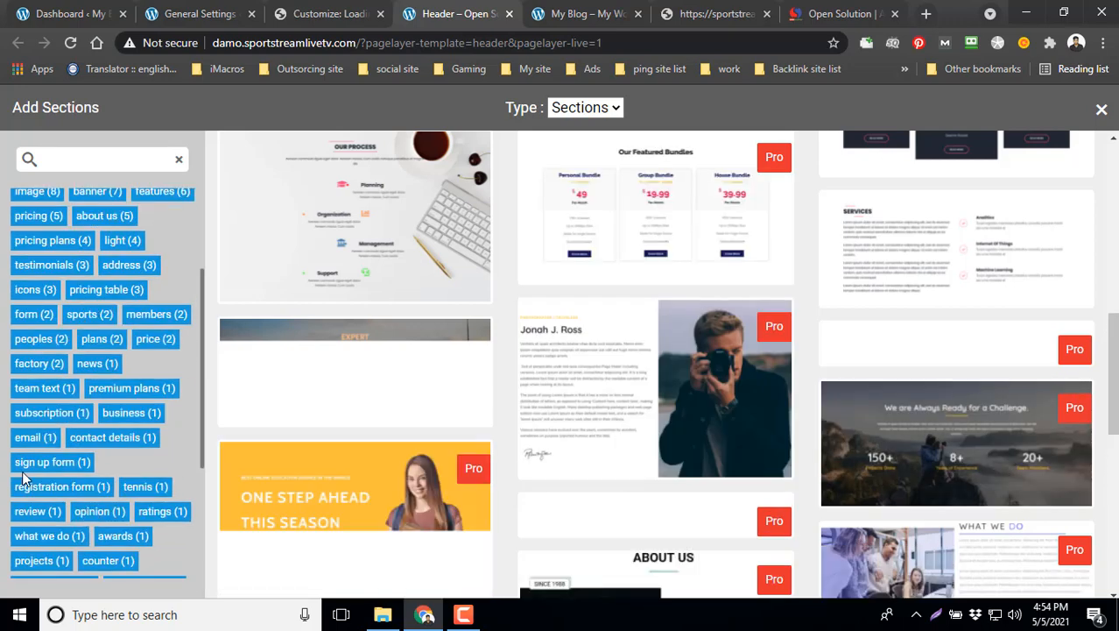
scroll(85, 513, down, 2)
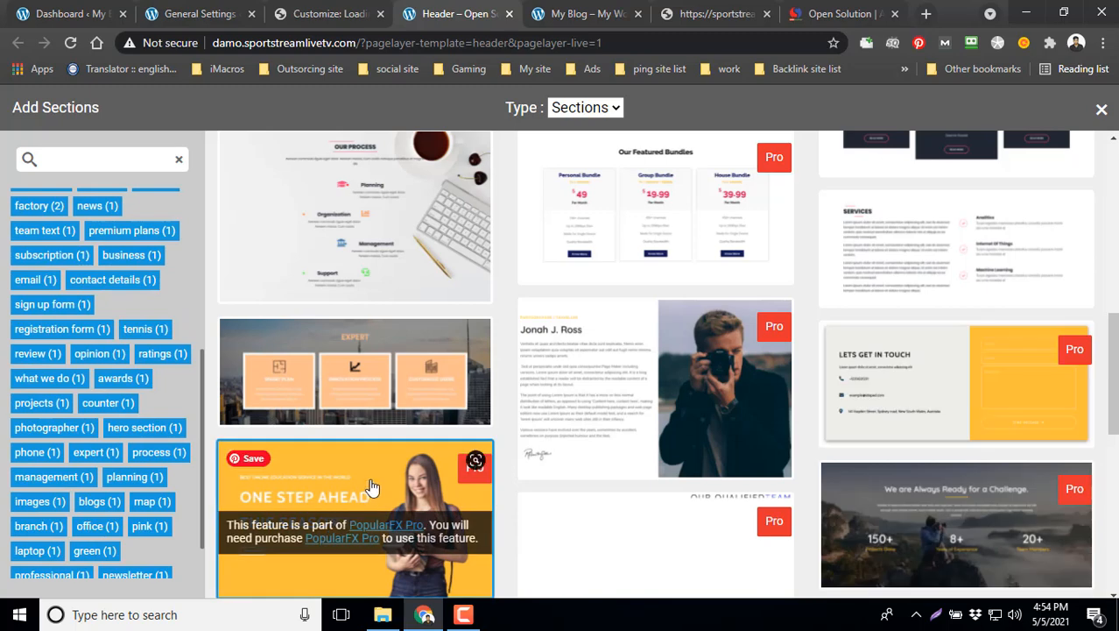
scroll(373, 504, down, 1)
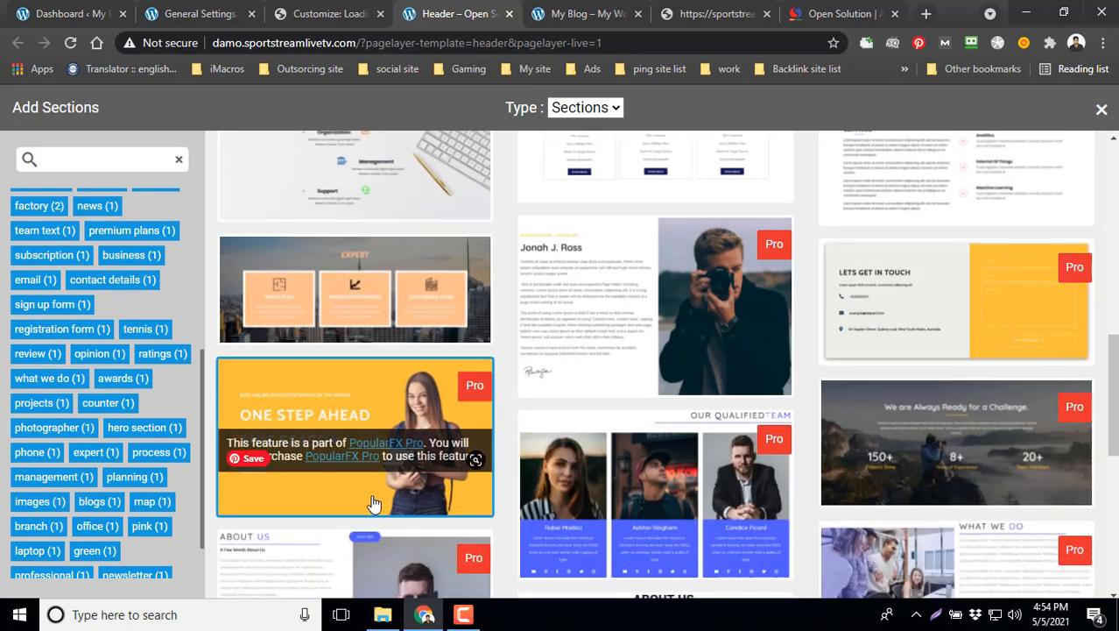
scroll(394, 496, down, 2)
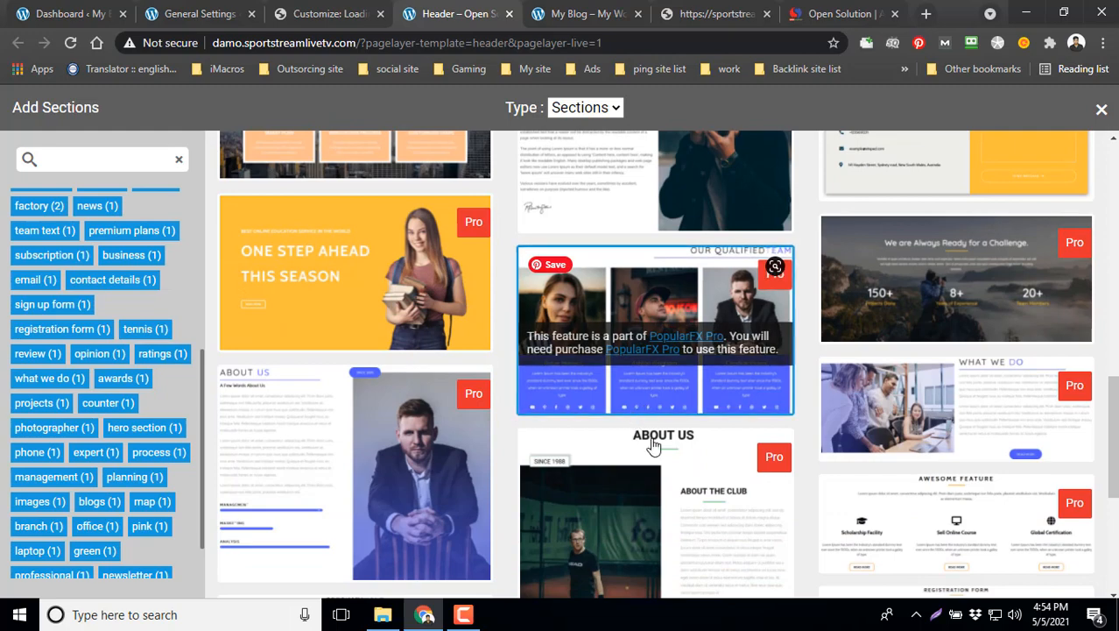
scroll(760, 443, down, 3)
scroll(760, 443, down, 3)
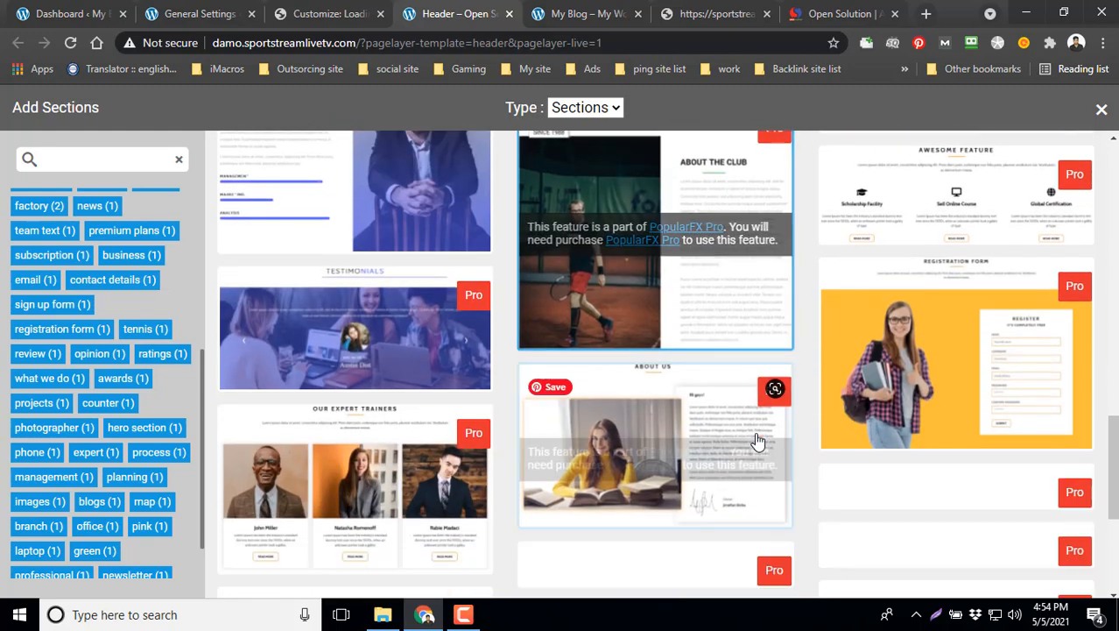
scroll(858, 478, down, 10)
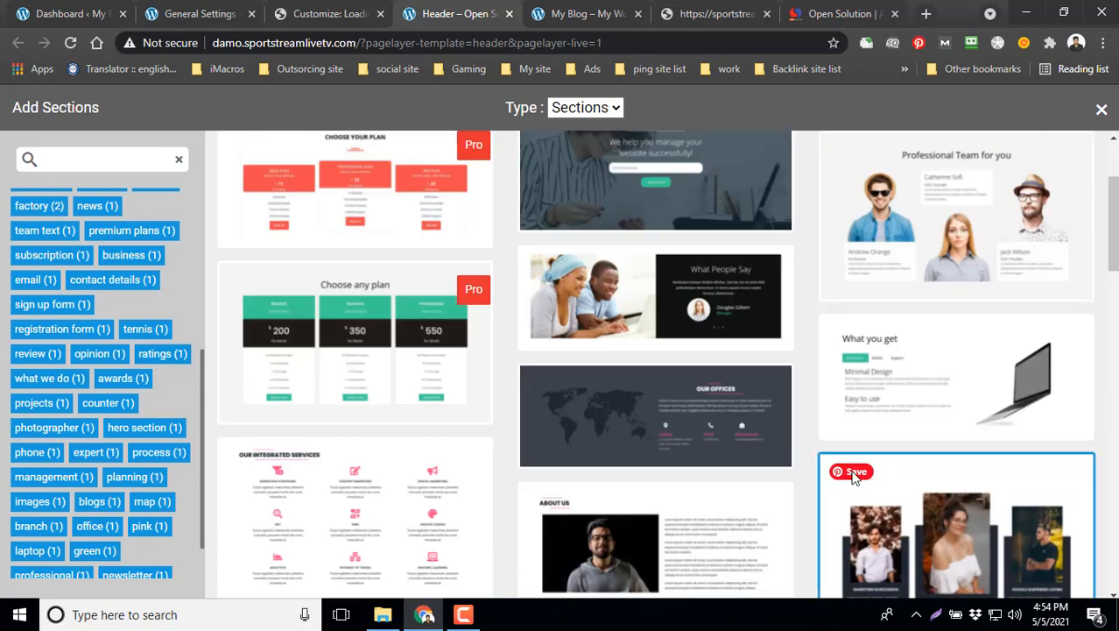
View the settings of the header's Title and its containing column, and close the Header template editor.
click(769, 396)
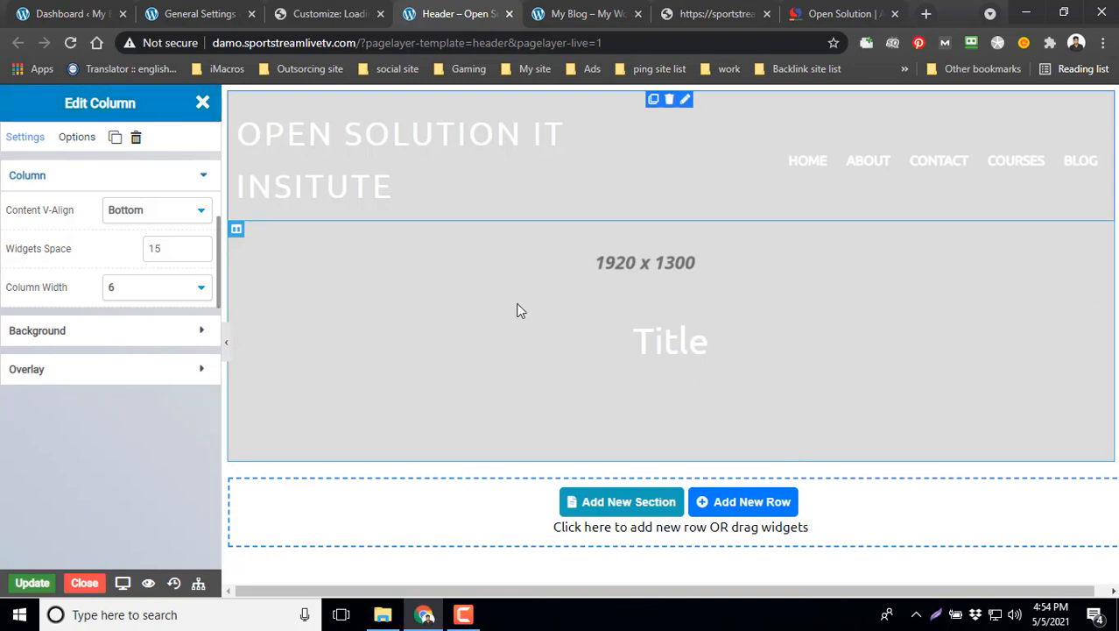
click(864, 338)
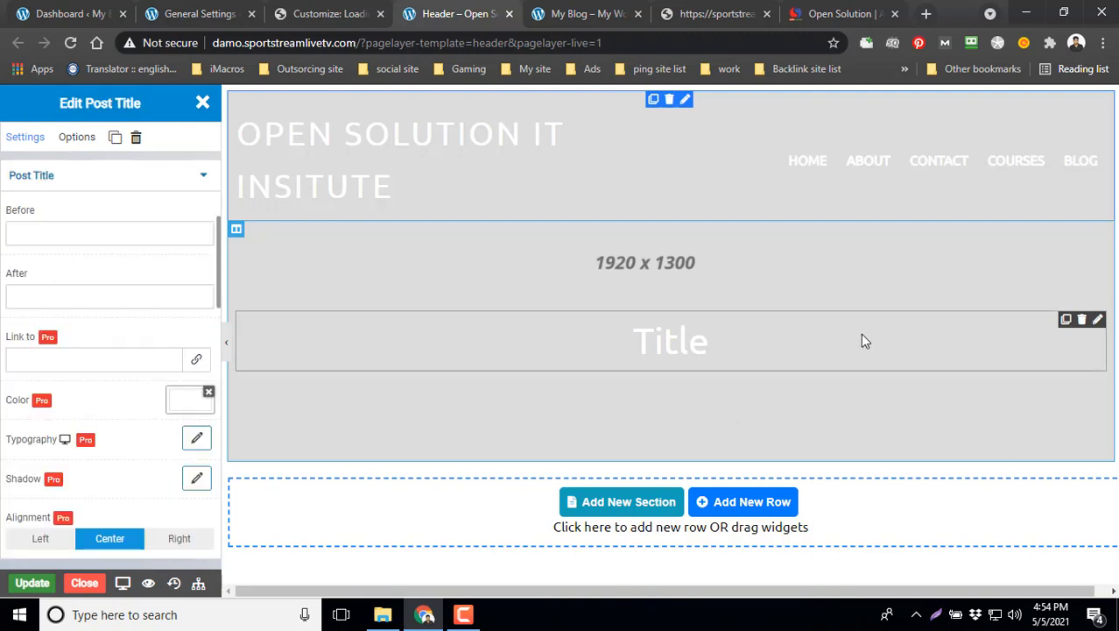
click(762, 406)
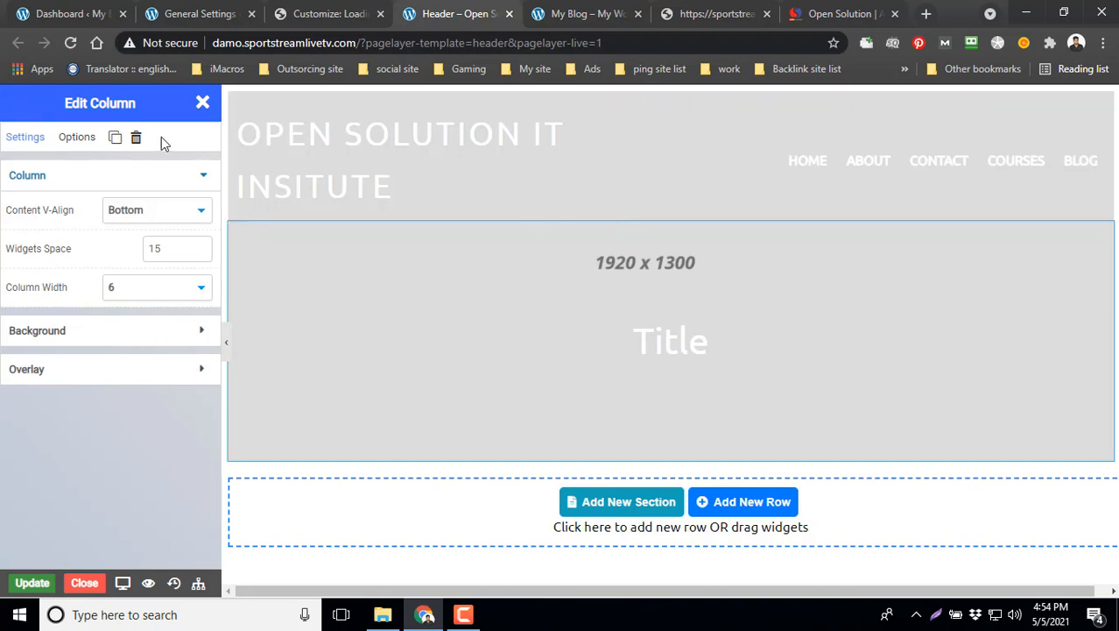
click(509, 14)
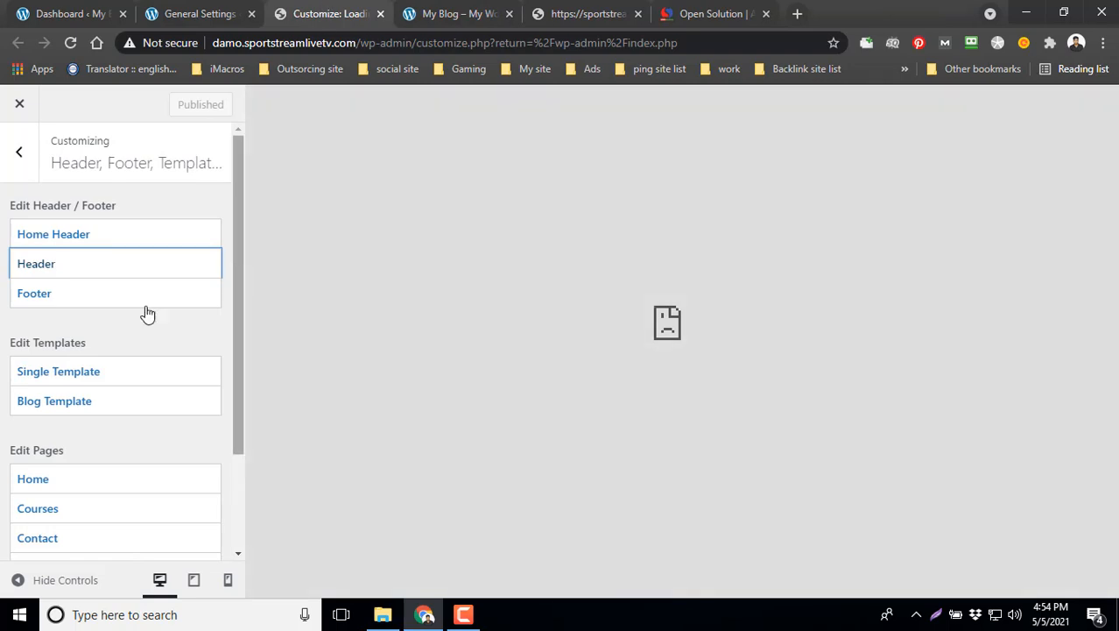
Open the Single Template for editing, proceeding past the browser's privacy warning to damo.sportstreamlivetv.com.
click(98, 375)
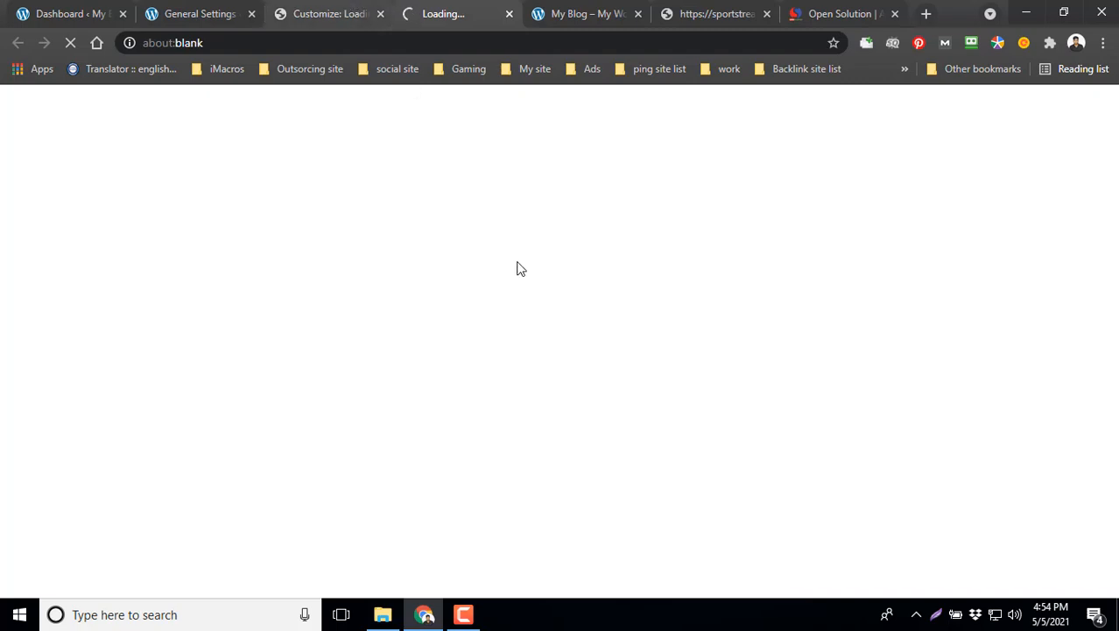
click(362, 487)
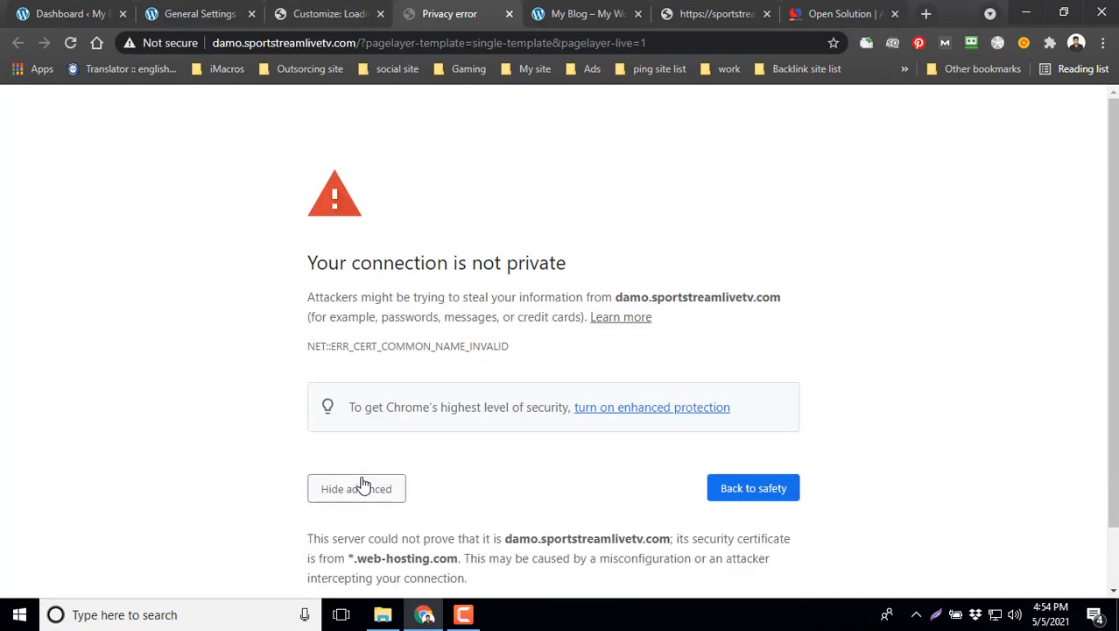
scroll(377, 499, down, 1)
click(419, 549)
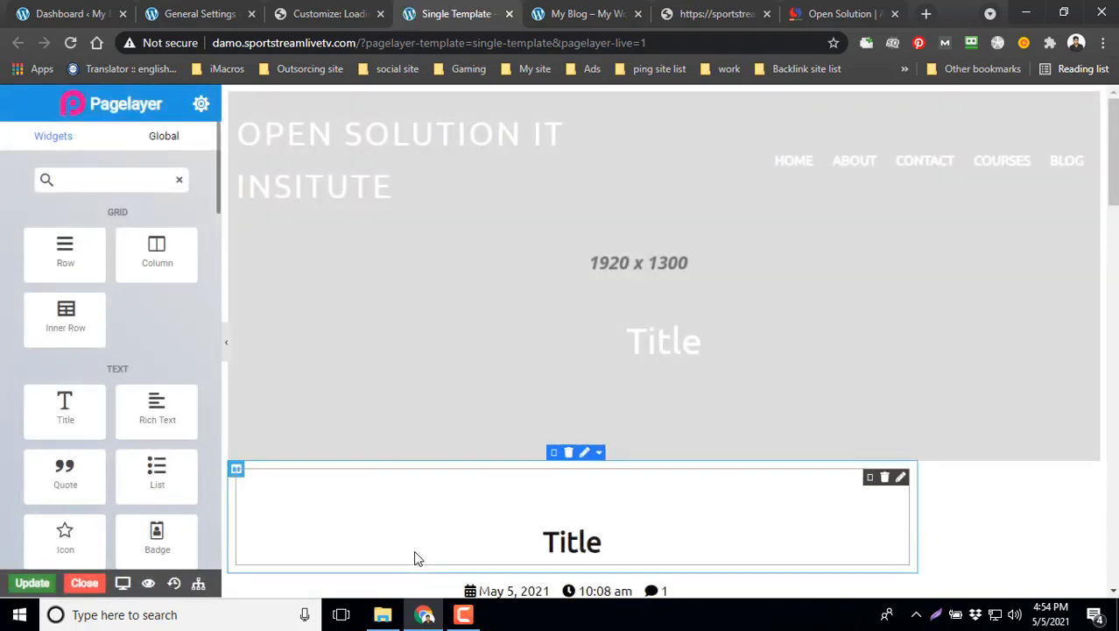
Look through the Single Template's layout down to its footer and close its editor.
scroll(692, 447, down, 4)
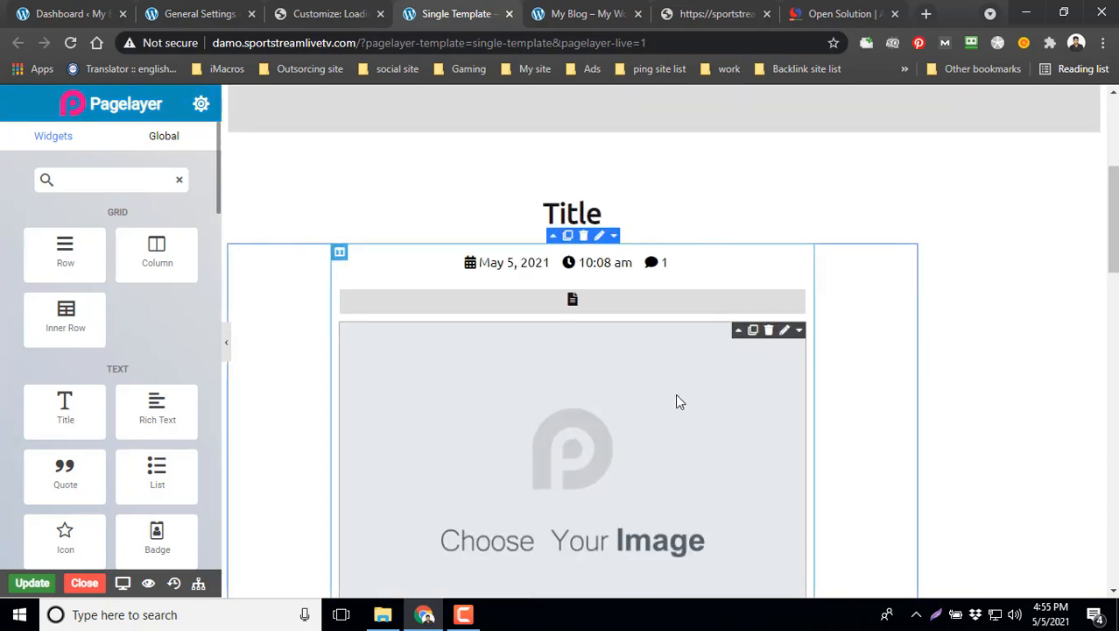
scroll(680, 401, down, 4)
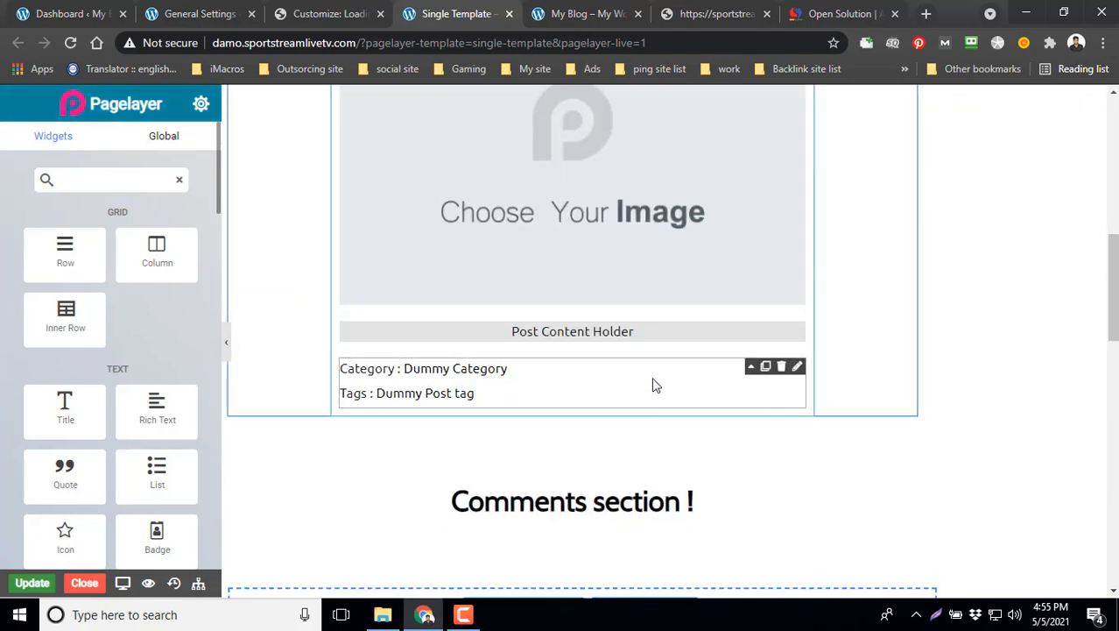
scroll(653, 236, down, 4)
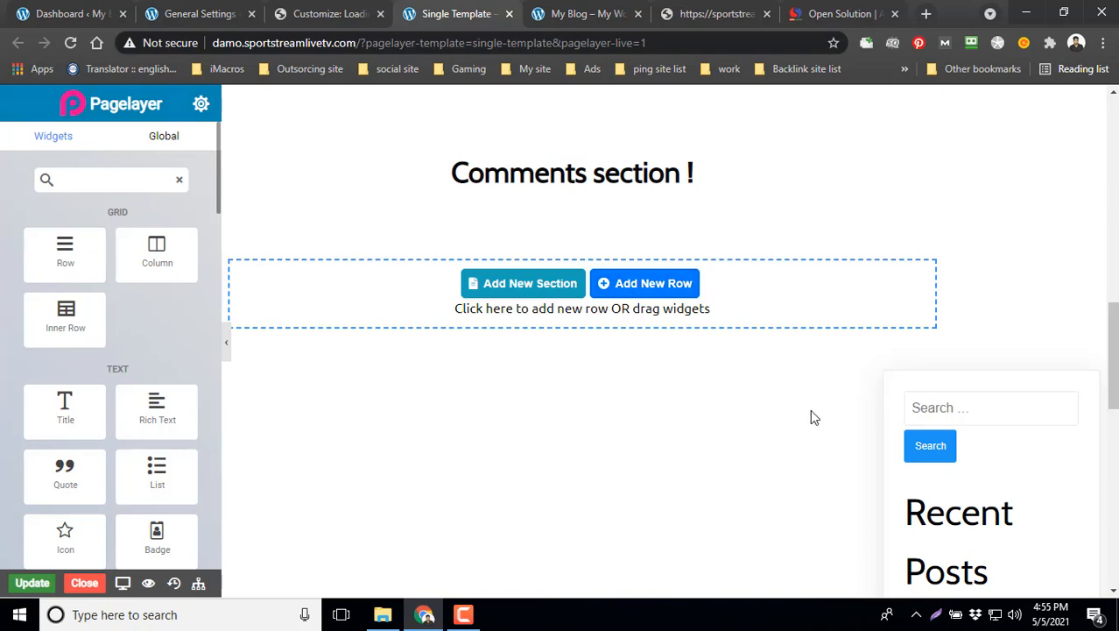
scroll(823, 403, down, 4)
scroll(942, 175, down, 6)
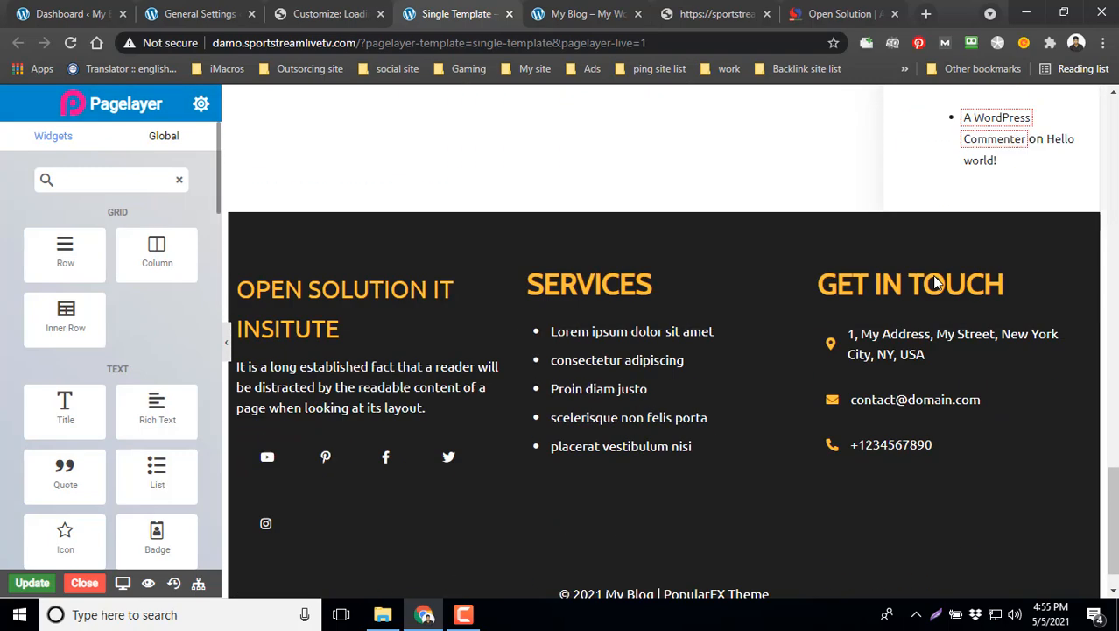
scroll(531, 304, up, 6)
scroll(531, 305, up, 3)
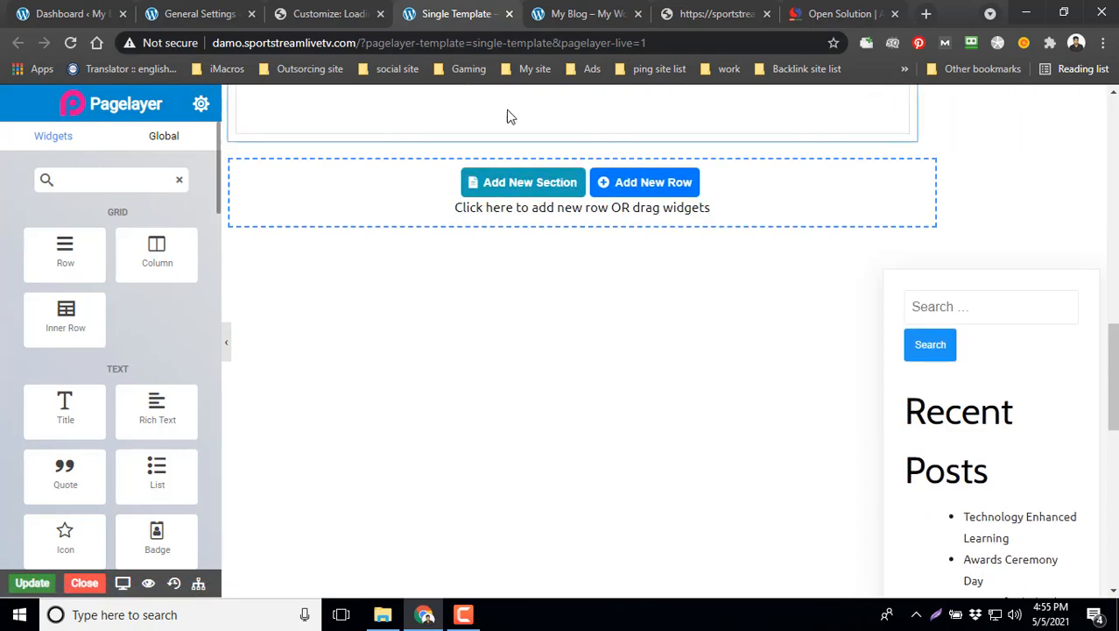
click(510, 14)
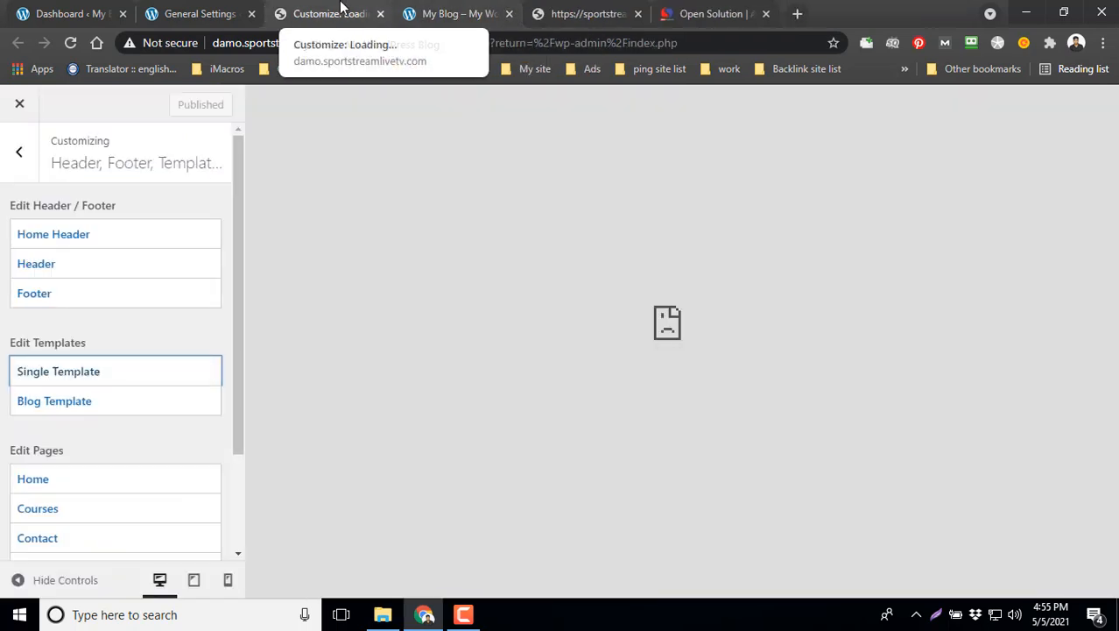
Open the Courses page for editing, proceeding past the browser's privacy warning to damo.sportstreamlivetv.com.
scroll(142, 419, down, 3)
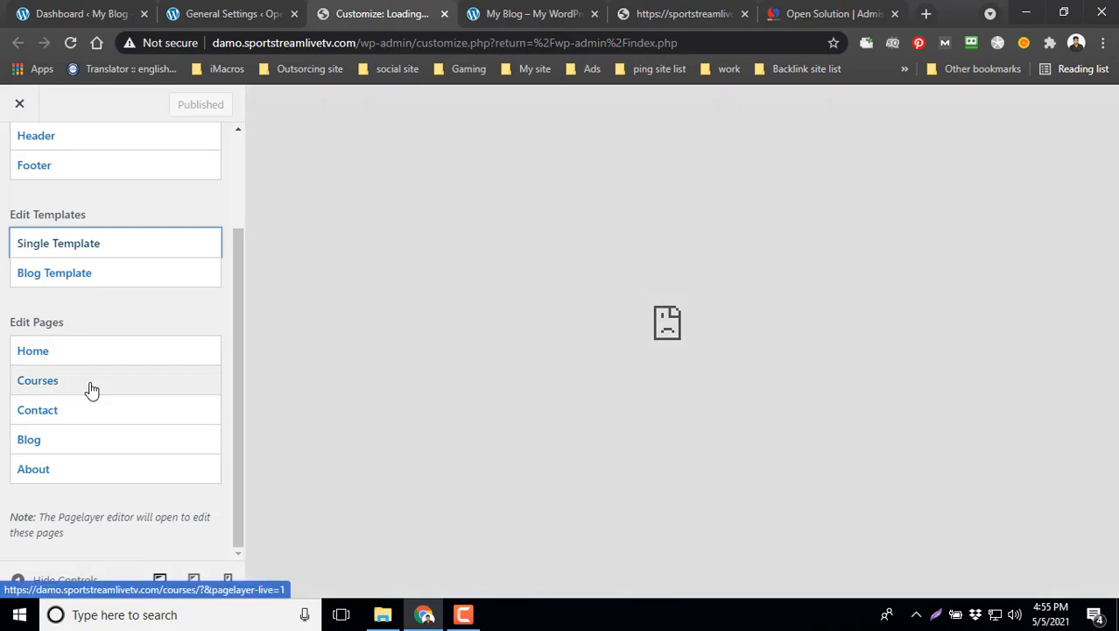
click(91, 388)
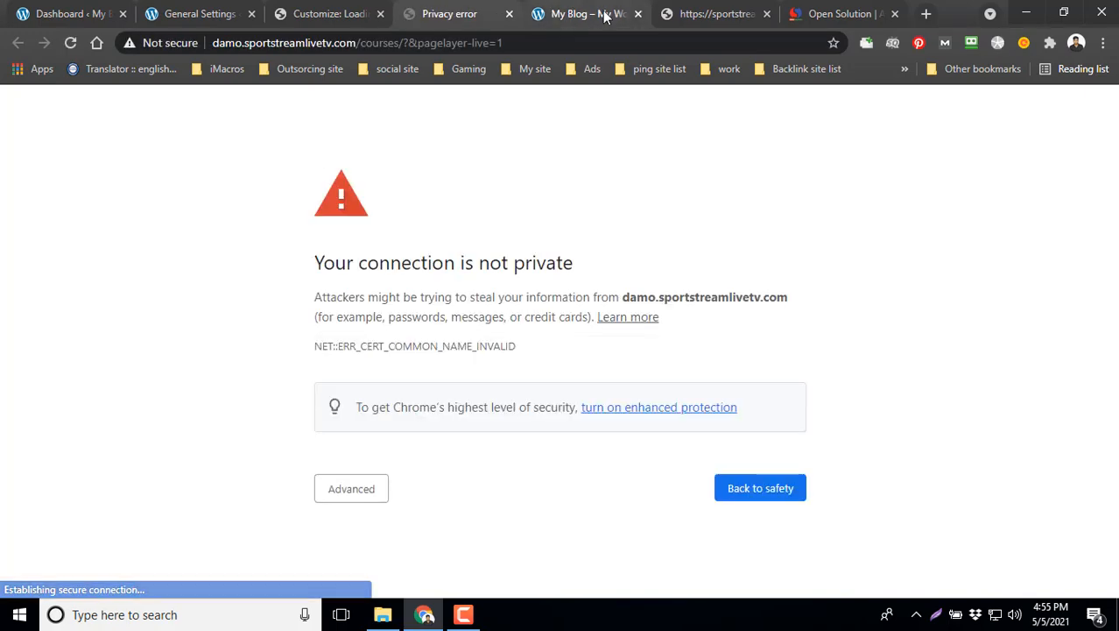
click(357, 482)
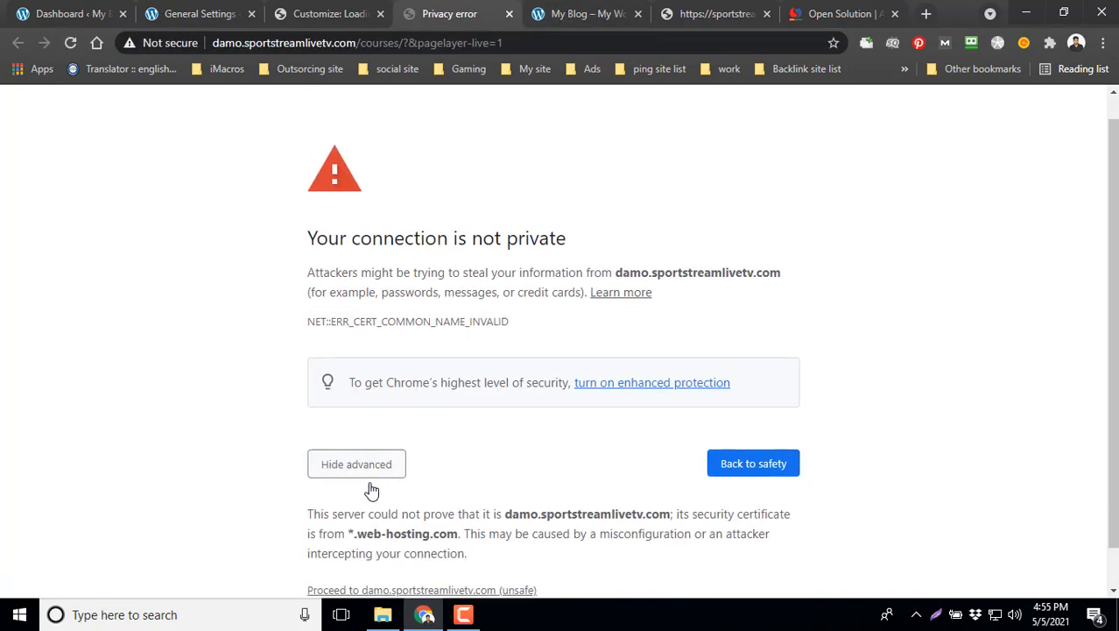
scroll(435, 533, down, 1)
click(448, 549)
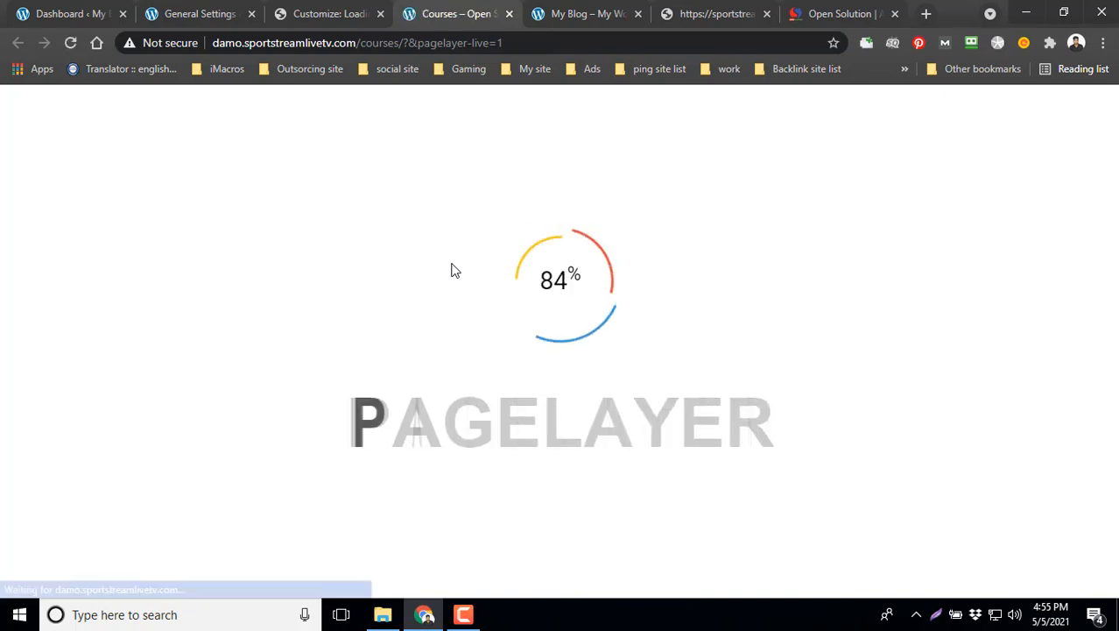
Change the heading of the Computer Science icon box under Our Courses to "Digital Marketing".
scroll(576, 357, down, 4)
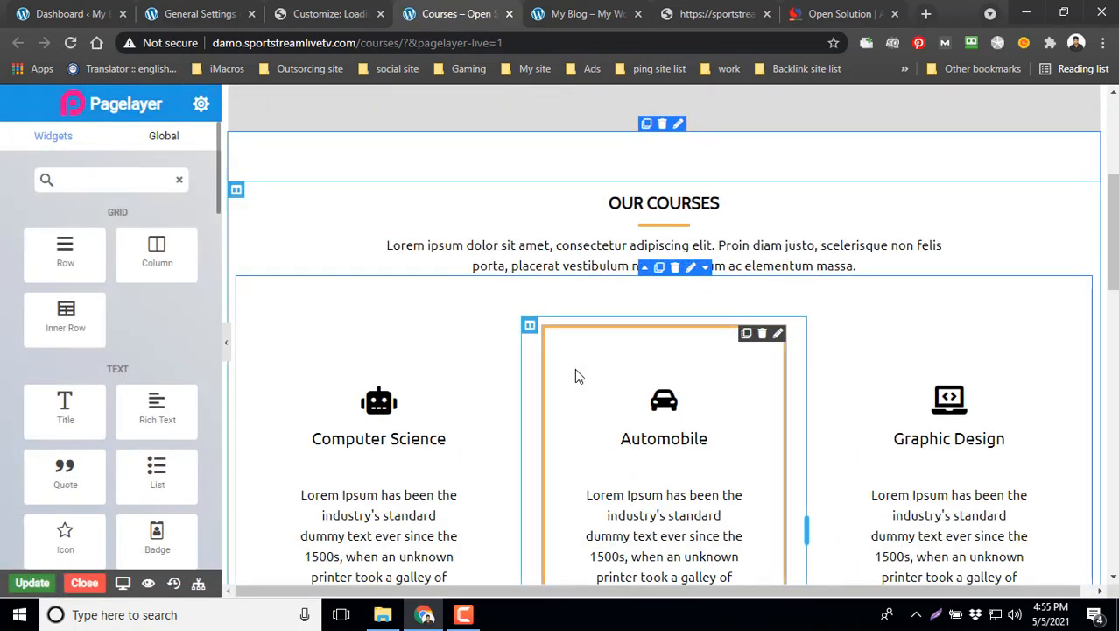
scroll(526, 385, down, 1)
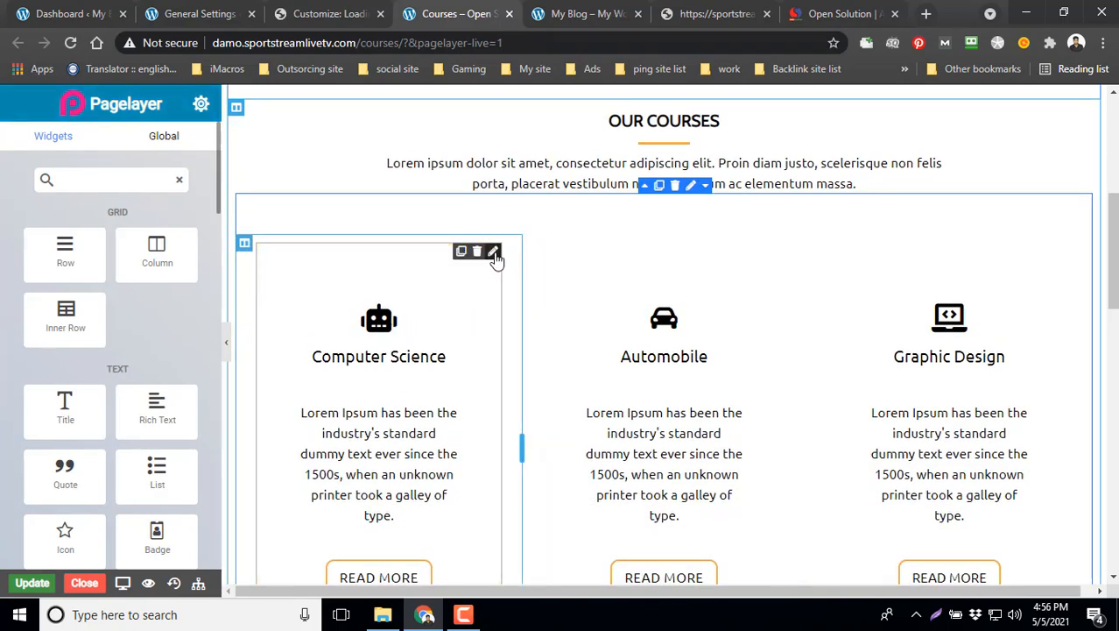
click(493, 252)
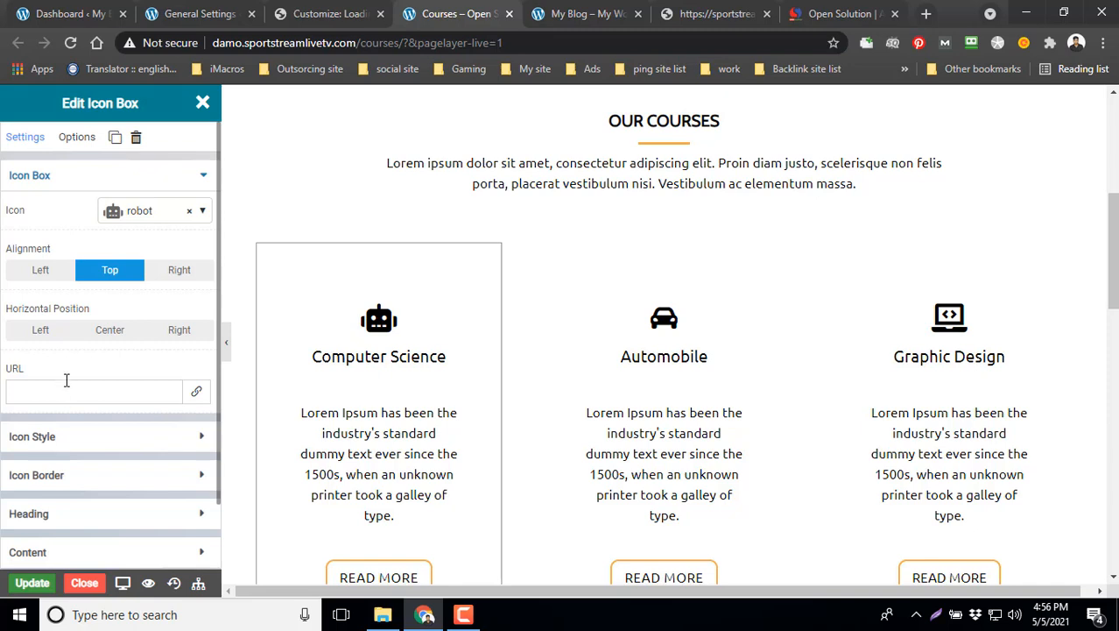
scroll(65, 379, down, 1)
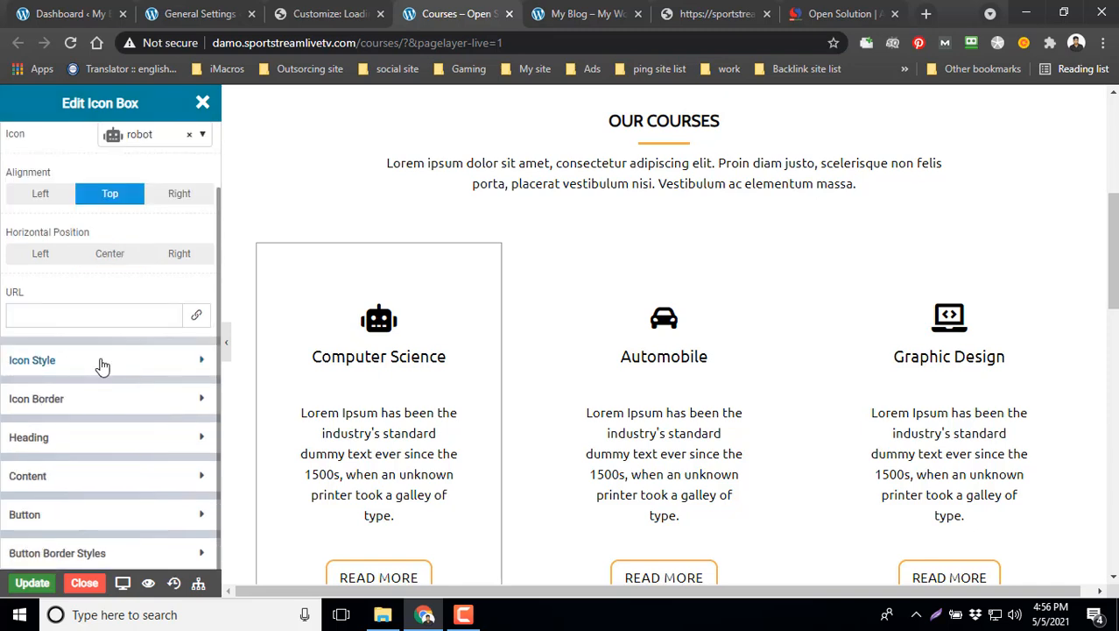
click(113, 441)
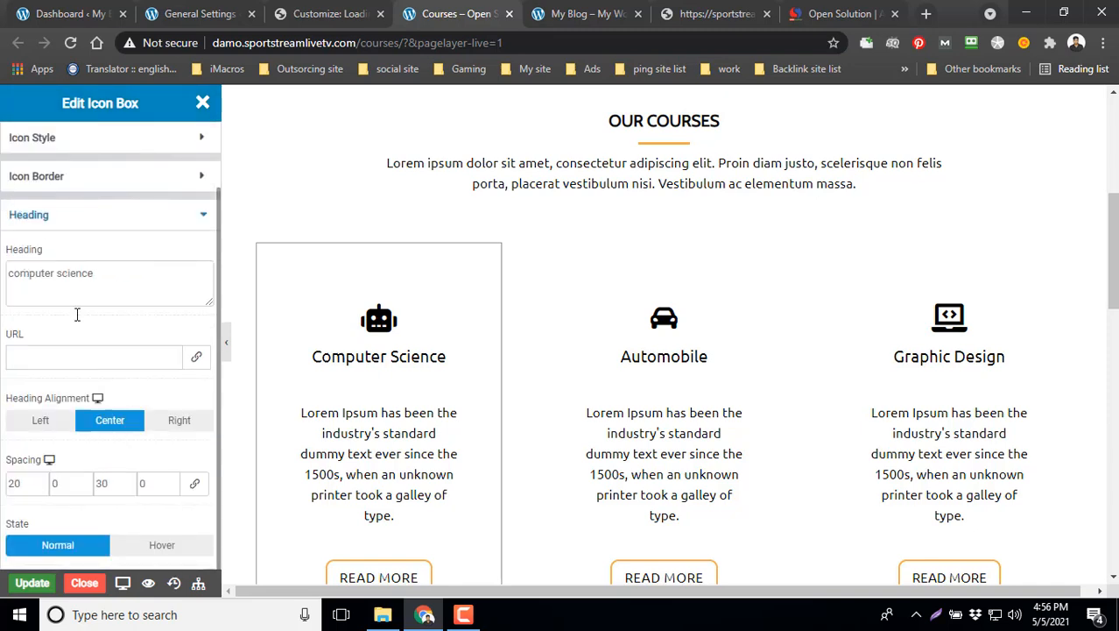
drag(120, 274, 4, 279)
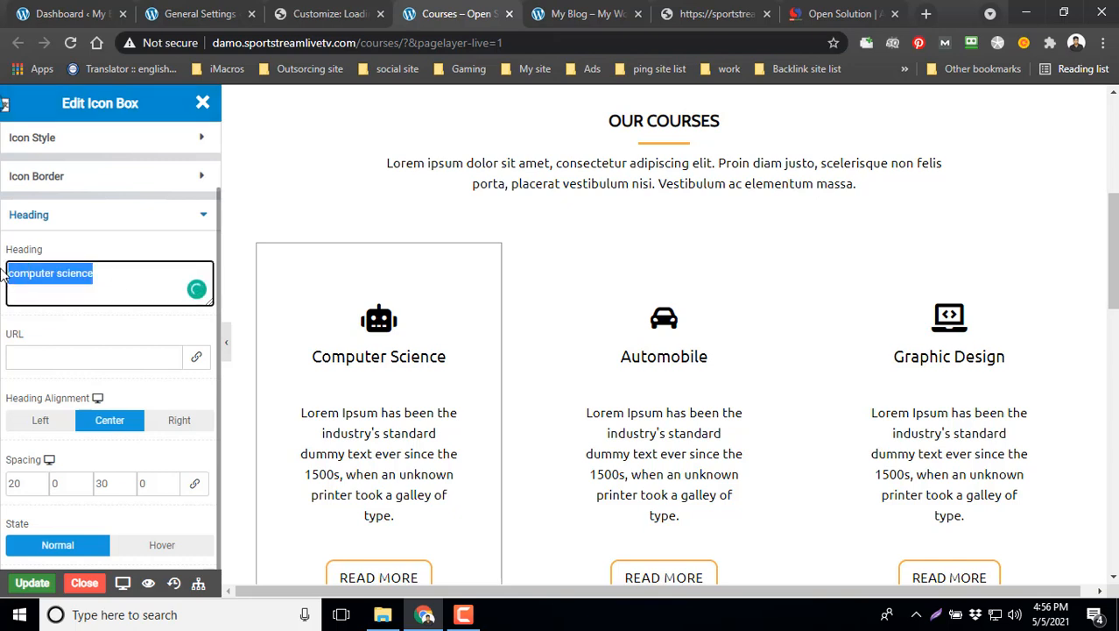
text(D)
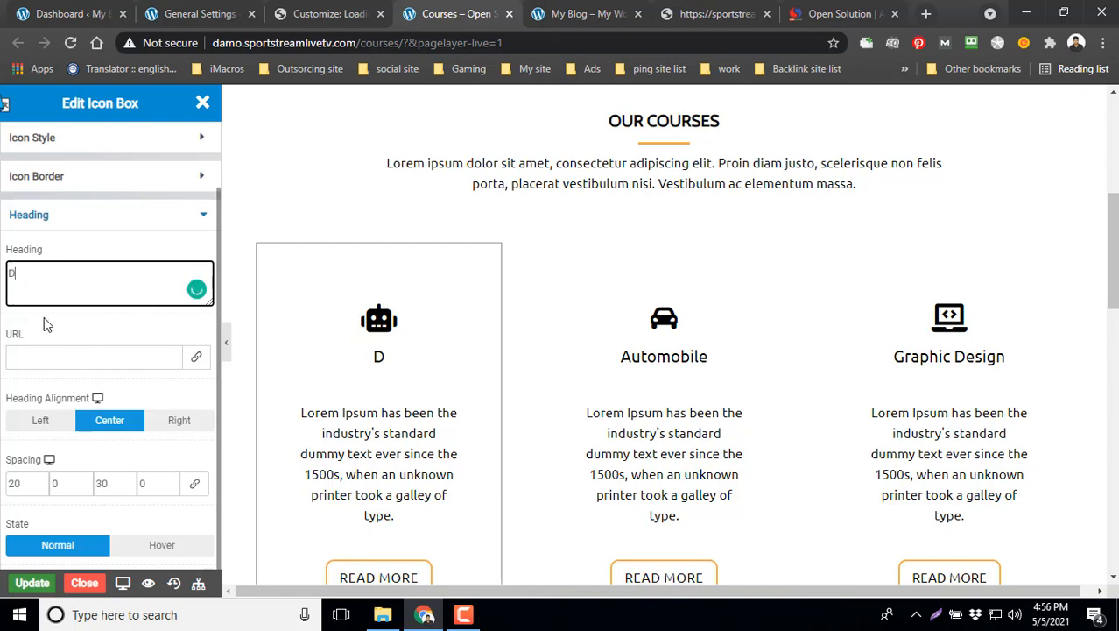
text(igital)
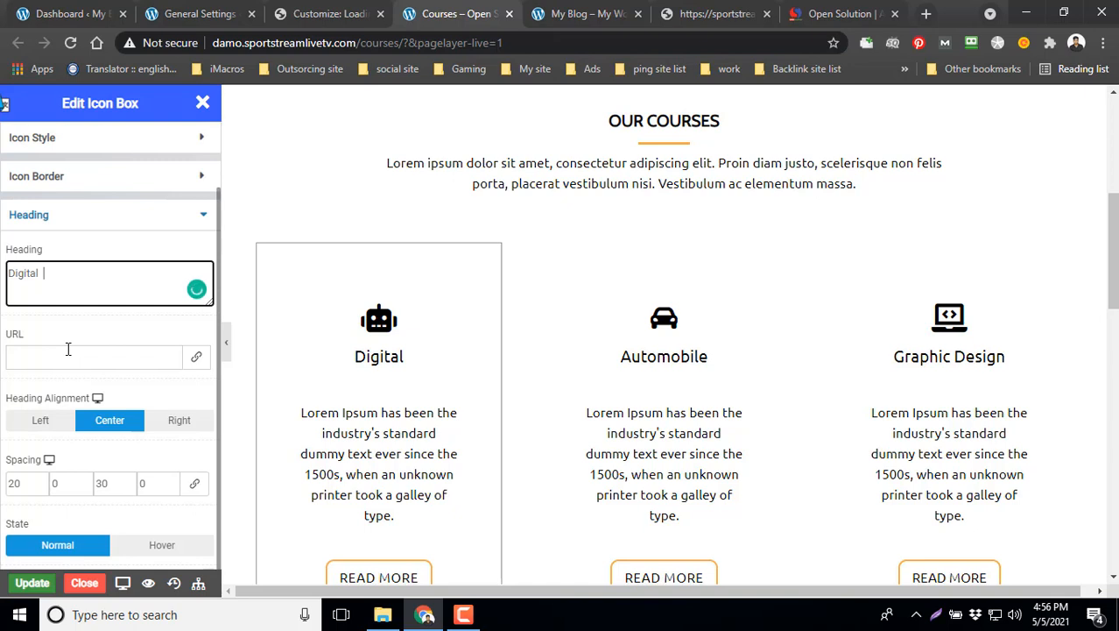
text(Marketing)
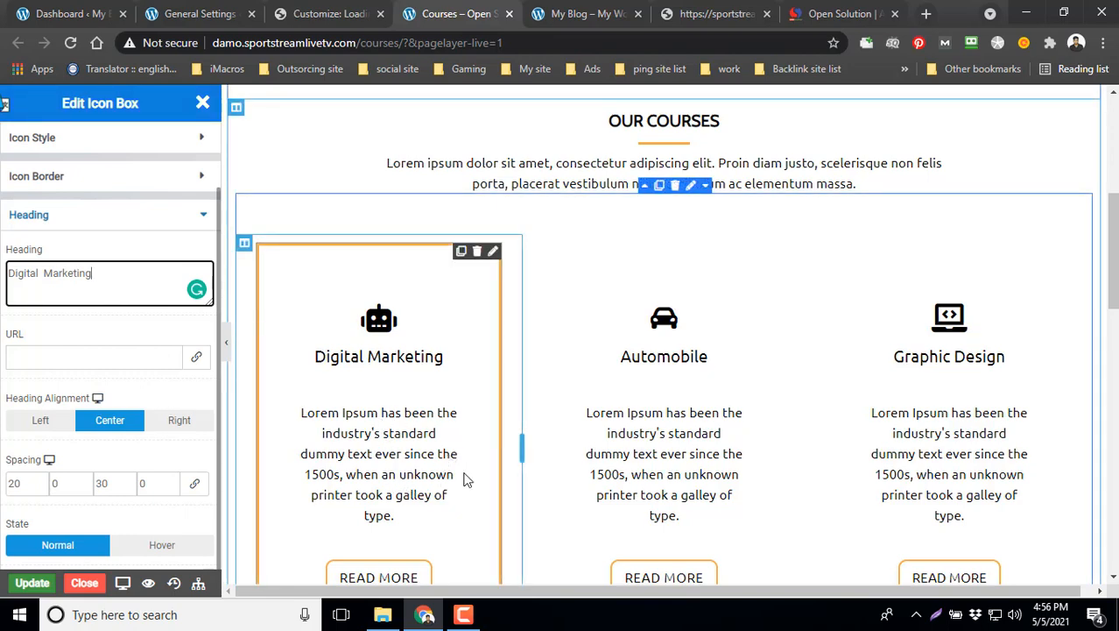
scroll(399, 486, down, 1)
scroll(403, 495, down, 1)
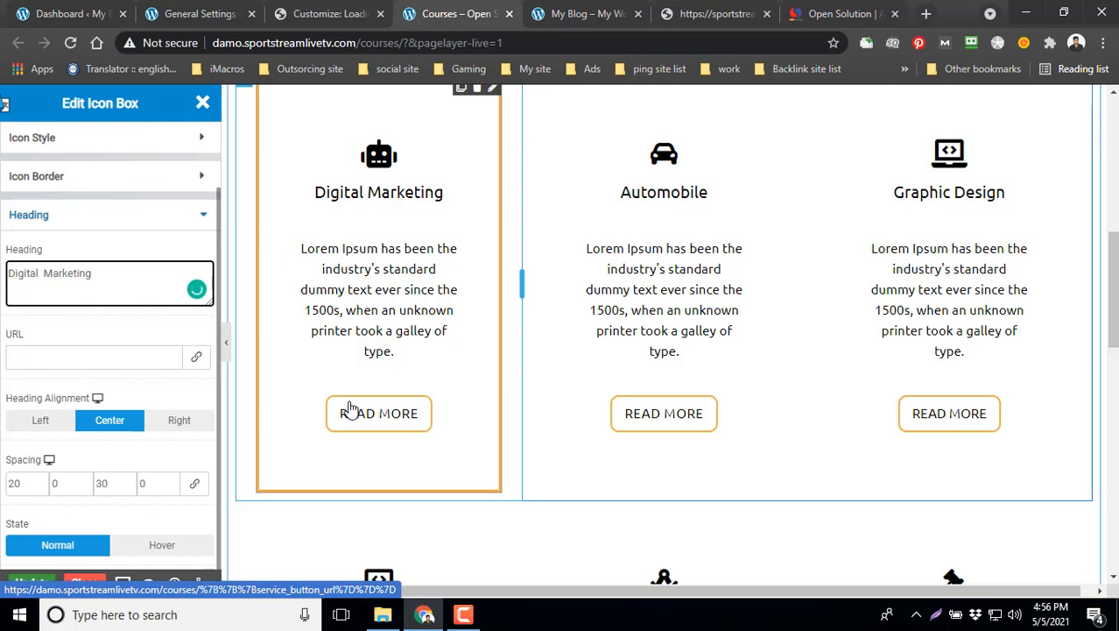
Try to save the Courses page with the changed Digital Marketing icon box and dismiss the resulting alert.
scroll(97, 394, down, 2)
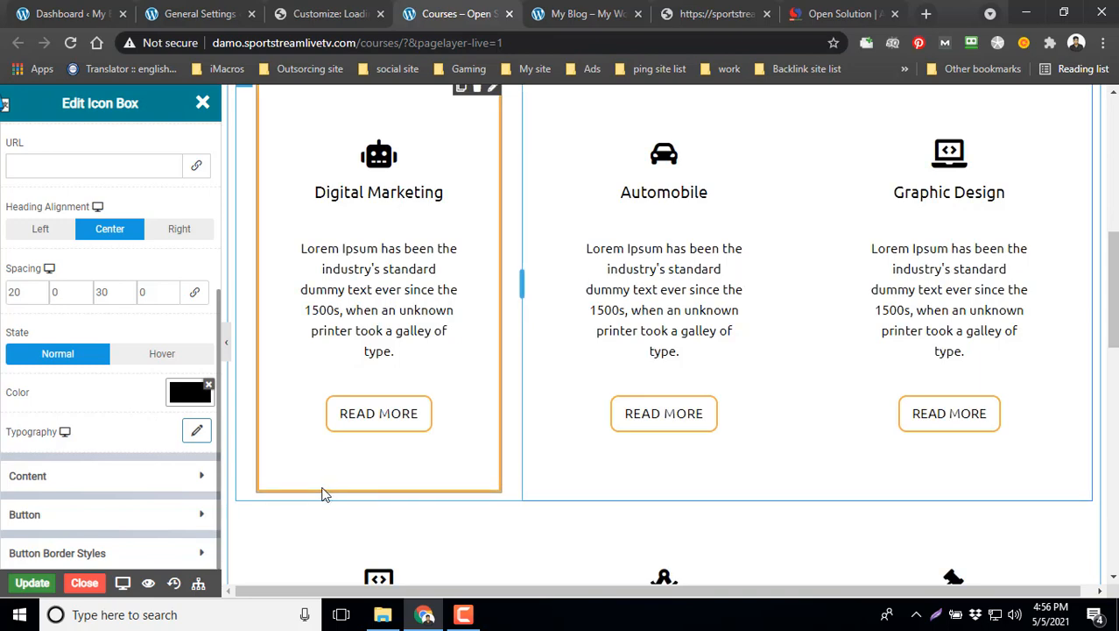
scroll(560, 430, down, 3)
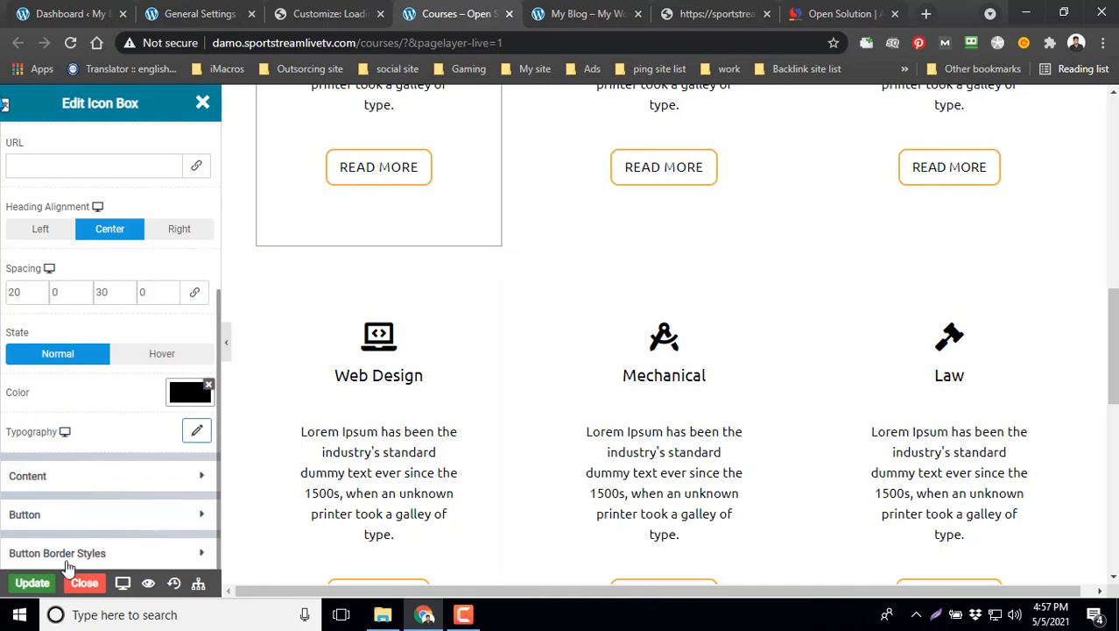
click(49, 584)
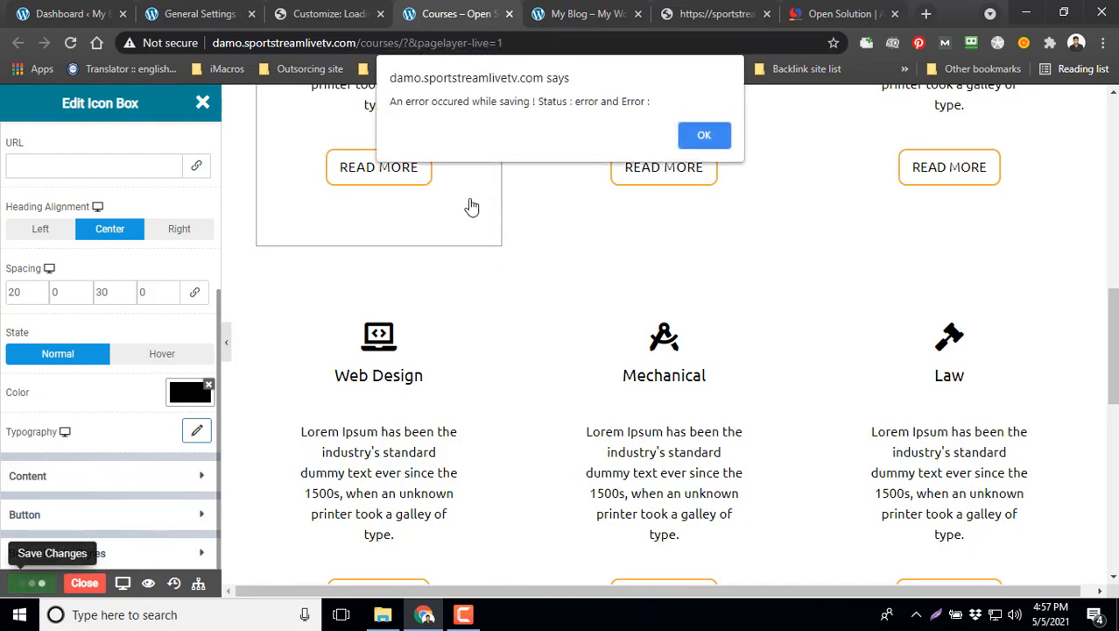
drag(454, 101, 681, 81)
click(691, 135)
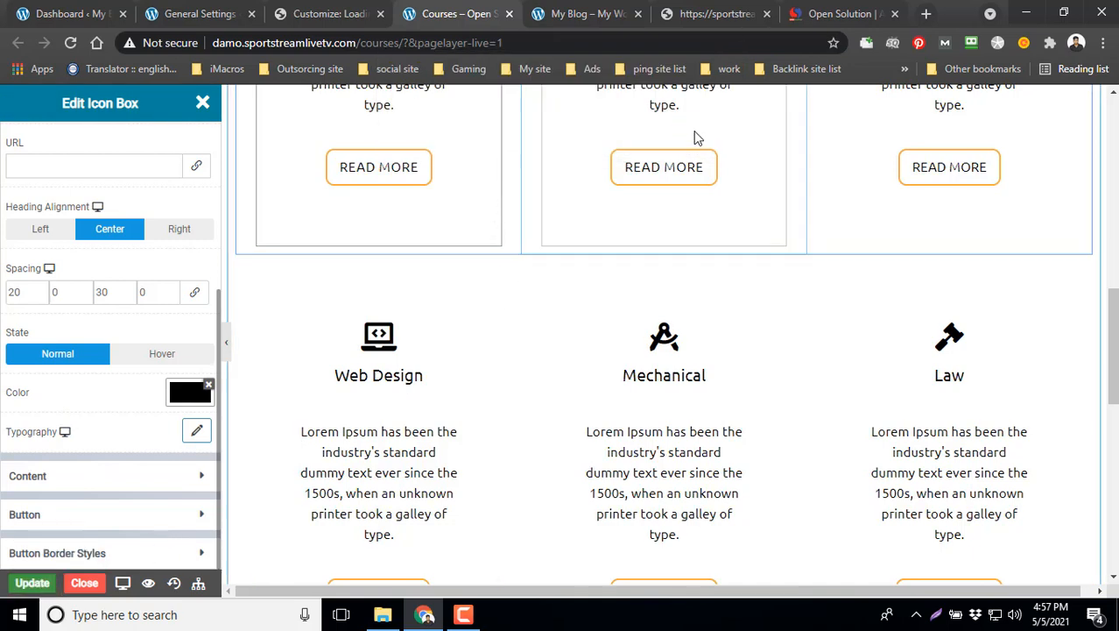
scroll(175, 421, up, 3)
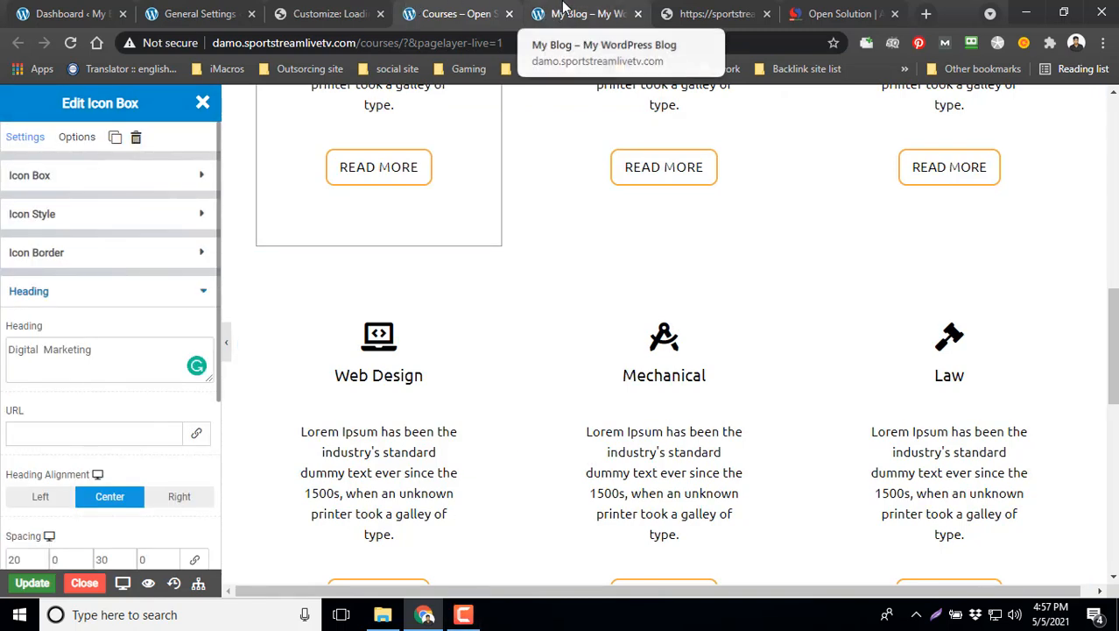
Close the My Blog and Open Solution browser tabs and the one between them, and return to the Courses page editor.
click(563, 11)
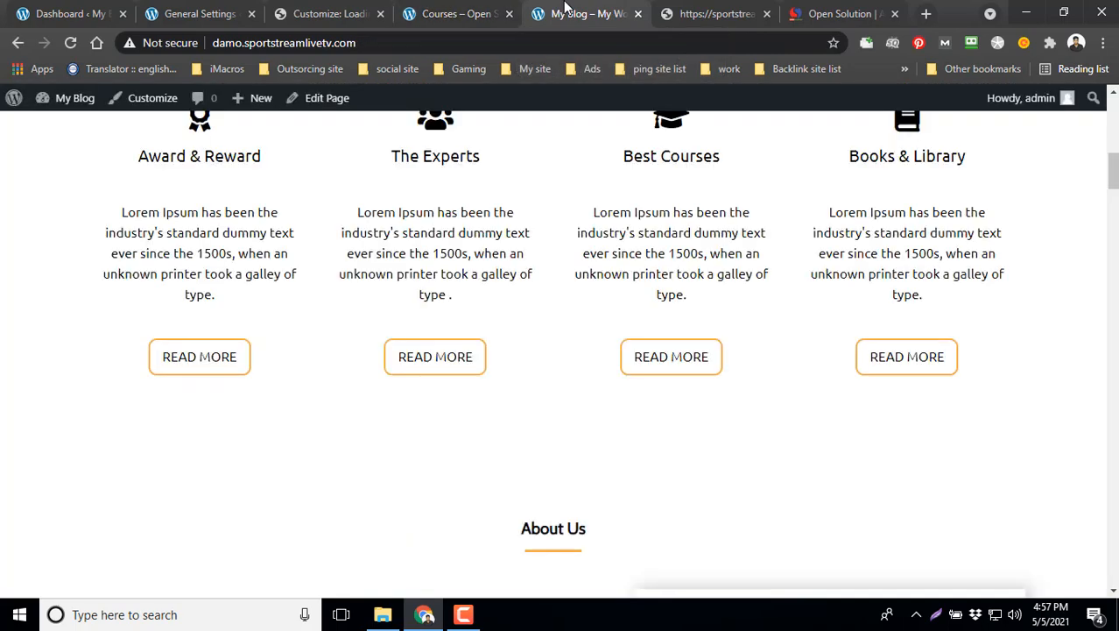
click(638, 14)
click(637, 14)
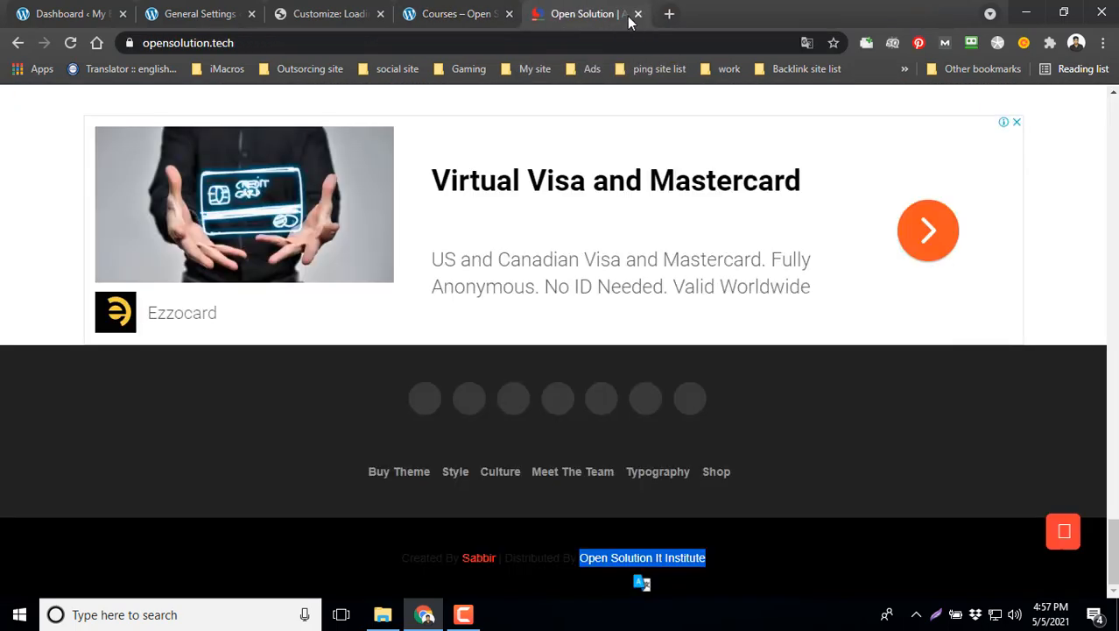
click(637, 14)
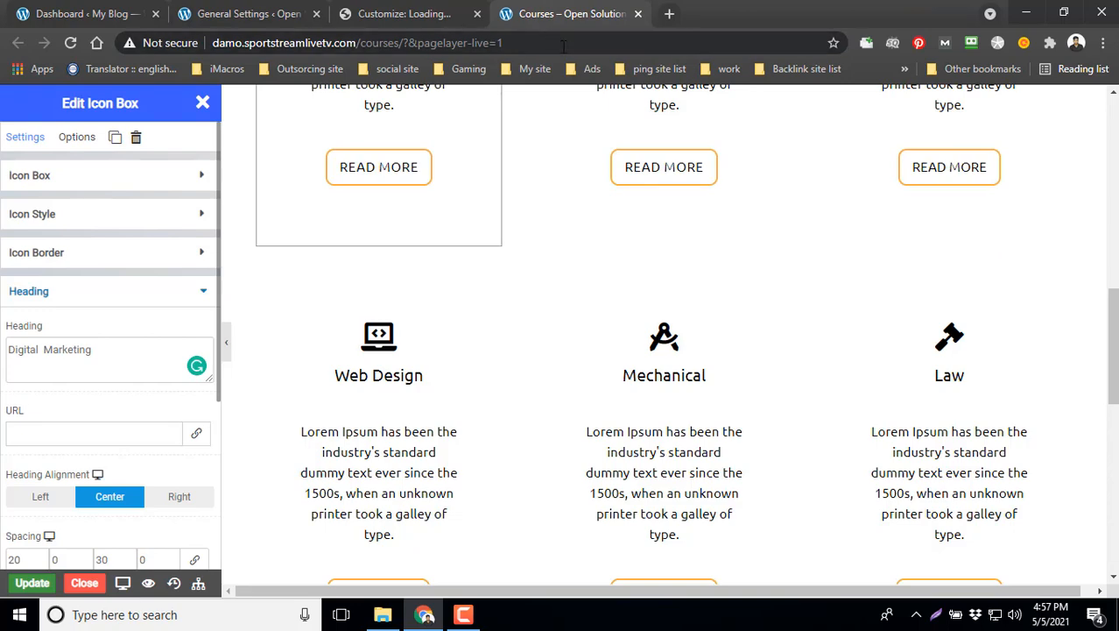
click(263, 13)
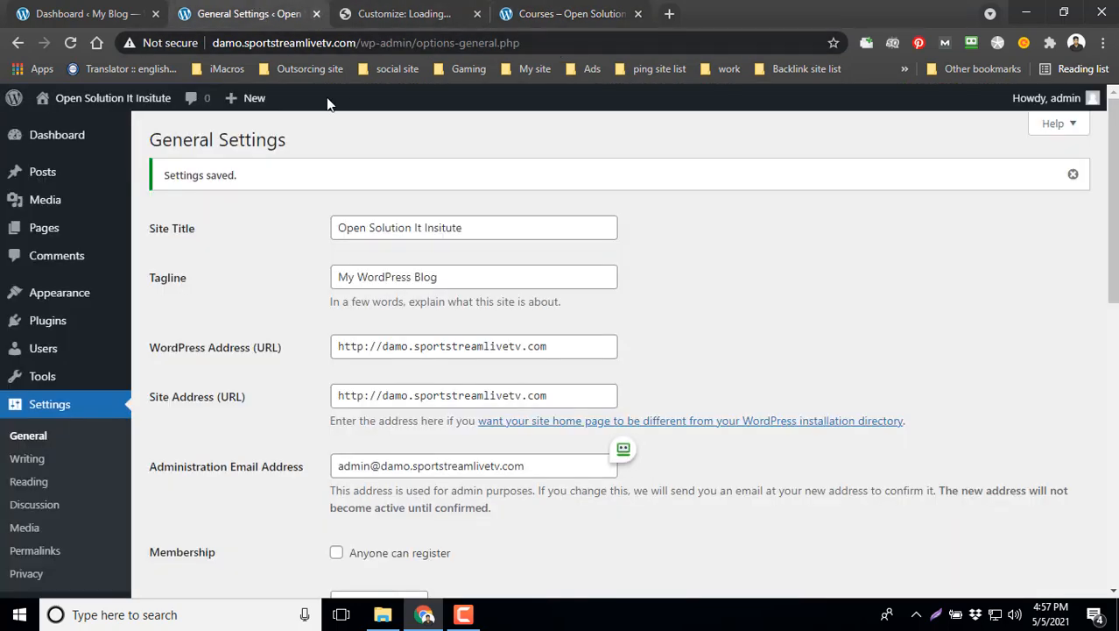
click(700, 13)
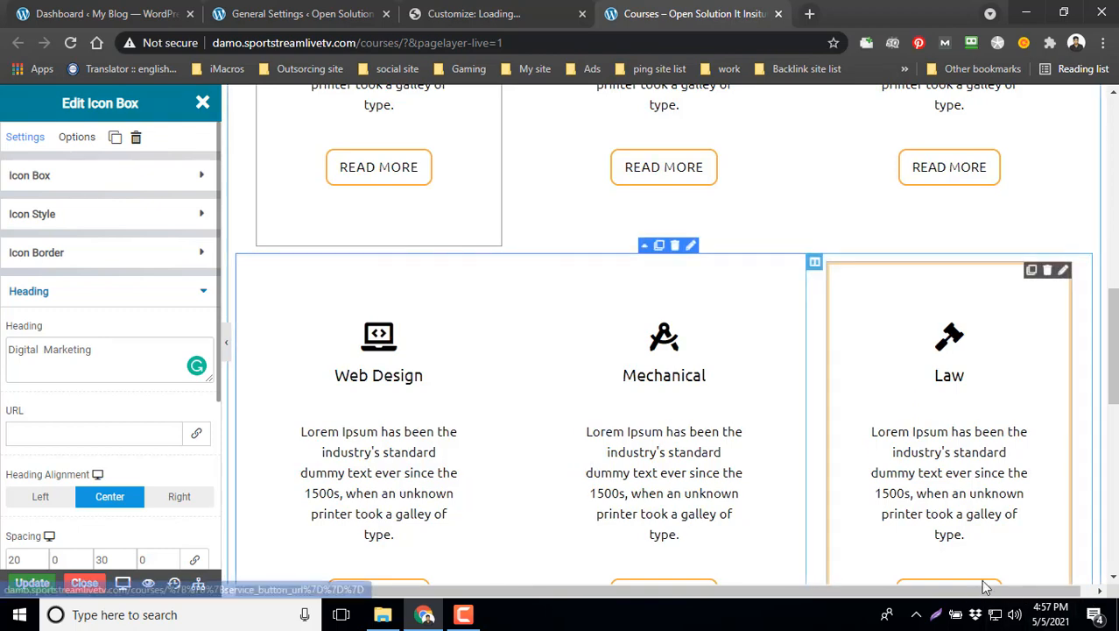
scroll(709, 254, down, 4)
scroll(716, 250, down, 2)
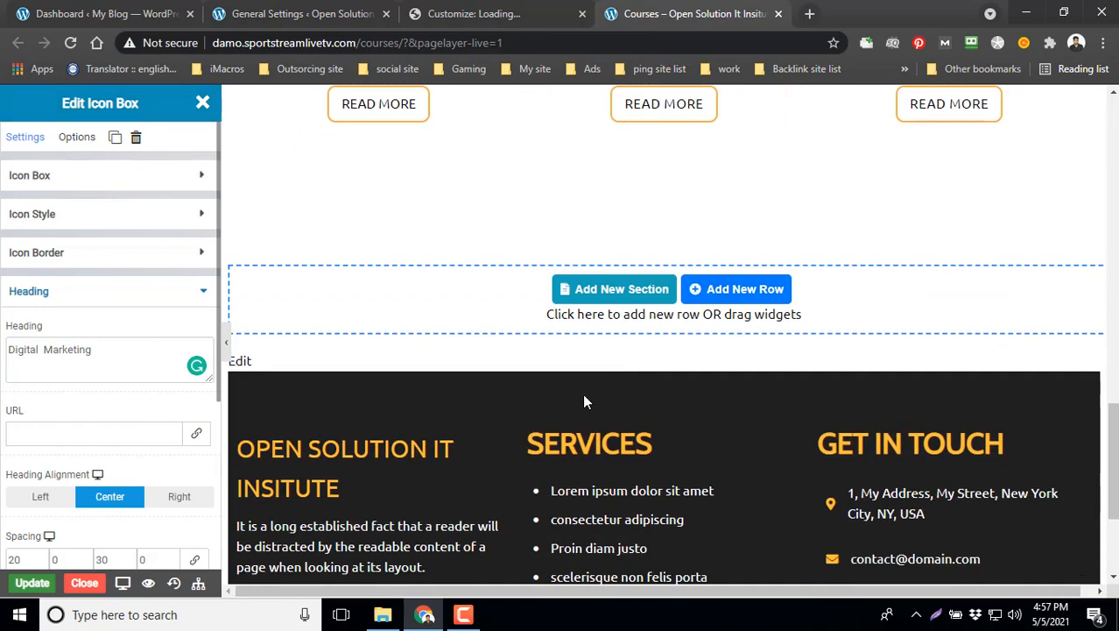
click(463, 613)
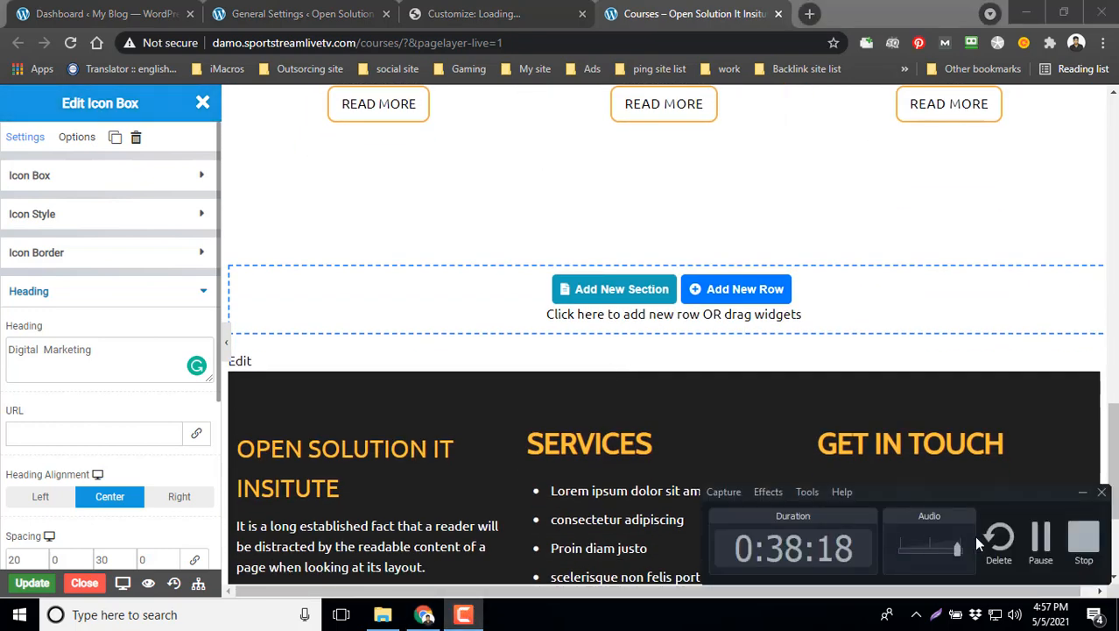